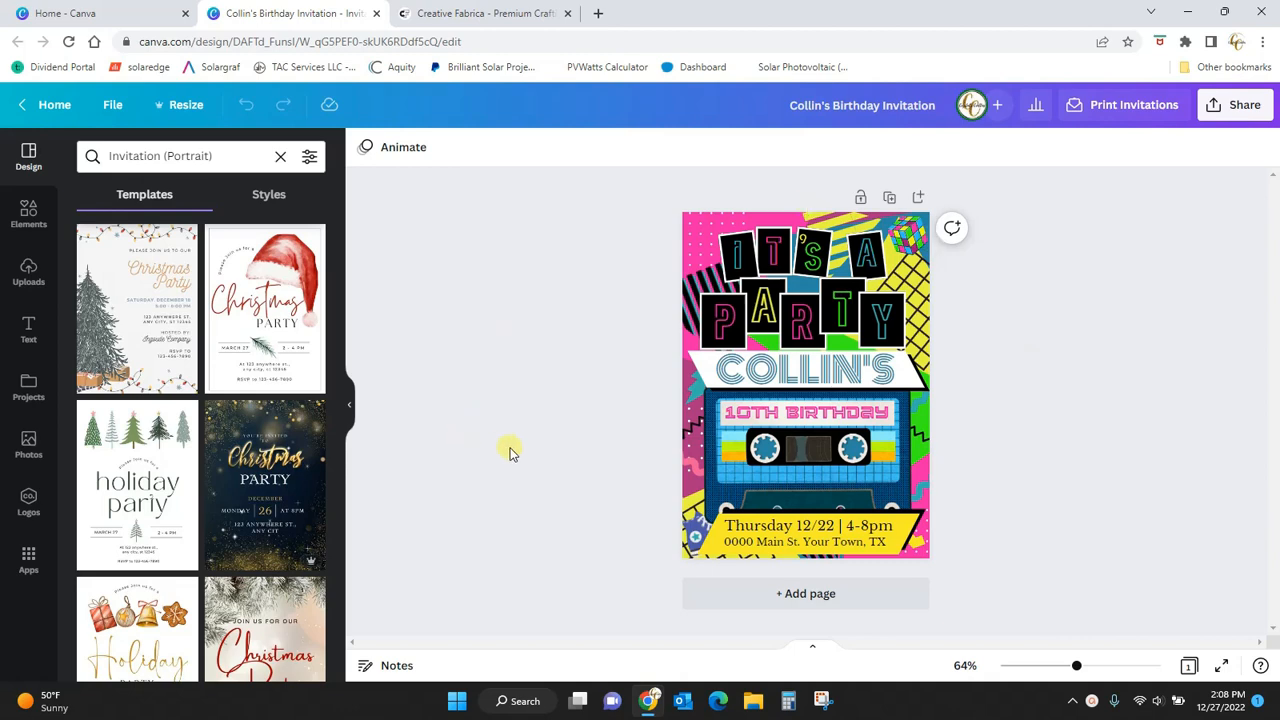
Step: Switch to Creative Fabrica, start the promotional free-download offer, and go to the site's home page
{"action": "left_click", "coordinate": [505, 14]}
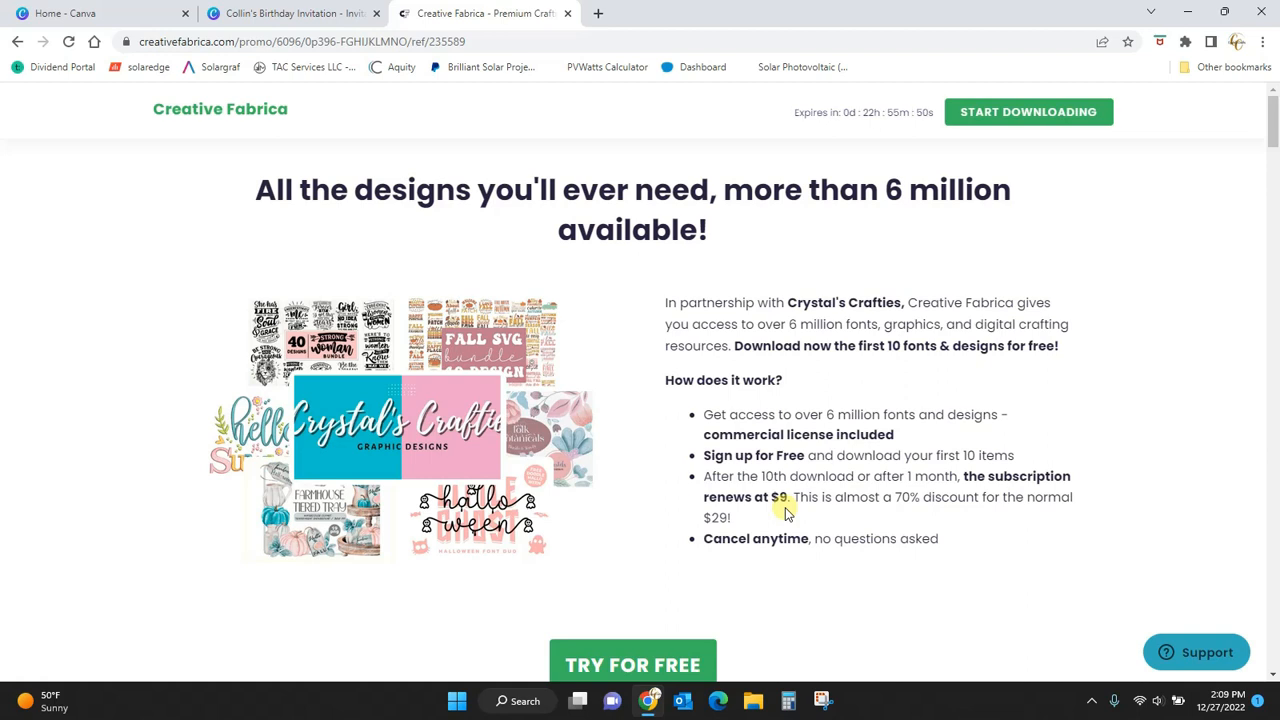
{"action": "left_click", "coordinate": [1005, 116]}
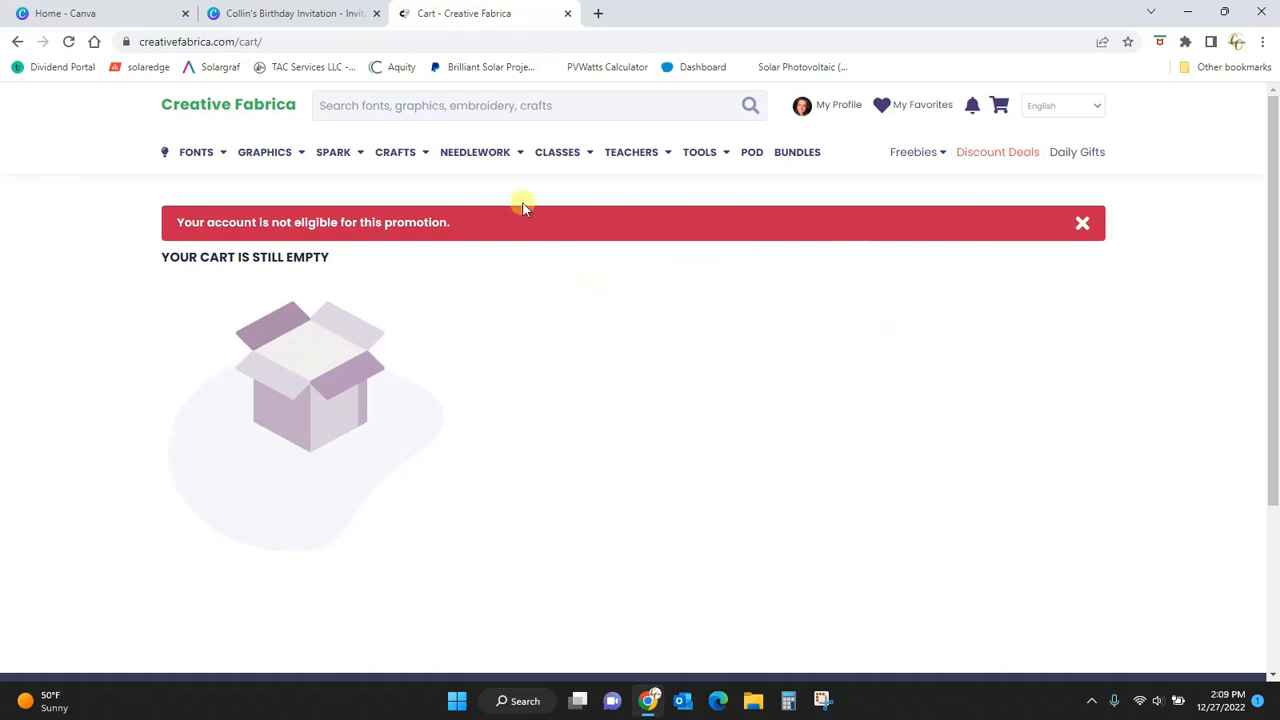
{"action": "left_click", "coordinate": [260, 105]}
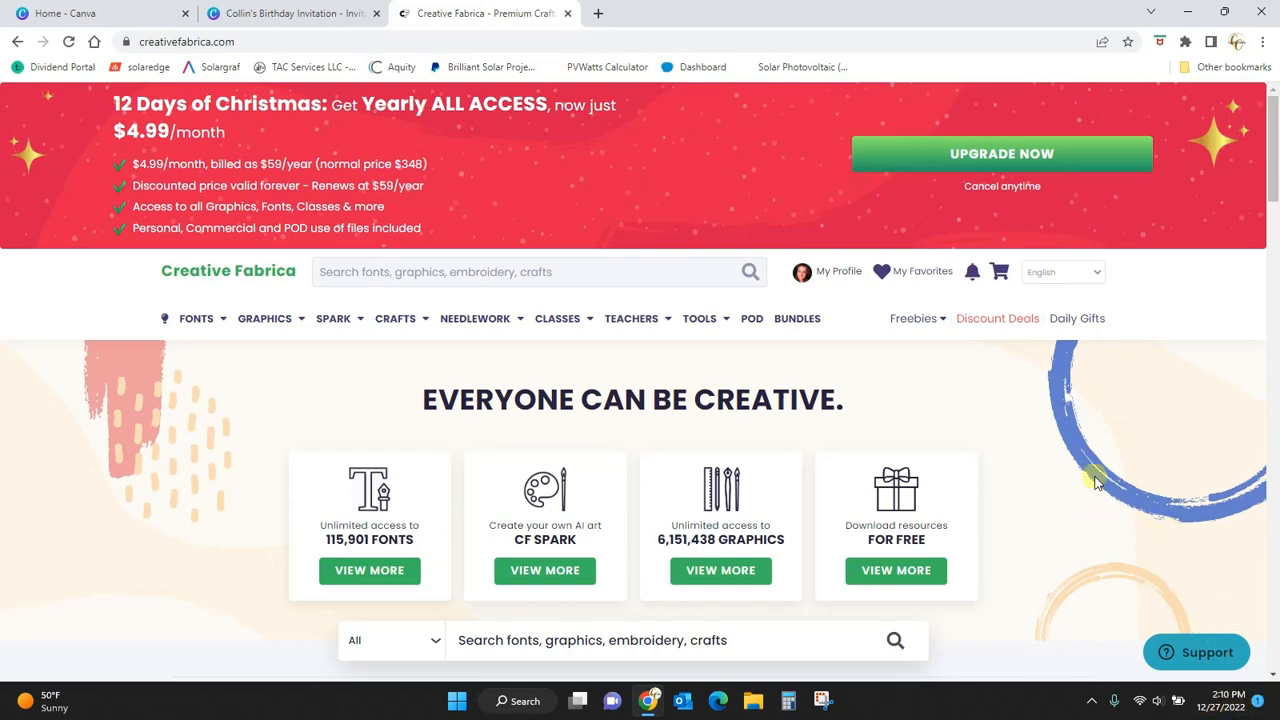
{"action": "scroll", "coordinate": [1106, 515], "scroll_direction": "down", "scroll_amount": 1}
Step: Check the birthday invitation design in Canva, return to Creative Fabrica, and search for "taco clipart set" to browse the results
{"action": "left_click", "coordinate": [300, 13]}
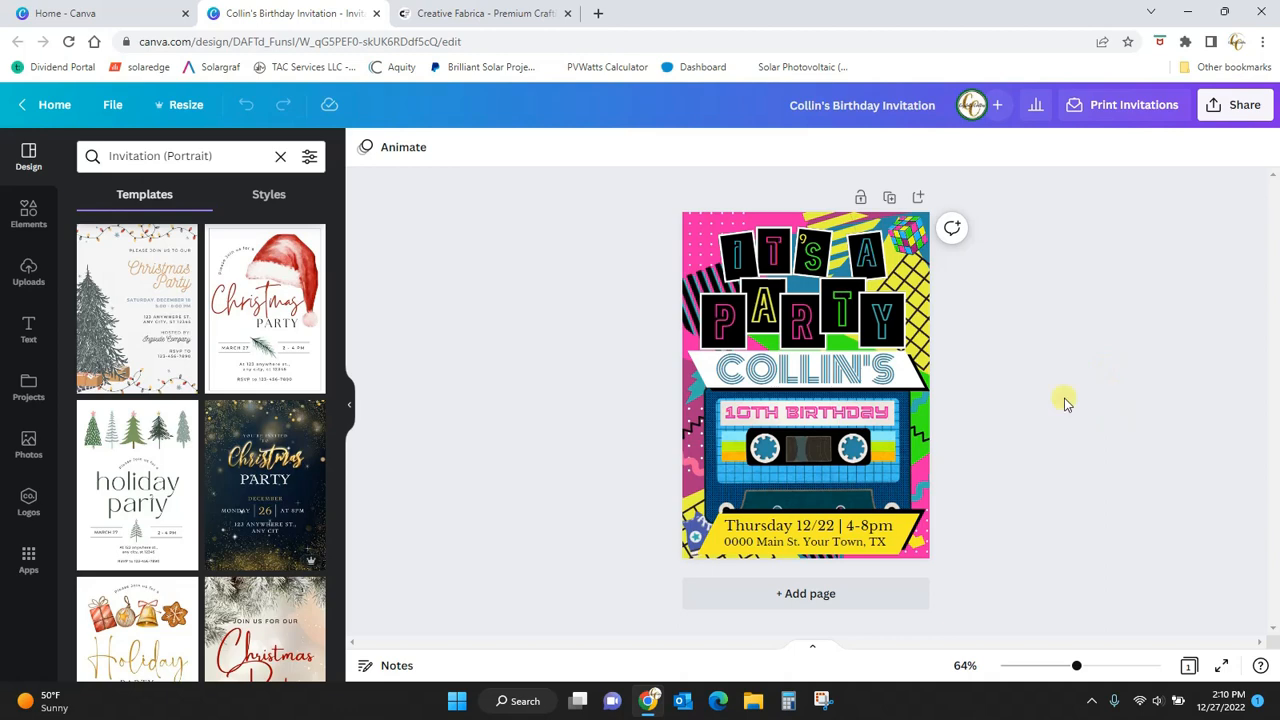
{"action": "left_click", "coordinate": [459, 13]}
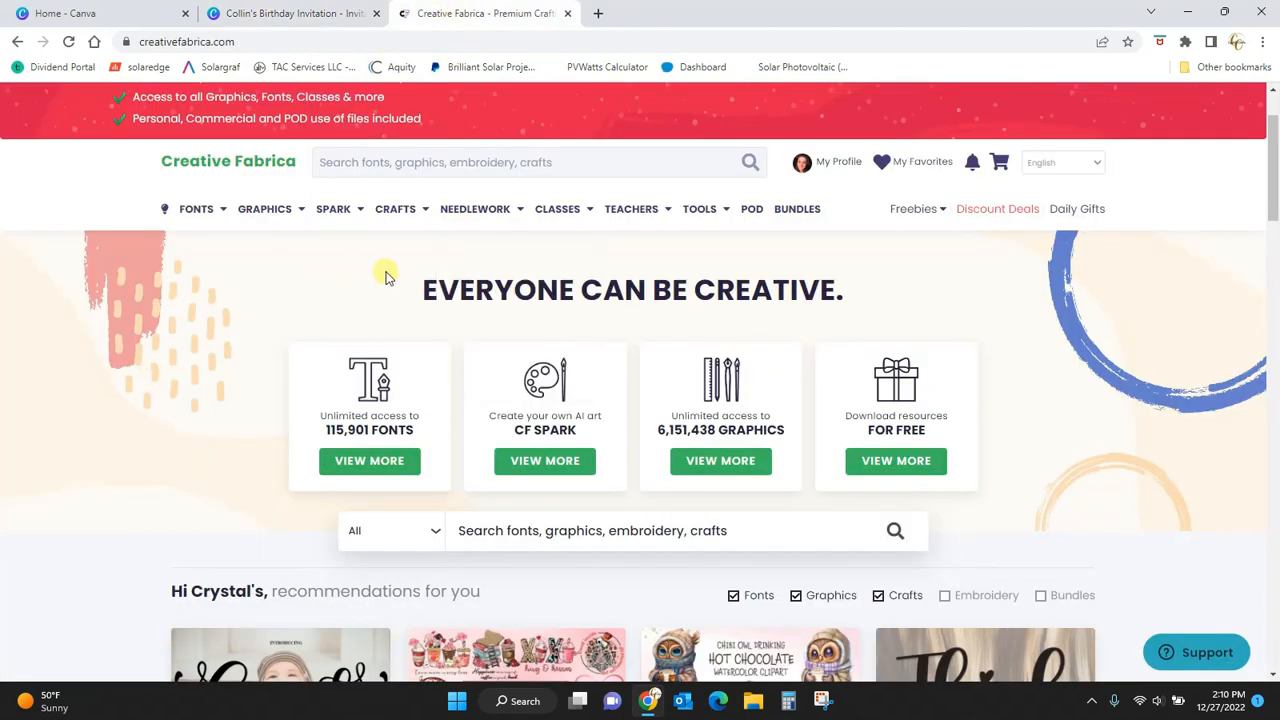
{"action": "left_click", "coordinate": [505, 163]}
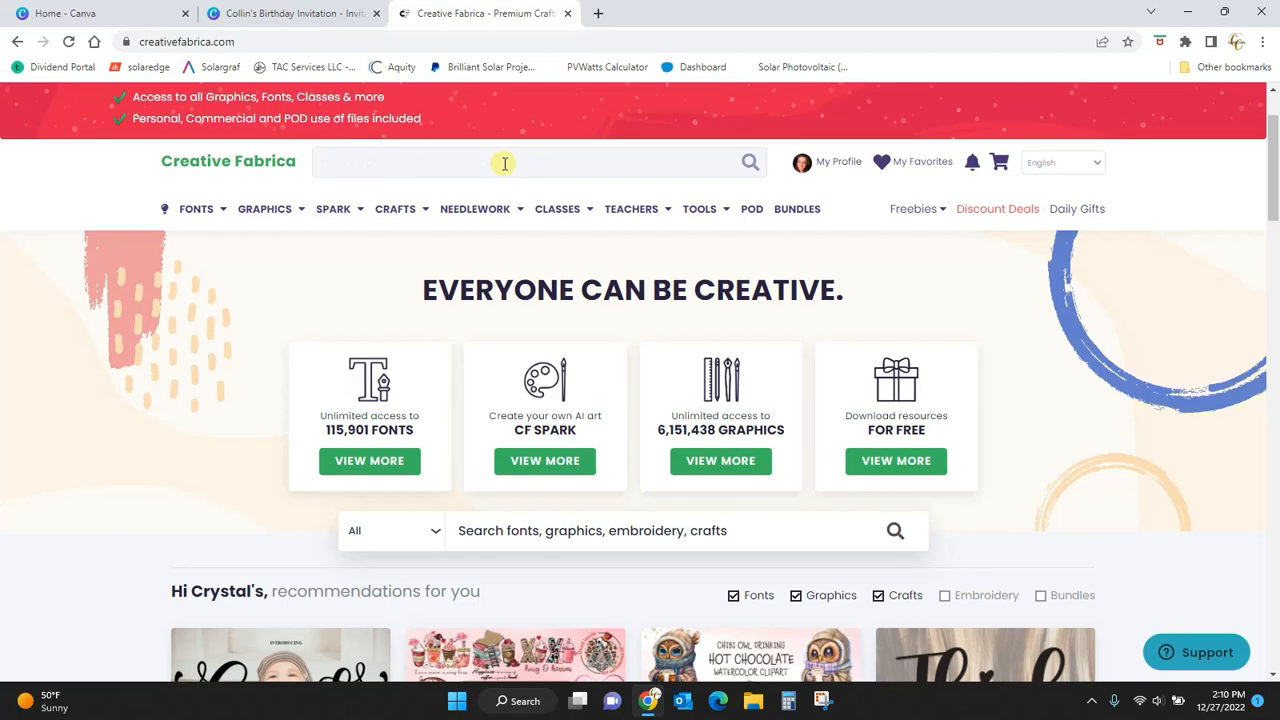
{"action": "type", "text": "taco clip"}
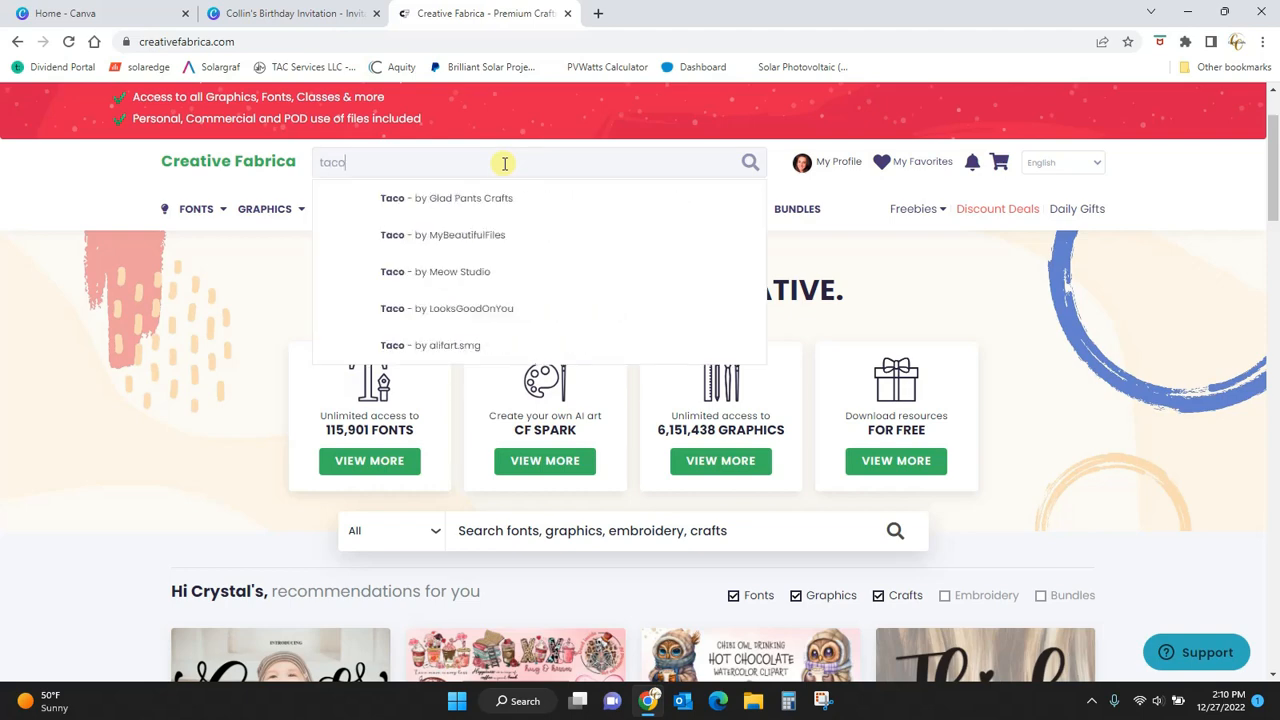
{"action": "type", "text": "art set"}
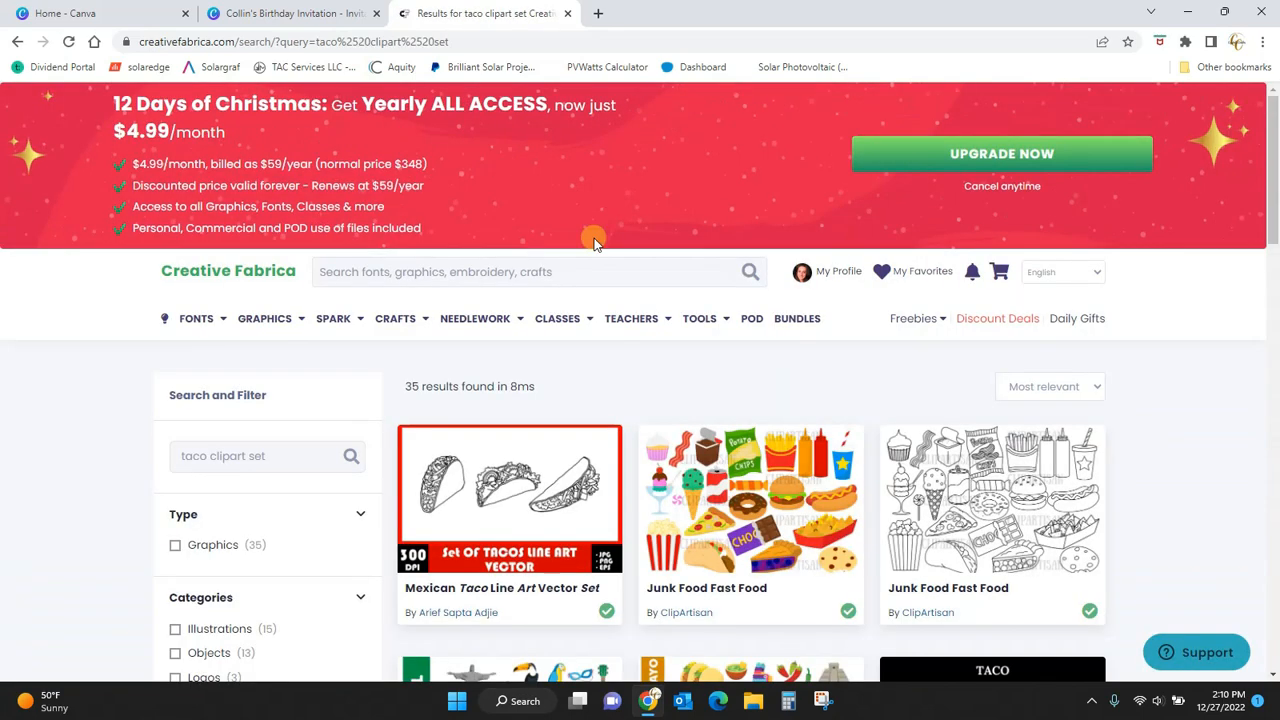
{"action": "scroll", "coordinate": [1073, 285], "scroll_direction": "down", "scroll_amount": 5}
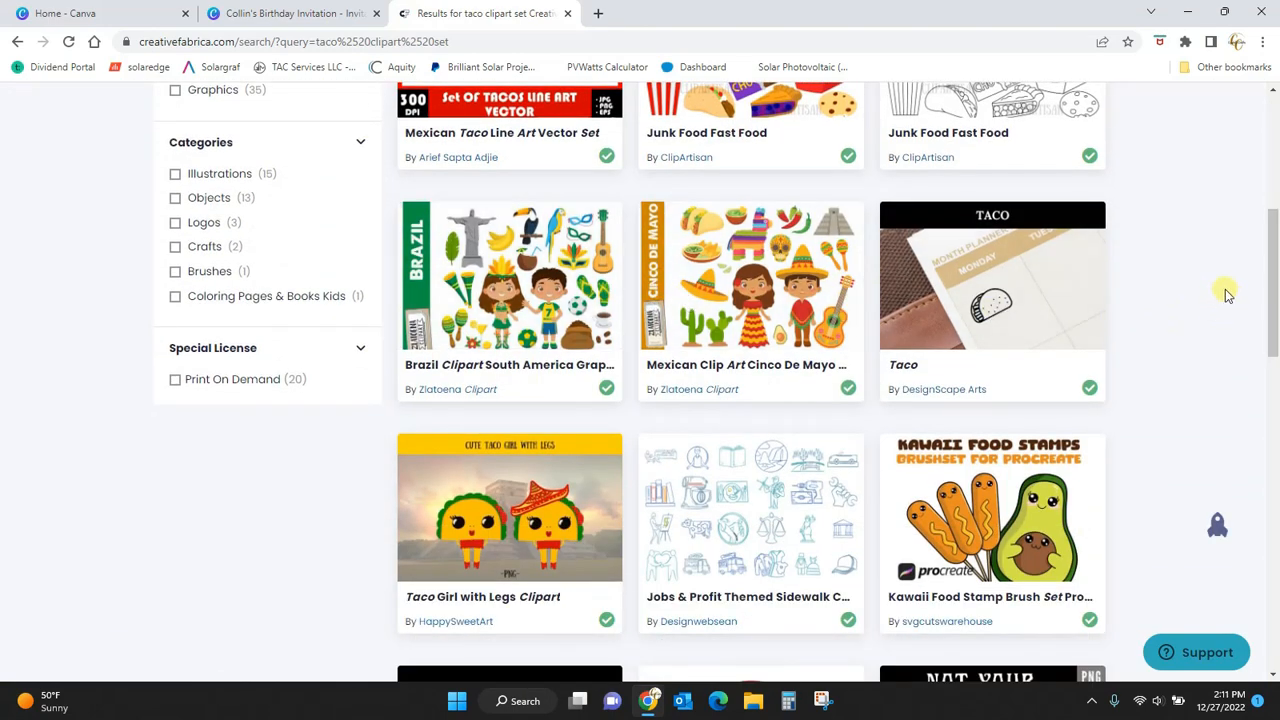
{"action": "left_click_drag", "start_coordinate": [1272, 283], "coordinate": [1272, 130]}
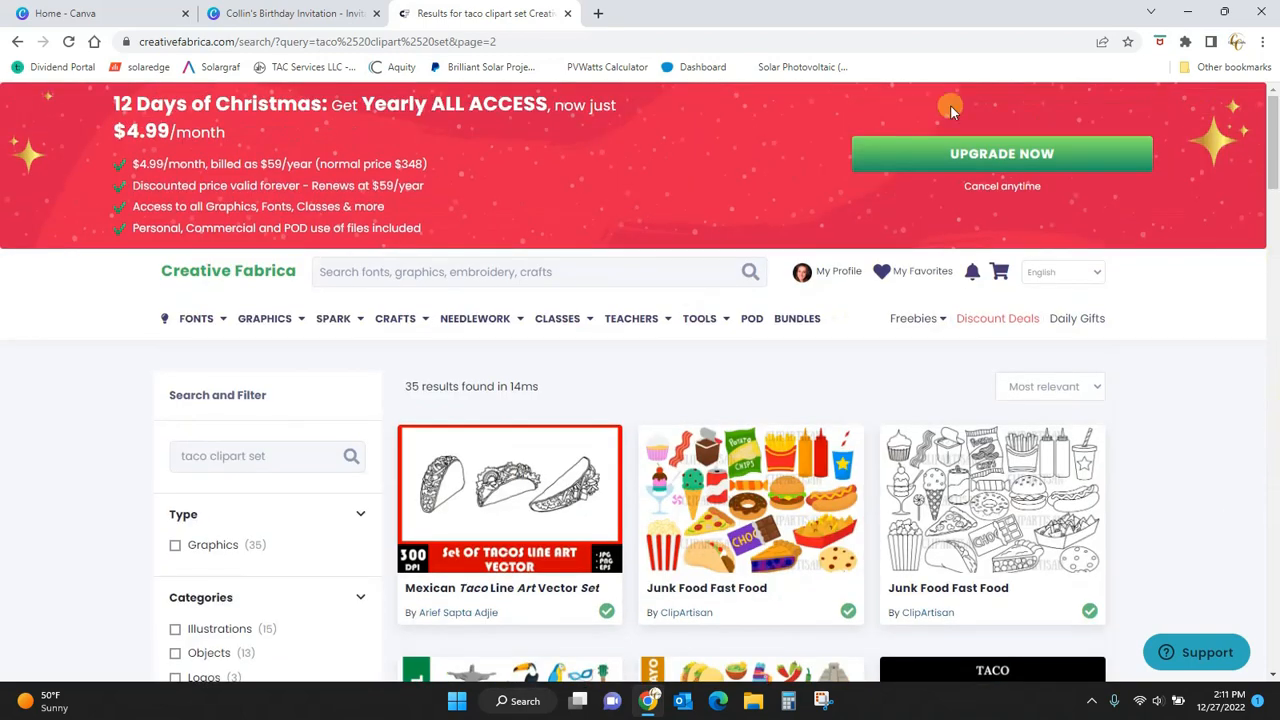
Step: Search Creative Fabrica for "farm animals" and browse the results
{"action": "left_click", "coordinate": [521, 274]}
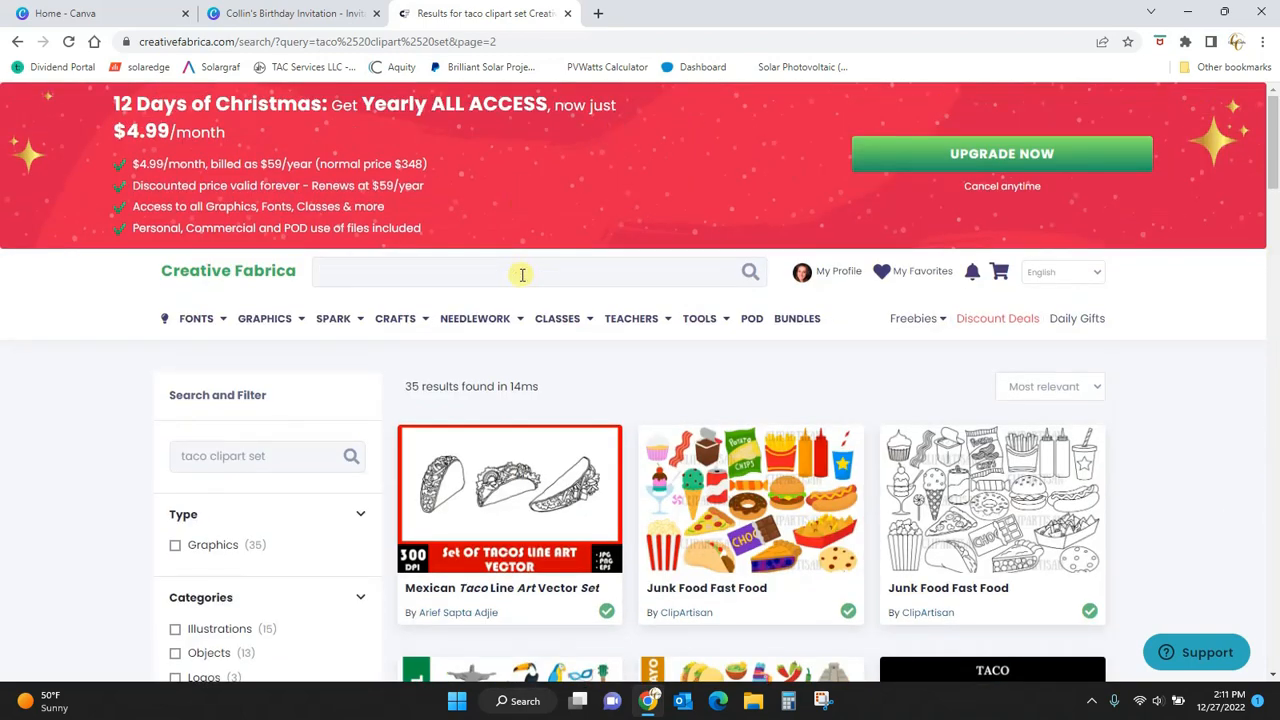
{"action": "type", "text": "farm animals"}
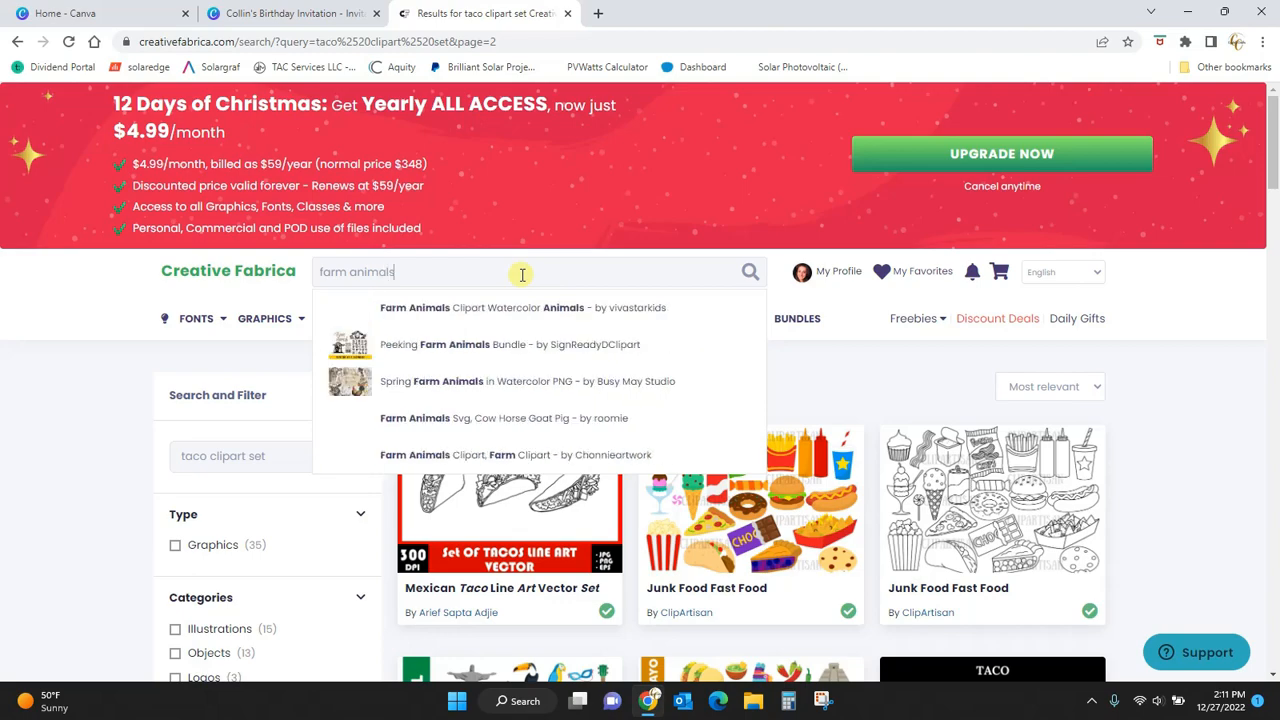
{"action": "key", "text": "Return"}
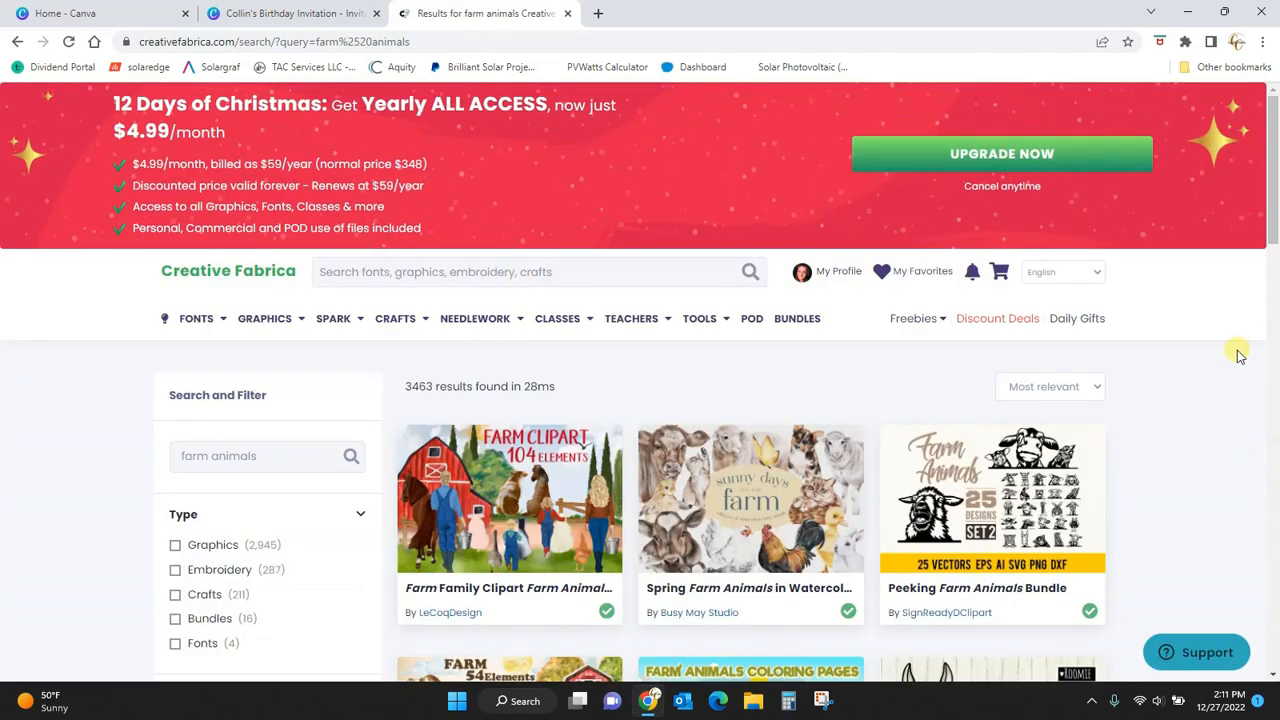
{"action": "left_click_drag", "start_coordinate": [1272, 219], "coordinate": [1273, 185]}
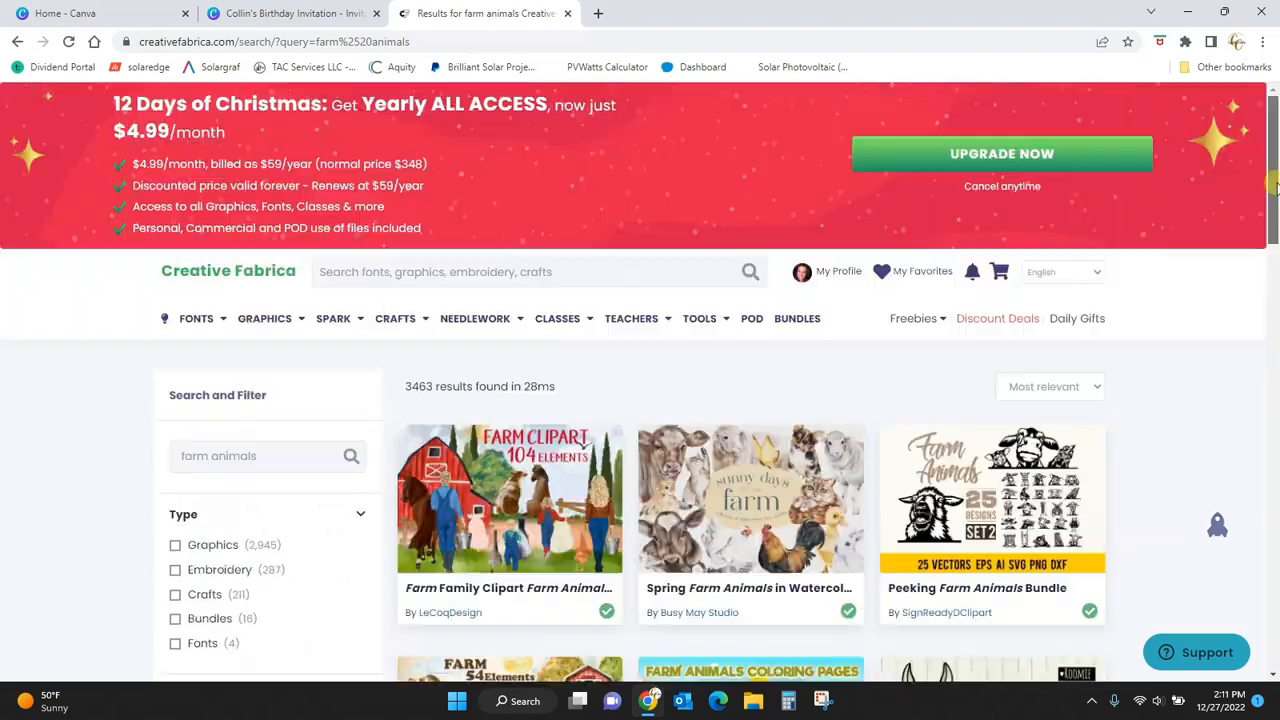
Step: Refine the search to "farm animals clip art" and browse the resulting clipart sets
{"action": "left_click", "coordinate": [466, 273]}
{"action": "type", "text": "farm animals"}
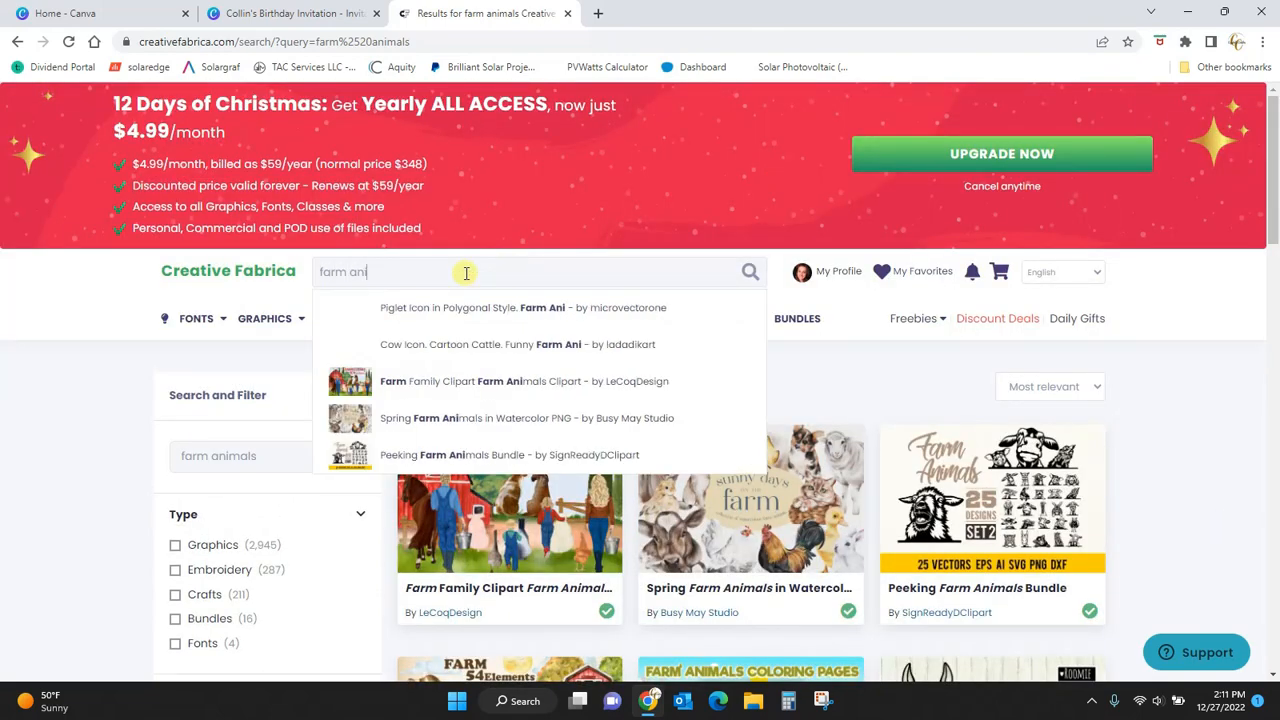
{"action": "type", "text": " clip art"}
{"action": "key", "text": "Return"}
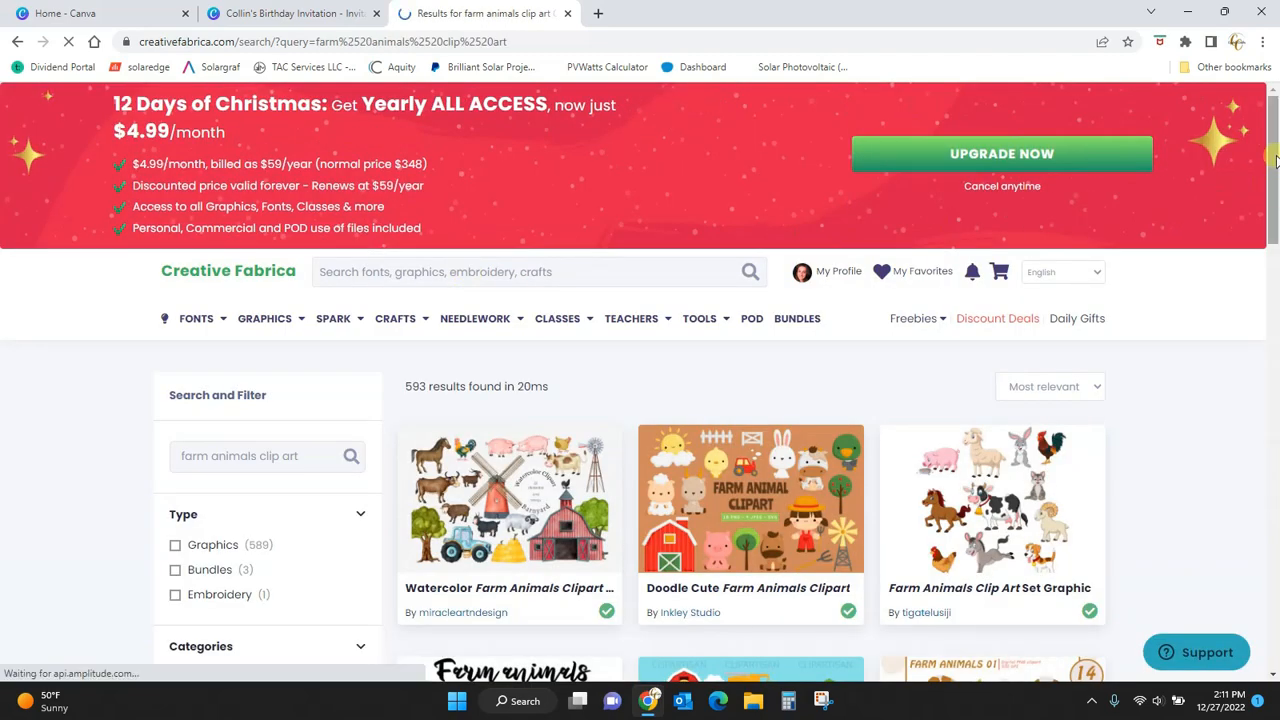
{"action": "left_click_drag", "start_coordinate": [1274, 155], "coordinate": [1276, 452]}
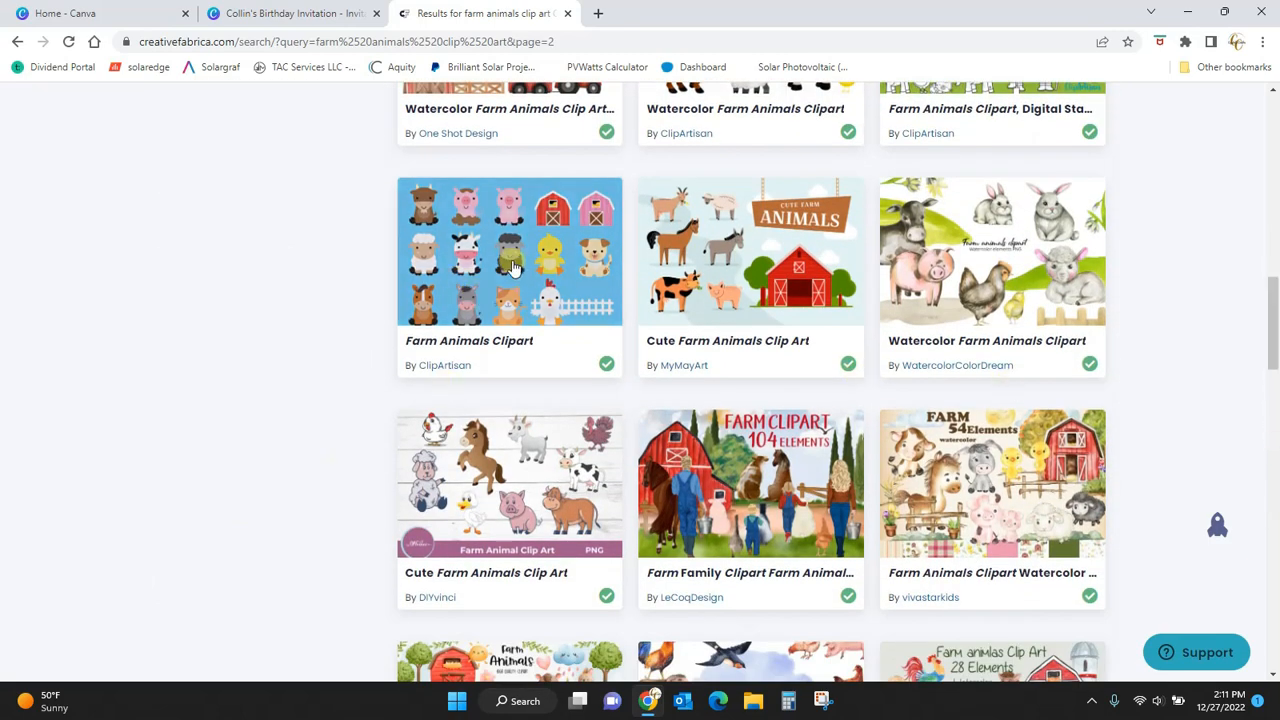
{"action": "mouse_move", "coordinate": [1274, 296]}
{"action": "left_mouse_down"}
{"action": "mouse_move", "coordinate": [1276, 515]}
{"action": "mouse_move", "coordinate": [1275, 318]}
{"action": "left_mouse_up"}
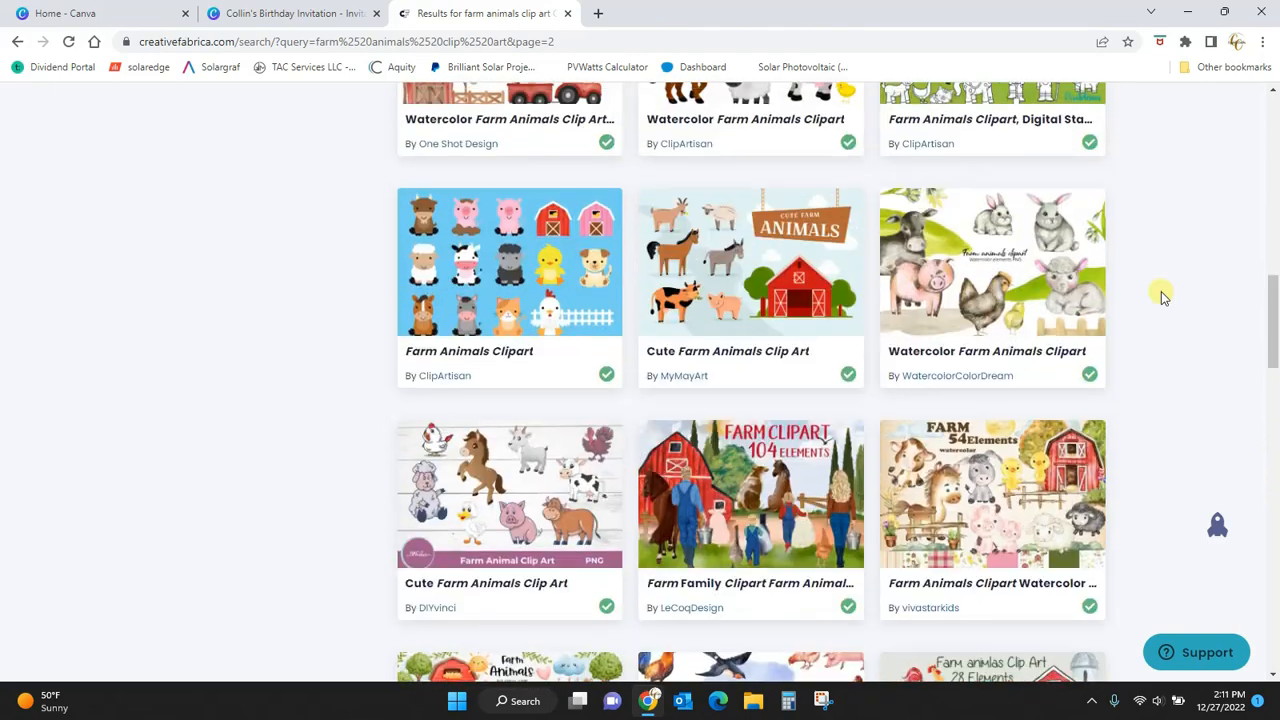
Step: Open the Farm Animals Clipart product by ClipArtisan and review its description and file details
{"action": "left_click", "coordinate": [420, 252]}
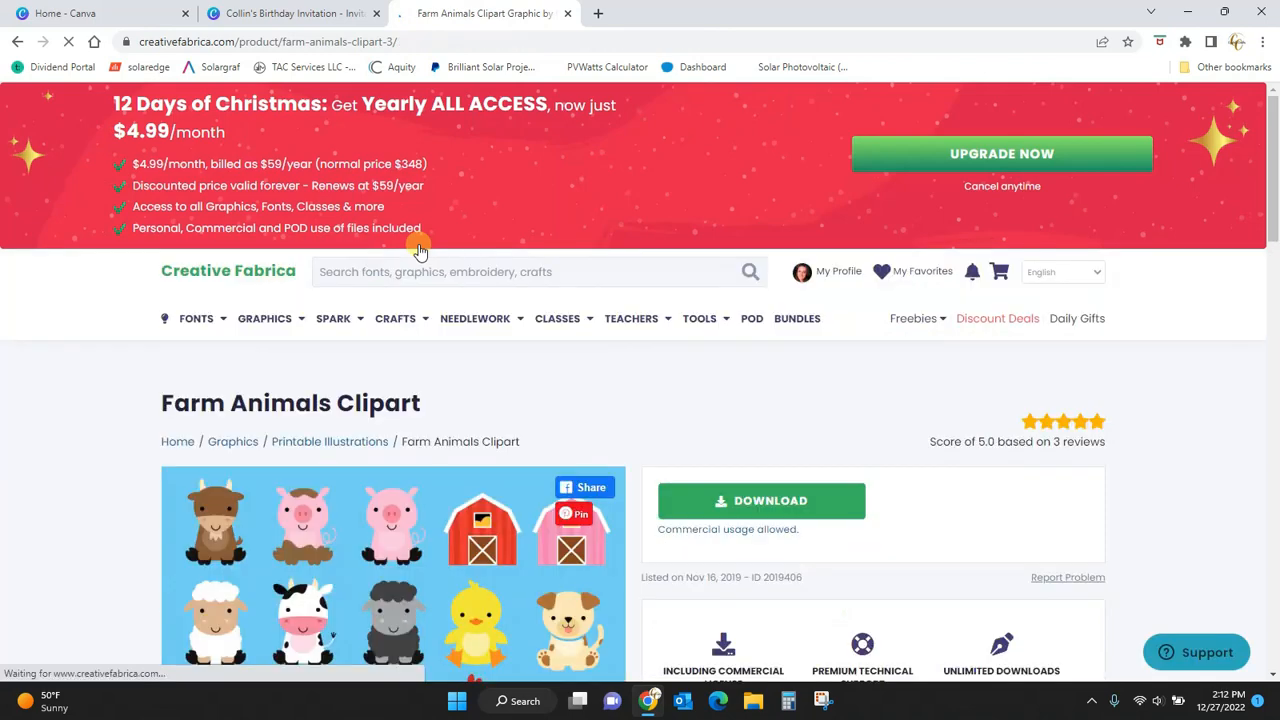
{"action": "left_click_drag", "start_coordinate": [1276, 190], "coordinate": [1276, 275]}
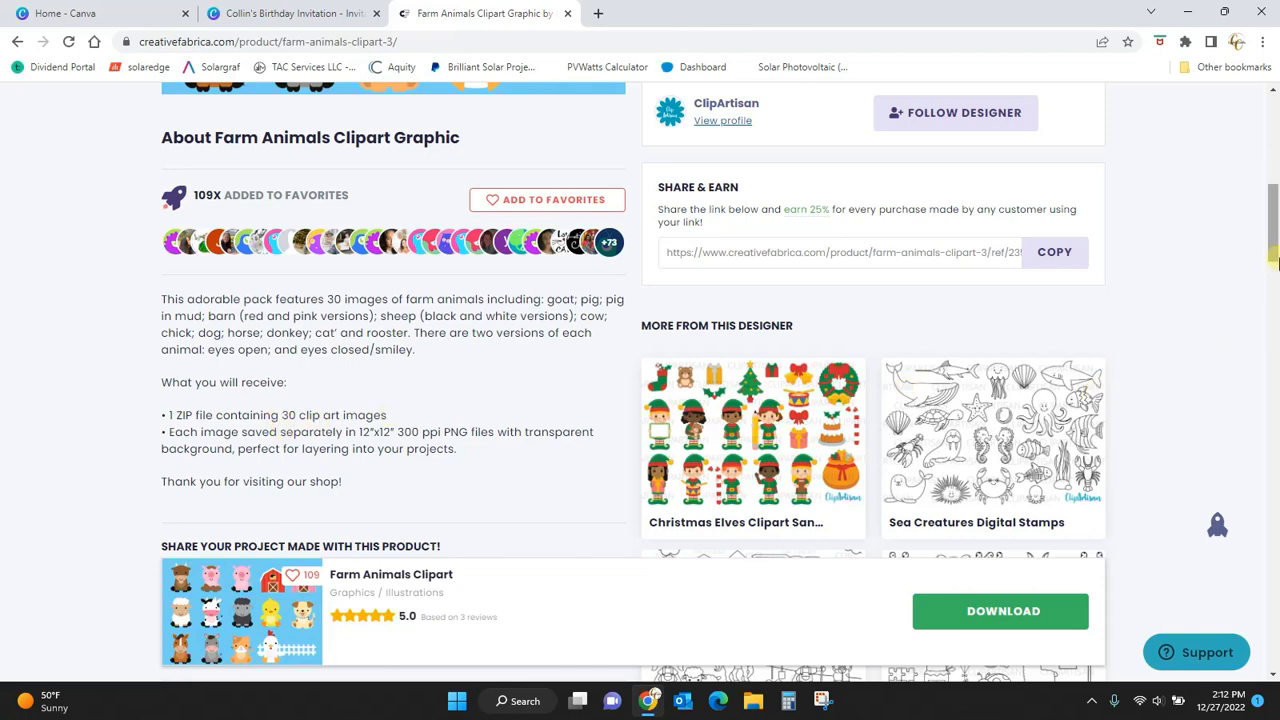
{"action": "left_click_drag", "start_coordinate": [1273, 245], "coordinate": [1273, 200]}
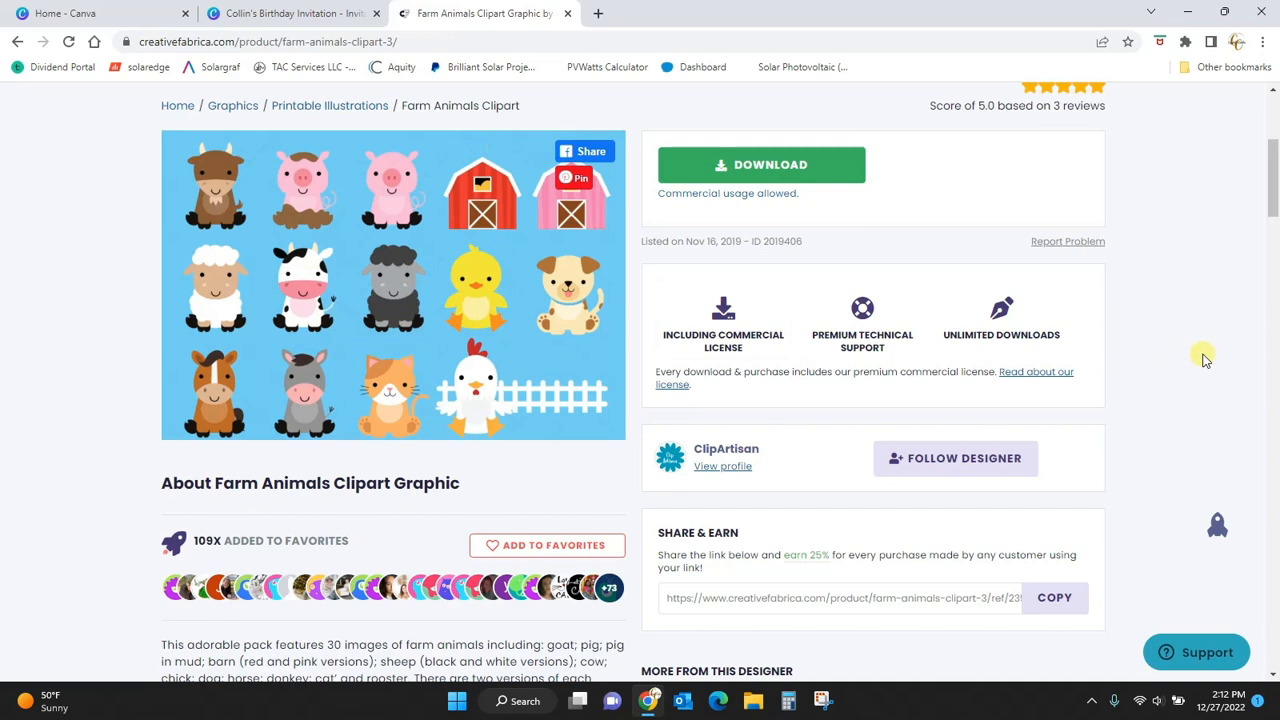
Step: Search for "90s fu" and open the suggested 90s Fusion Design Elements product by Mine Eyes Design
{"action": "left_click_drag", "start_coordinate": [1273, 205], "coordinate": [1273, 140]}
{"action": "left_click", "coordinate": [494, 262]}
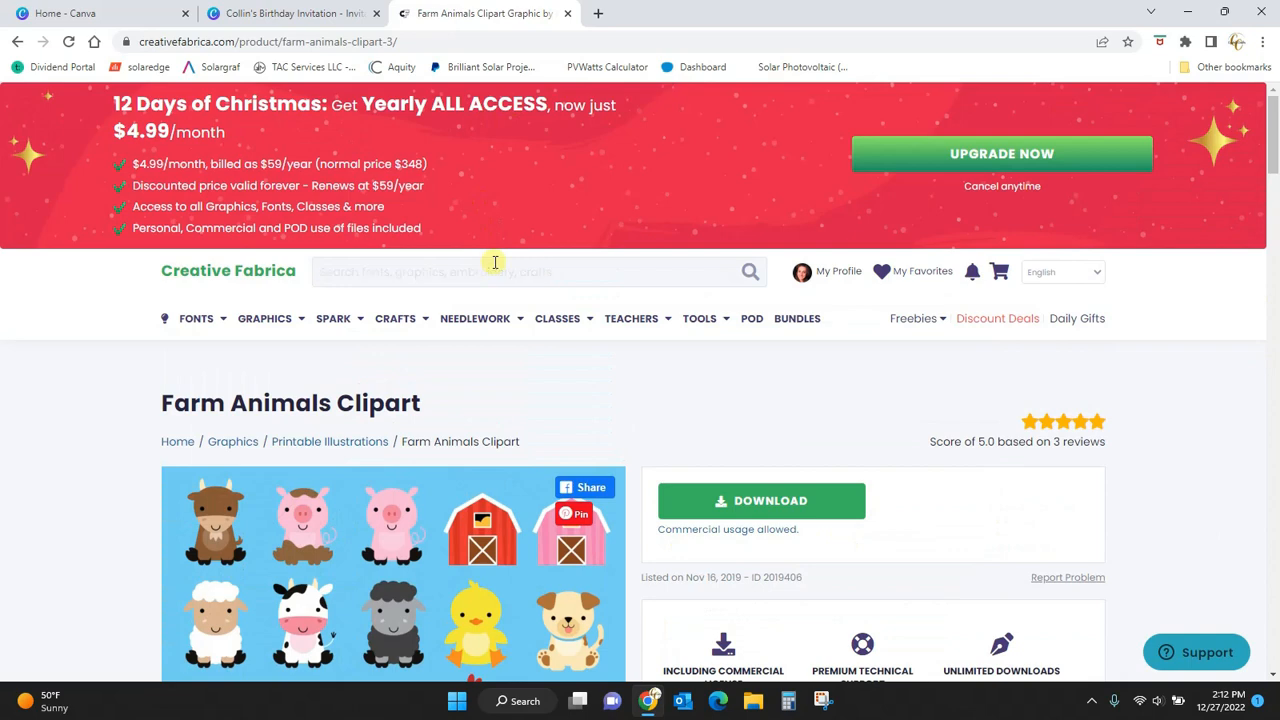
{"action": "type", "text": "90s fu"}
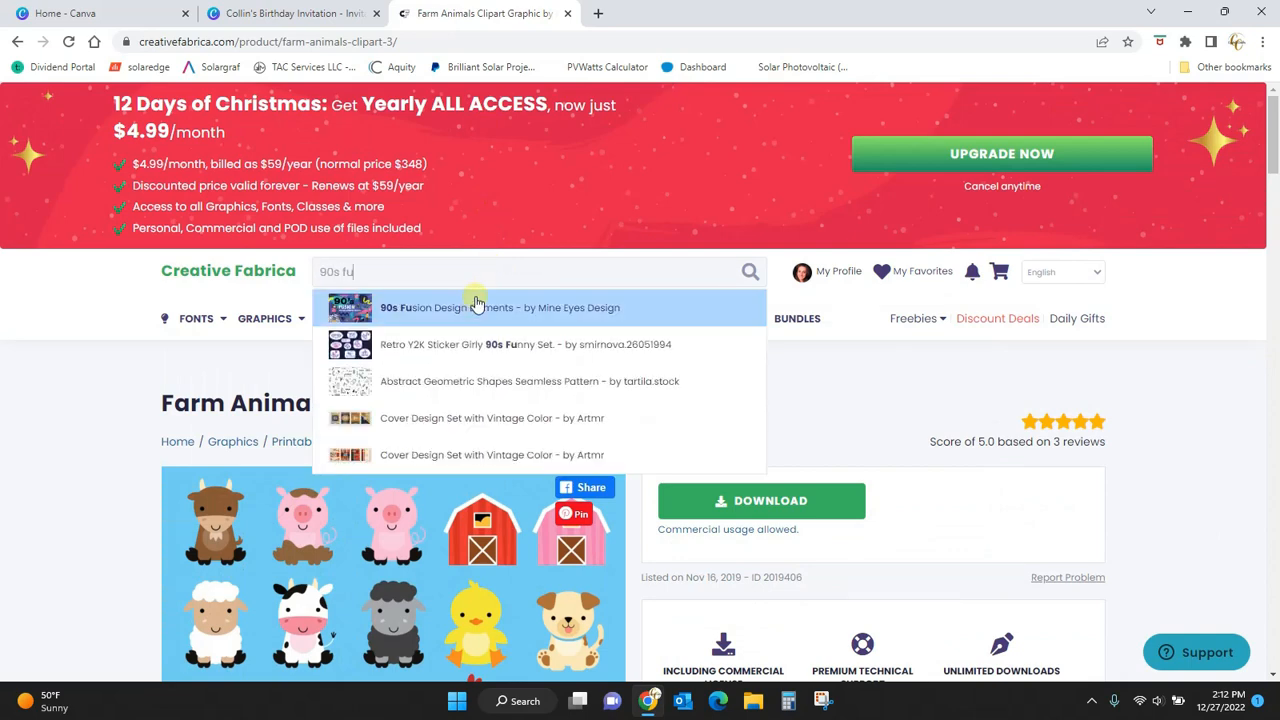
{"action": "left_click", "coordinate": [476, 306]}
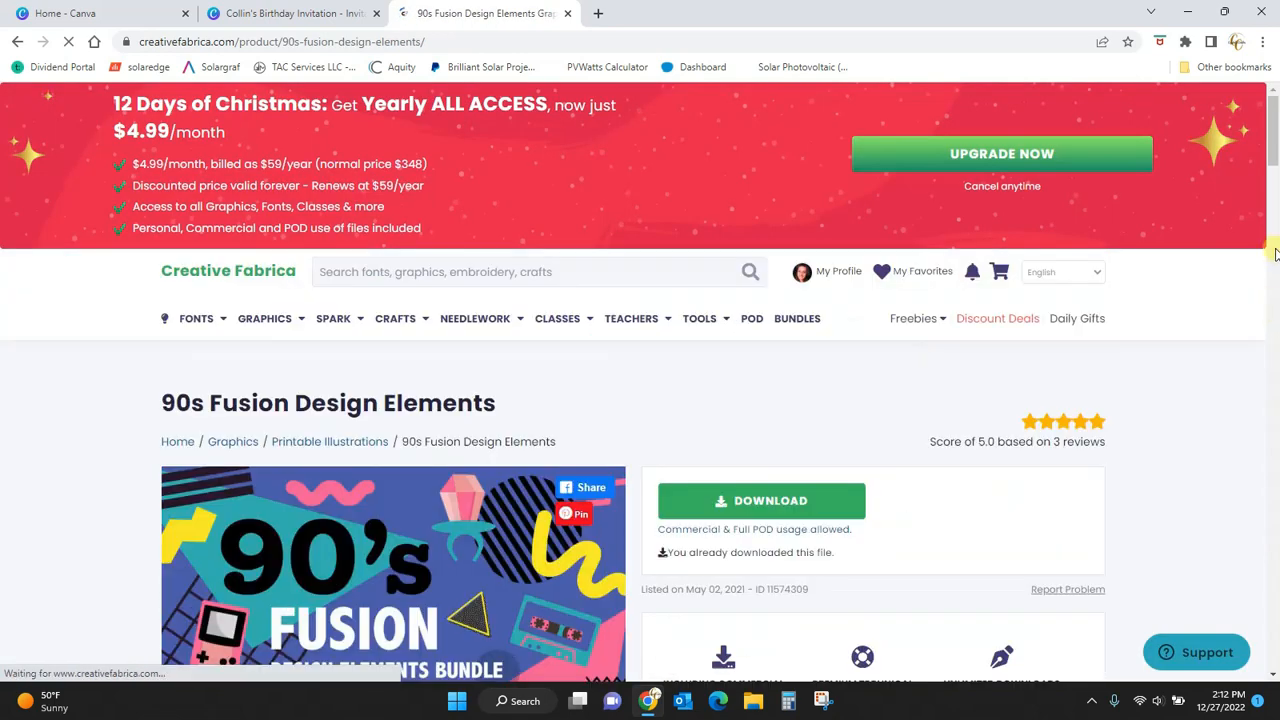
Step: View the second preview image of the 90s Fusion bundle and compare its elements with the birthday invitation in Canva
{"action": "left_click_drag", "start_coordinate": [1273, 150], "coordinate": [1275, 176]}
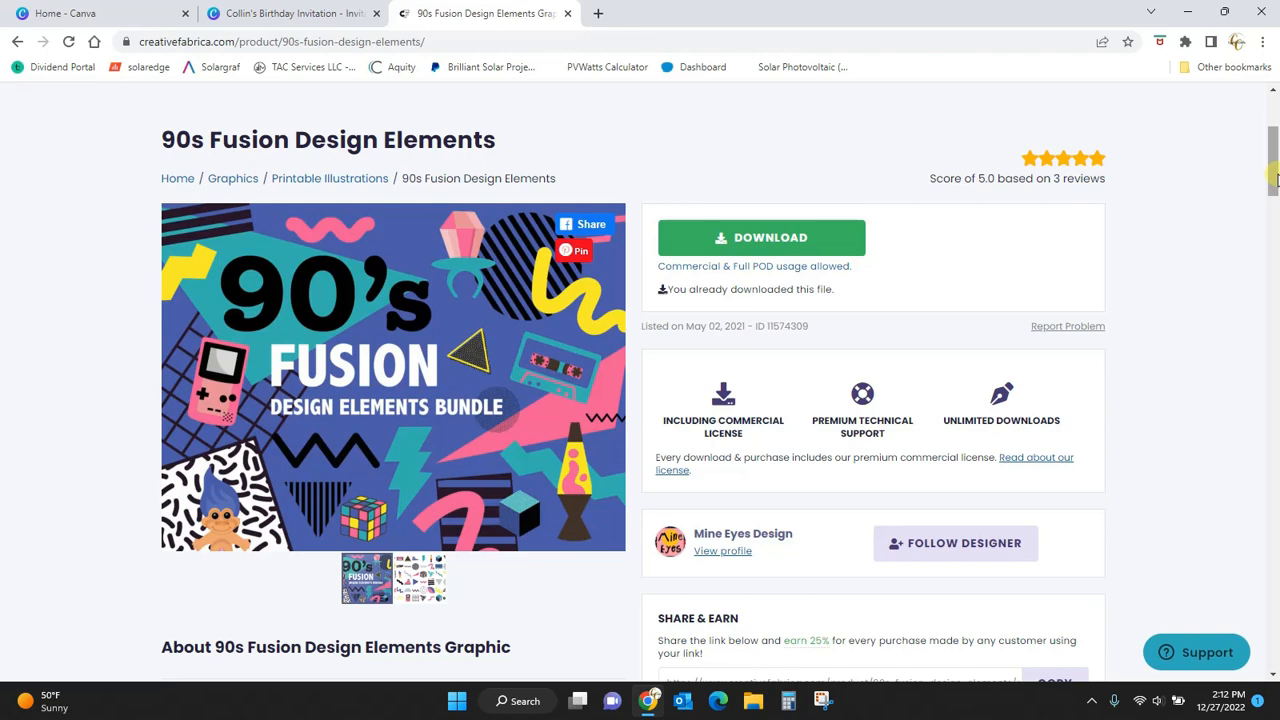
{"action": "mouse_move", "coordinate": [564, 444]}
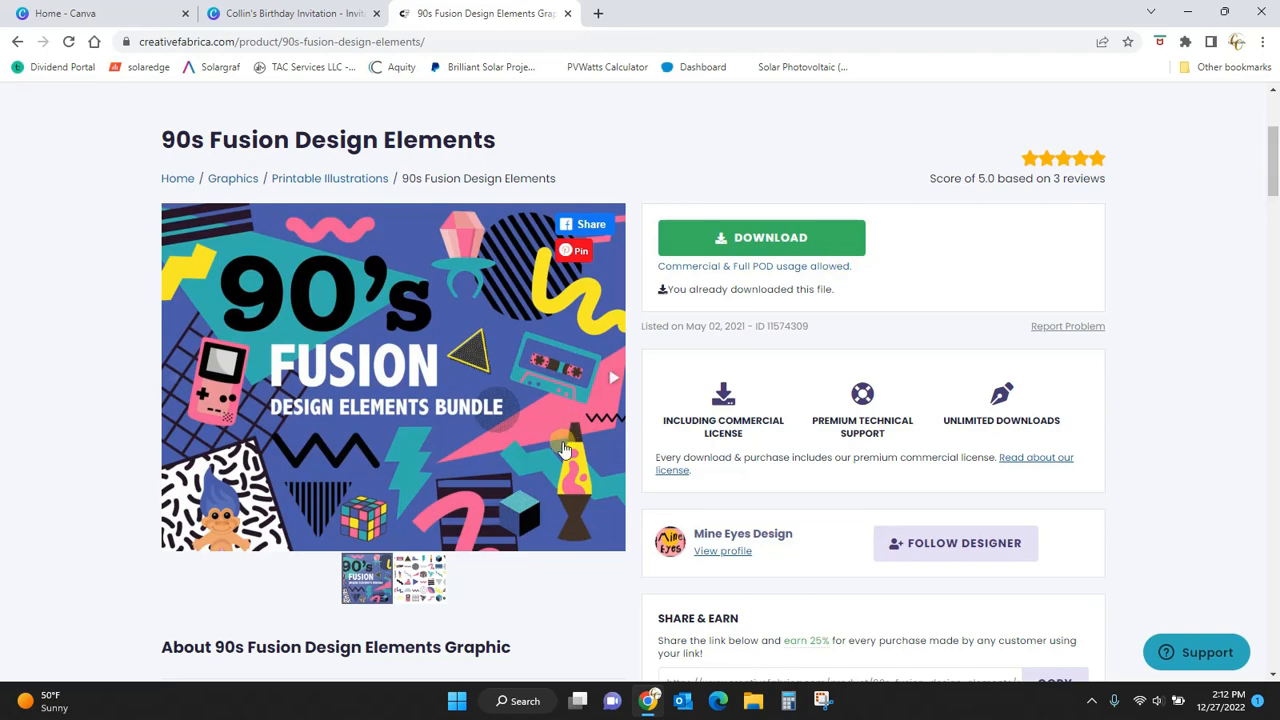
{"action": "left_click", "coordinate": [611, 377]}
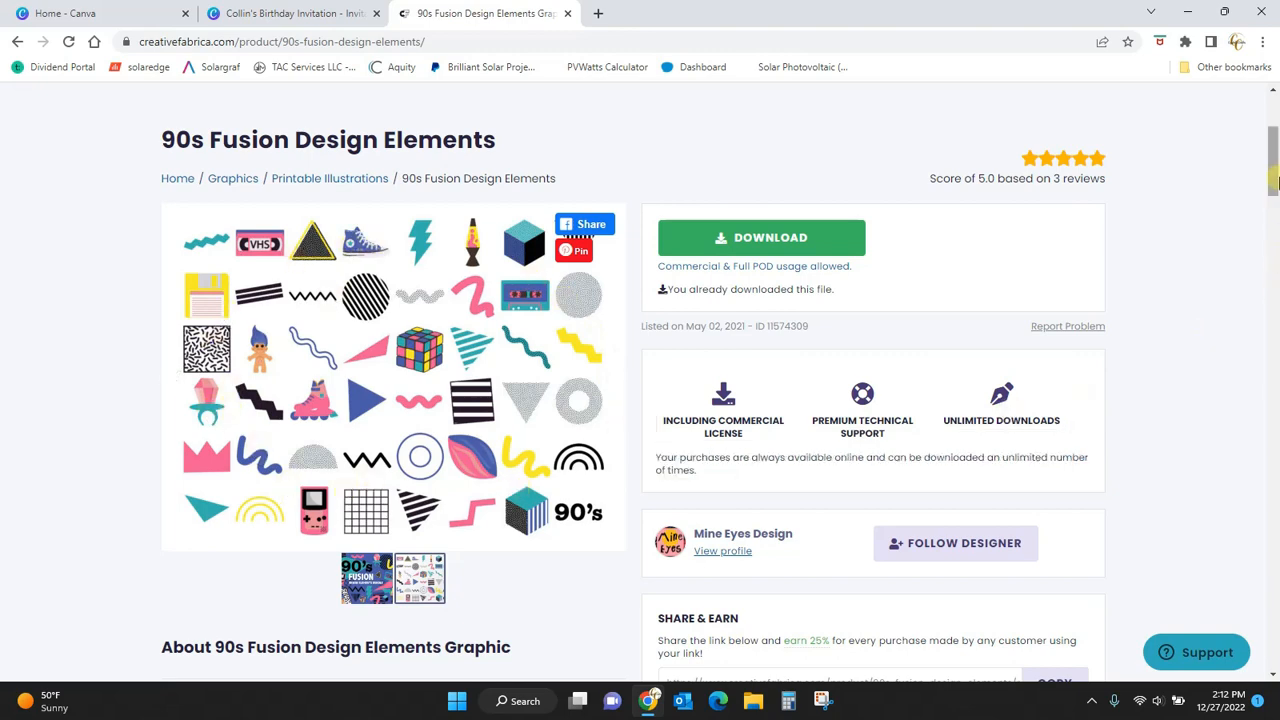
{"action": "left_click_drag", "start_coordinate": [1276, 180], "coordinate": [1276, 196]}
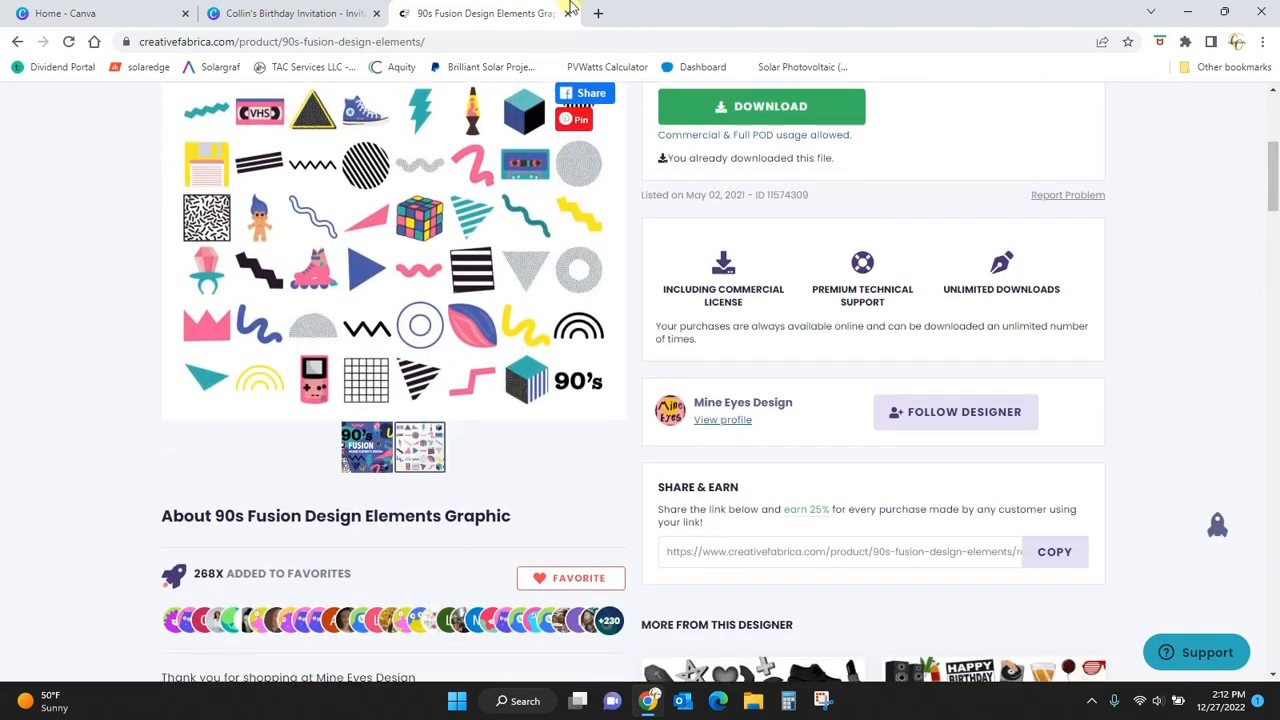
{"action": "left_click", "coordinate": [258, 14]}
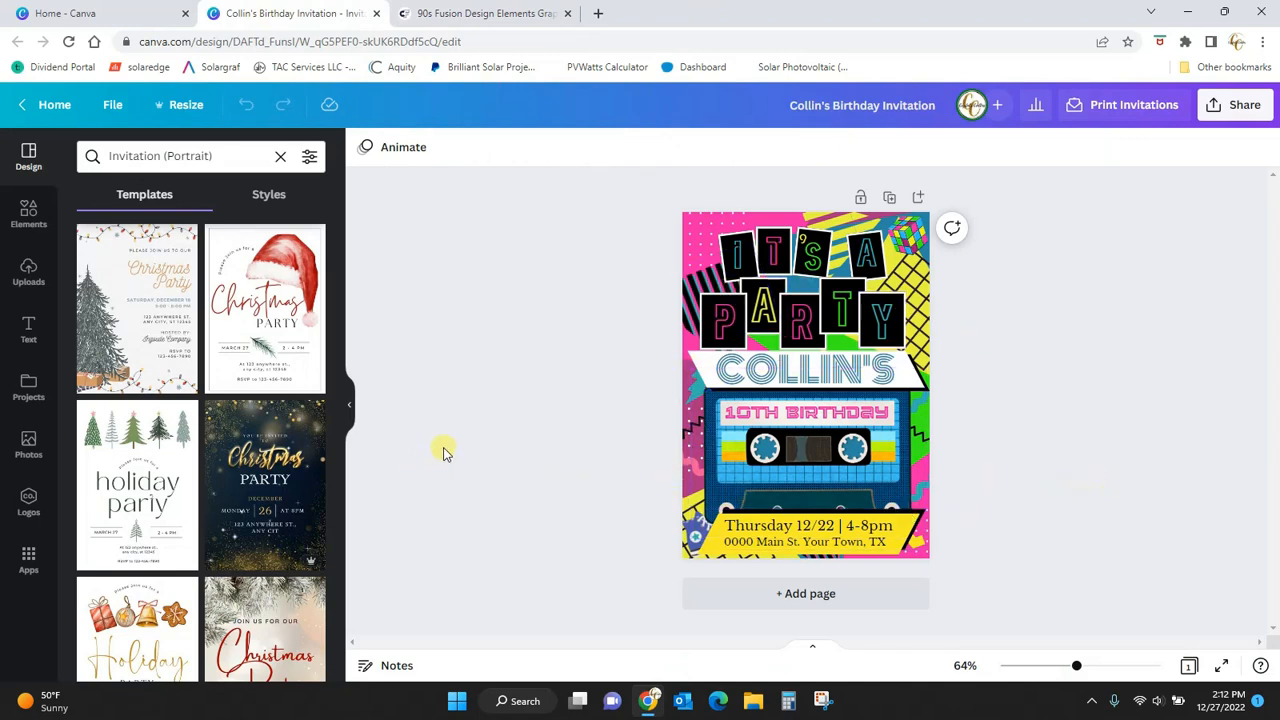
{"action": "left_click", "coordinate": [466, 13]}
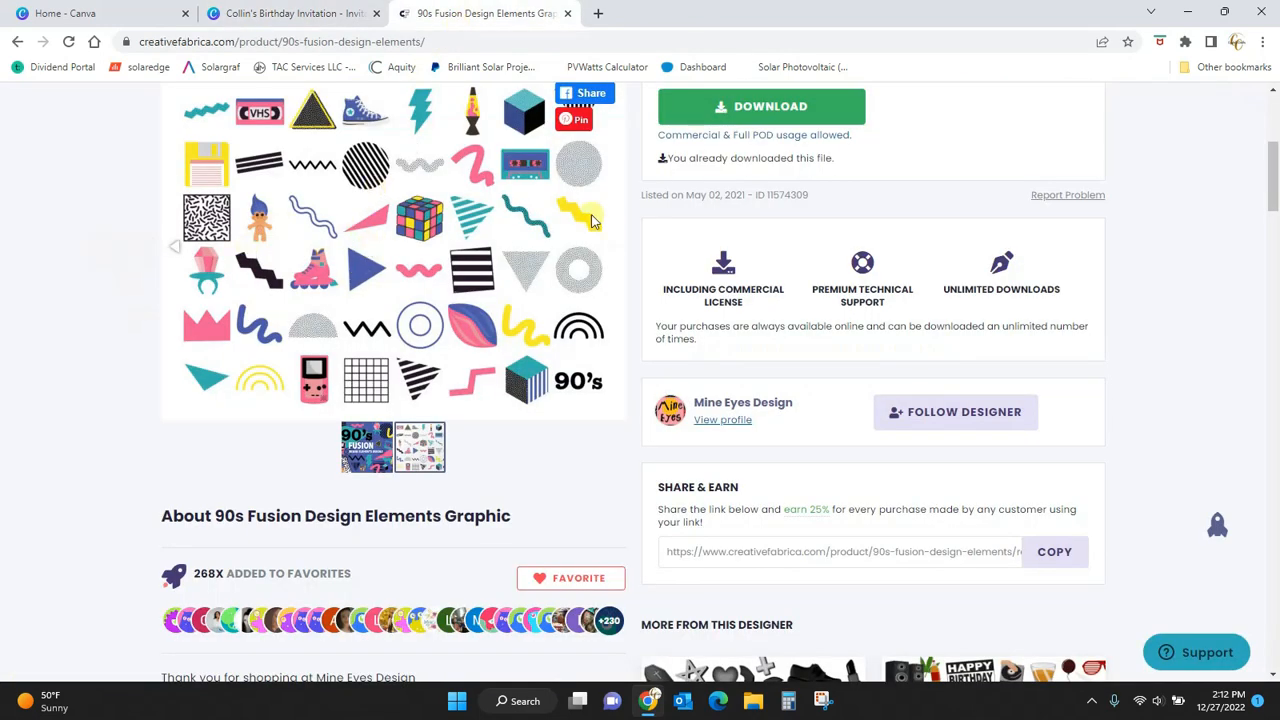
Step: Review the 90s Fusion bundle's description and included file formats, and return to the birthday invitation in Canva
{"action": "left_click_drag", "start_coordinate": [1272, 200], "coordinate": [1274, 192]}
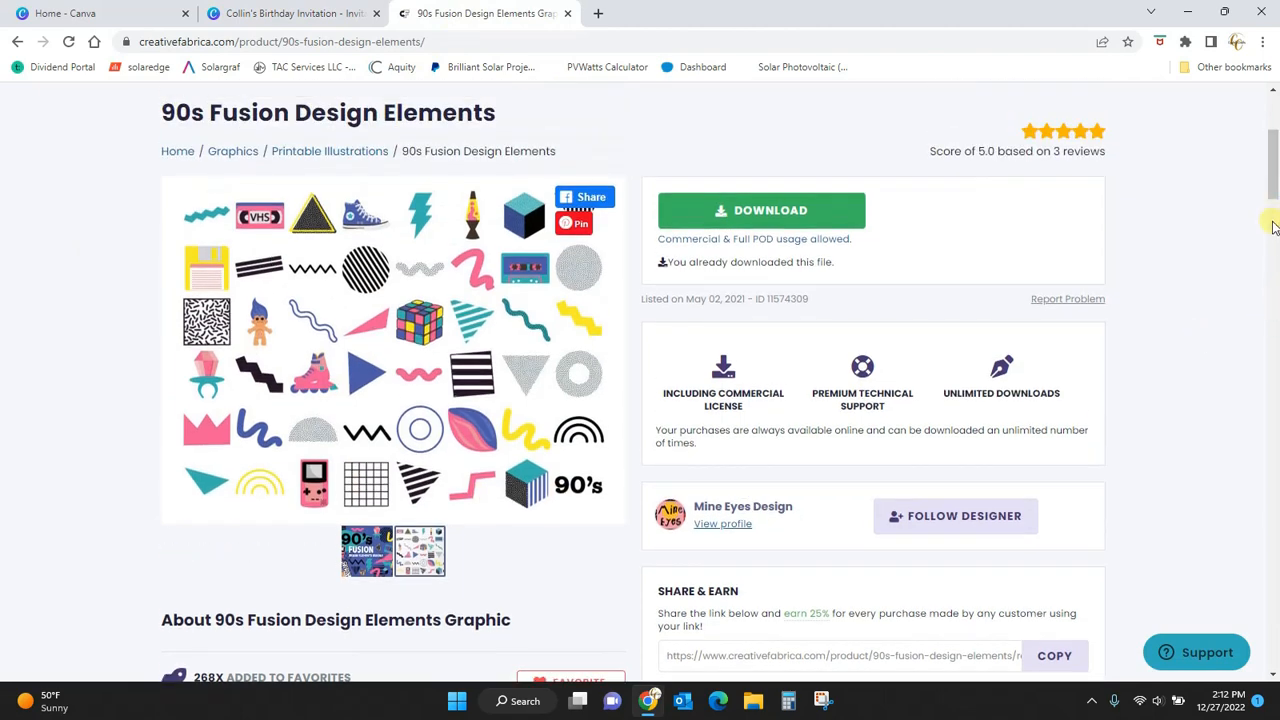
{"action": "left_click_drag", "start_coordinate": [1274, 205], "coordinate": [1274, 234]}
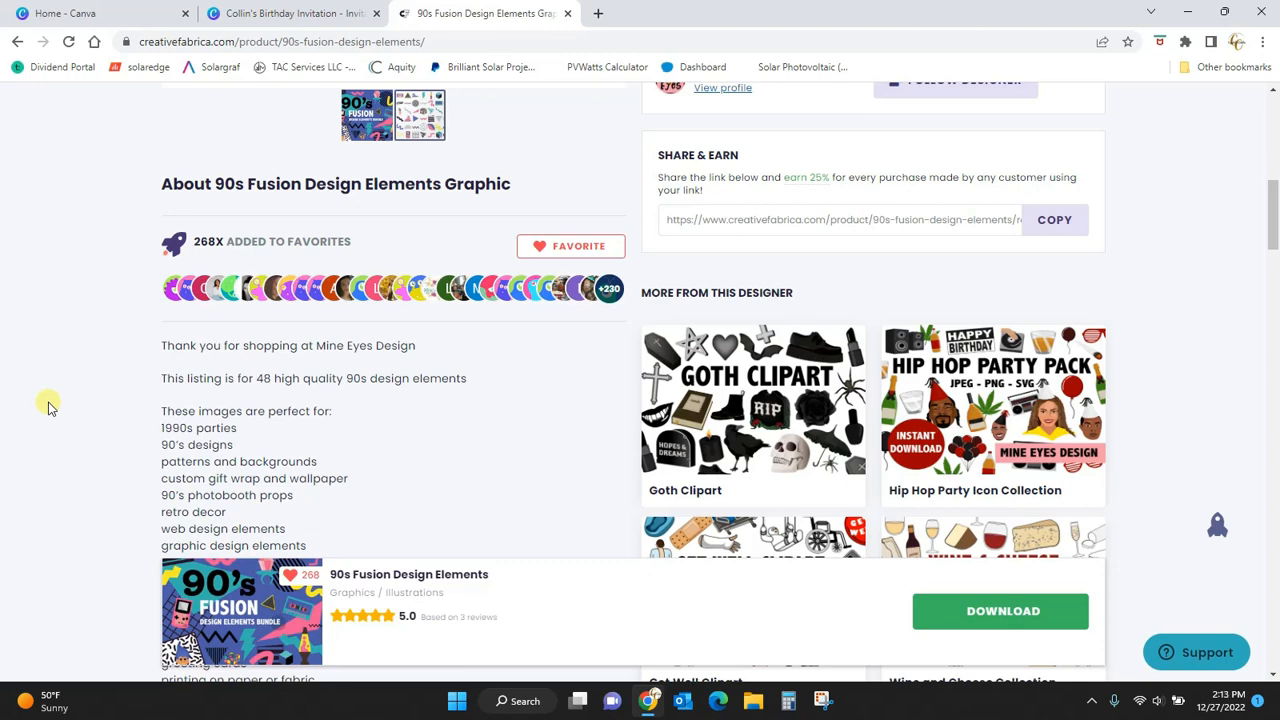
{"action": "scroll", "coordinate": [200, 481], "scroll_direction": "down", "scroll_amount": 3}
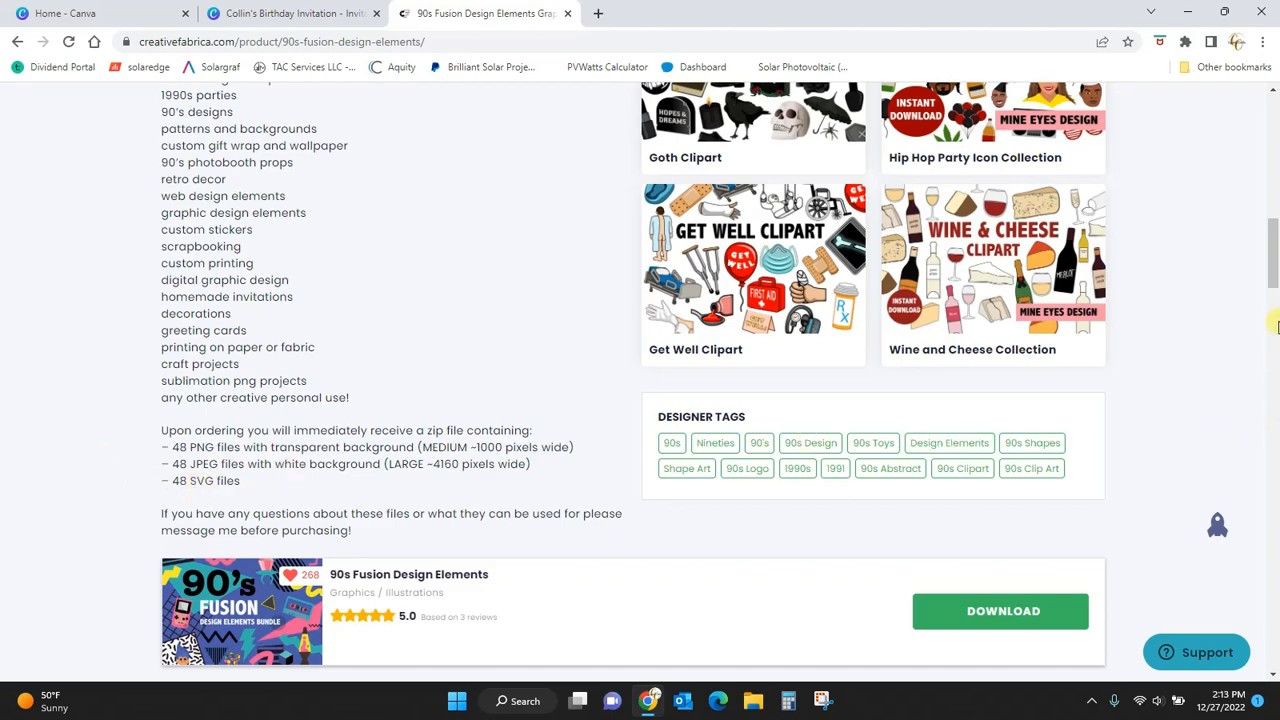
{"action": "scroll", "coordinate": [1270, 300], "scroll_direction": "up", "scroll_amount": 8}
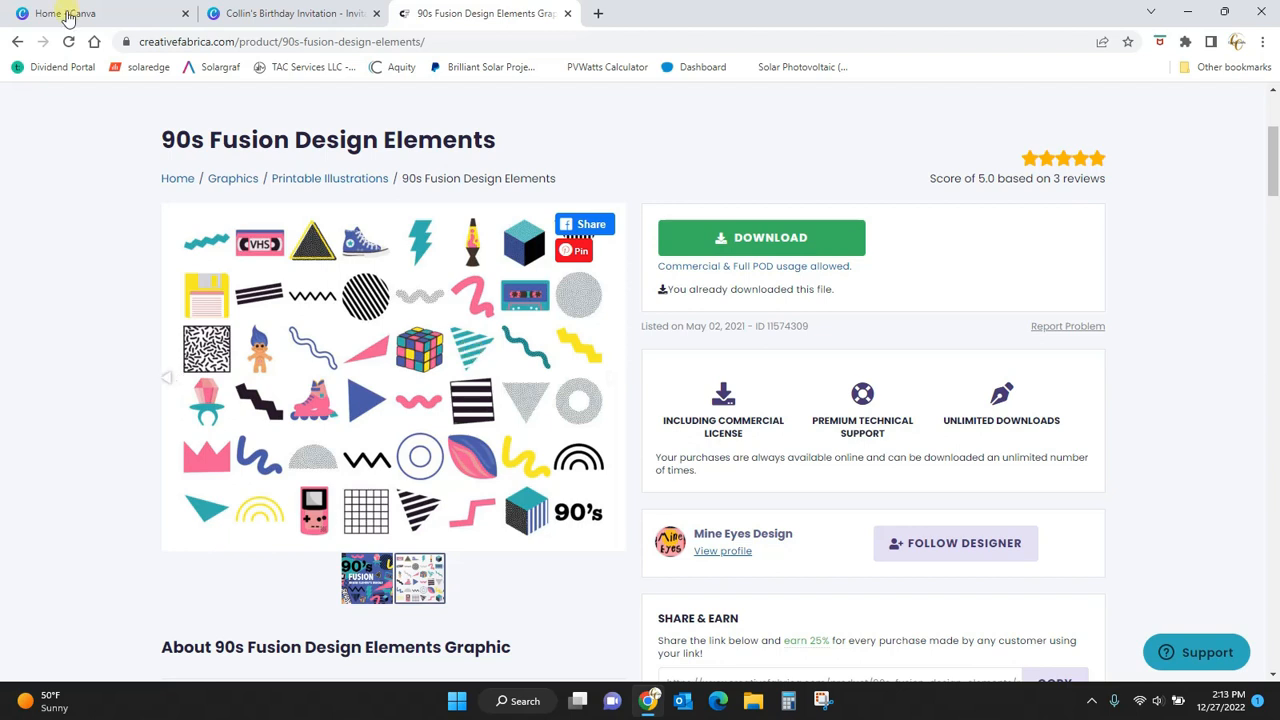
{"action": "left_click", "coordinate": [265, 14]}
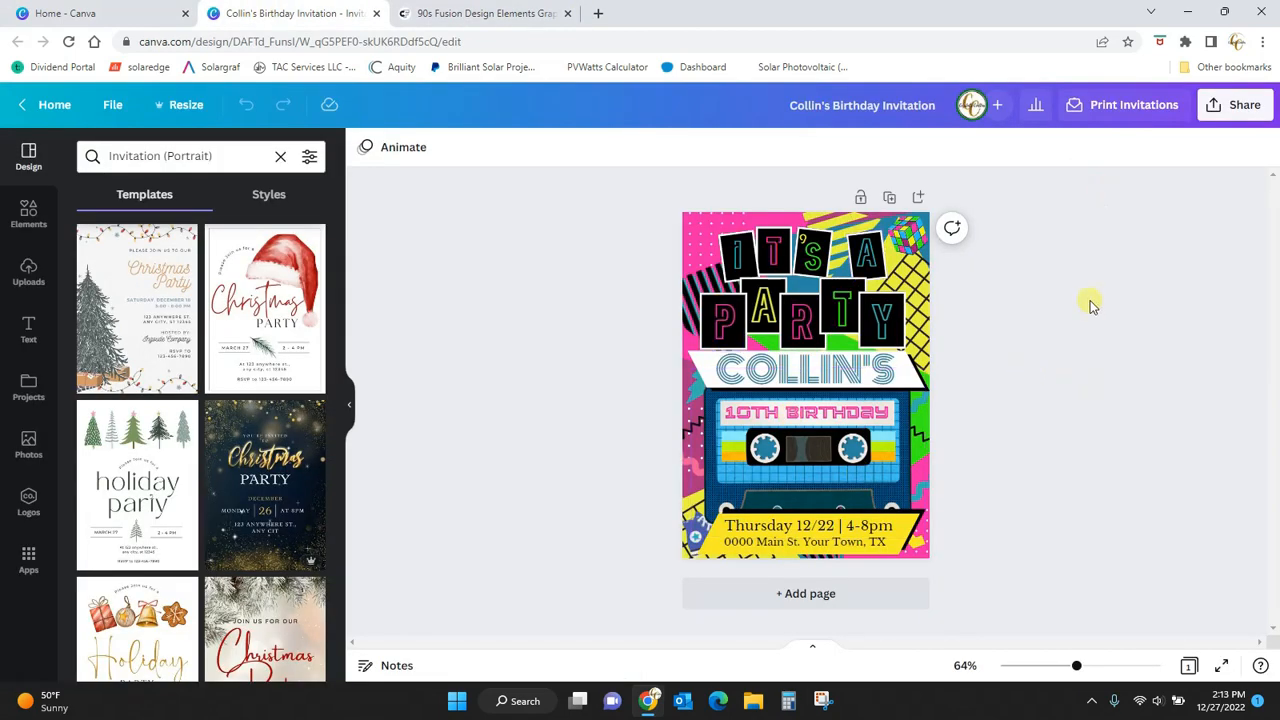
Step: Add a blank second page to the birthday invitation
{"action": "left_click", "coordinate": [848, 594]}
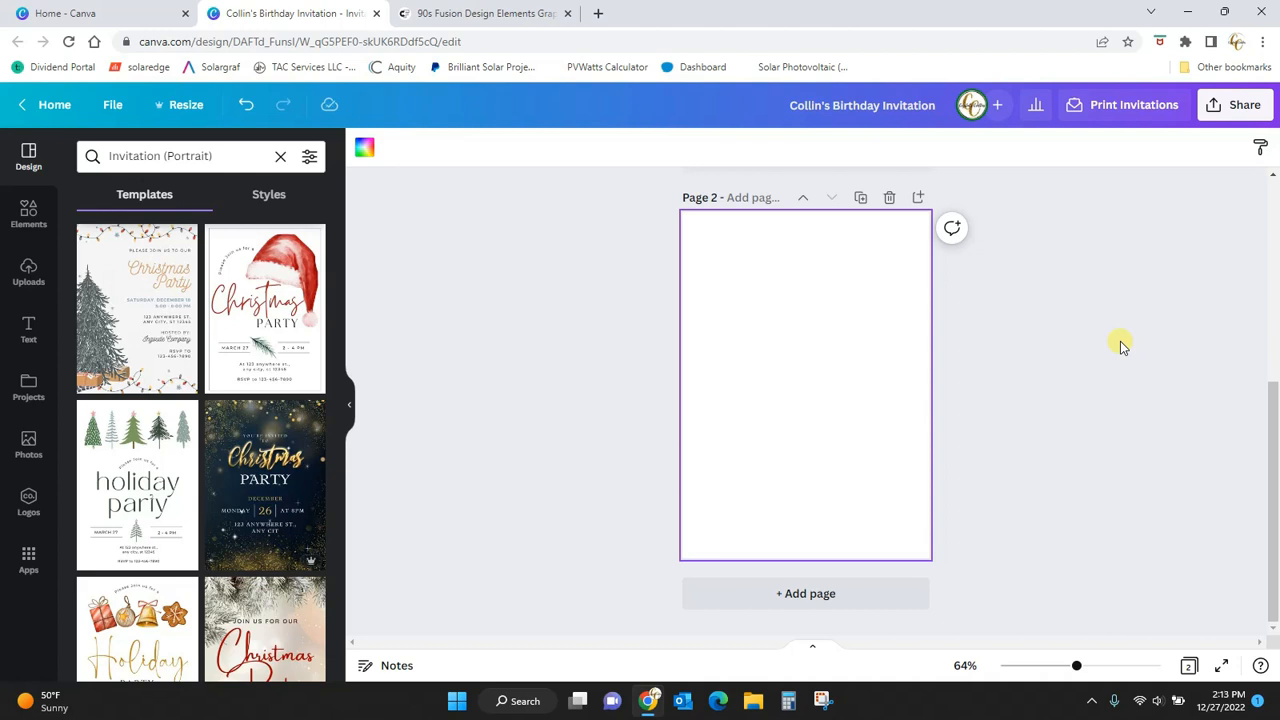
Step: Create a blank 5 × 7 in Invitation design from the Canva home page, and close it to return to the birthday invitation
{"action": "left_click", "coordinate": [178, 6]}
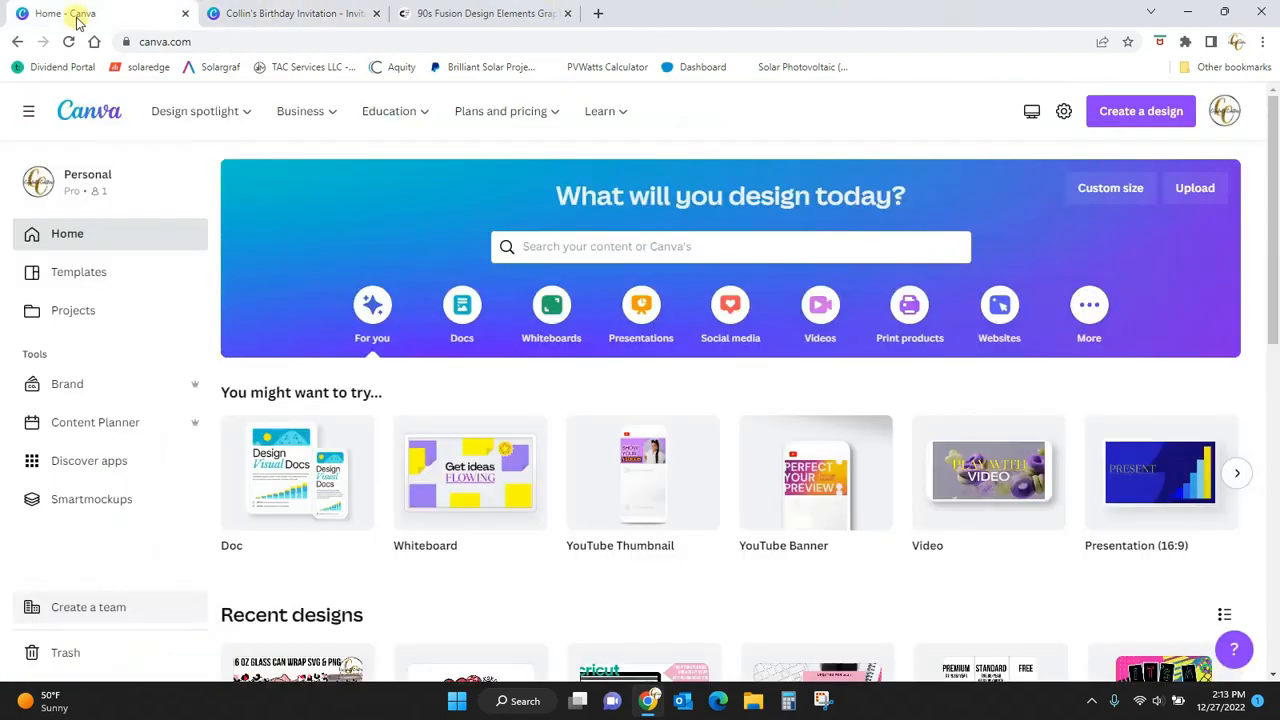
{"action": "left_click", "coordinate": [1135, 118]}
{"action": "type", "text": "invitation"}
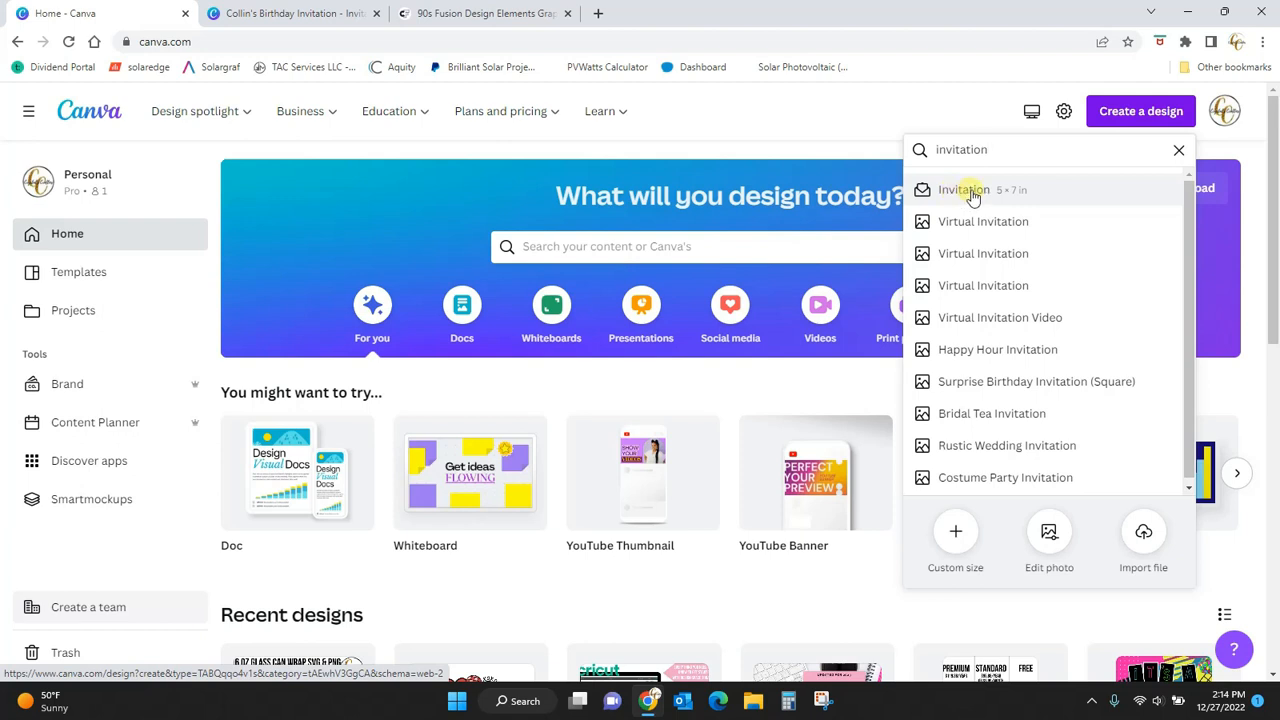
{"action": "left_click", "coordinate": [950, 199]}
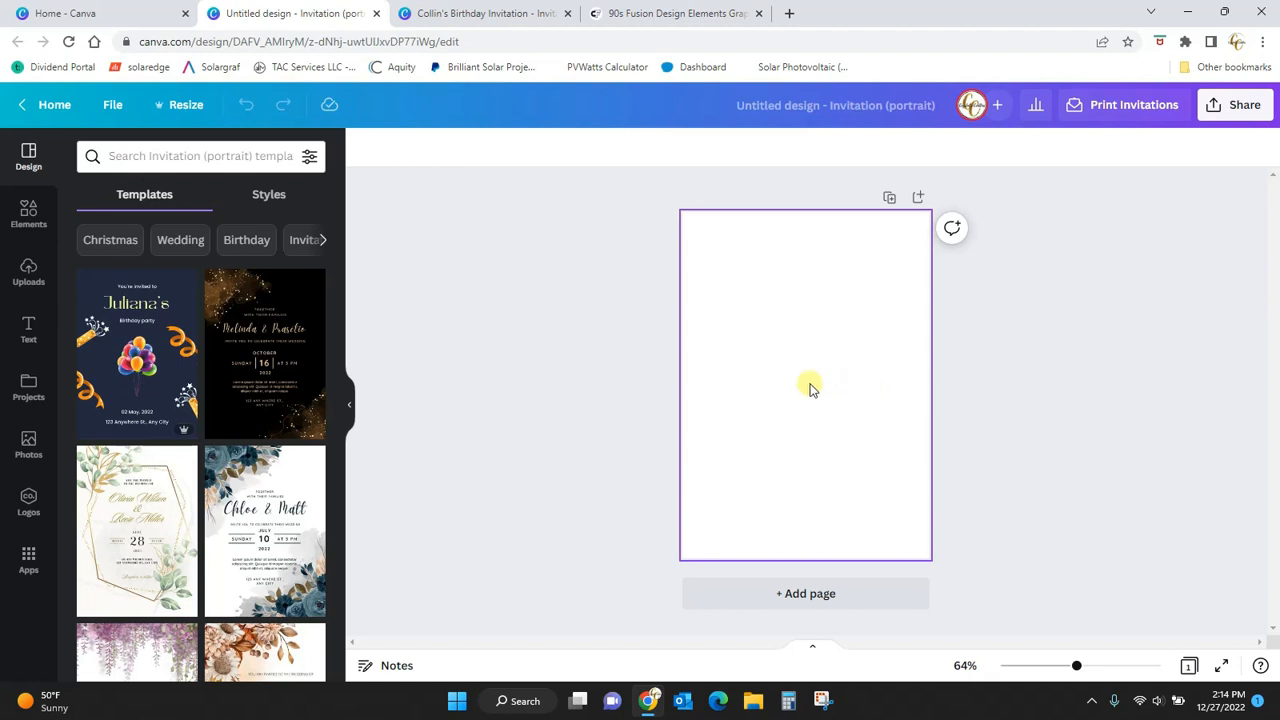
{"action": "left_click", "coordinate": [377, 13]}
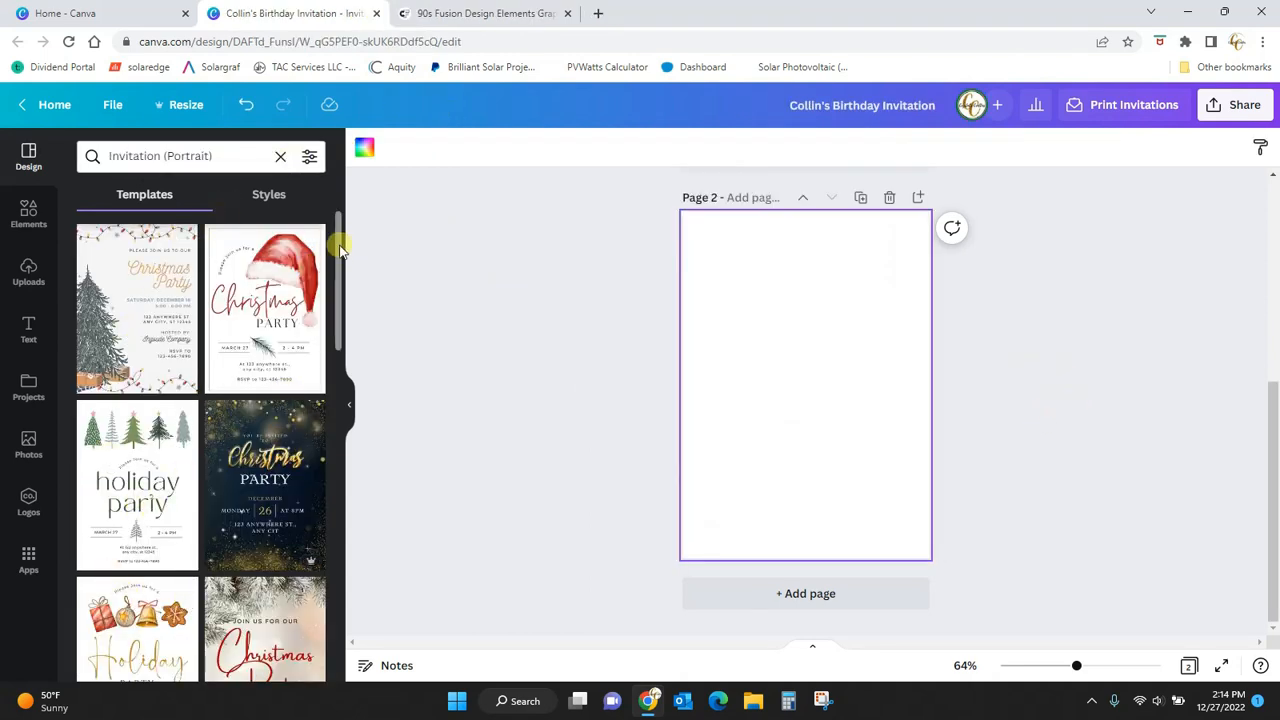
Step: Browse the uploaded images for the 90s elements and compare them with the downloadable 90s Fusion Design Elements bundle on Creative Fabrica
{"action": "left_click_drag", "start_coordinate": [340, 243], "coordinate": [369, 240]}
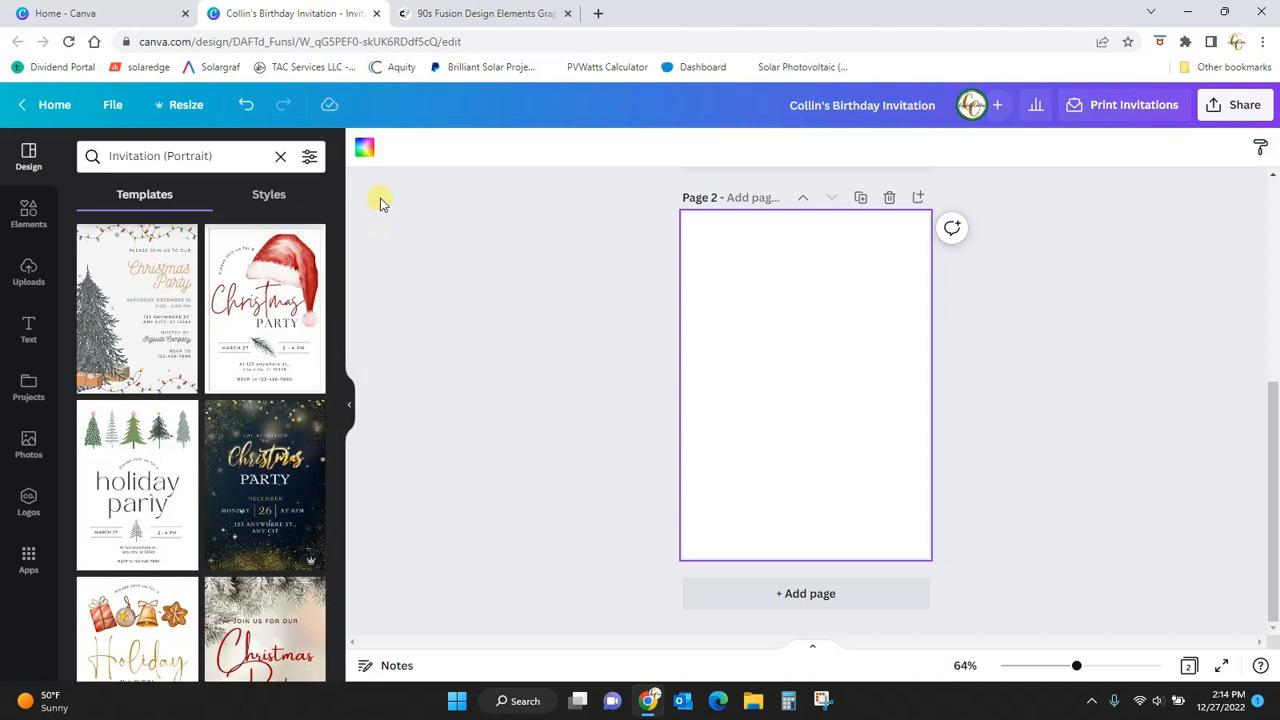
{"action": "left_click", "coordinate": [27, 279]}
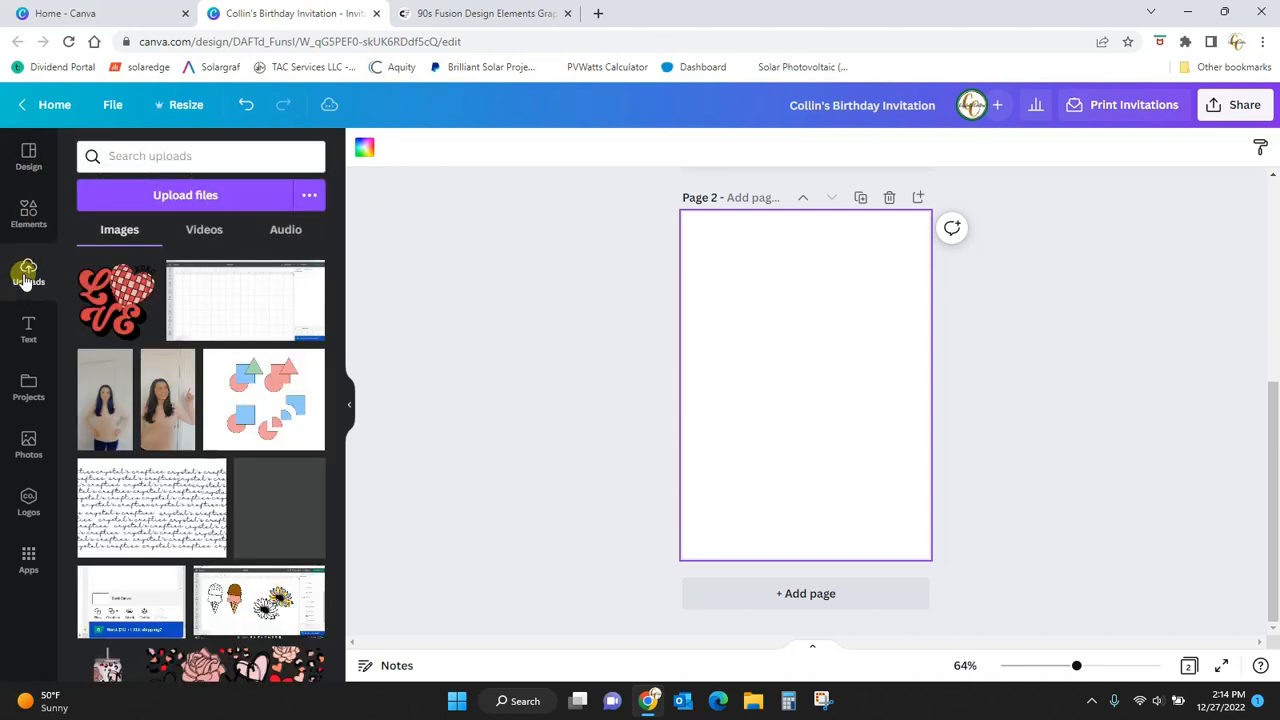
{"action": "left_click_drag", "start_coordinate": [334, 256], "coordinate": [330, 395]}
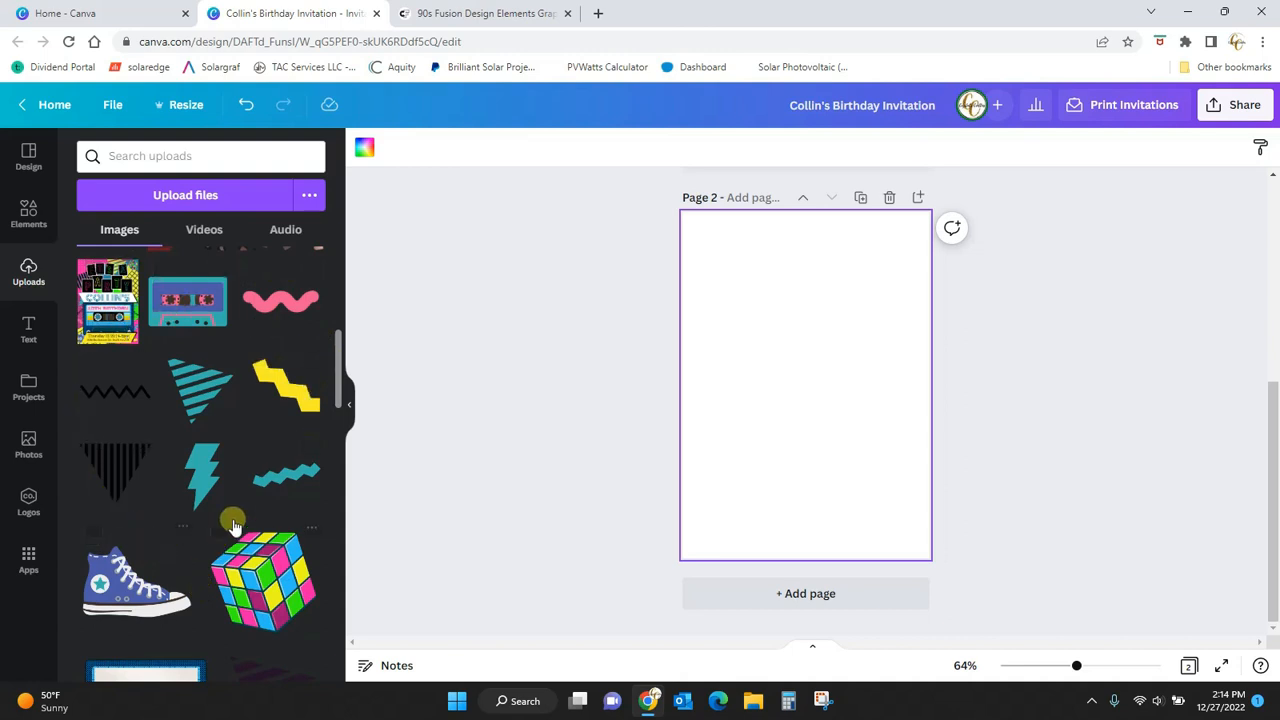
{"action": "left_click", "coordinate": [452, 14]}
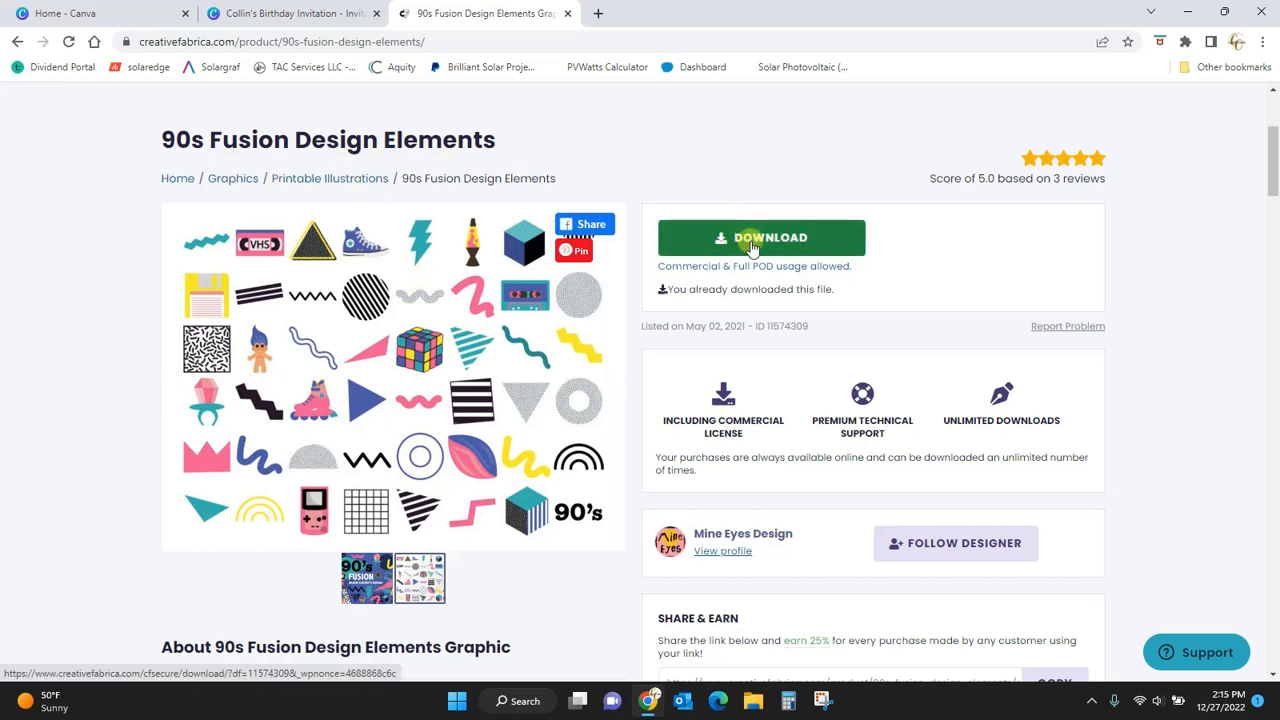
{"action": "left_click", "coordinate": [312, 27]}
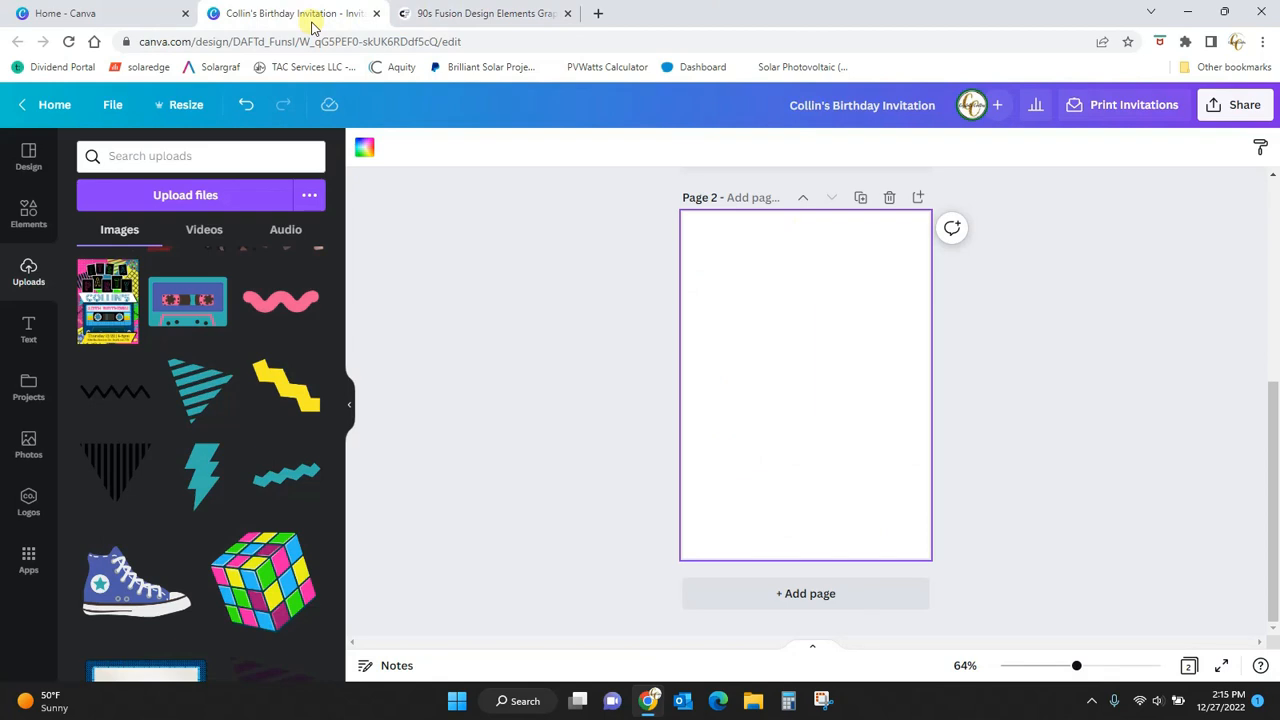
Step: Open the file picker for uploading images, look at the Retro Valentines folder, and cancel without choosing a file
{"action": "left_click", "coordinate": [188, 207]}
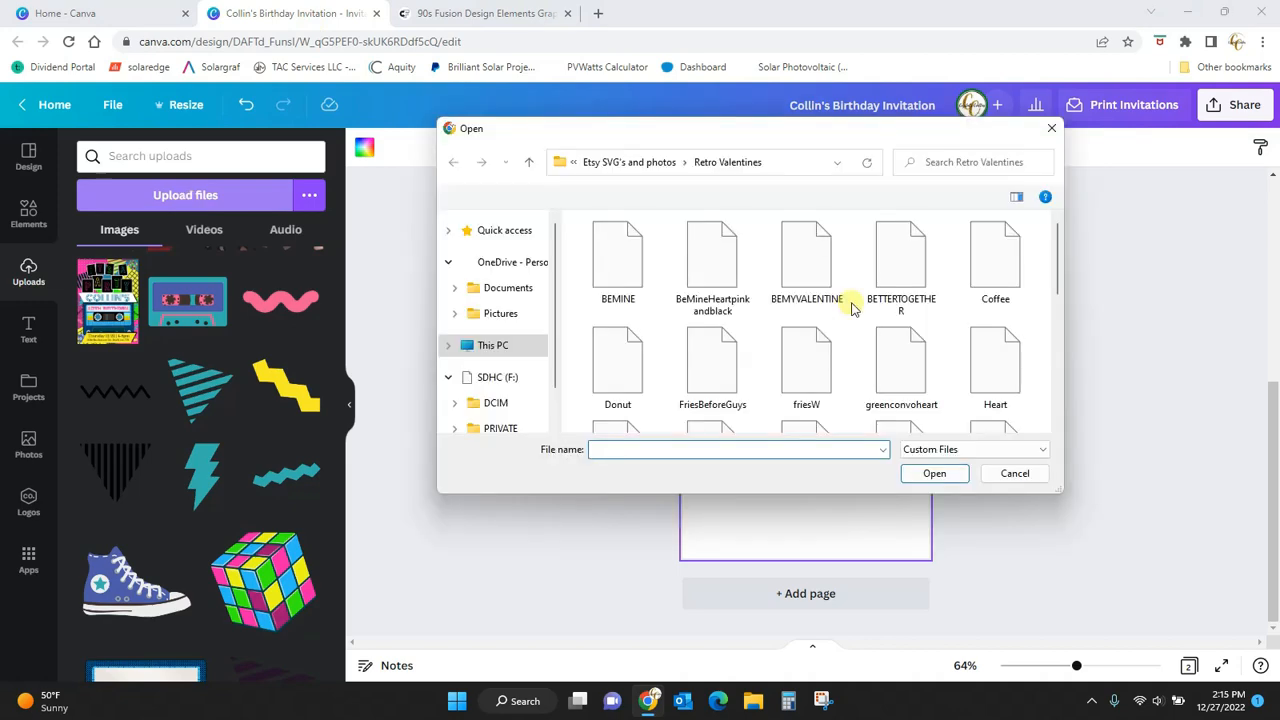
{"action": "mouse_move", "coordinate": [1056, 250]}
{"action": "left_mouse_down"}
{"action": "mouse_move", "coordinate": [1072, 366]}
{"action": "mouse_move", "coordinate": [1063, 251]}
{"action": "left_mouse_up"}
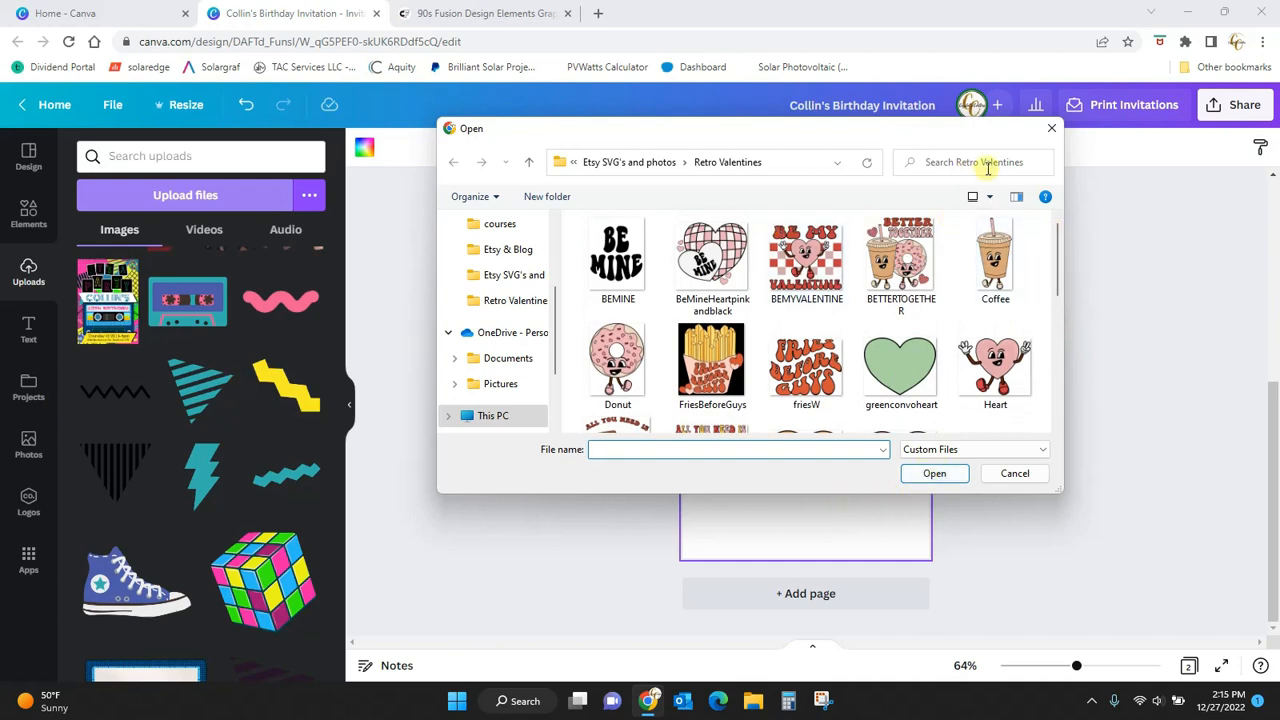
{"action": "left_click", "coordinate": [1052, 131]}
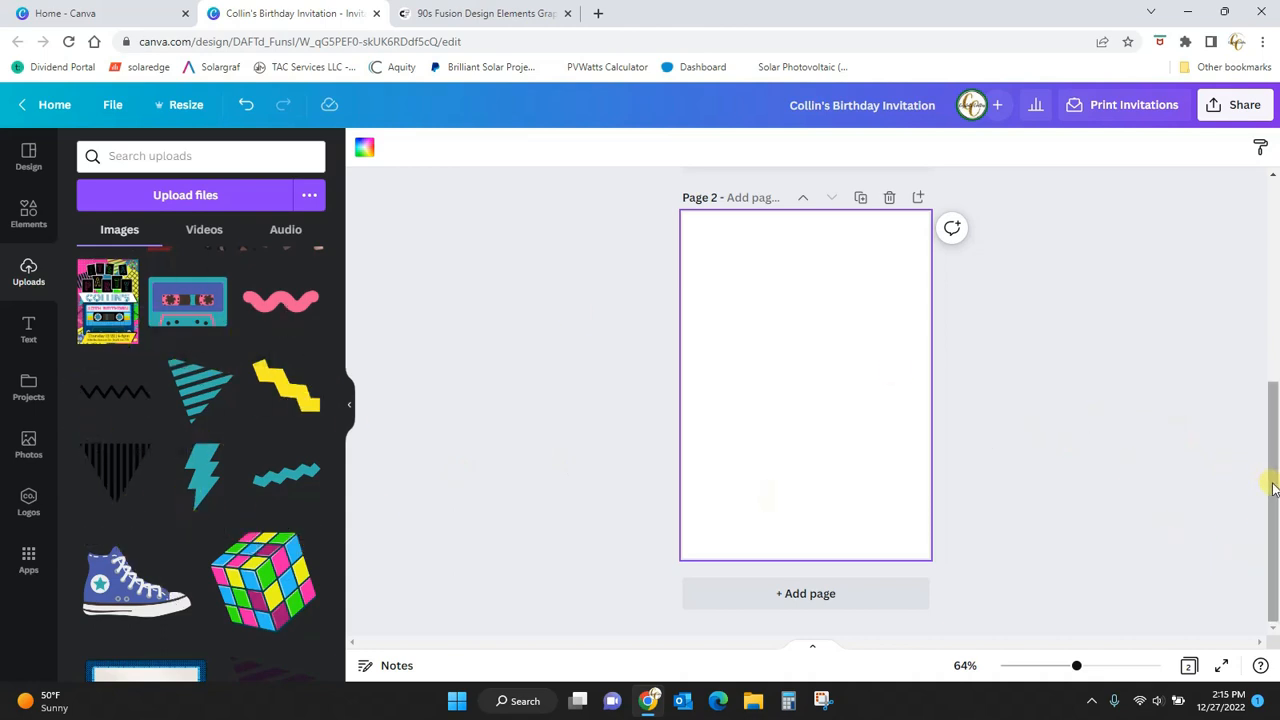
Step: Add a triangle to page 2, enlarge it to about 4.2 × 3.7 in, and place it in the page's lower-right corner
{"action": "left_click_drag", "start_coordinate": [1268, 477], "coordinate": [1273, 270]}
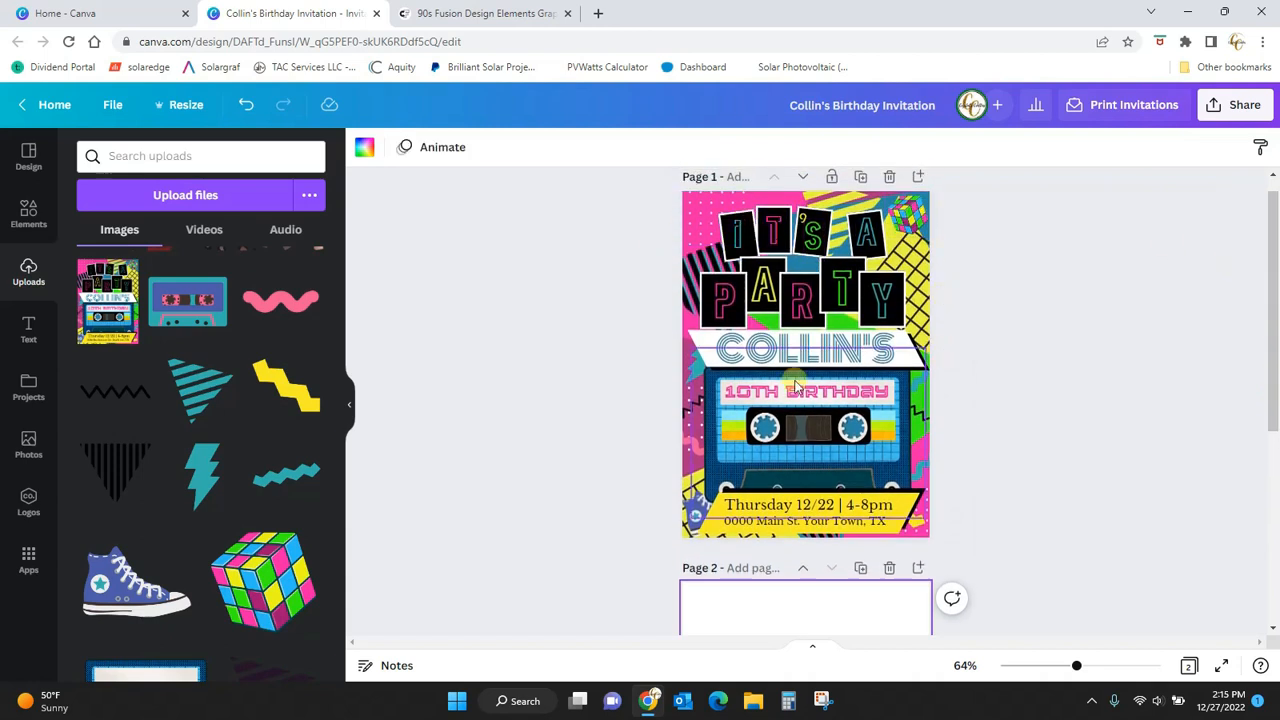
{"action": "left_click_drag", "start_coordinate": [1272, 270], "coordinate": [1276, 460]}
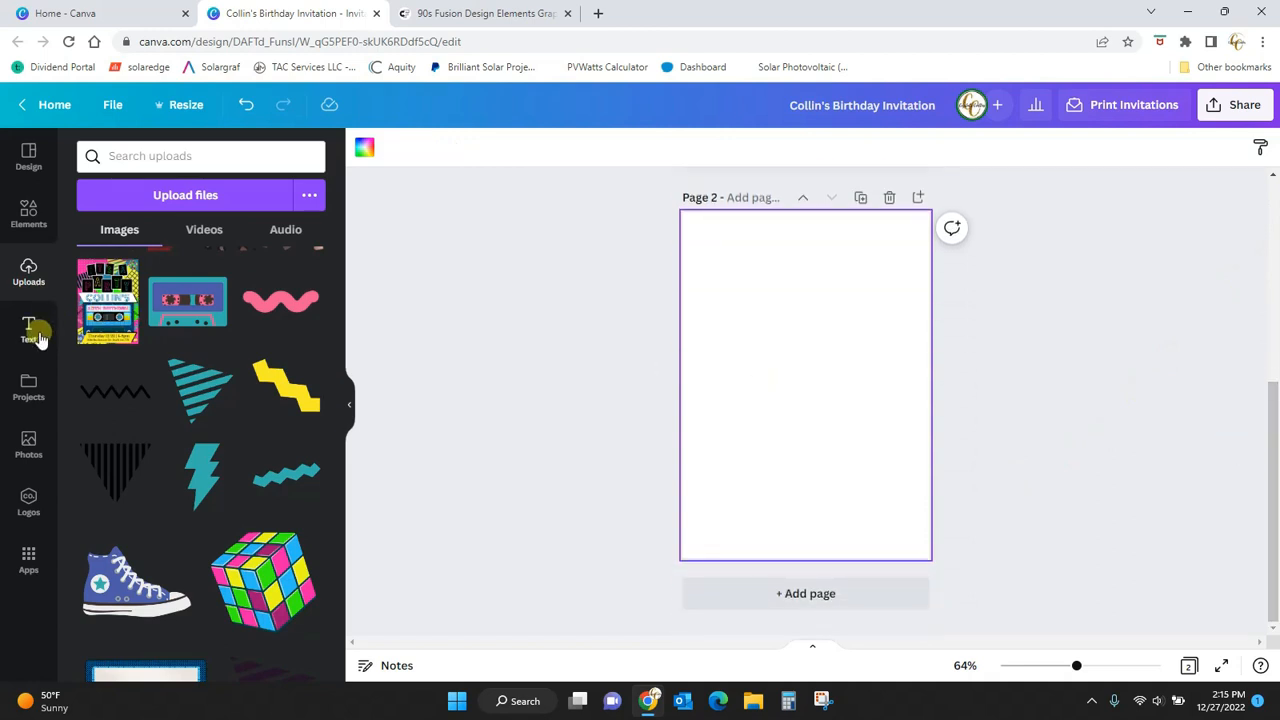
{"action": "left_click", "coordinate": [27, 213]}
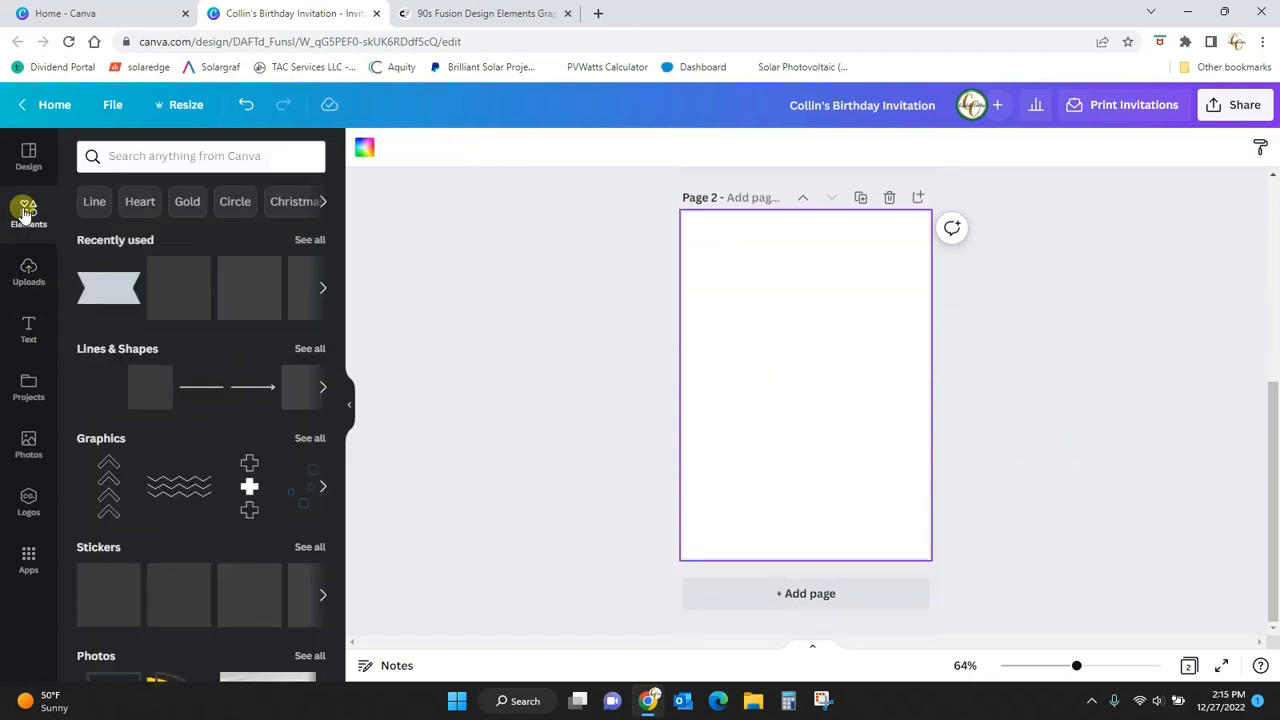
{"action": "left_click", "coordinate": [310, 349]}
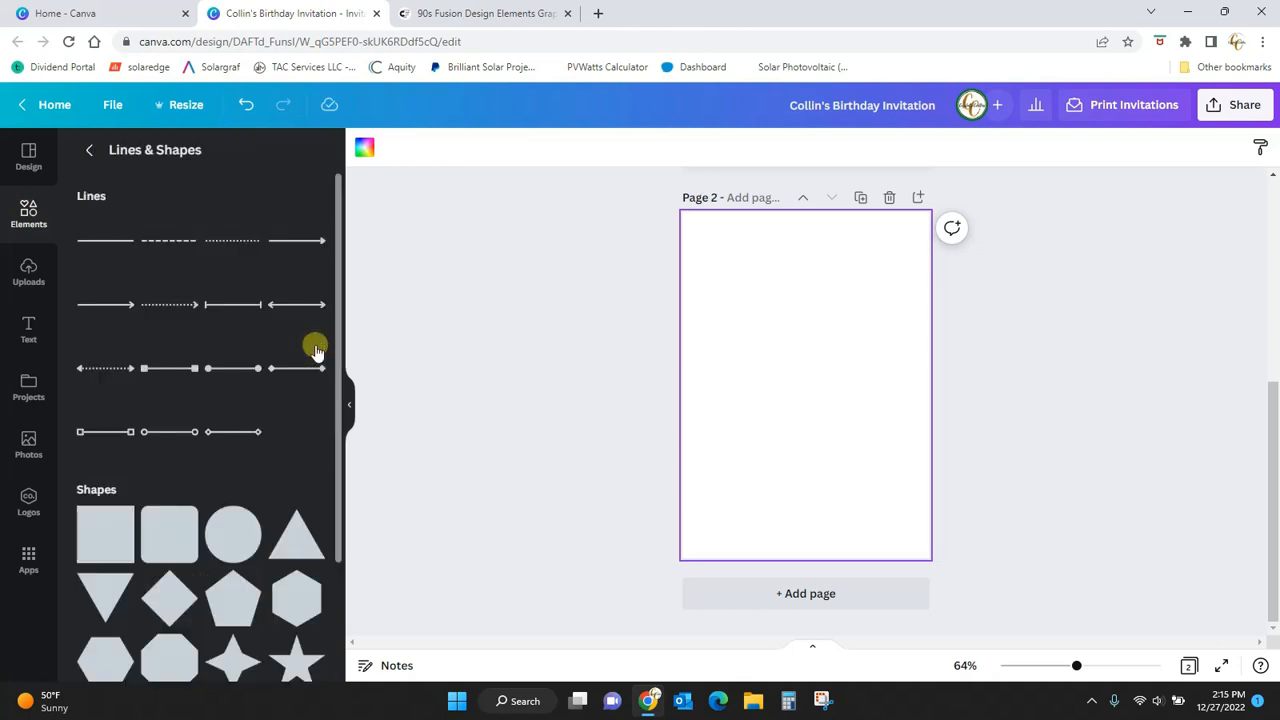
{"action": "left_click", "coordinate": [298, 543]}
{"action": "left_click_drag", "start_coordinate": [845, 418], "coordinate": [974, 526]}
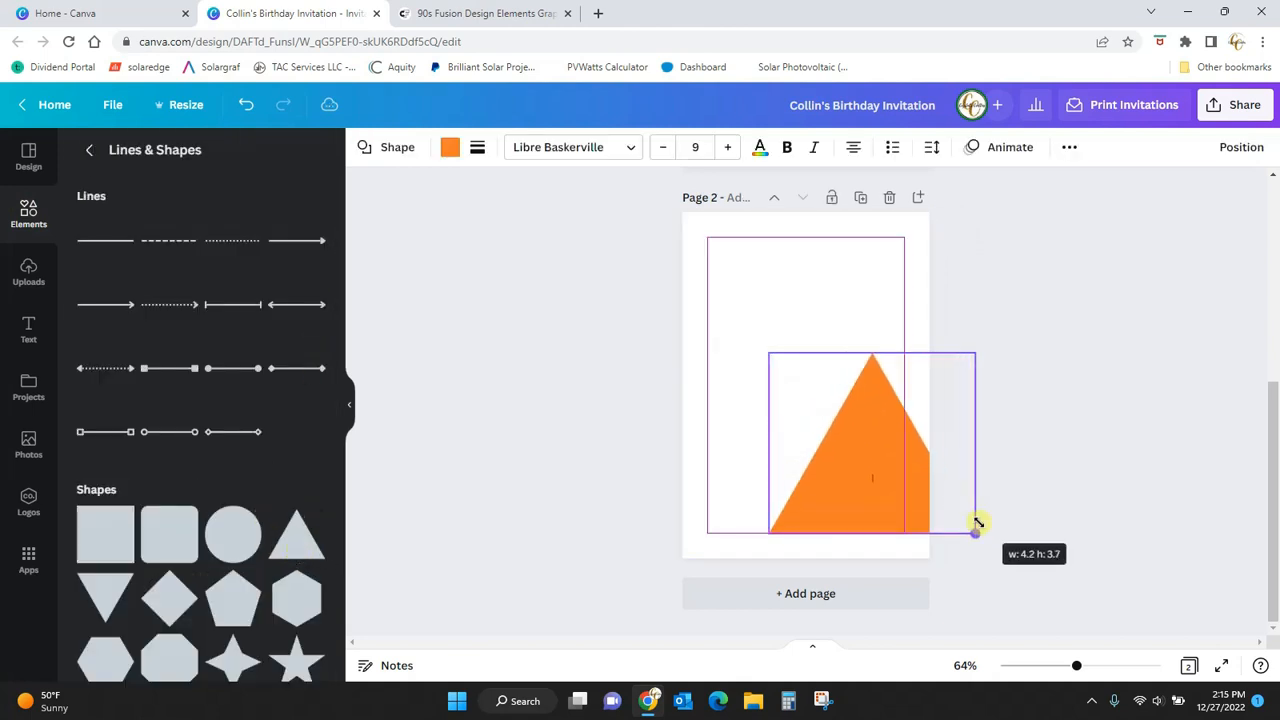
{"action": "mouse_move", "coordinate": [857, 494]}
{"action": "left_mouse_down"}
{"action": "mouse_move", "coordinate": [857, 530]}
{"action": "mouse_move", "coordinate": [874, 483]}
{"action": "mouse_move", "coordinate": [857, 490]}
{"action": "left_mouse_up"}
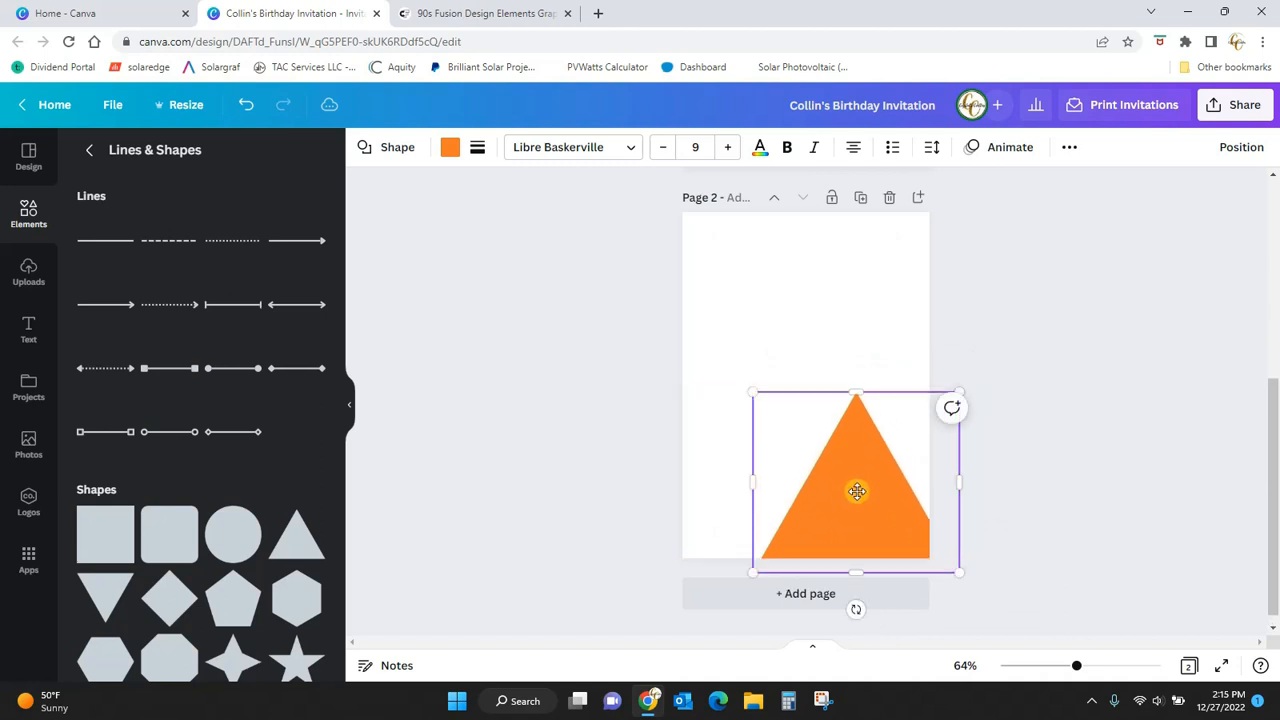
Step: Duplicate the triangle, rotate the copy, and place it in the upper-left corner of page 2 so it overruns the page edges
{"action": "right_click", "coordinate": [857, 491]}
{"action": "left_click", "coordinate": [893, 475]}
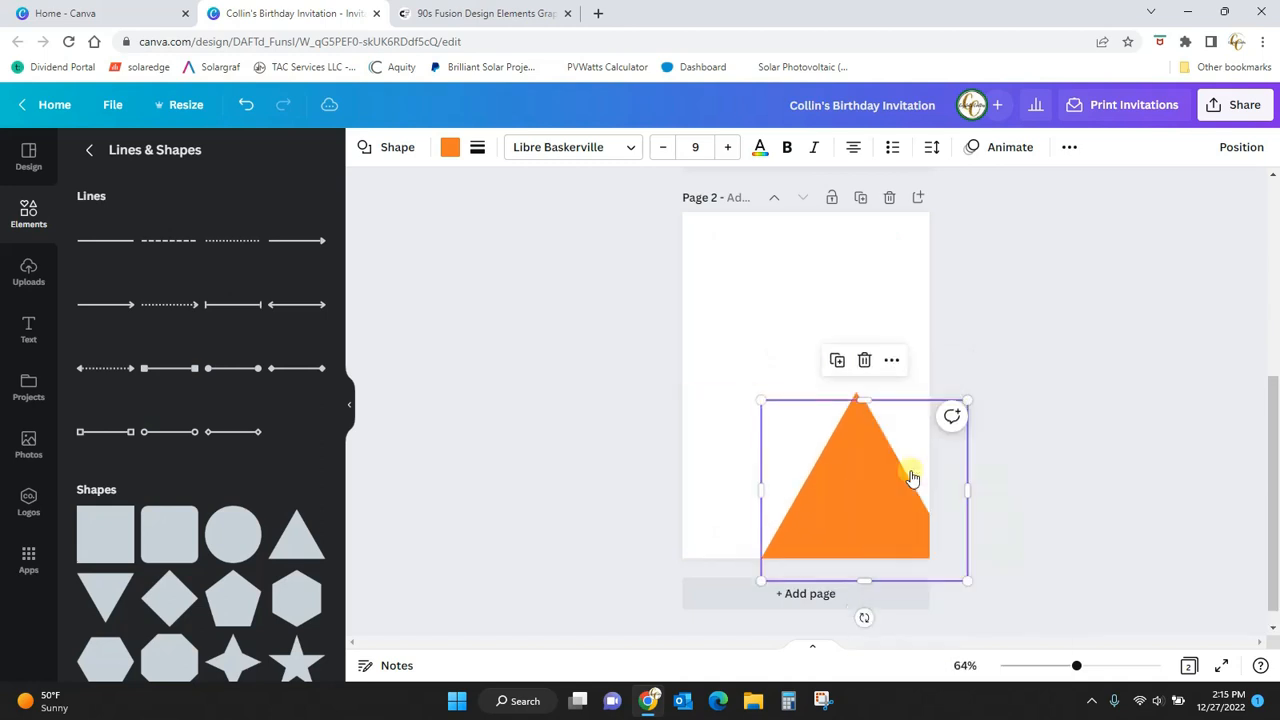
{"action": "left_click_drag", "start_coordinate": [855, 511], "coordinate": [783, 363]}
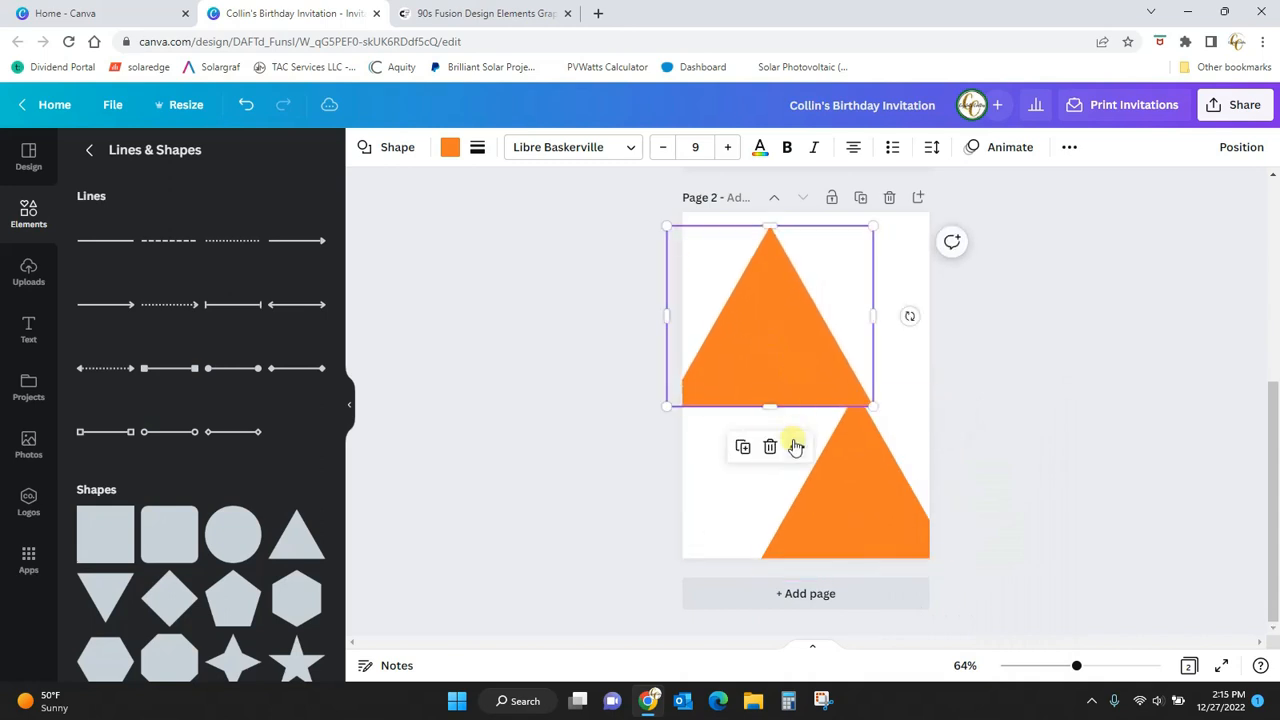
{"action": "mouse_move", "coordinate": [909, 316]}
{"action": "left_mouse_down"}
{"action": "mouse_move", "coordinate": [917, 362]}
{"action": "mouse_move", "coordinate": [926, 332]}
{"action": "left_mouse_up"}
{"action": "left_click_drag", "start_coordinate": [846, 334], "coordinate": [762, 281]}
Step: Duplicate the upper-left triangle, move the copy to the page's right side, and rotate and enlarge it to overrun the page edge
{"action": "right_click", "coordinate": [755, 283]}
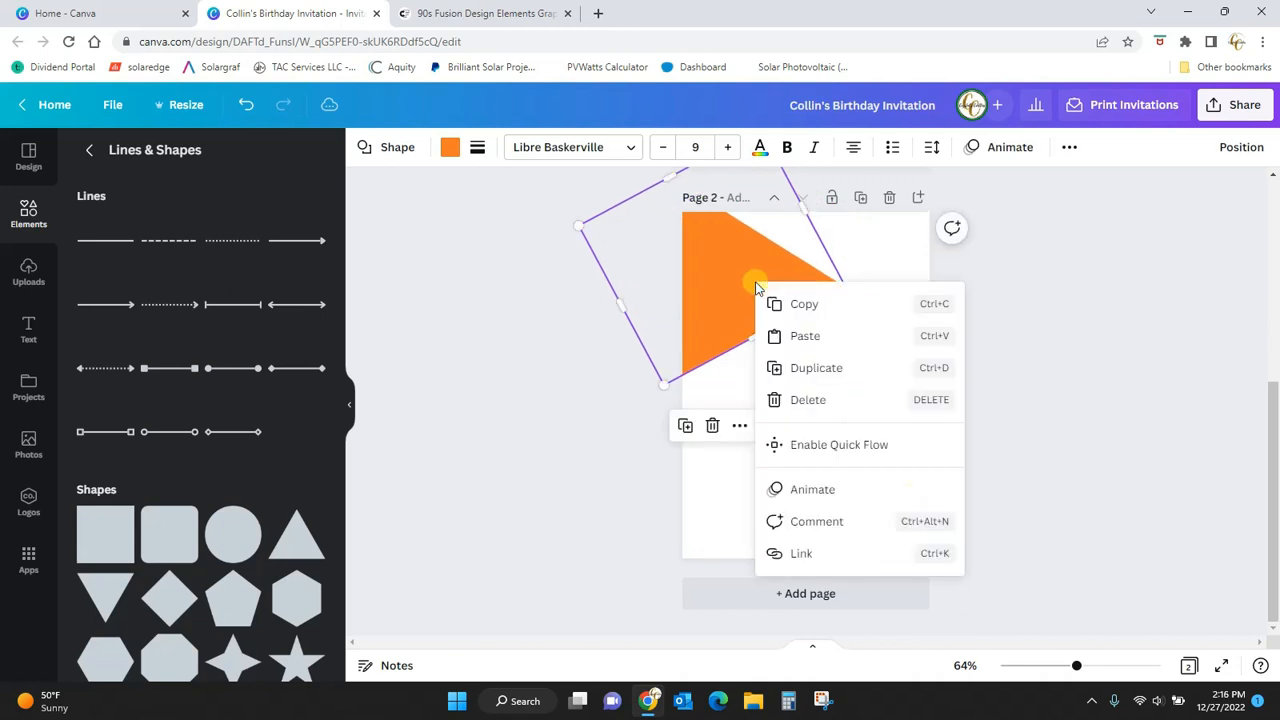
{"action": "left_click", "coordinate": [812, 367]}
{"action": "left_click_drag", "start_coordinate": [754, 289], "coordinate": [894, 311]}
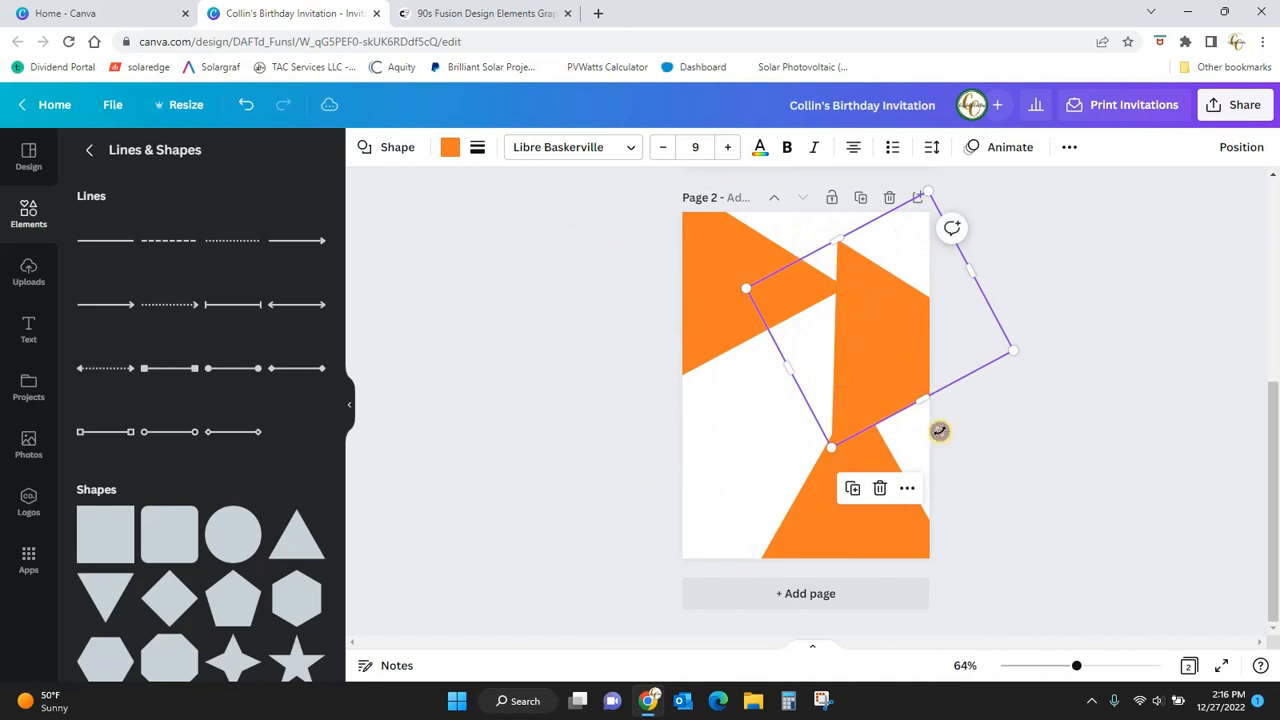
{"action": "left_click_drag", "start_coordinate": [939, 431], "coordinate": [1066, 253]}
{"action": "left_click_drag", "start_coordinate": [829, 445], "coordinate": [831, 515]}
Step: Fill the large triangle on the page's right side with the default purple #8C52FF
{"action": "left_click", "coordinate": [450, 147]}
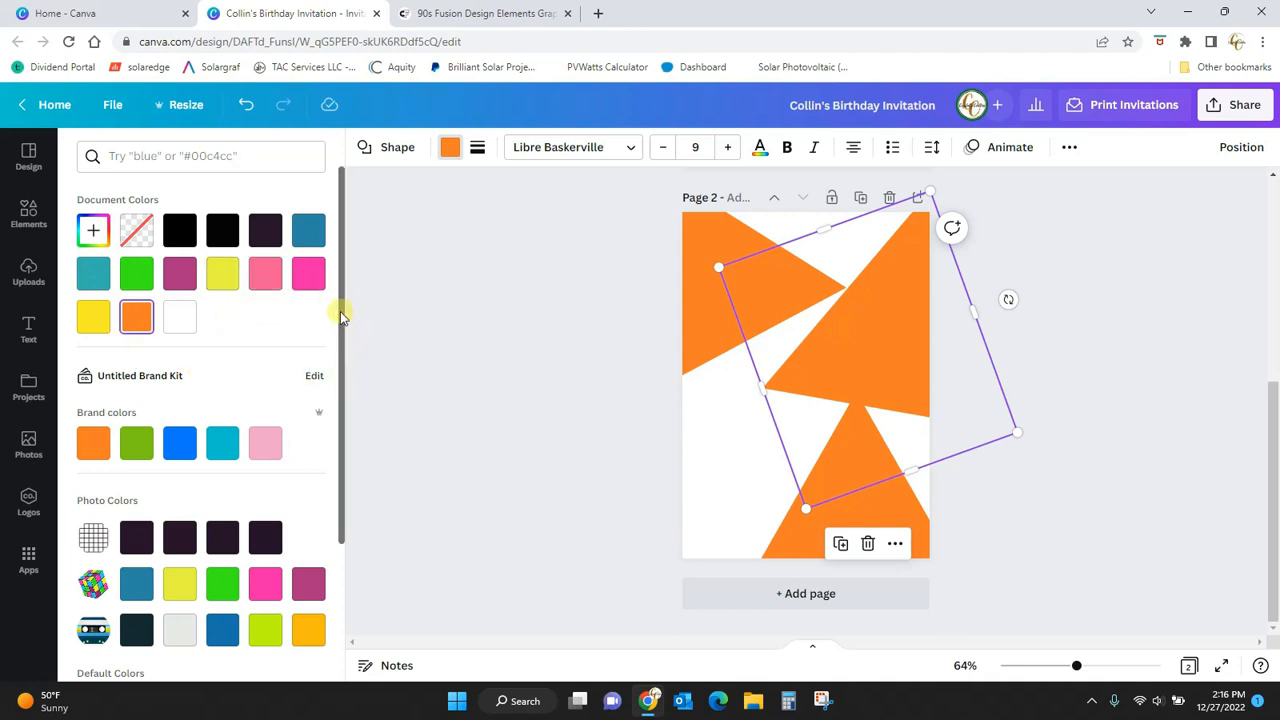
{"action": "left_click_drag", "start_coordinate": [340, 316], "coordinate": [340, 507]}
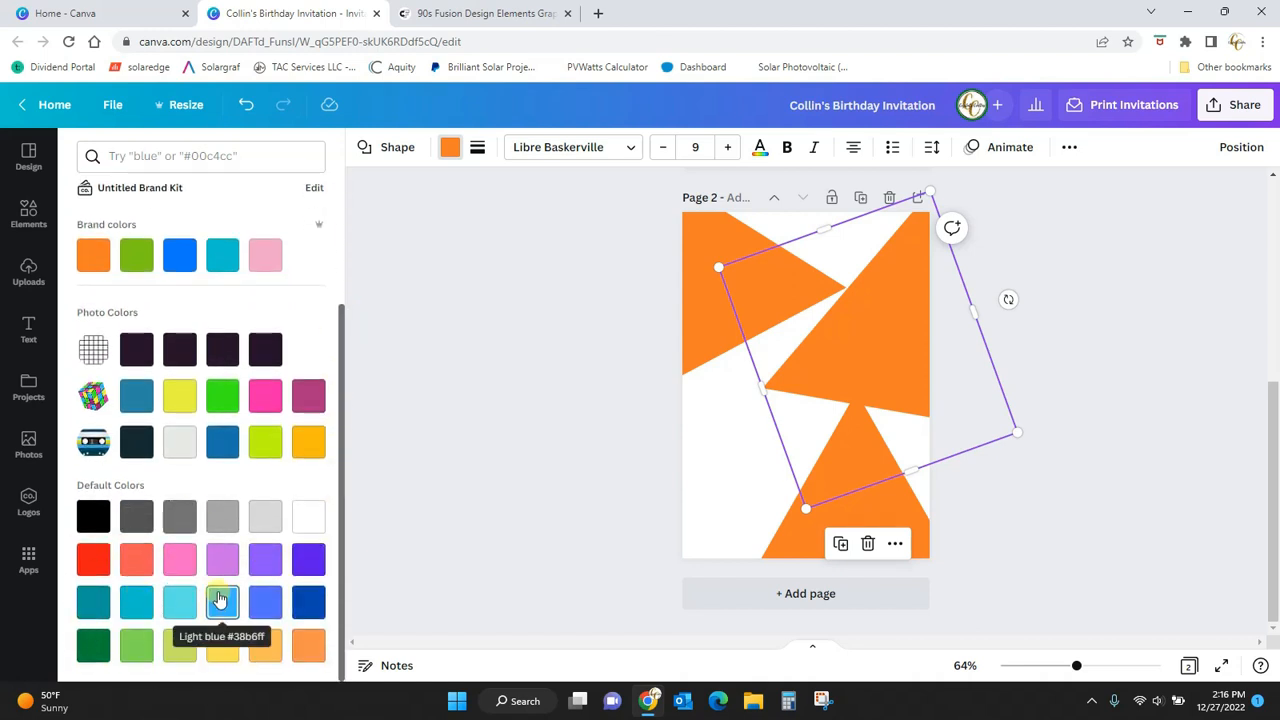
{"action": "left_click", "coordinate": [266, 565]}
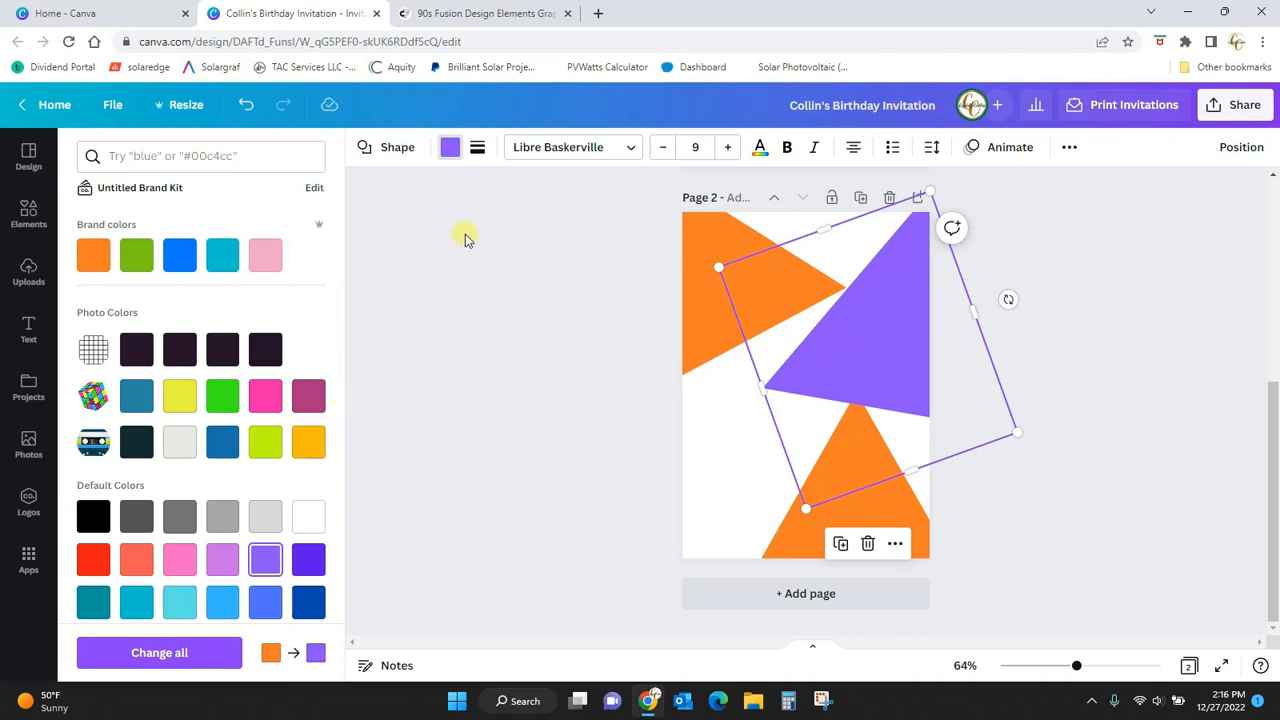
Step: Mix a custom fill color for the large triangle by adjusting hue and shade to the bright magenta #E405E1
{"action": "left_click", "coordinate": [450, 150]}
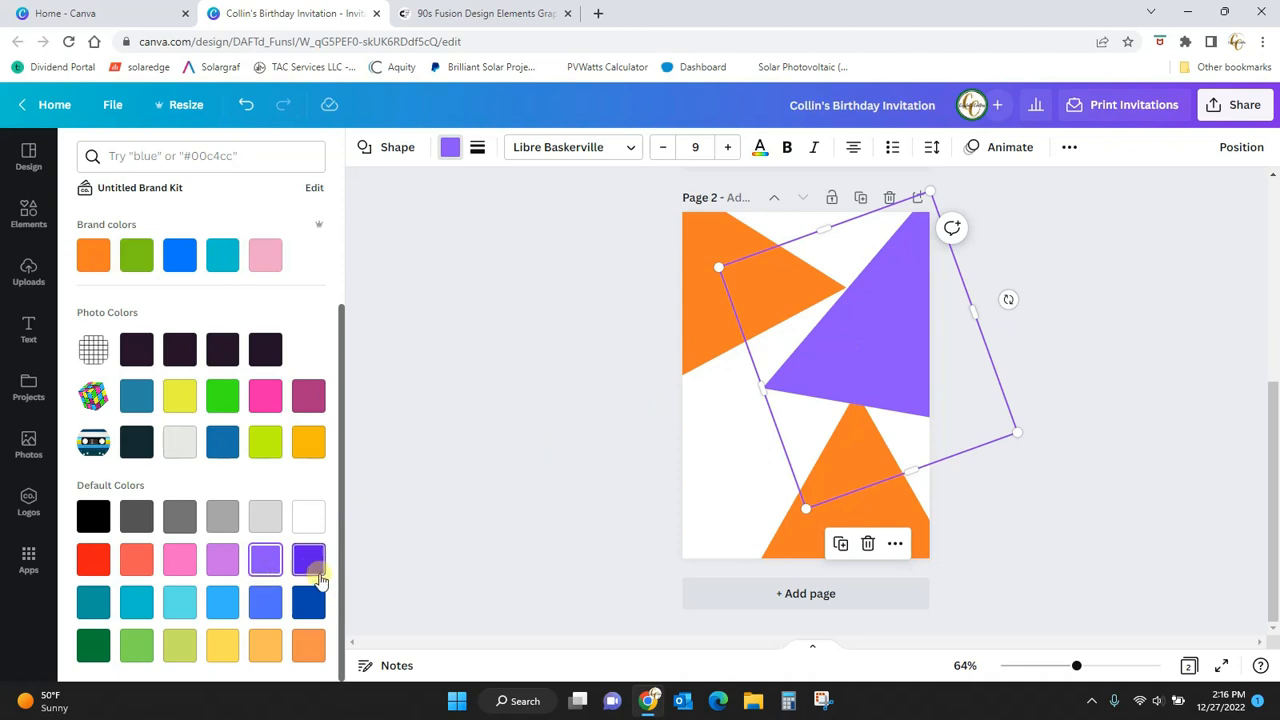
{"action": "left_click_drag", "start_coordinate": [342, 600], "coordinate": [356, 422]}
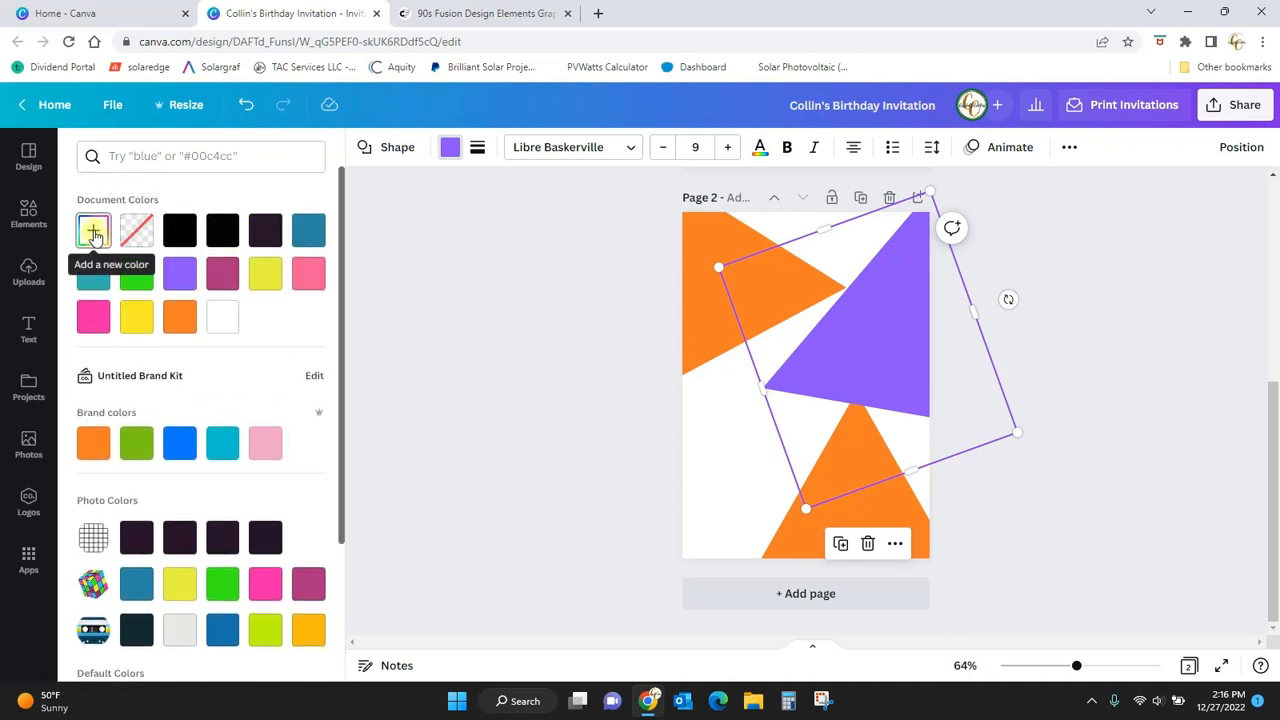
{"action": "left_click", "coordinate": [93, 233]}
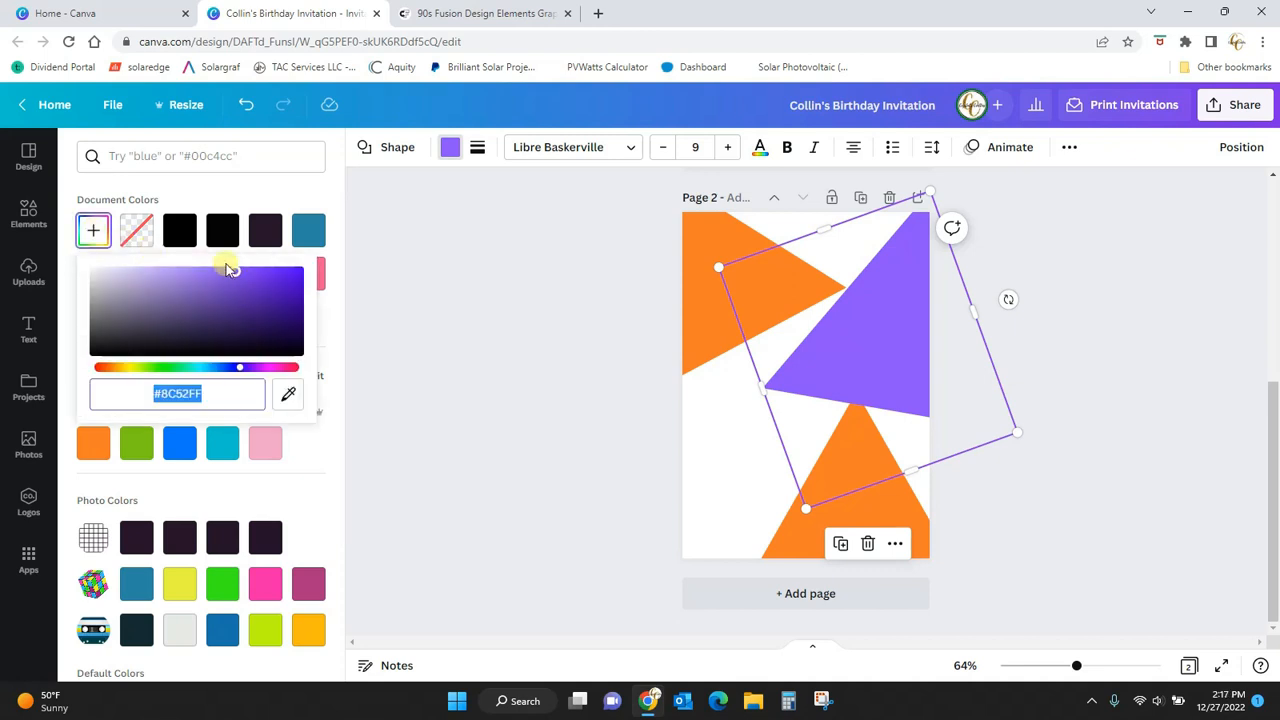
{"action": "left_click_drag", "start_coordinate": [239, 273], "coordinate": [272, 295]}
{"action": "mouse_move", "coordinate": [241, 372]}
{"action": "left_mouse_down"}
{"action": "mouse_move", "coordinate": [176, 378]}
{"action": "mouse_move", "coordinate": [271, 369]}
{"action": "mouse_move", "coordinate": [164, 372]}
{"action": "mouse_move", "coordinate": [220, 369]}
{"action": "left_mouse_up"}
{"action": "left_click_drag", "start_coordinate": [271, 296], "coordinate": [247, 321]}
{"action": "left_click_drag", "start_coordinate": [229, 367], "coordinate": [262, 370]}
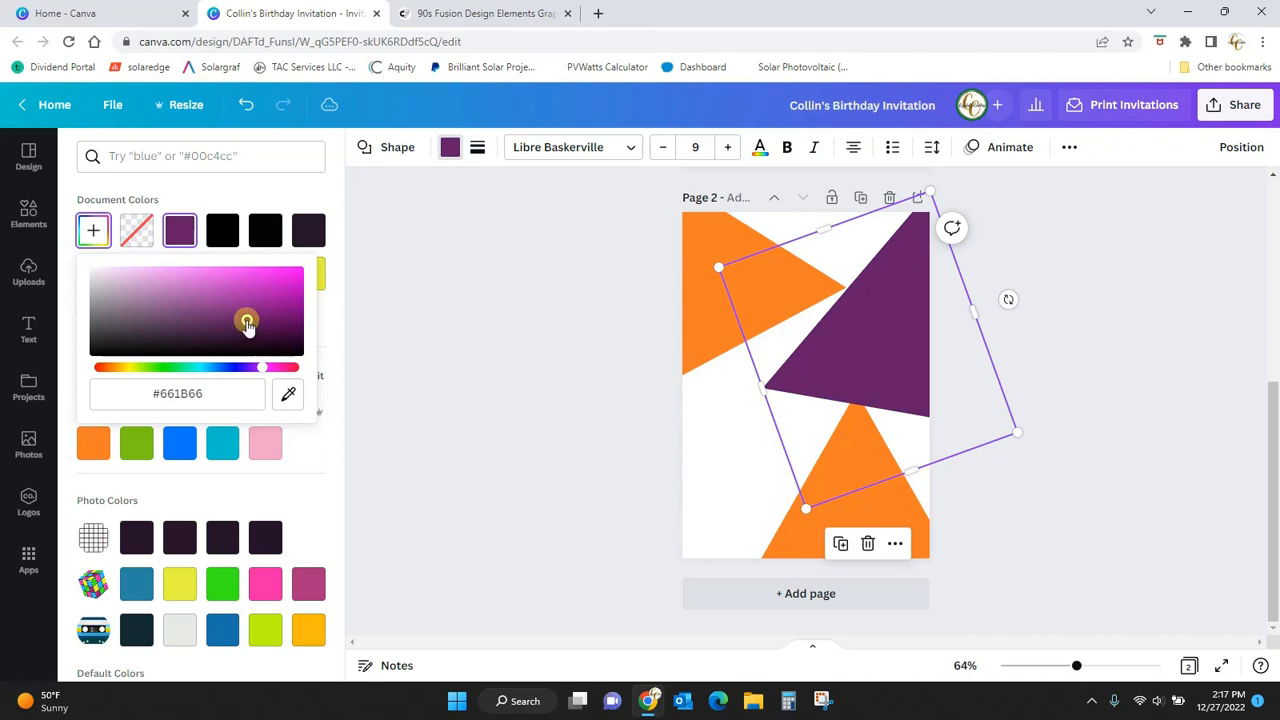
{"action": "left_click_drag", "start_coordinate": [247, 321], "coordinate": [290, 286]}
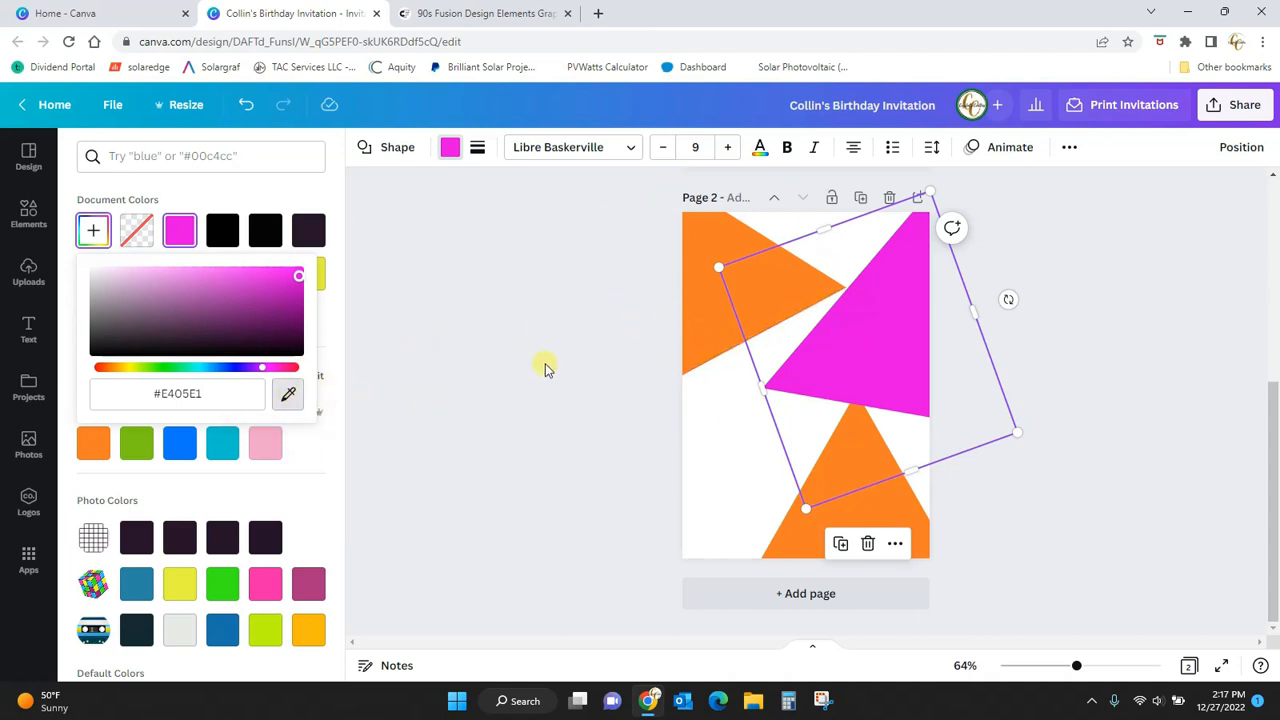
Step: Sample the upper-left triangle's orange with the eyedropper as the large triangle's fill, and reopen its color choices
{"action": "left_click", "coordinate": [288, 394]}
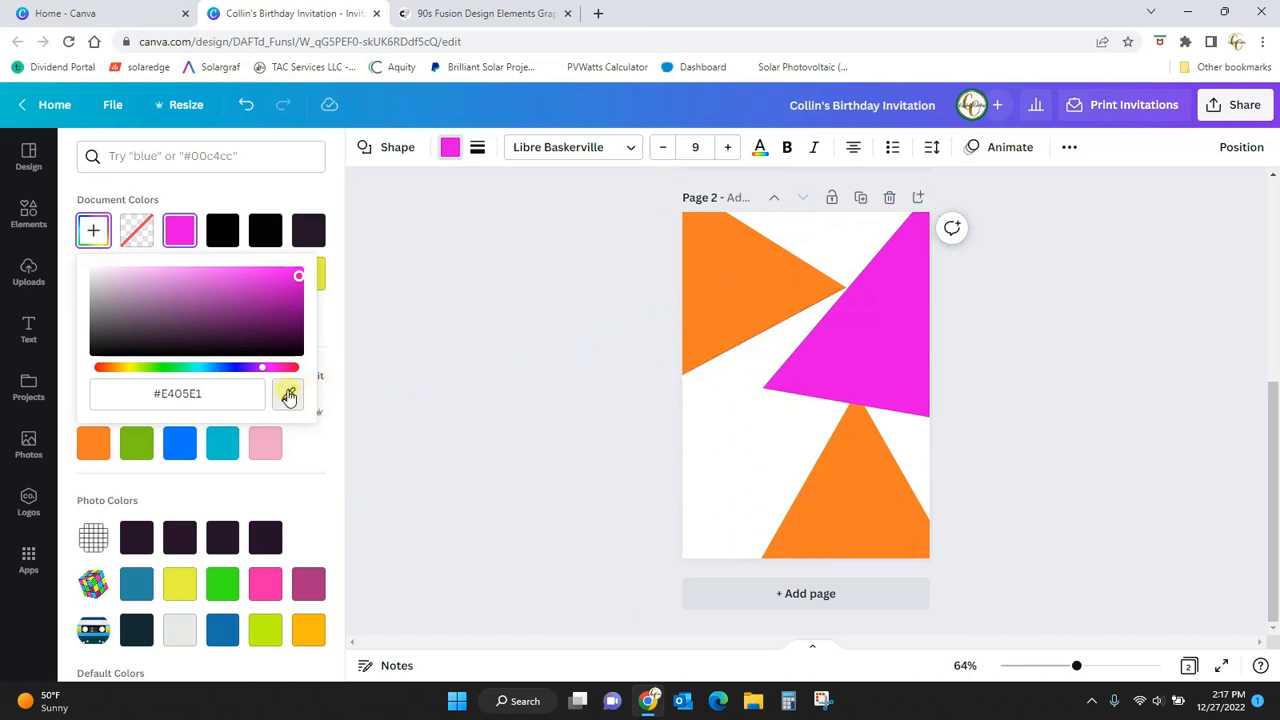
{"action": "left_click", "coordinate": [731, 286]}
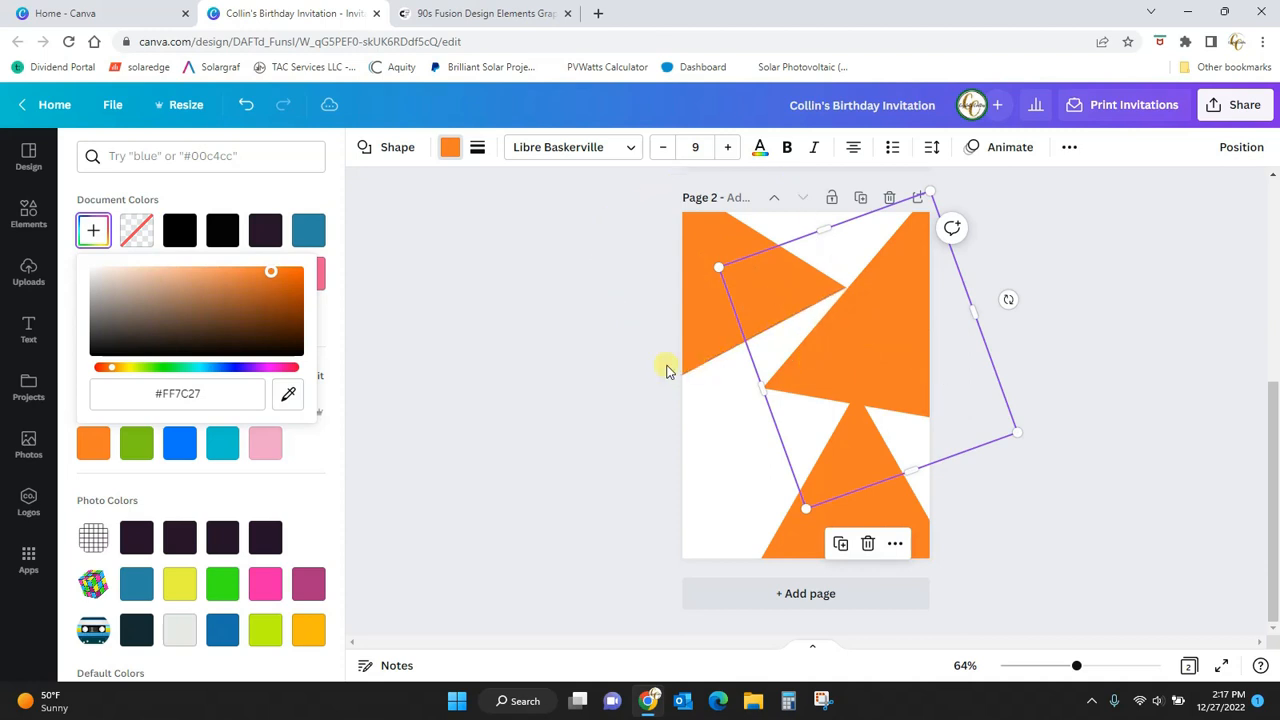
{"action": "left_click", "coordinate": [779, 316]}
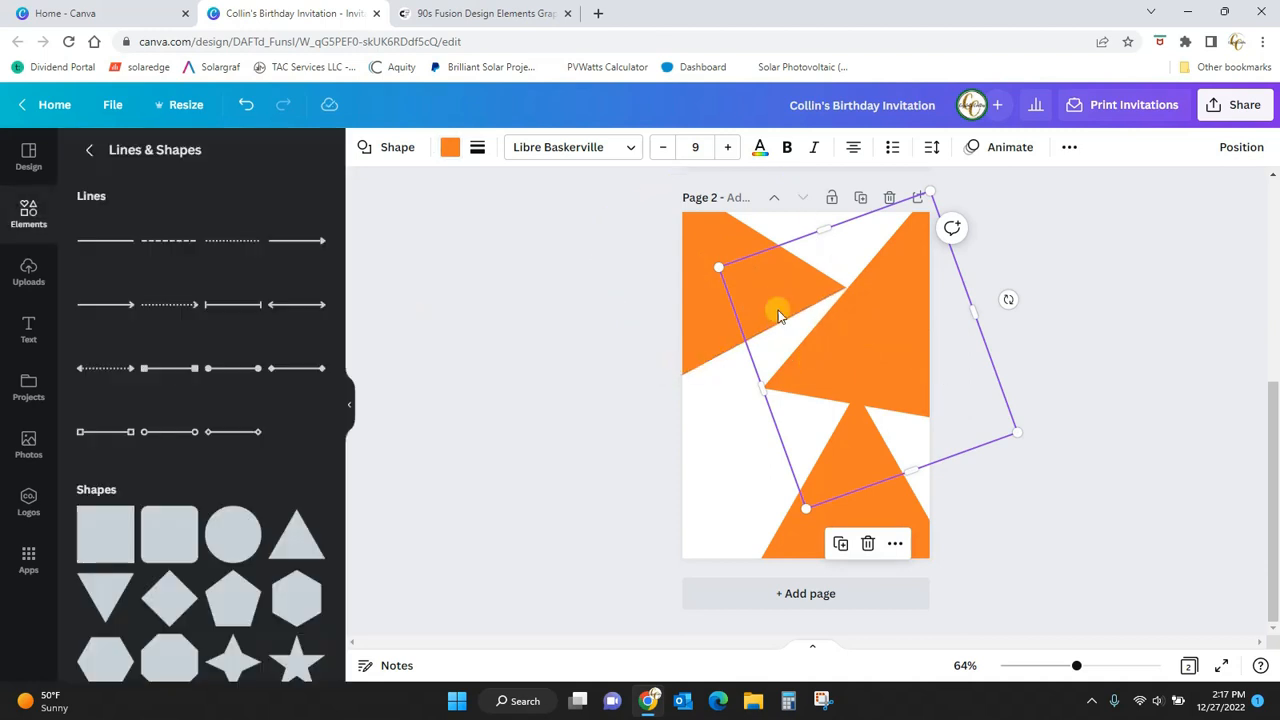
{"action": "left_click", "coordinate": [450, 150]}
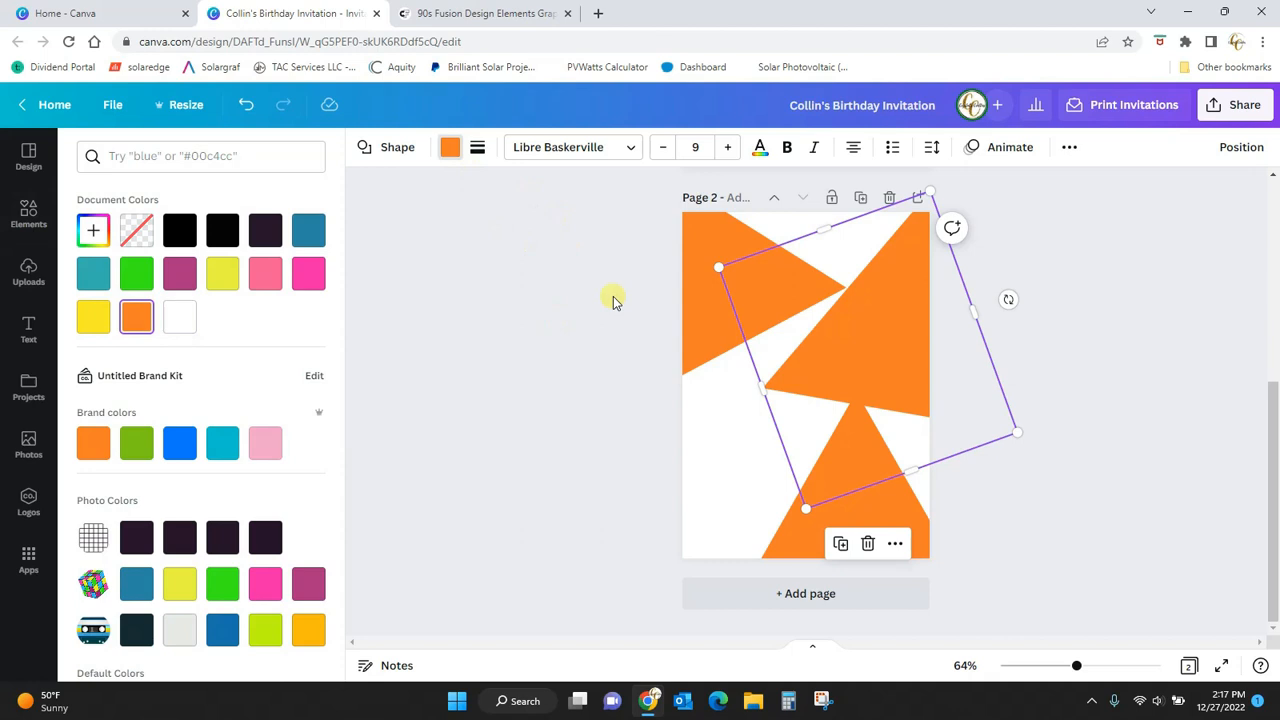
Step: Recolor the triangles from the document colors: hot pink for the large right one, plum for the upper-left one, bright green for the lower one
{"action": "left_click", "coordinate": [308, 273]}
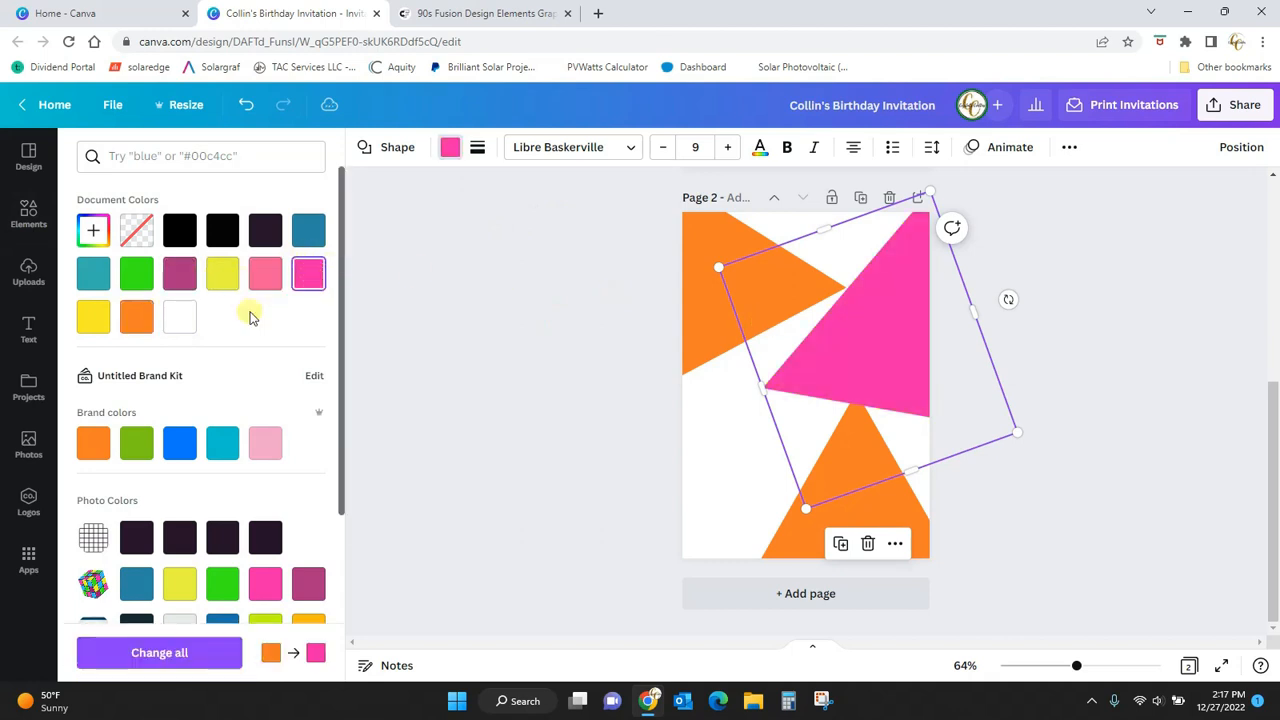
{"action": "left_click", "coordinate": [693, 302]}
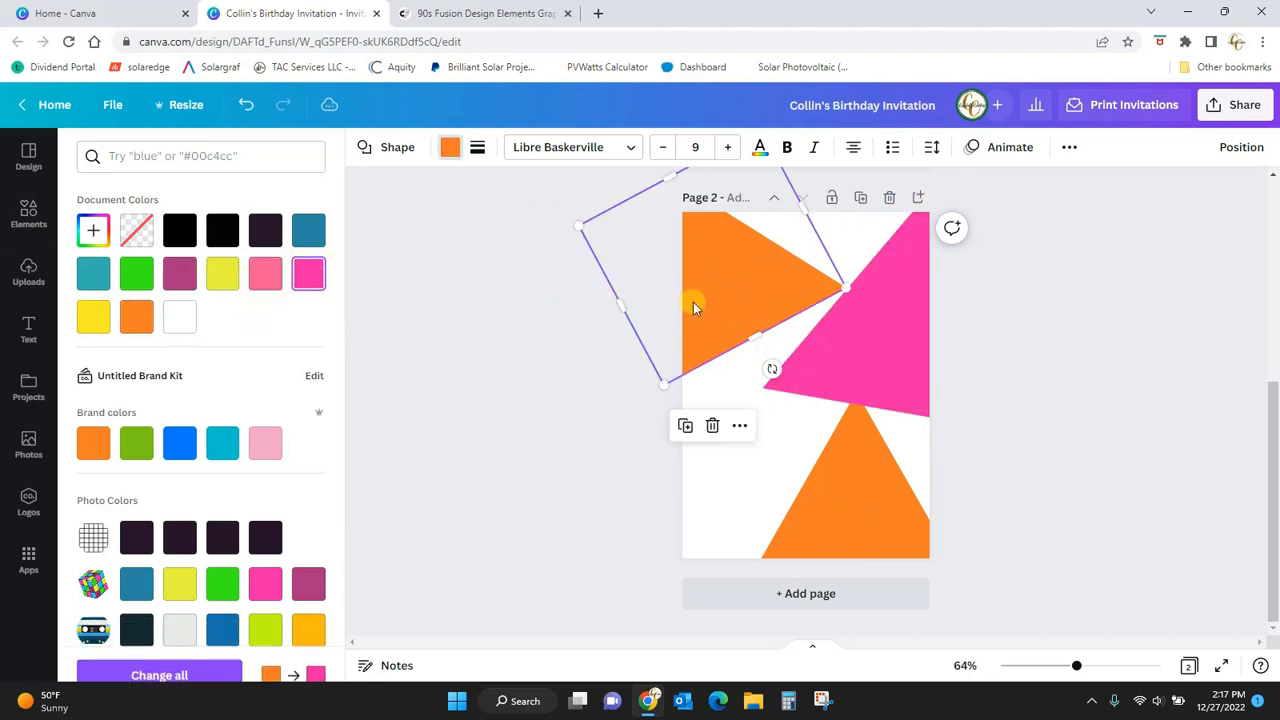
{"action": "left_click", "coordinate": [180, 273]}
{"action": "left_click", "coordinate": [875, 498]}
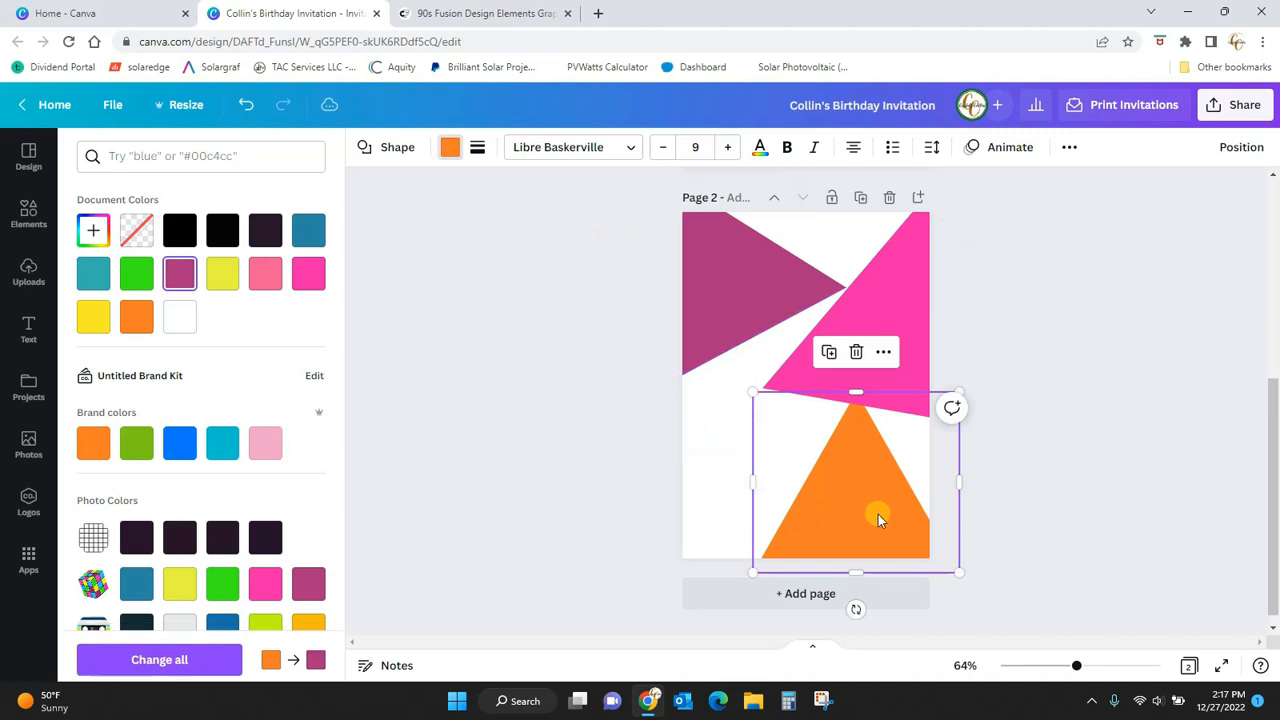
{"action": "left_click", "coordinate": [136, 273]}
{"action": "left_click", "coordinate": [1060, 429]}
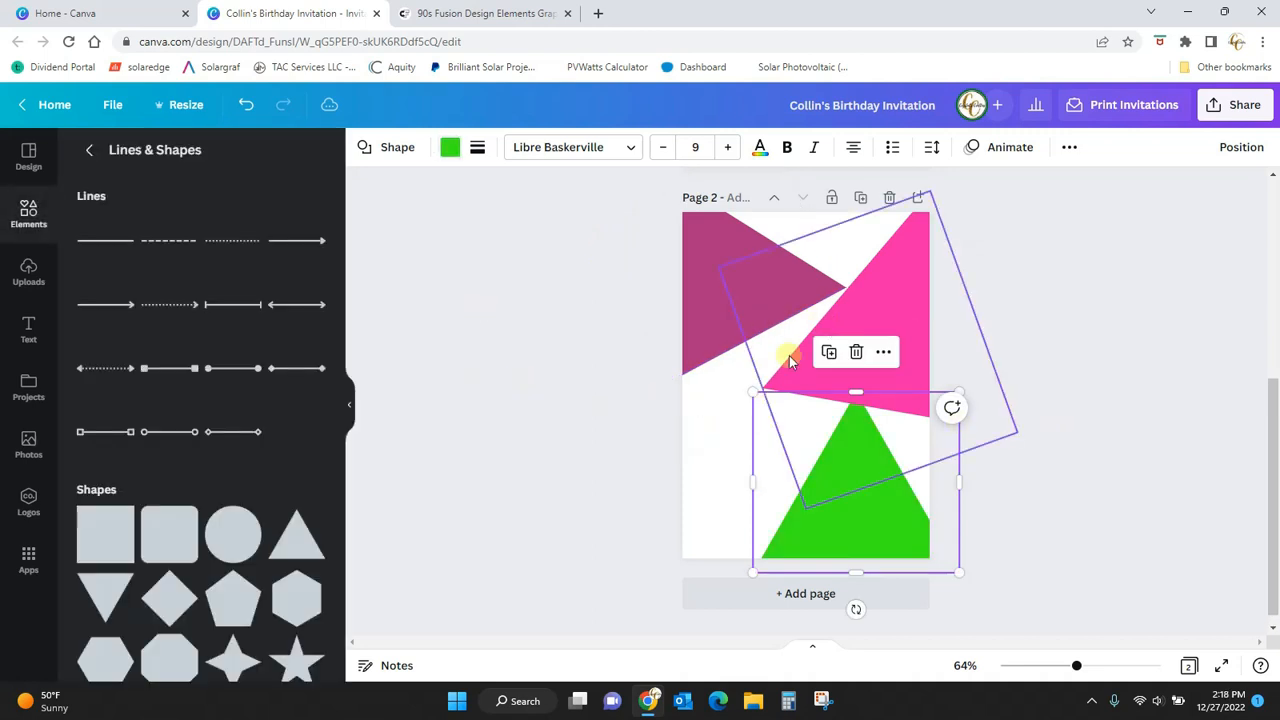
Step: Enlarge the green triangle toward the lower-right corner, and enlarge the plum triangle and move it behind the pink one at the page's top
{"action": "double_click", "coordinate": [843, 515]}
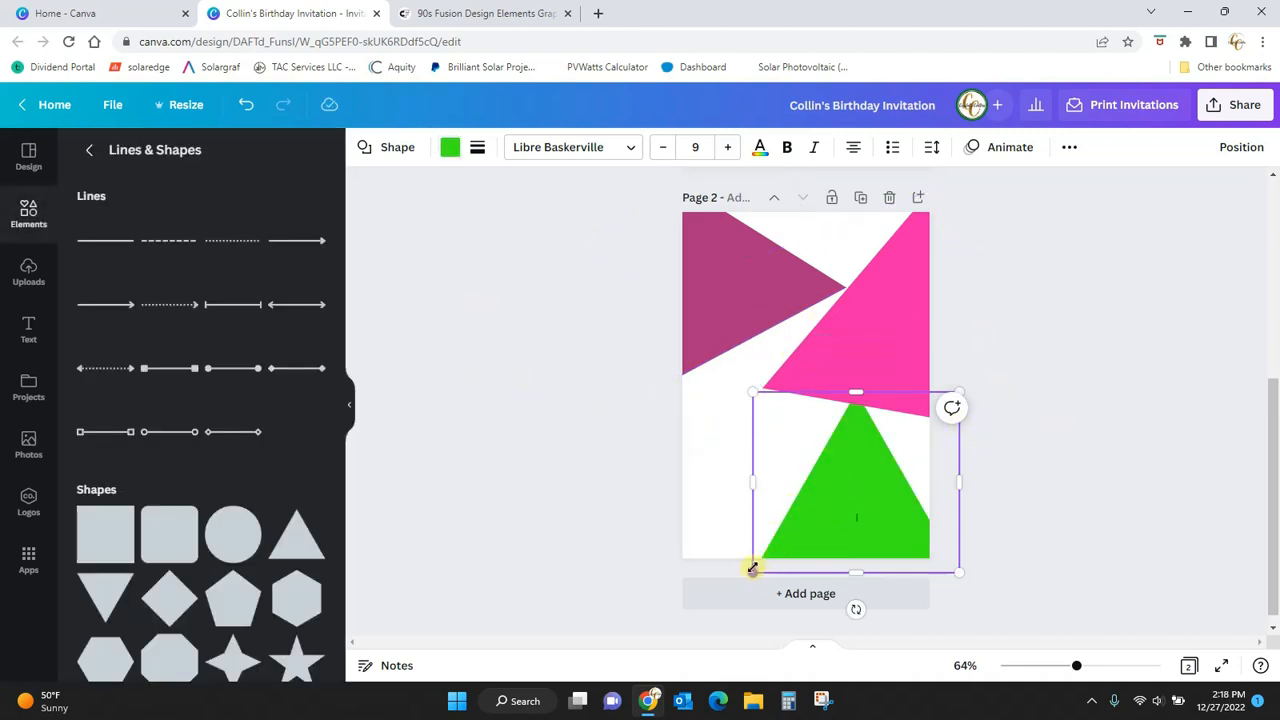
{"action": "left_click_drag", "start_coordinate": [855, 523], "coordinate": [911, 510]}
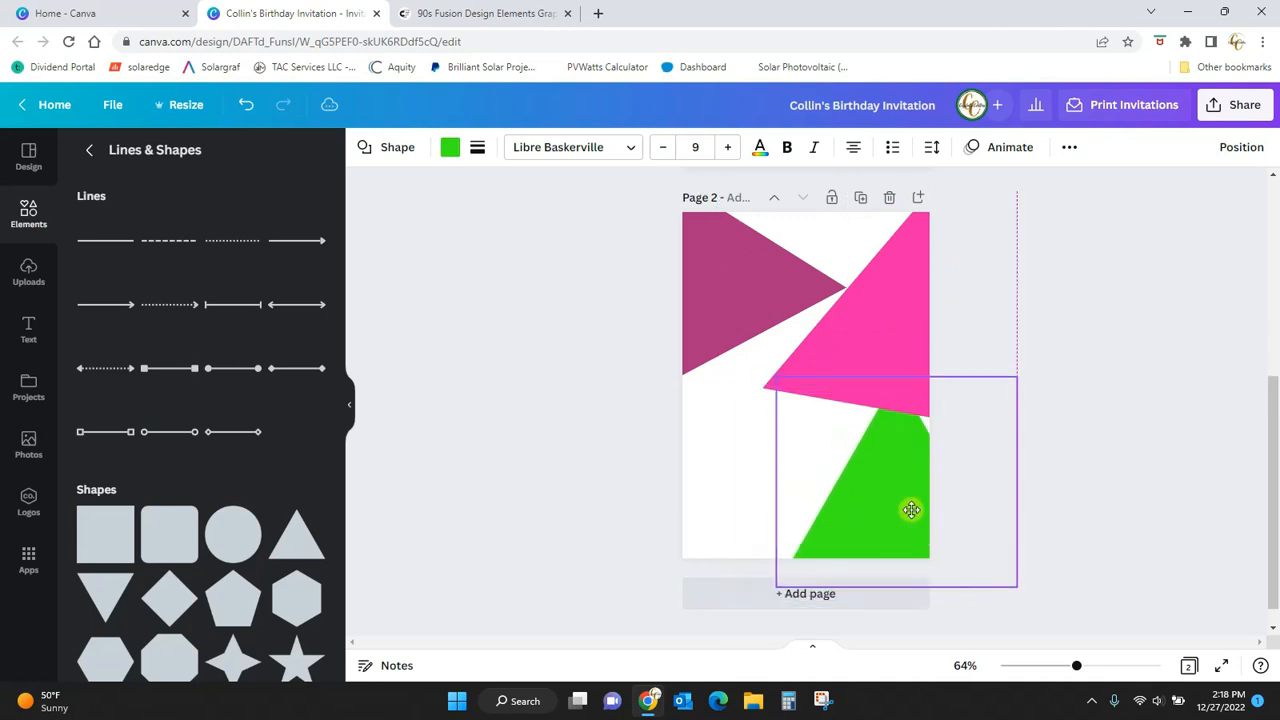
{"action": "left_click_drag", "start_coordinate": [845, 345], "coordinate": [887, 297]}
{"action": "left_click", "coordinate": [729, 317]}
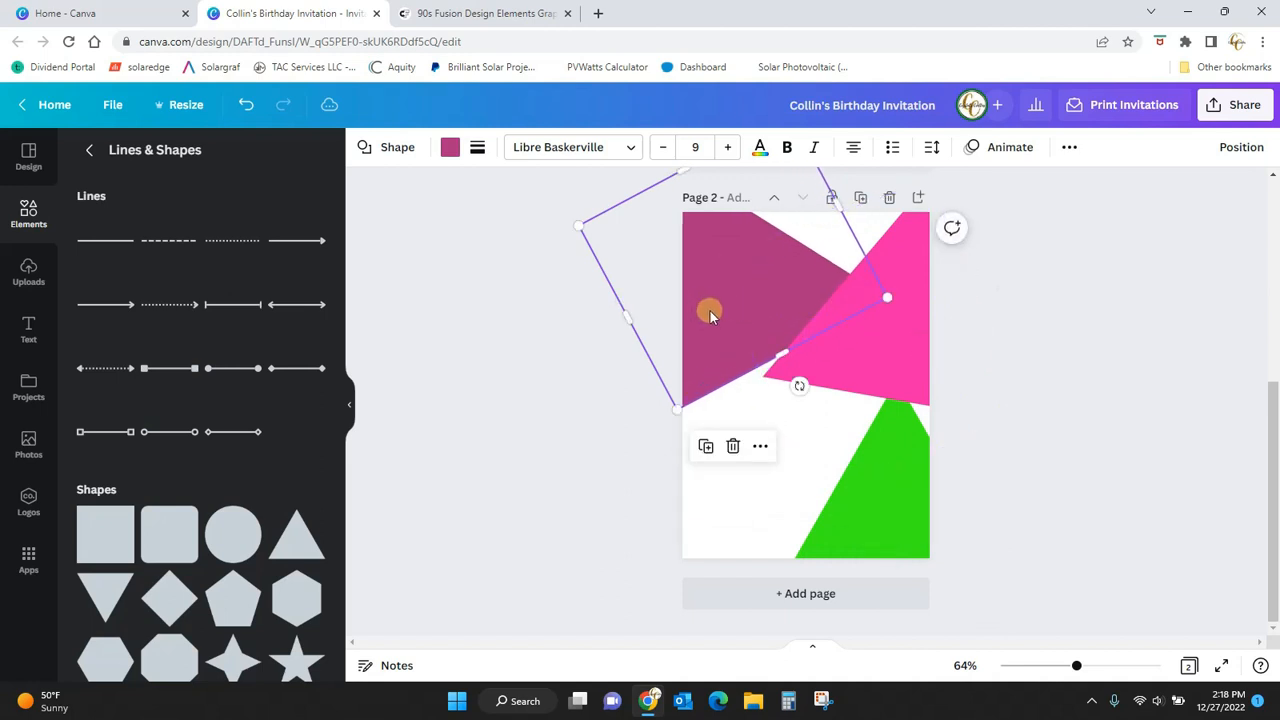
{"action": "left_click_drag", "start_coordinate": [710, 316], "coordinate": [821, 268]}
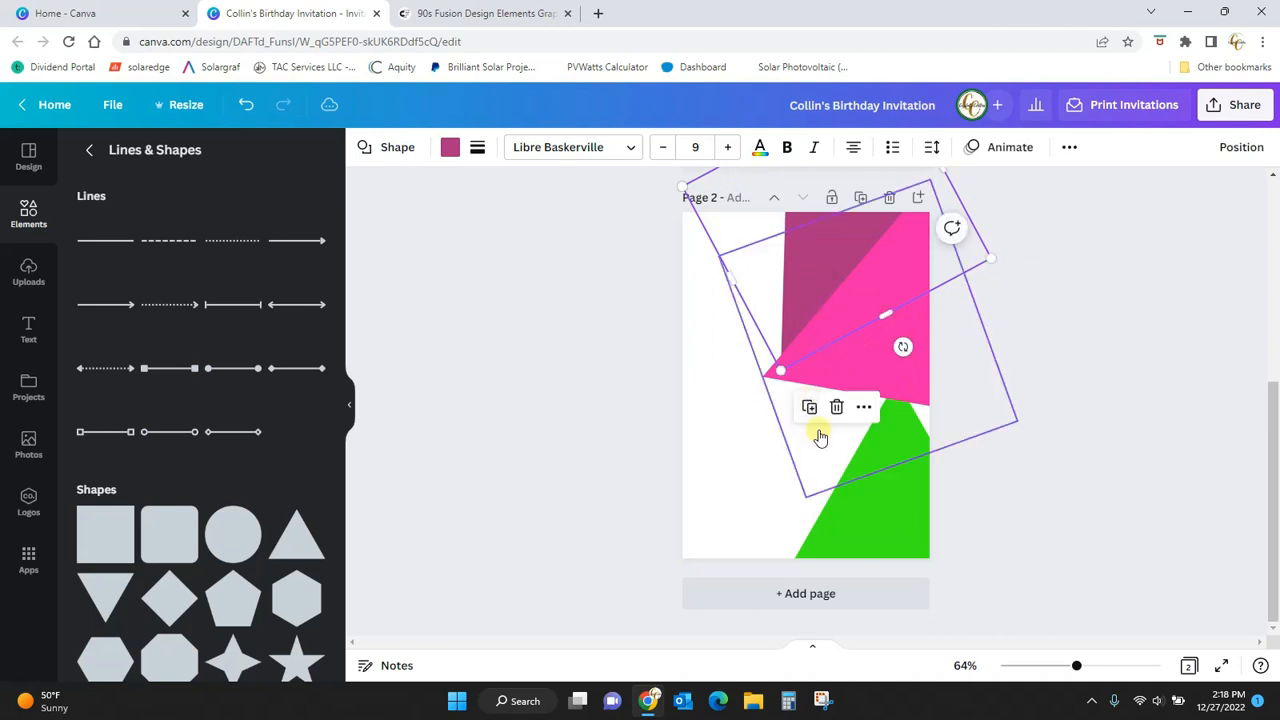
Step: Duplicate the large pink triangle and place the copy over the page's lower-left corner
{"action": "right_click", "coordinate": [866, 320]}
{"action": "left_click", "coordinate": [904, 330]}
{"action": "left_click_drag", "start_coordinate": [894, 347], "coordinate": [734, 516]}
Step: Duplicate the green triangle and place the copy over the page's upper-left corner
{"action": "left_click", "coordinate": [889, 516]}
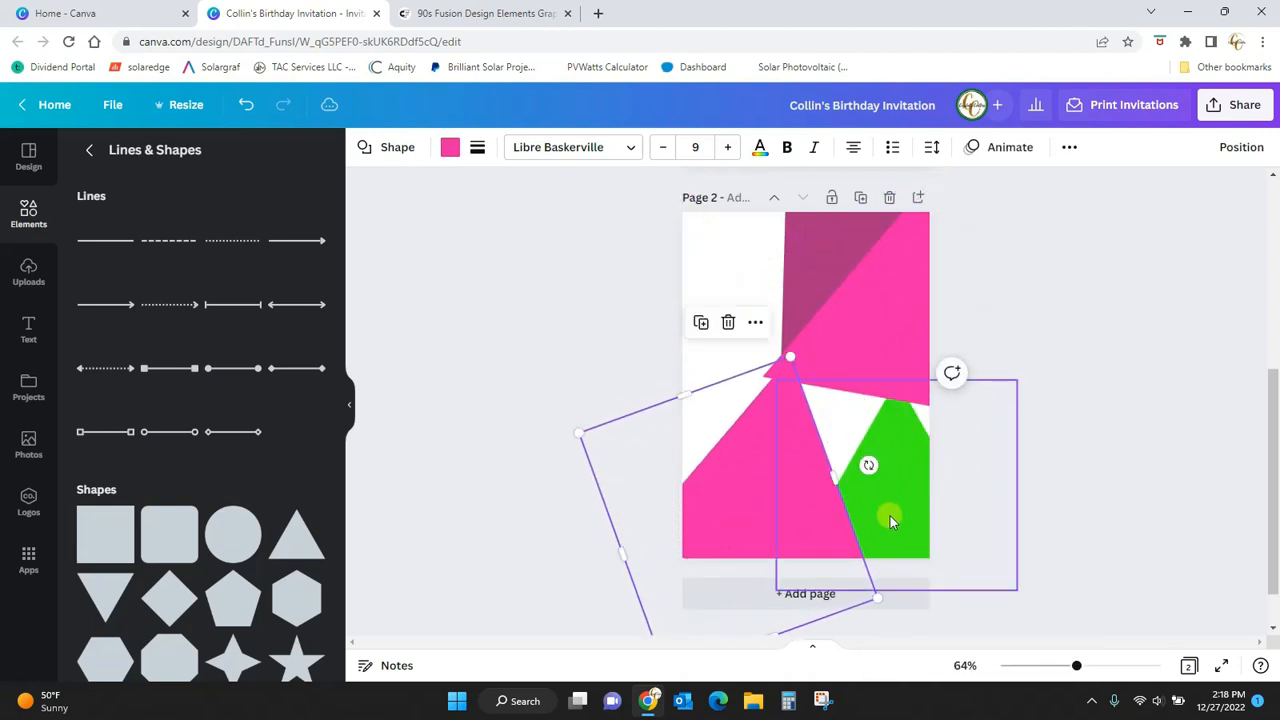
{"action": "right_click", "coordinate": [890, 515]}
{"action": "left_click", "coordinate": [950, 328]}
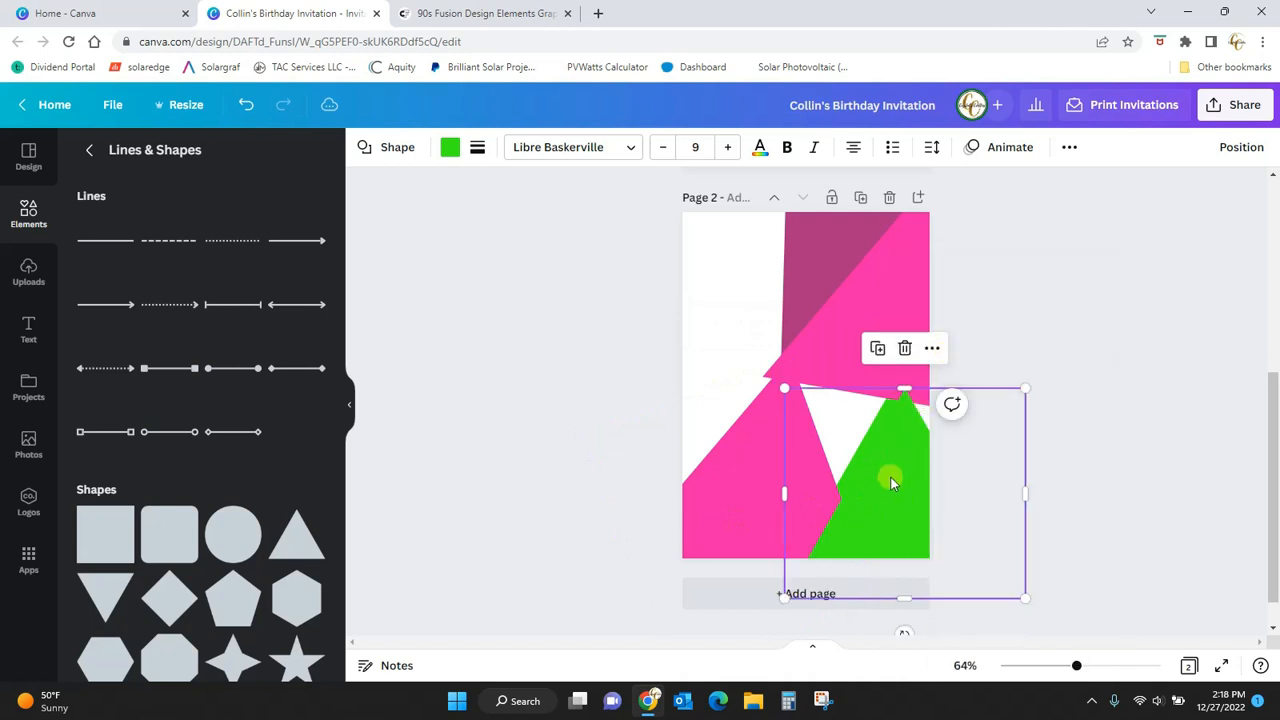
{"action": "left_click_drag", "start_coordinate": [891, 480], "coordinate": [708, 212]}
Step: Duplicate the pink triangle again and rotate the copy to point right, overrunning the right edge around mid-page
{"action": "left_click", "coordinate": [894, 365]}
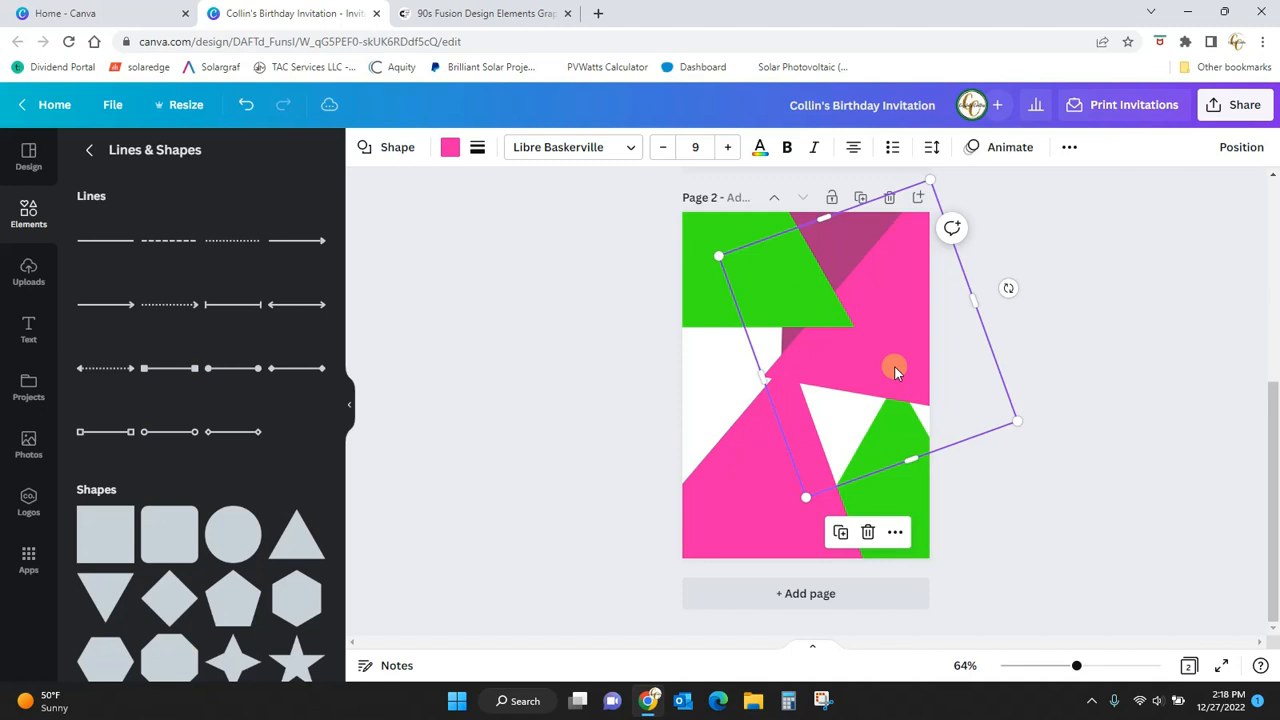
{"action": "right_click", "coordinate": [894, 365]}
{"action": "left_click", "coordinate": [956, 329]}
{"action": "left_click_drag", "start_coordinate": [908, 351], "coordinate": [936, 404]}
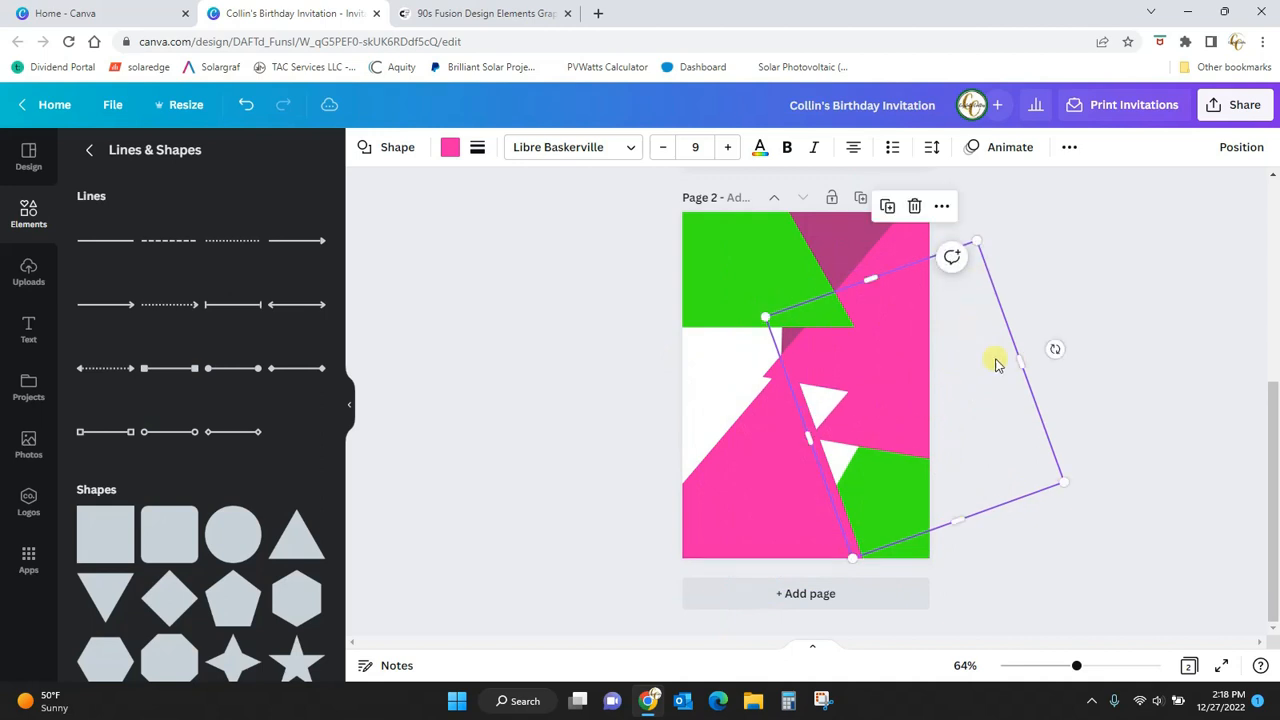
{"action": "left_click_drag", "start_coordinate": [1055, 347], "coordinate": [826, 394]}
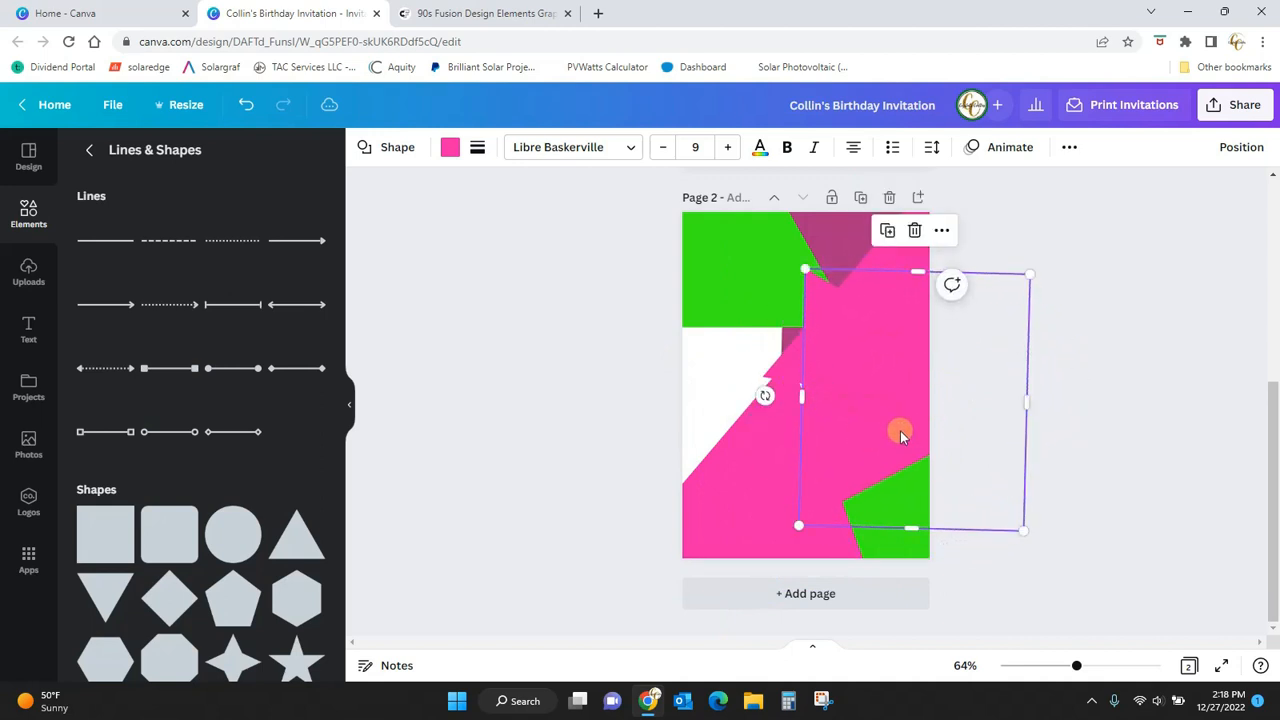
{"action": "left_click_drag", "start_coordinate": [900, 431], "coordinate": [885, 439]}
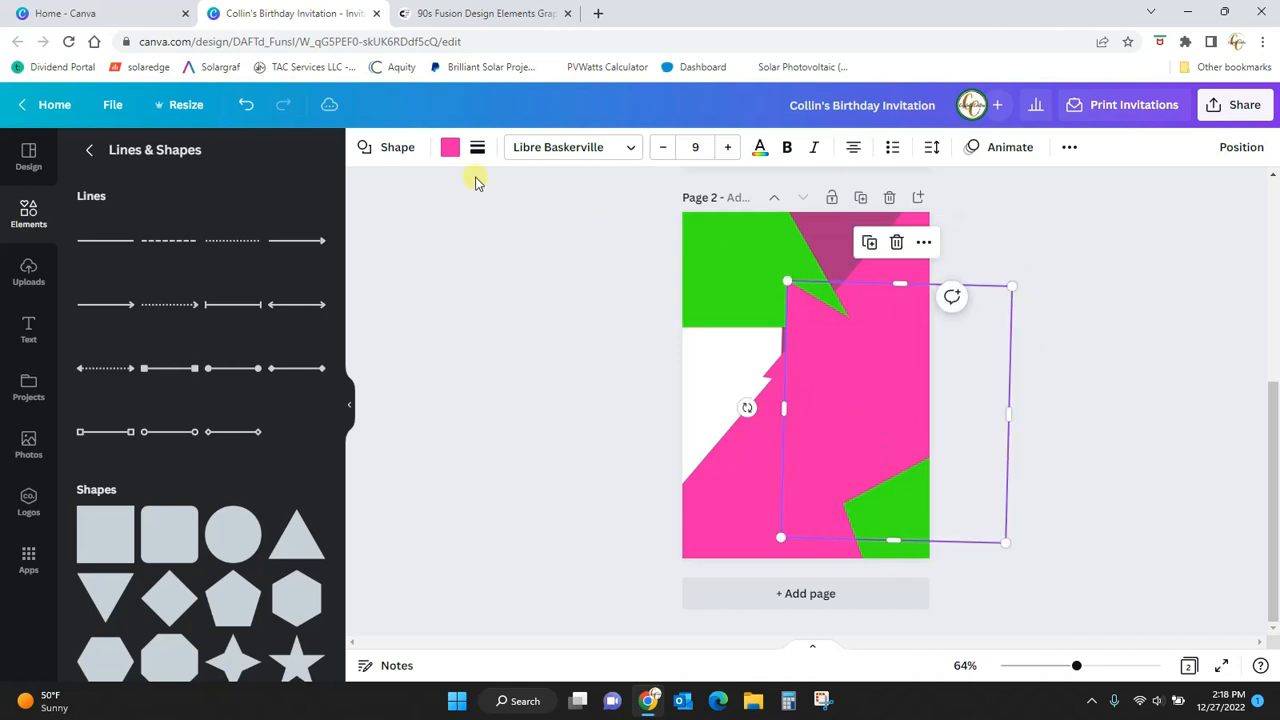
Step: Fill the newly rotated triangle with teal and shift the large pink triangle behind it slightly up and to the right
{"action": "left_click", "coordinate": [450, 147]}
{"action": "left_click", "coordinate": [94, 274]}
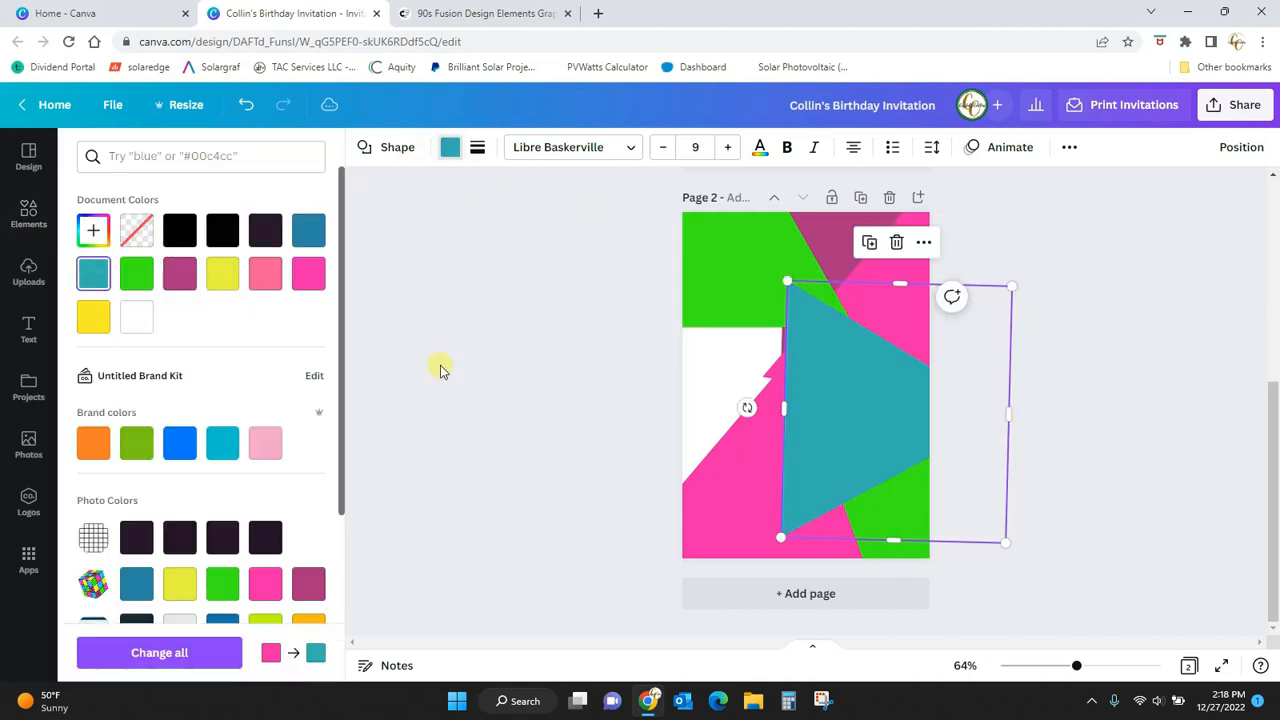
{"action": "key", "text": "Escape"}
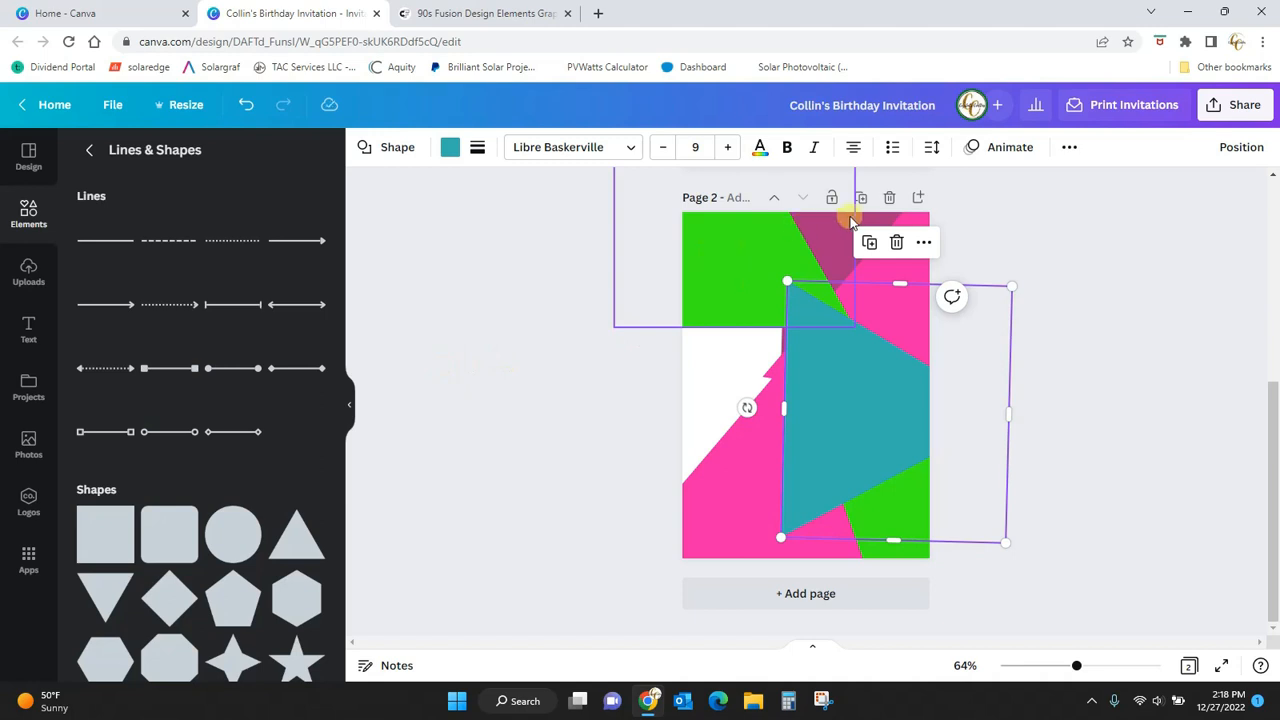
{"action": "left_click", "coordinate": [1122, 242]}
{"action": "left_click_drag", "start_coordinate": [749, 402], "coordinate": [947, 247]}
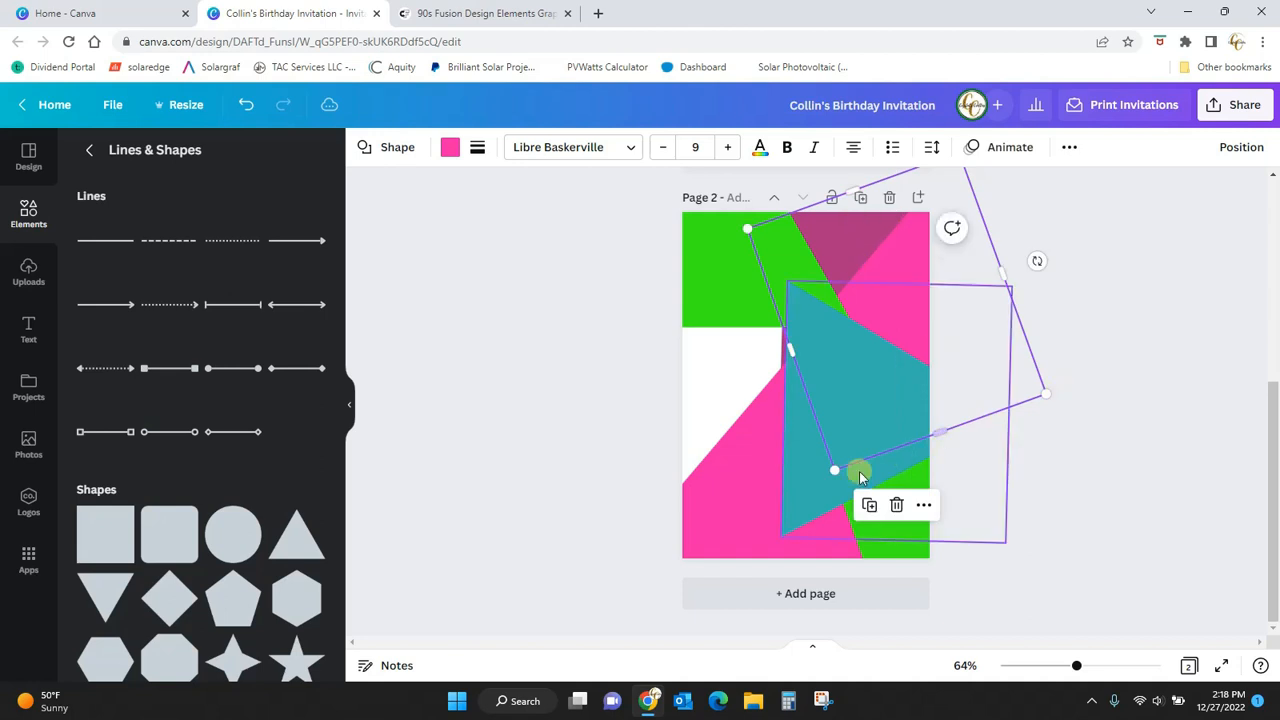
Step: Duplicate the teal triangle, move the copy against the page's left edge, and fill it with plum
{"action": "right_click", "coordinate": [910, 352]}
{"action": "left_click", "coordinate": [894, 332]}
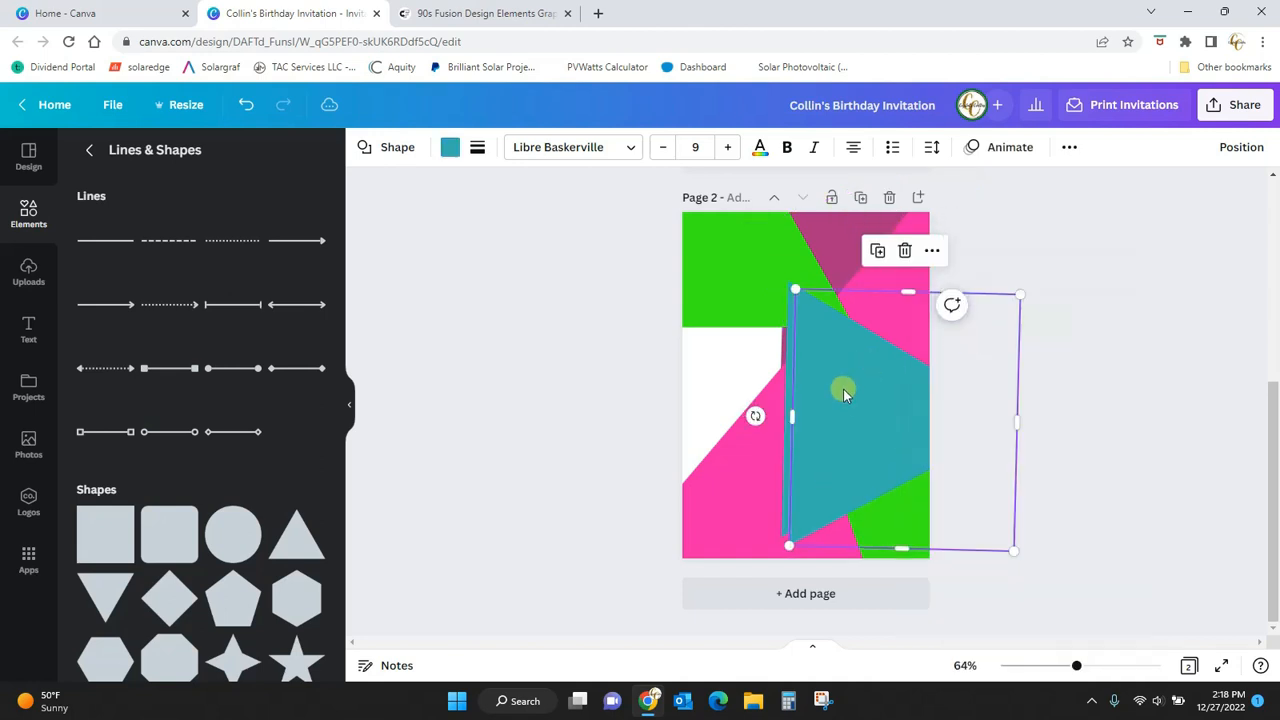
{"action": "left_click_drag", "start_coordinate": [843, 386], "coordinate": [725, 346]}
{"action": "left_click", "coordinate": [450, 150]}
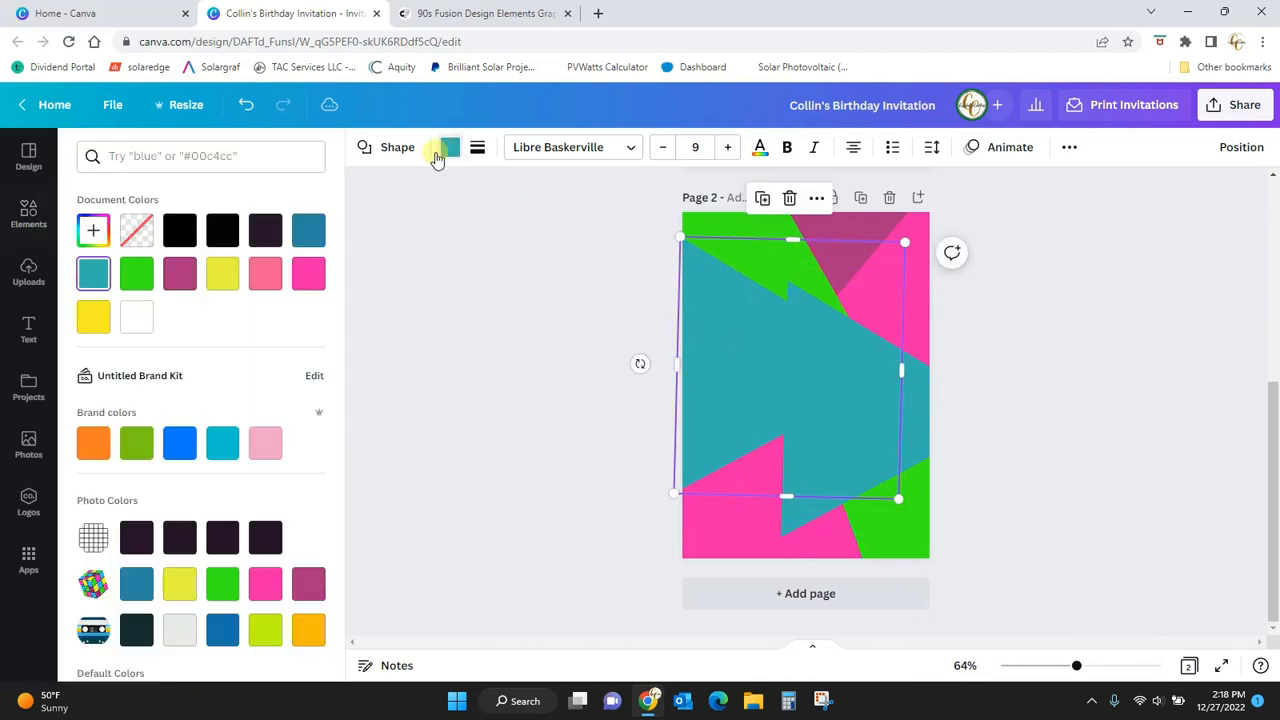
{"action": "left_click", "coordinate": [177, 271]}
{"action": "left_click", "coordinate": [1216, 465]}
{"action": "left_click", "coordinate": [1172, 458]}
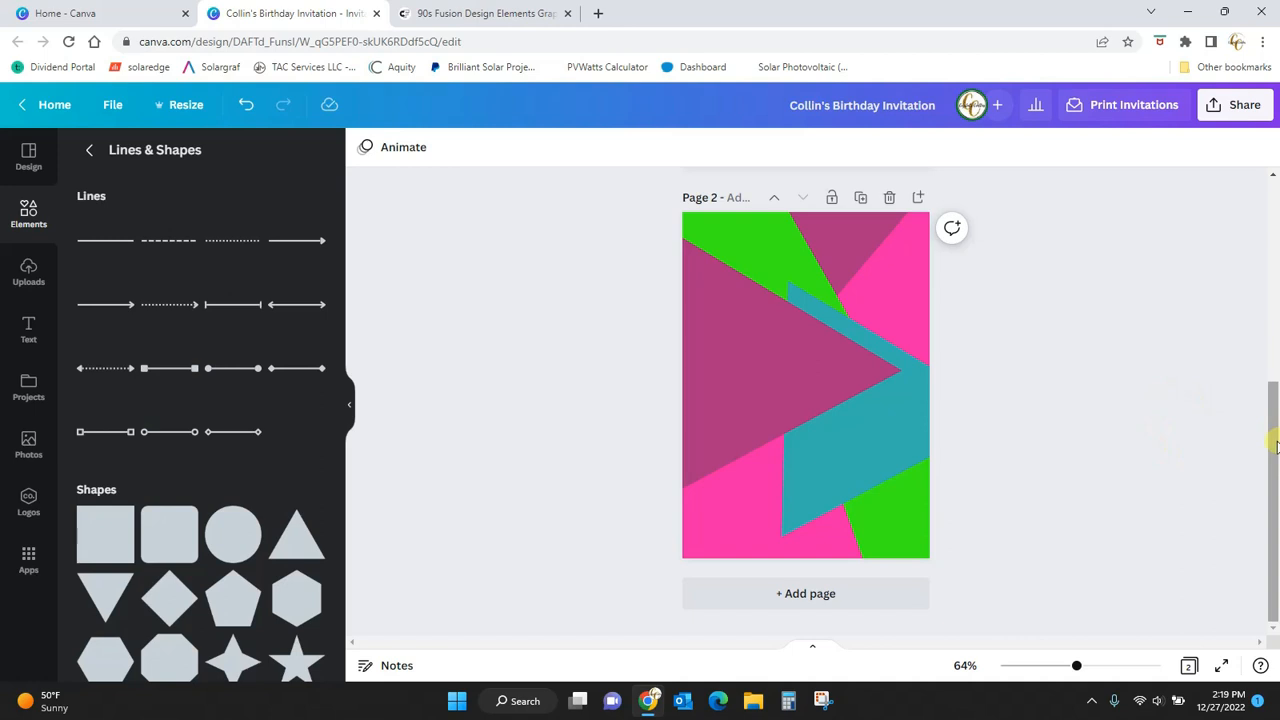
Step: Add the black grid image from the uploads to page 2 and position it over the upper-left corner
{"action": "scroll", "coordinate": [1276, 446], "scroll_direction": "up", "scroll_amount": 5}
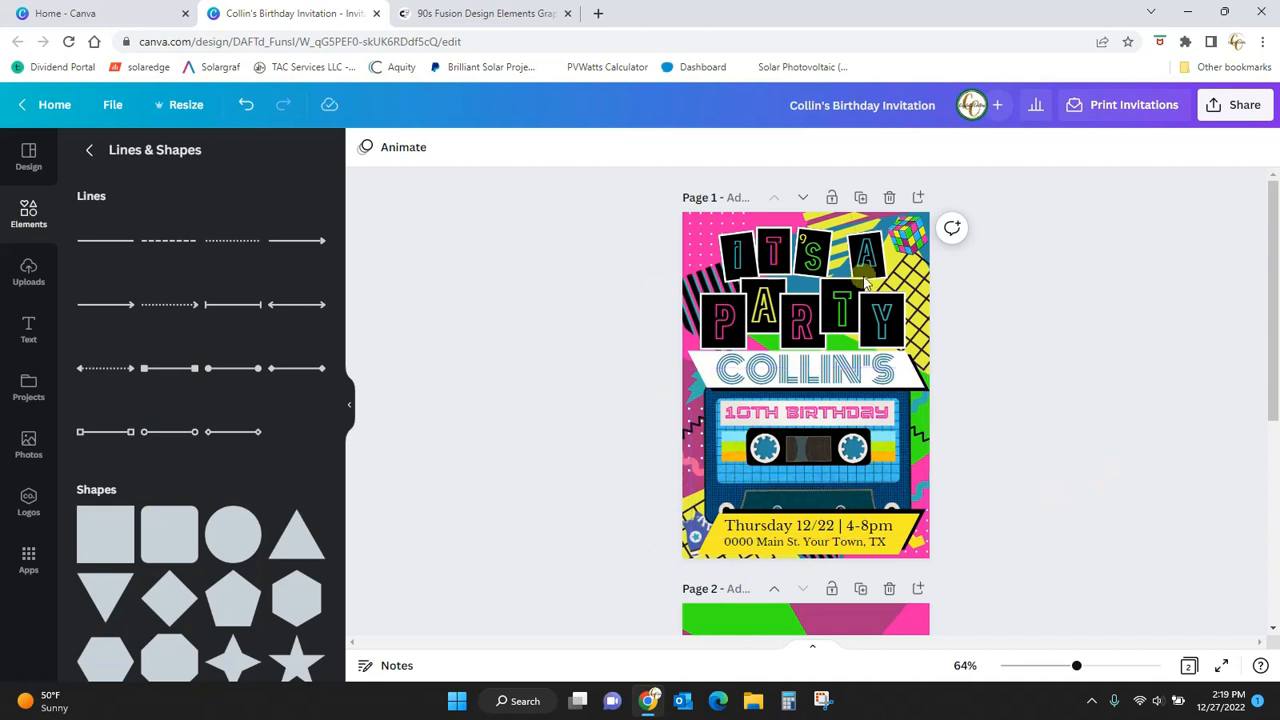
{"action": "left_click_drag", "start_coordinate": [1275, 262], "coordinate": [1275, 447]}
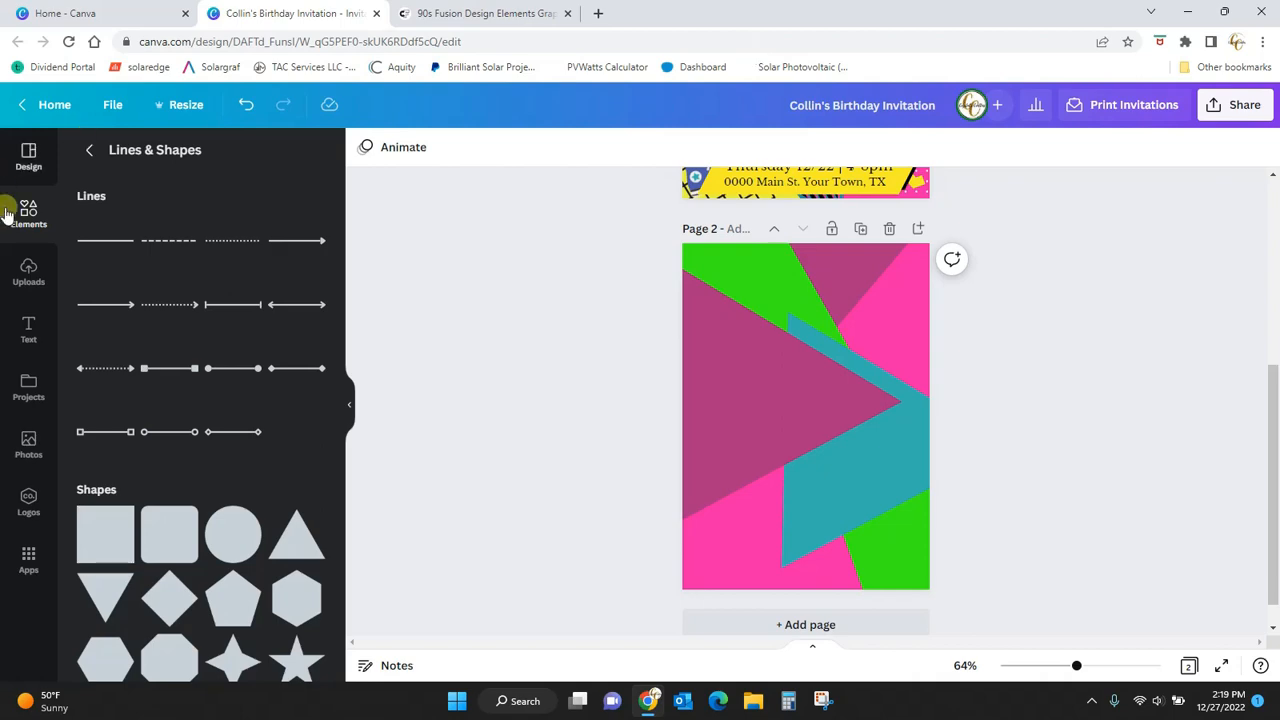
{"action": "left_click", "coordinate": [27, 272]}
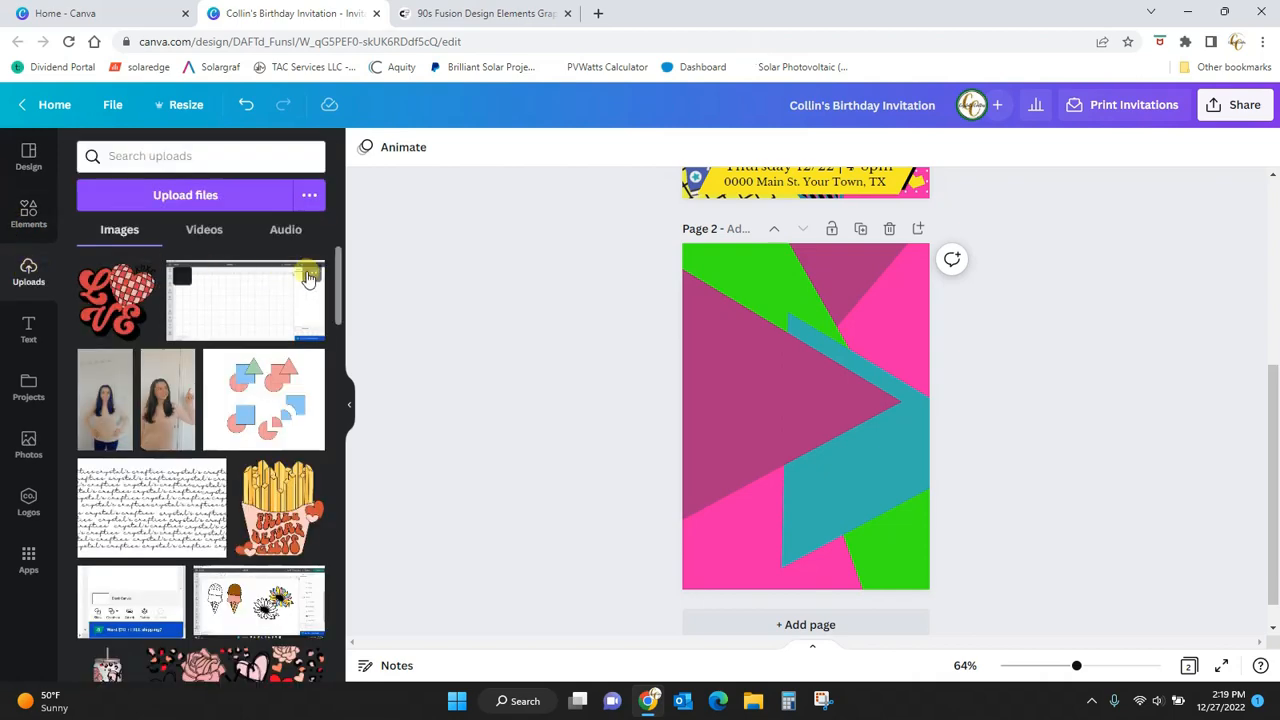
{"action": "left_click_drag", "start_coordinate": [335, 279], "coordinate": [332, 374]}
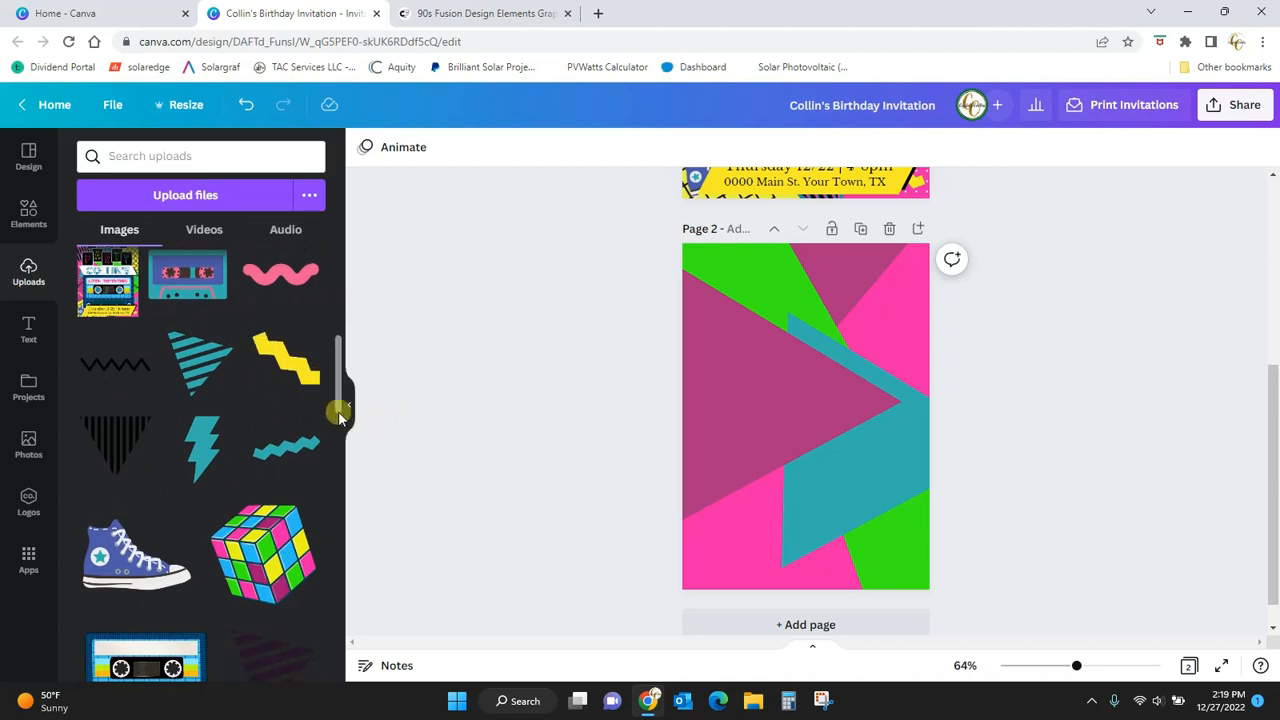
{"action": "left_click_drag", "start_coordinate": [337, 409], "coordinate": [337, 434]}
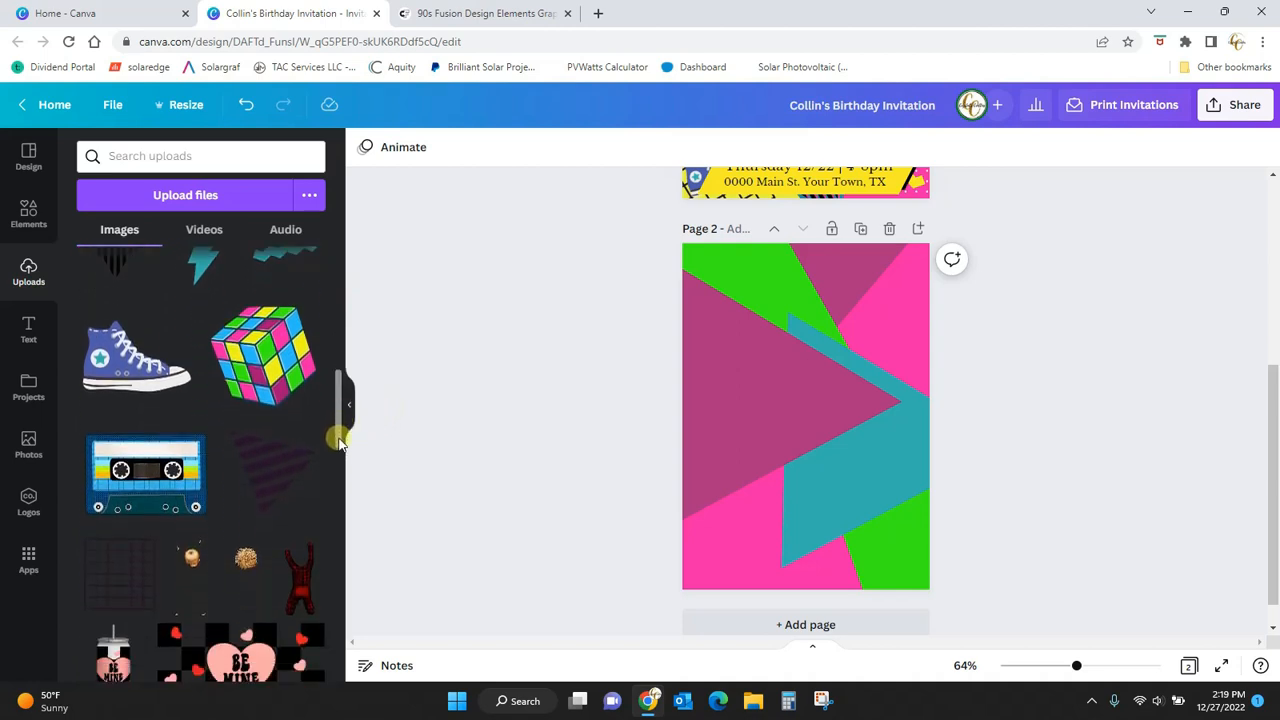
{"action": "left_click", "coordinate": [112, 575]}
{"action": "left_click_drag", "start_coordinate": [864, 471], "coordinate": [740, 311]}
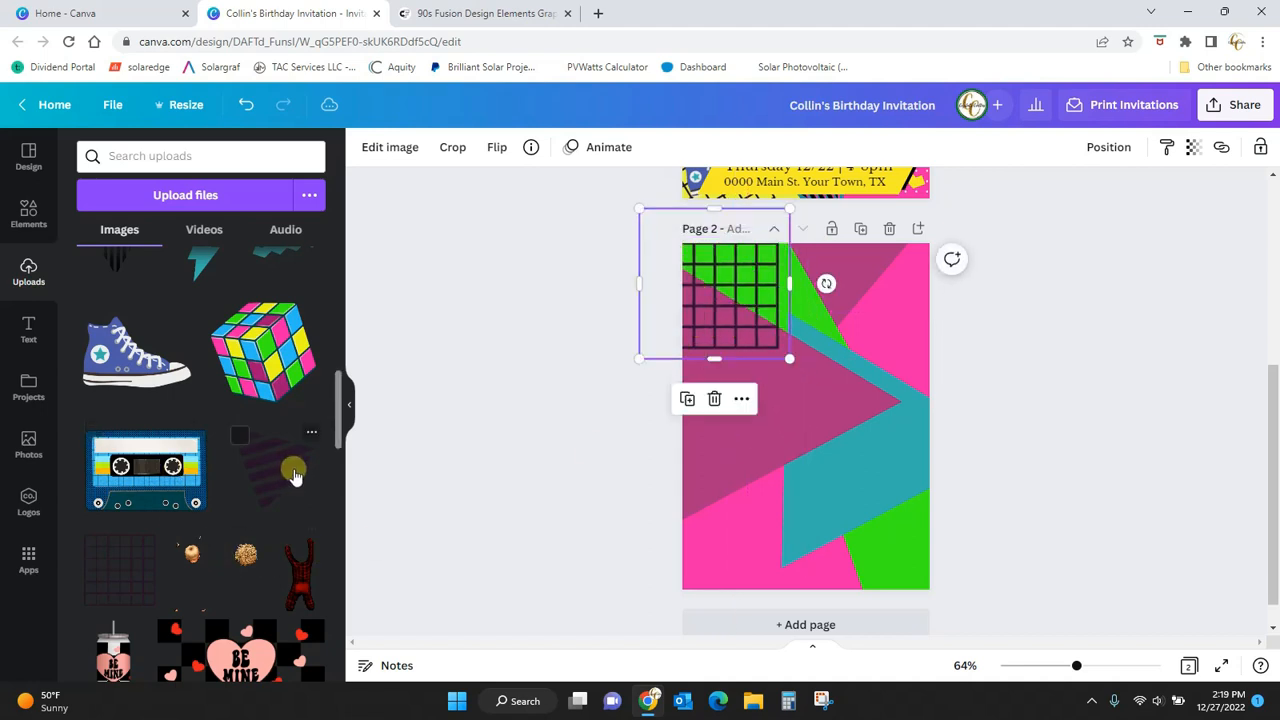
Step: Add the uploaded Rubik's cube in page 2's lower-right corner and the blue cassette tape across the middle of the page
{"action": "left_click", "coordinate": [250, 376]}
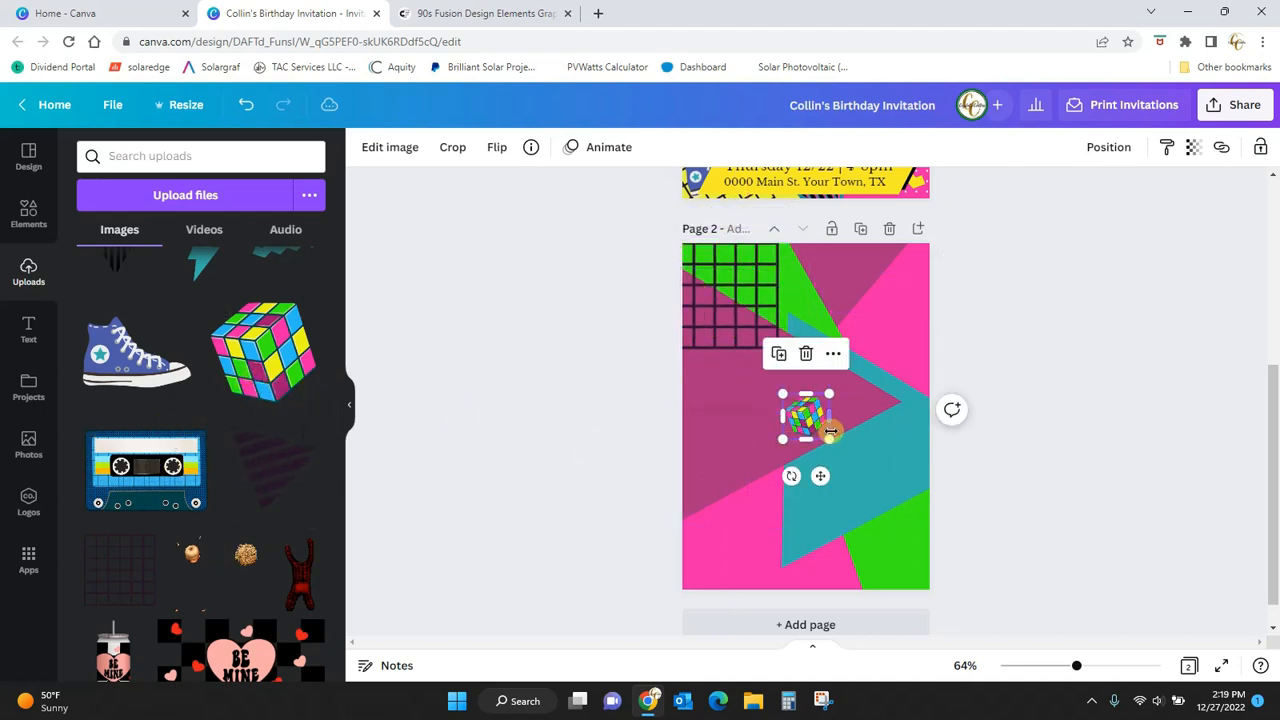
{"action": "left_click_drag", "start_coordinate": [830, 430], "coordinate": [890, 560]}
{"action": "left_click", "coordinate": [140, 470]}
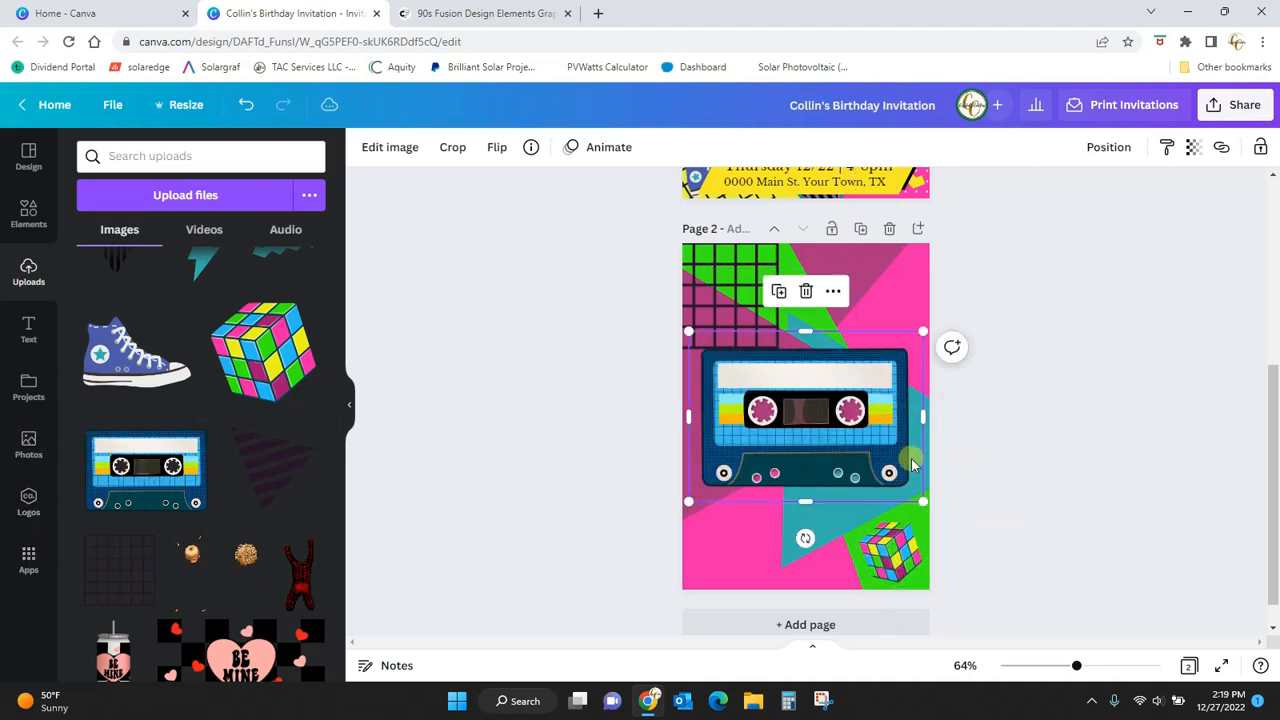
{"action": "left_click_drag", "start_coordinate": [855, 452], "coordinate": [858, 466]}
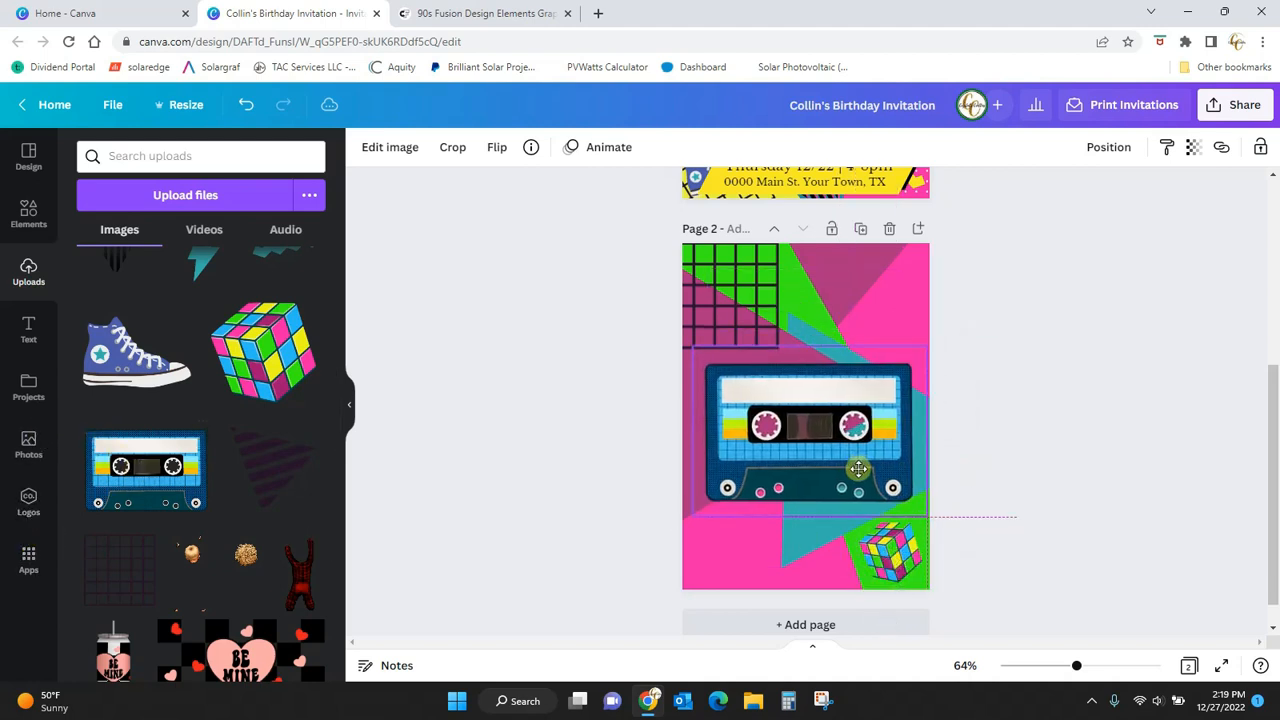
Step: Add the uploaded blue sneaker in page 2's lower-left corner, enlarged and tilted with its toe pointing upward
{"action": "left_click", "coordinate": [135, 350]}
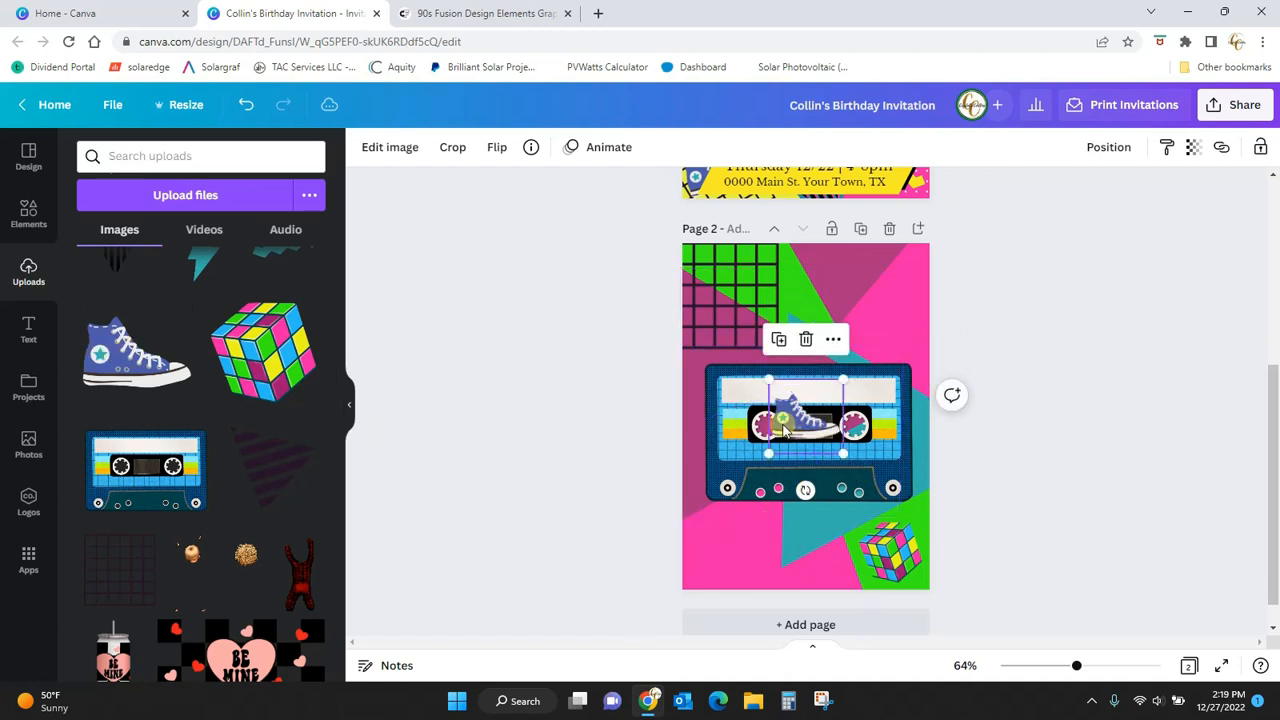
{"action": "left_click_drag", "start_coordinate": [812, 425], "coordinate": [755, 553]}
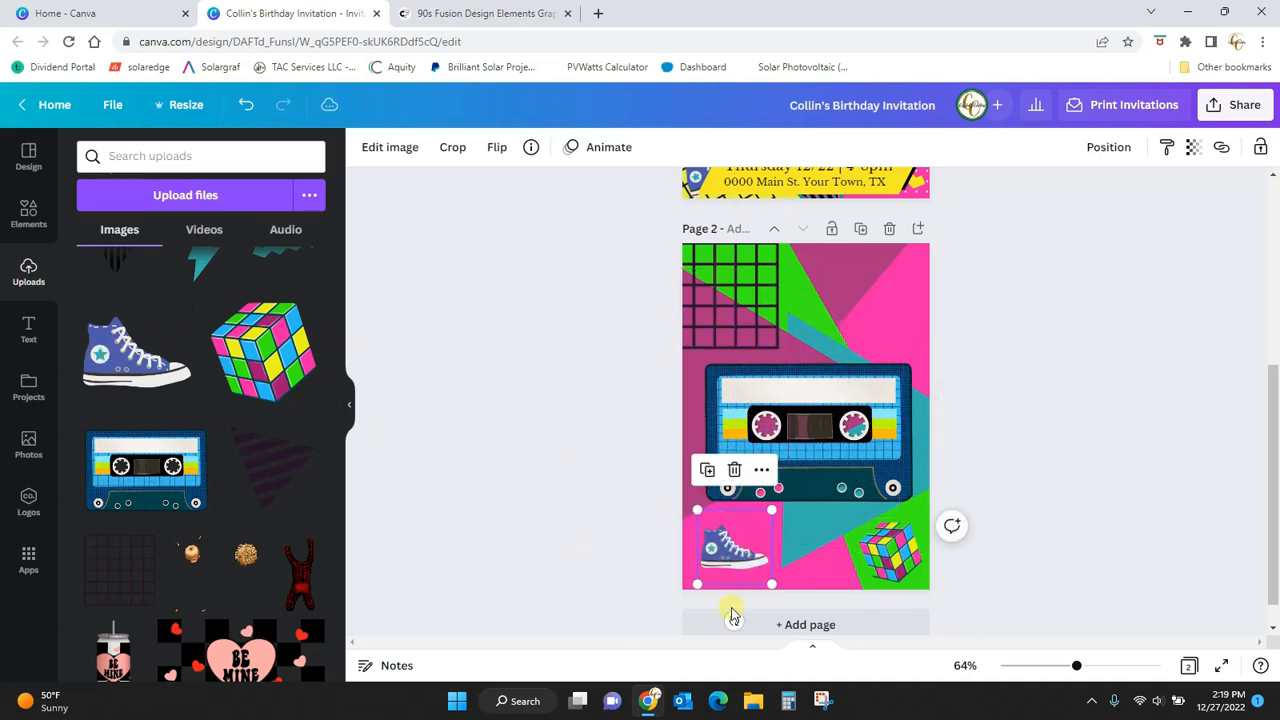
{"action": "left_click_drag", "start_coordinate": [733, 617], "coordinate": [758, 617]}
{"action": "left_click_drag", "start_coordinate": [780, 568], "coordinate": [823, 589]}
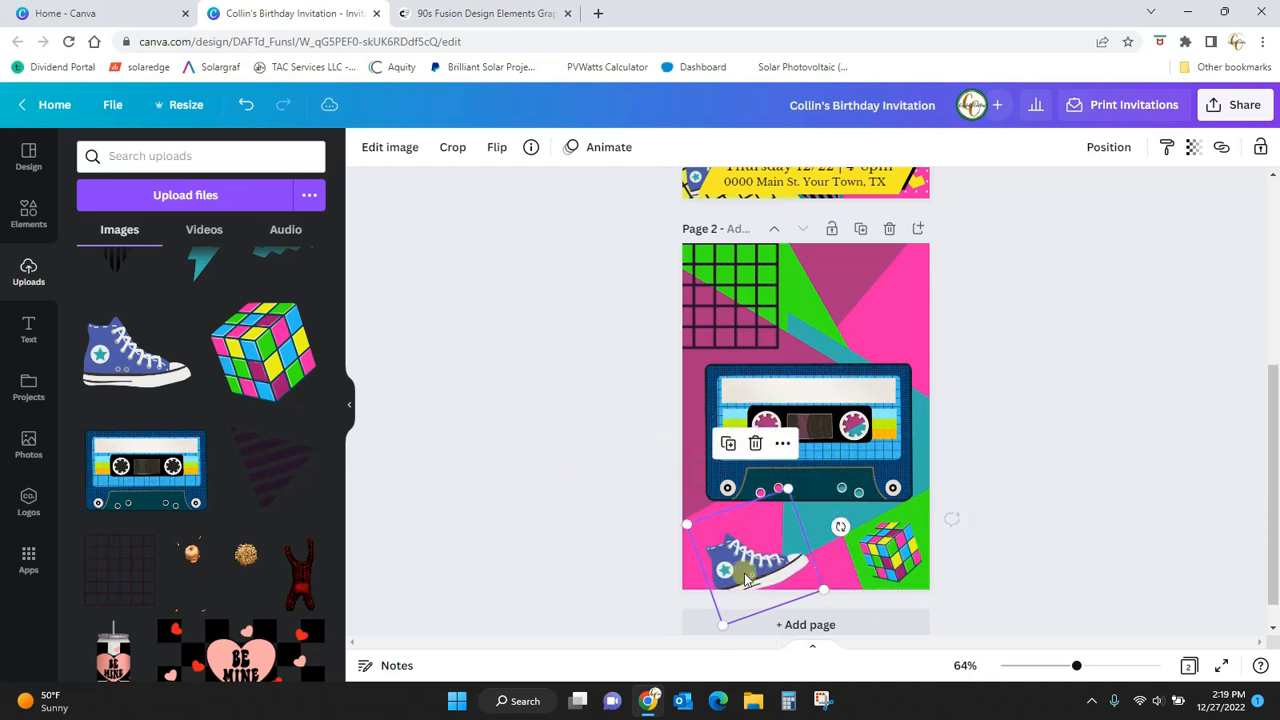
{"action": "left_click_drag", "start_coordinate": [745, 578], "coordinate": [727, 568]}
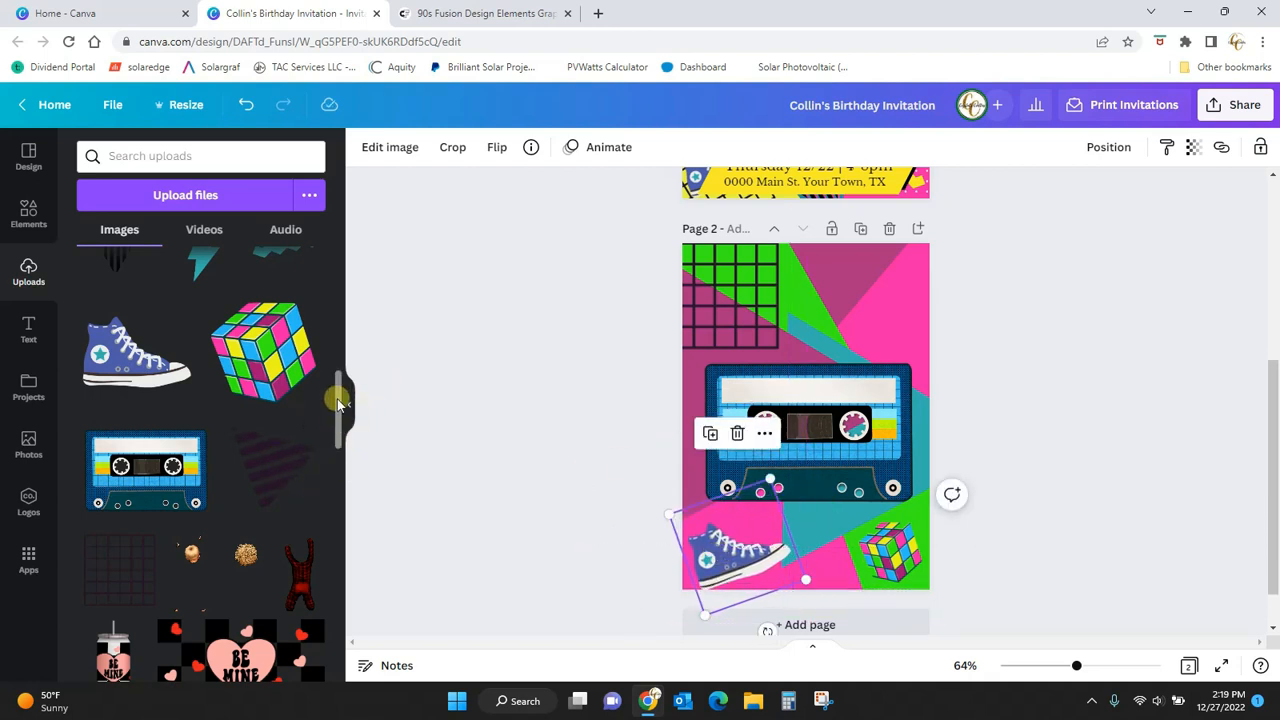
{"action": "left_click_drag", "start_coordinate": [338, 404], "coordinate": [343, 345]}
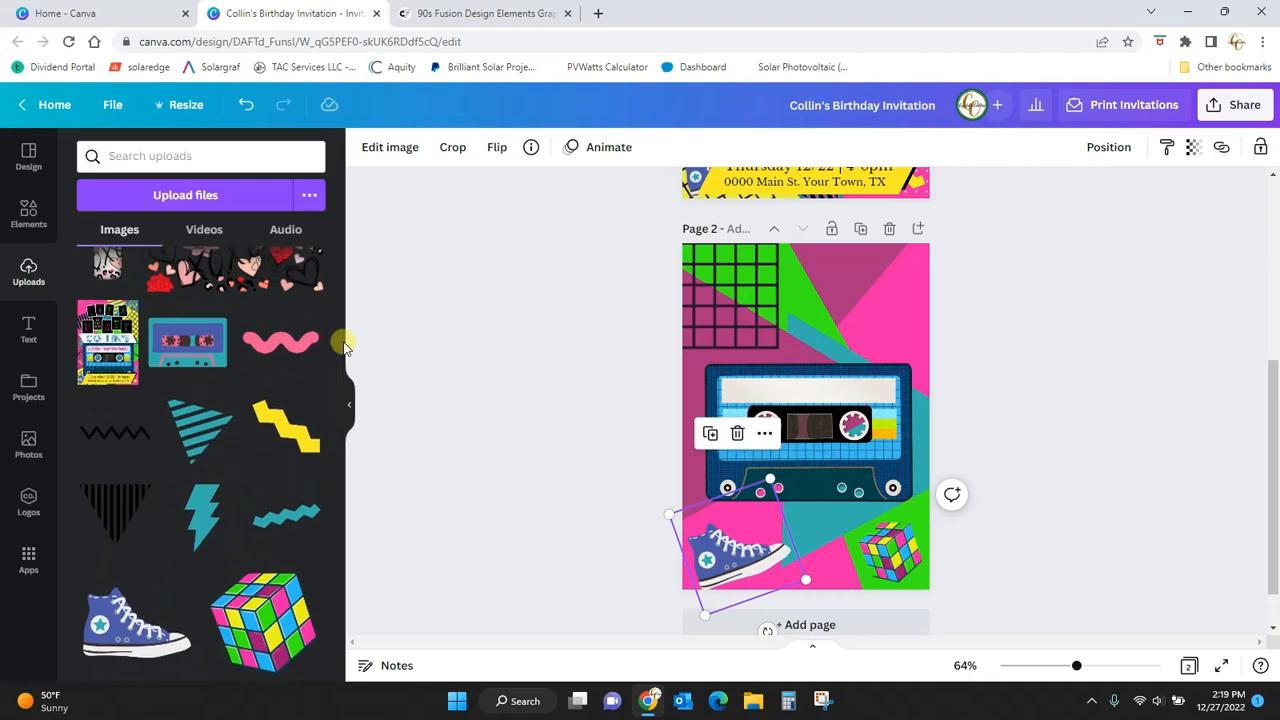
{"action": "left_click_drag", "start_coordinate": [1266, 400], "coordinate": [1266, 366]}
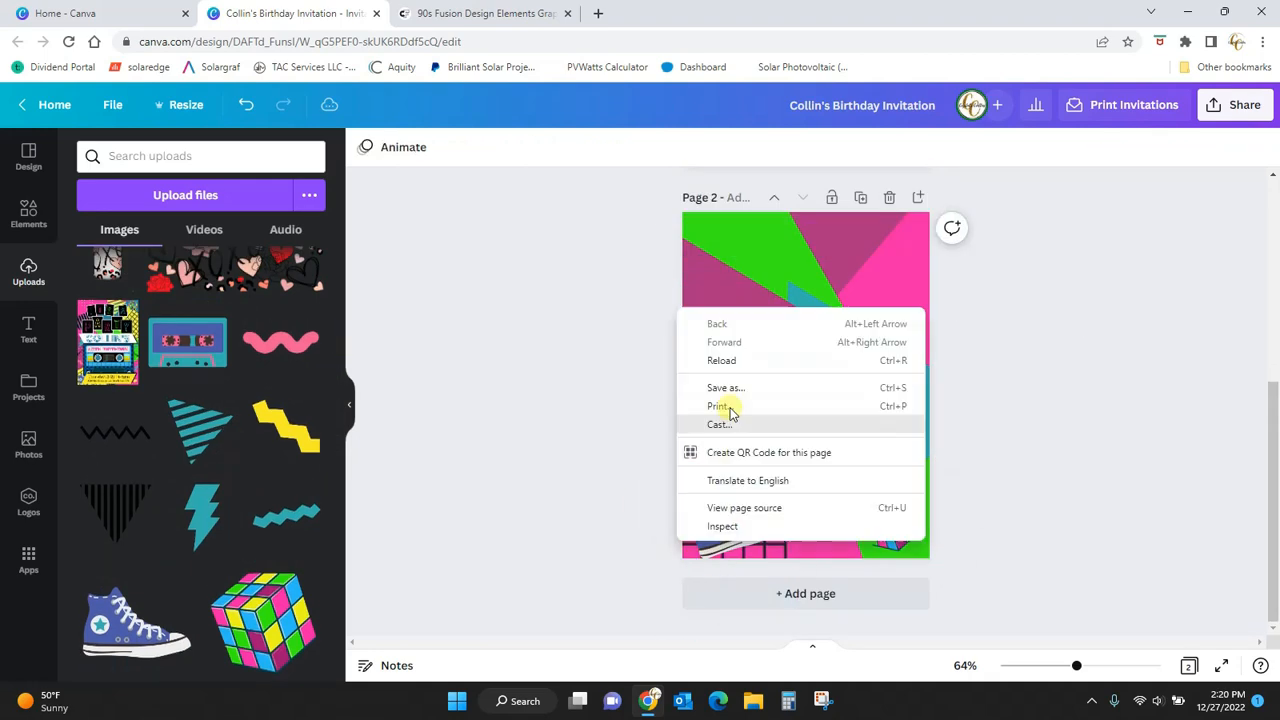
Step: Layer the uploaded teal striped triangle with the black striped one in page 2's upper-right corner, tilt it, and add the yellow zigzag
{"action": "left_click_drag", "start_coordinate": [201, 447], "coordinate": [757, 268]}
{"action": "left_click", "coordinate": [1050, 385]}
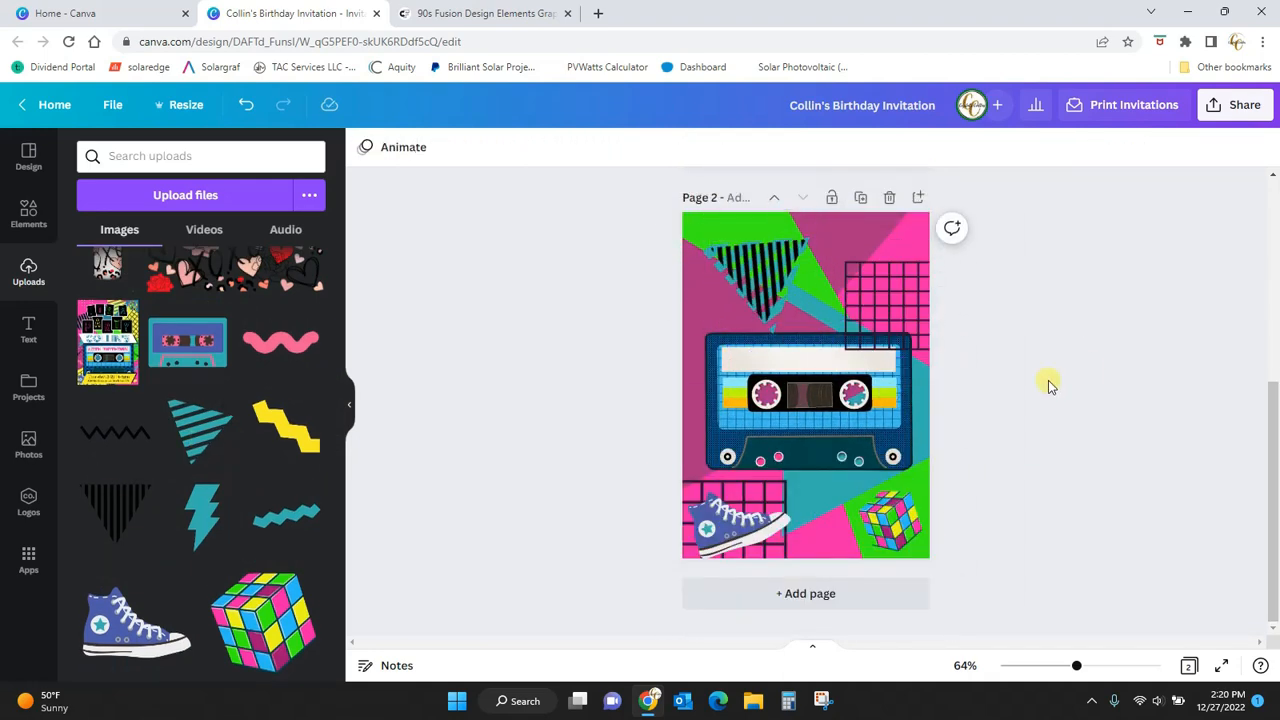
{"action": "left_click", "coordinate": [293, 443]}
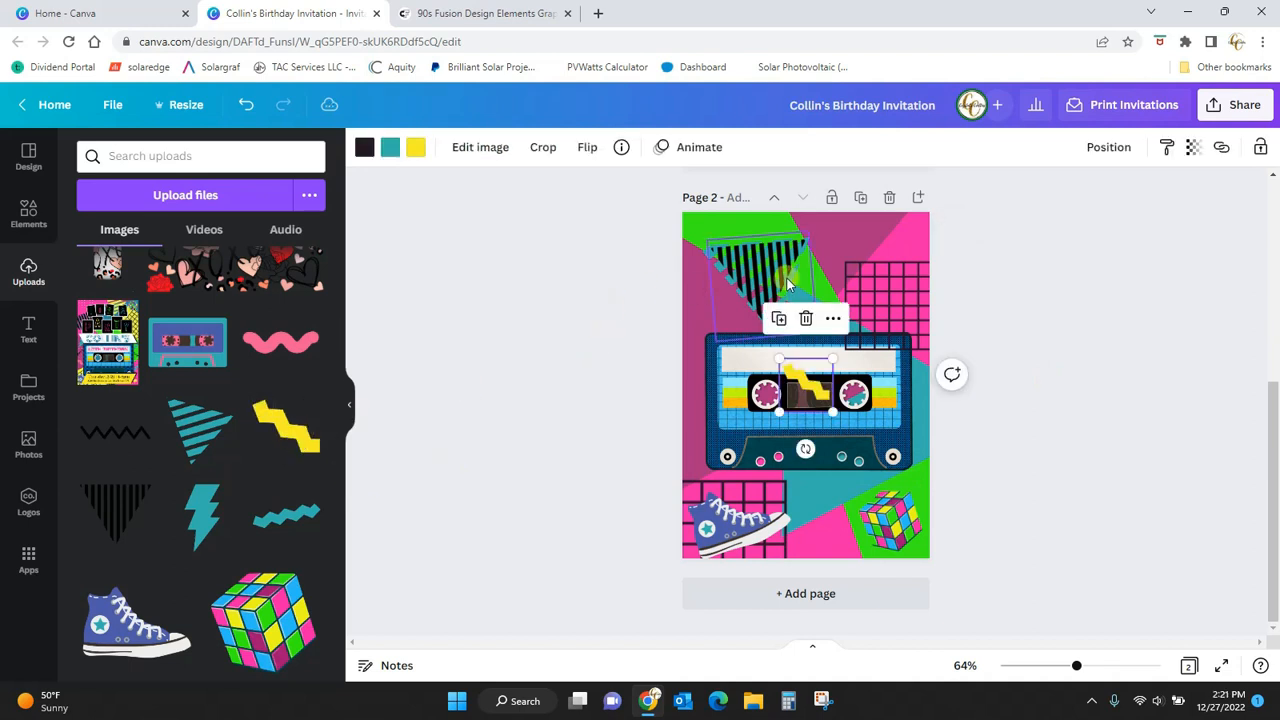
{"action": "left_click_drag", "start_coordinate": [787, 278], "coordinate": [922, 262]}
{"action": "left_click_drag", "start_coordinate": [900, 350], "coordinate": [1001, 228]}
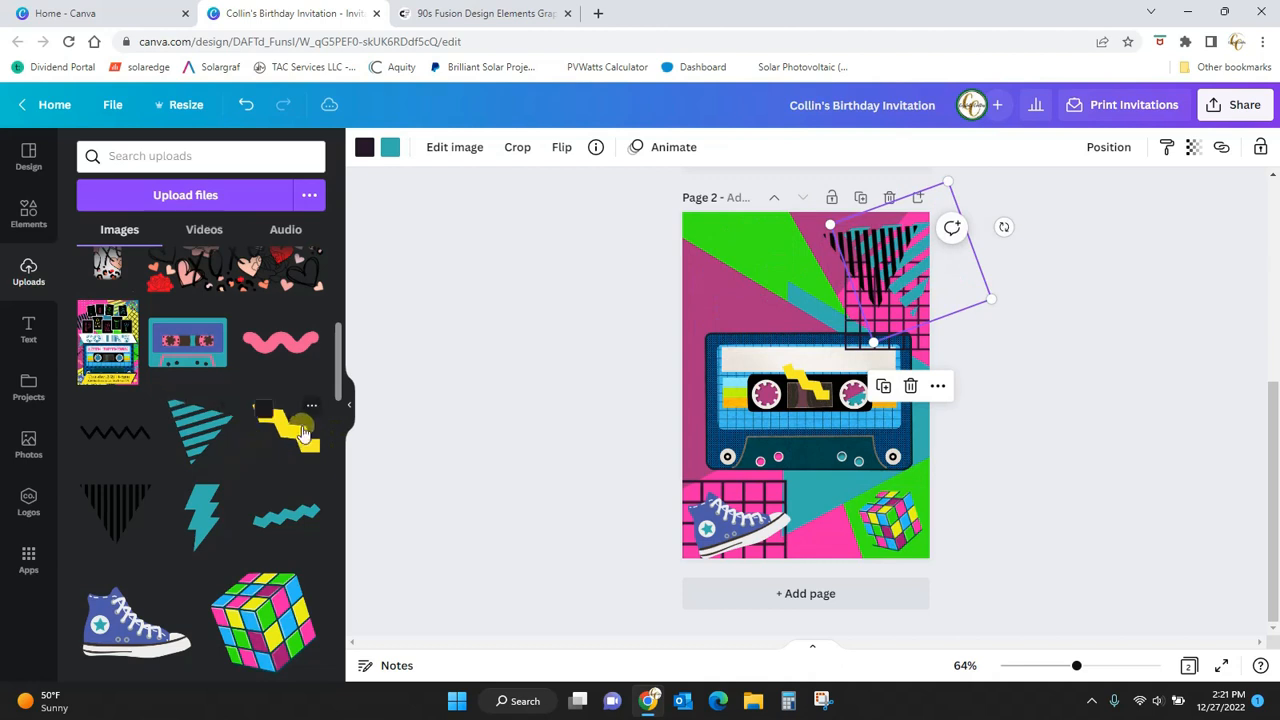
Step: Enlarge the yellow zigzag slightly, recolor it bright green, and place it above the cassette's upper-left corner on page 2
{"action": "left_click_drag", "start_coordinate": [815, 385], "coordinate": [748, 263]}
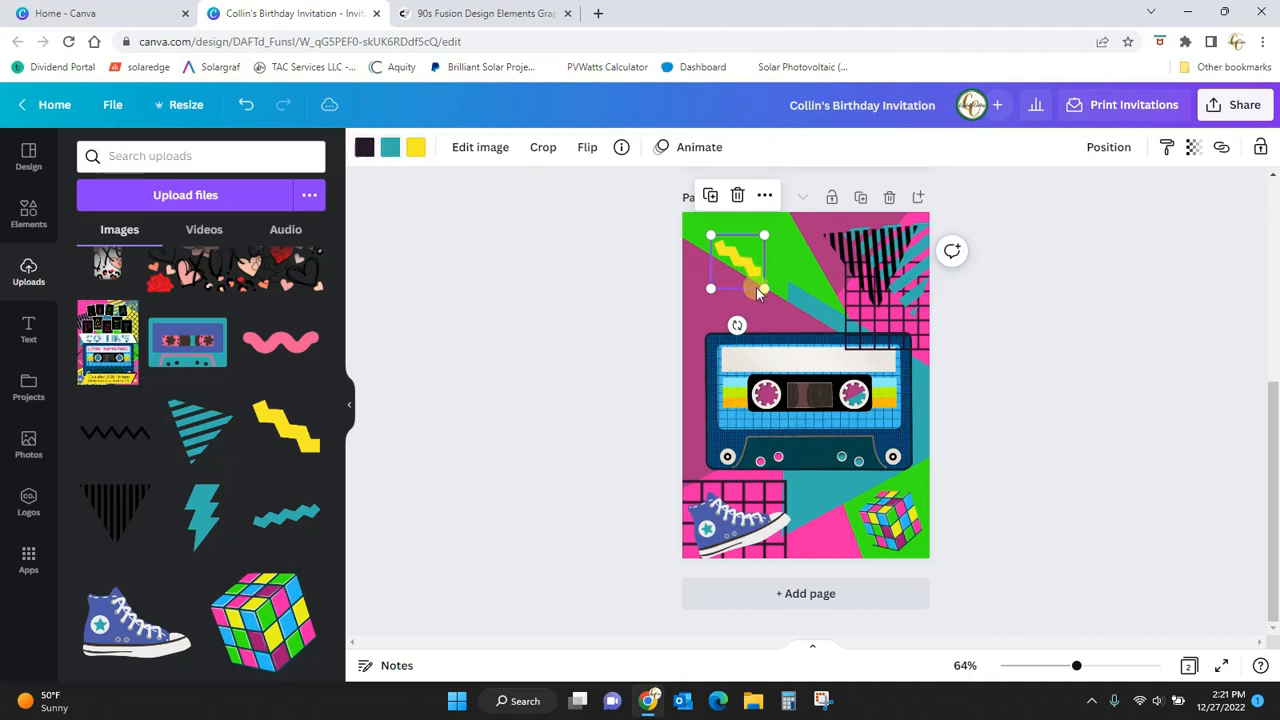
{"action": "left_click_drag", "start_coordinate": [846, 384], "coordinate": [846, 384]}
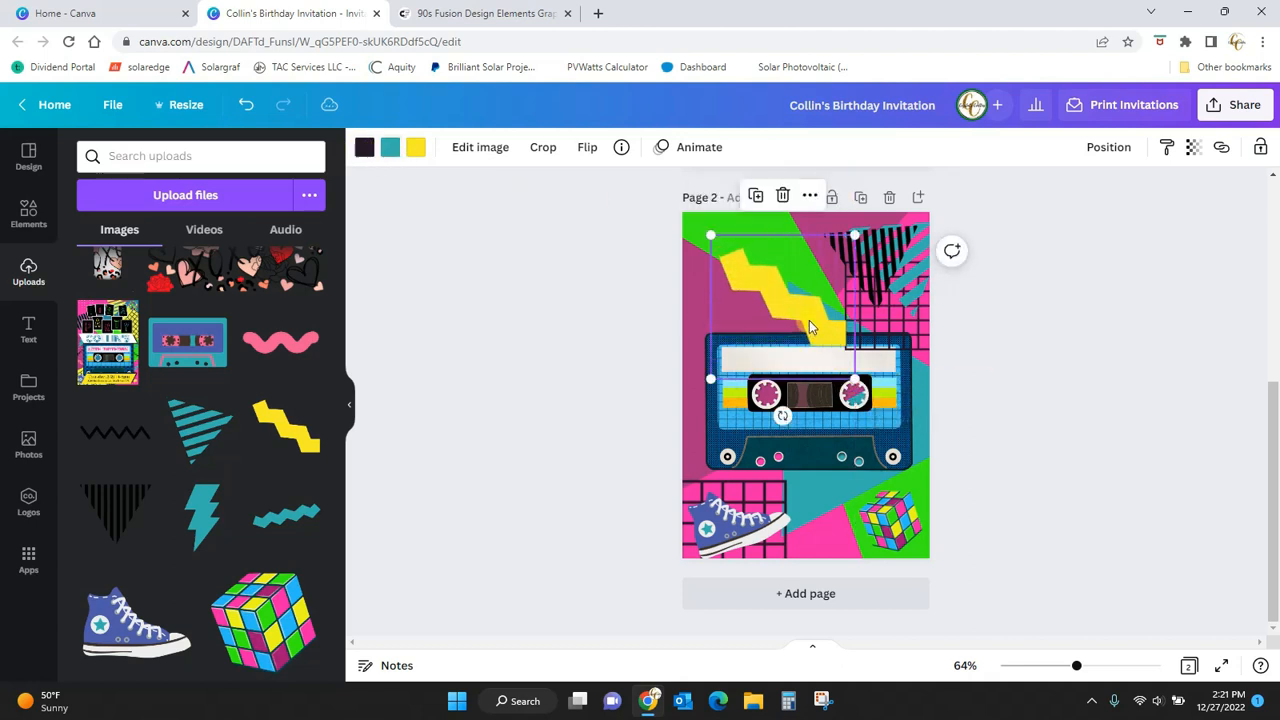
{"action": "left_click_drag", "start_coordinate": [809, 320], "coordinate": [784, 297]}
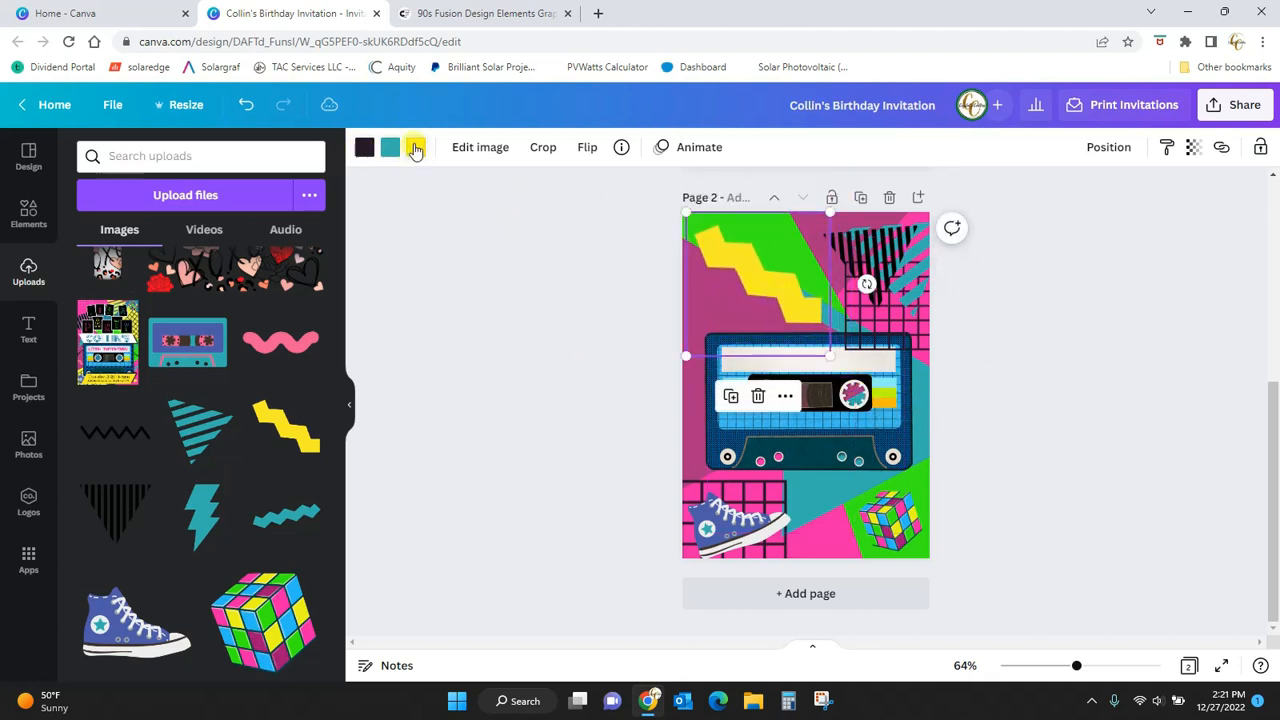
{"action": "left_click", "coordinate": [416, 148]}
{"action": "left_click", "coordinate": [93, 276]}
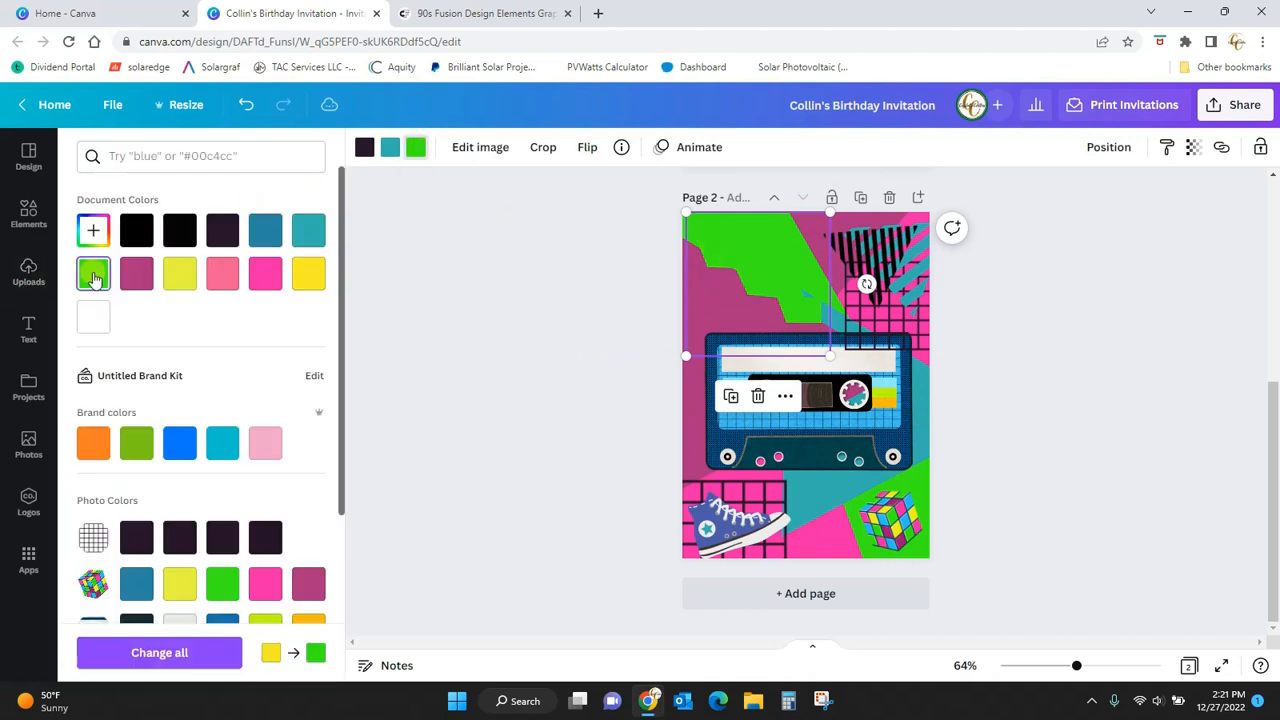
{"action": "left_click_drag", "start_coordinate": [738, 232], "coordinate": [726, 271]}
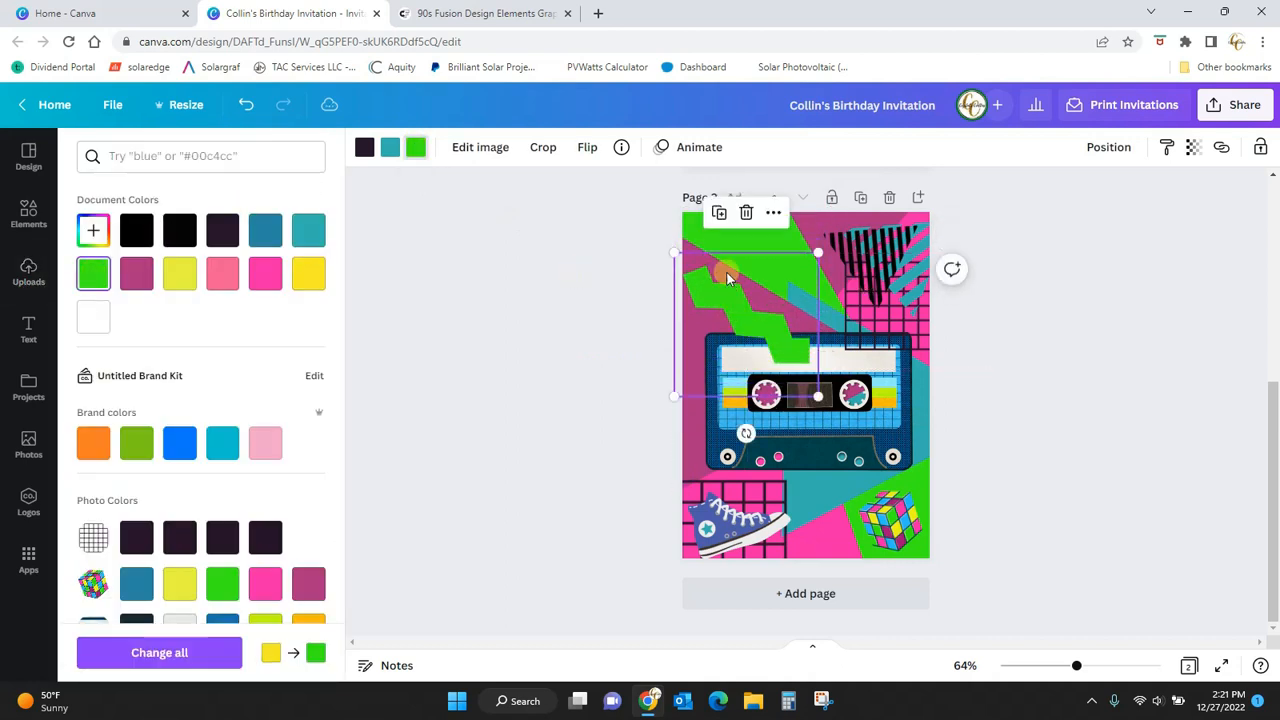
{"action": "left_click_drag", "start_coordinate": [818, 256], "coordinate": [738, 294]}
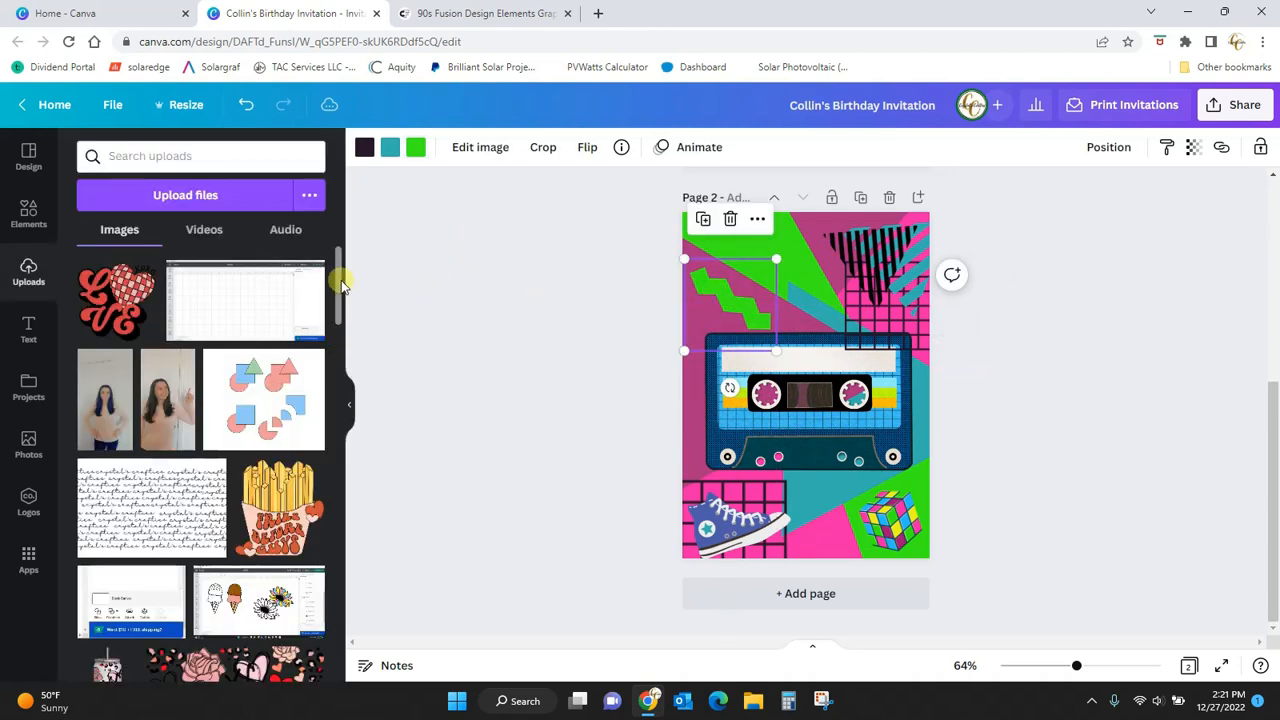
Step: Add the uploaded teal lightning bolt to page 2, recolor it yellow, and place it over the cassette's top edge on the right
{"action": "left_click_drag", "start_coordinate": [340, 282], "coordinate": [340, 375]}
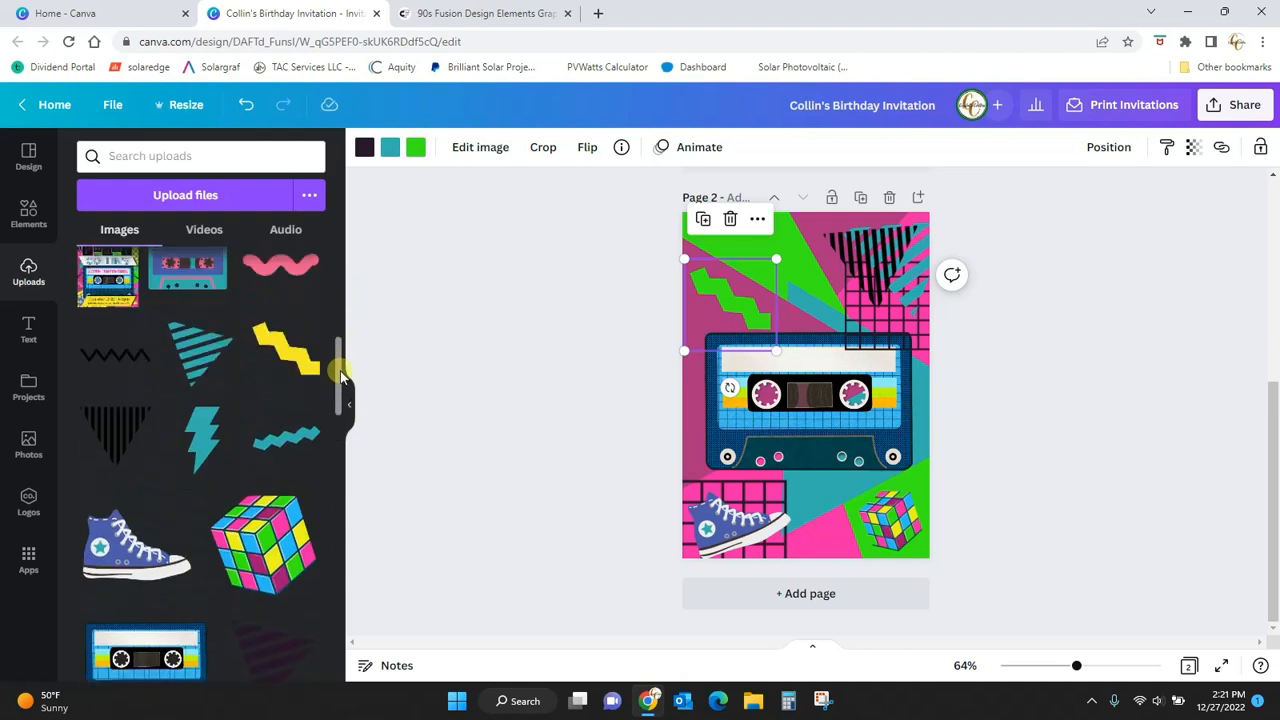
{"action": "left_click", "coordinate": [208, 455]}
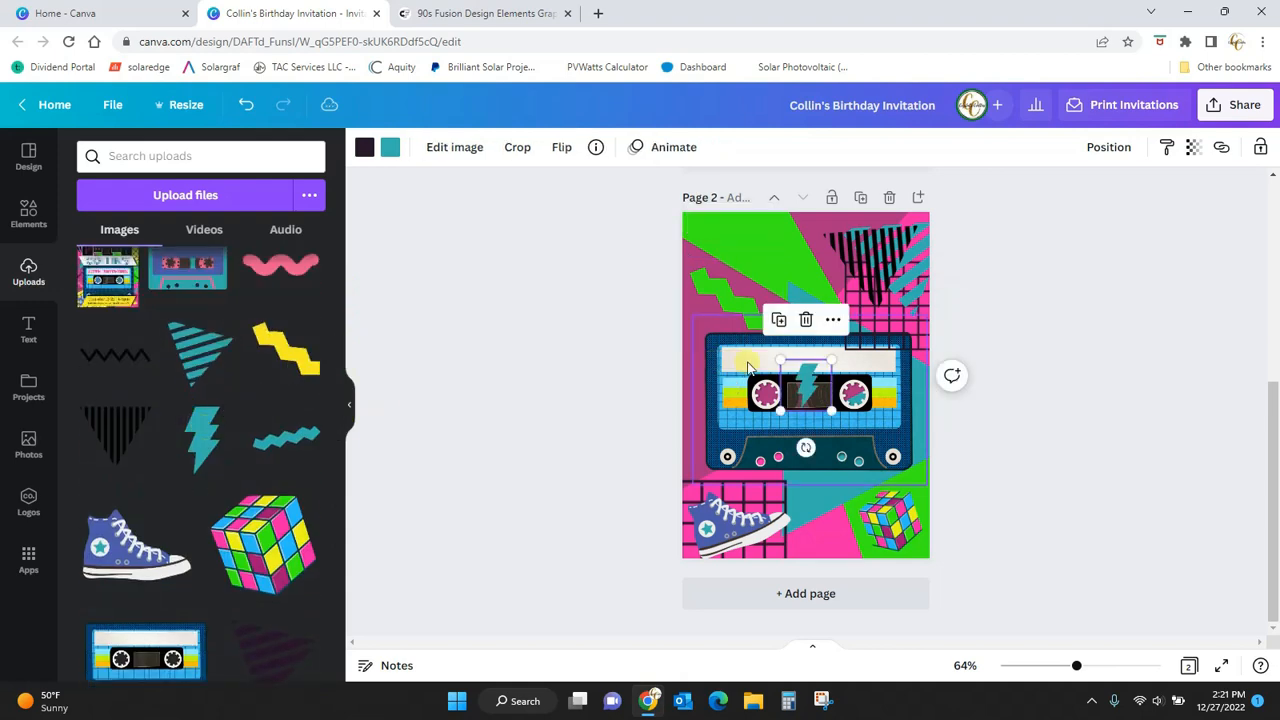
{"action": "left_click_drag", "start_coordinate": [813, 392], "coordinate": [757, 252]}
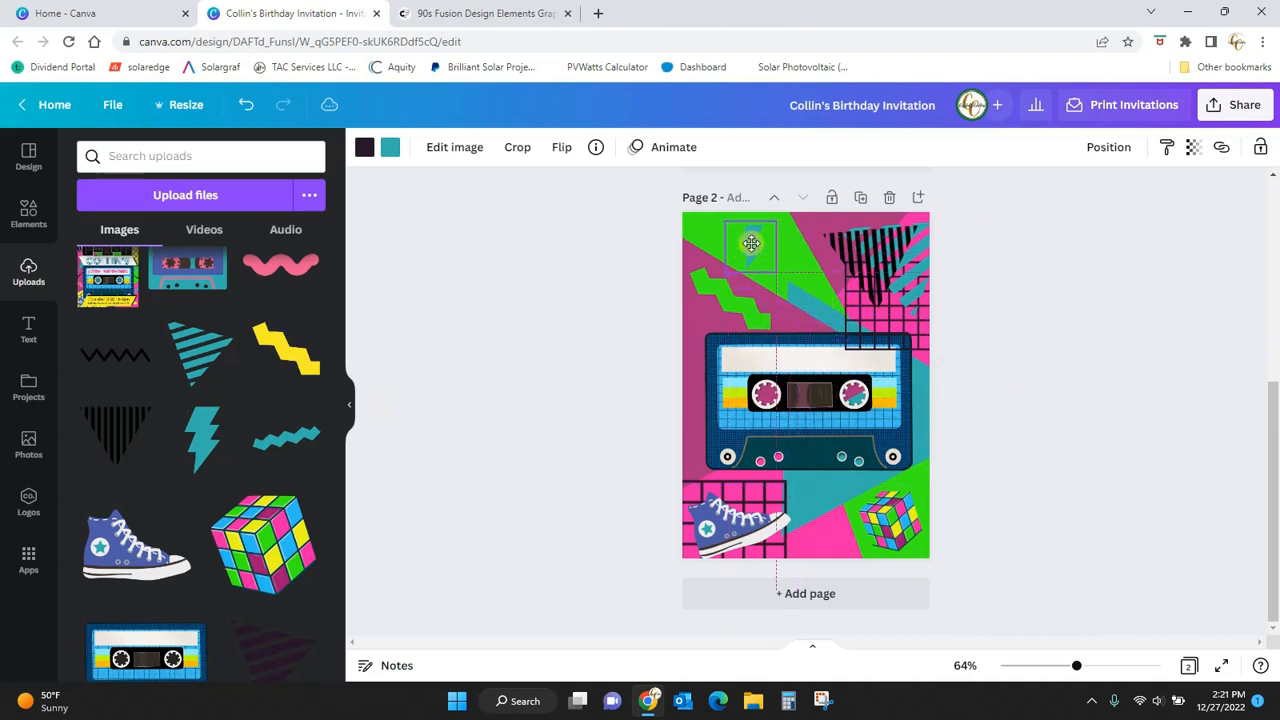
{"action": "left_click", "coordinate": [391, 150]}
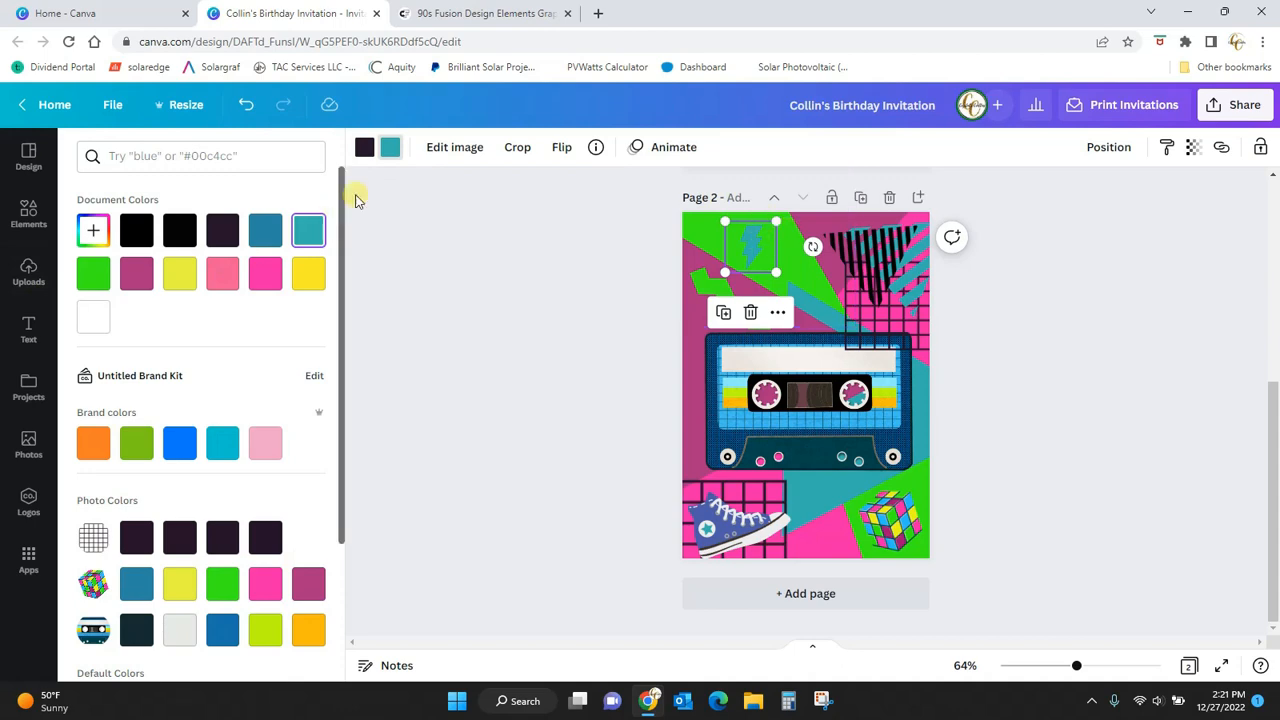
{"action": "left_click", "coordinate": [308, 273]}
{"action": "left_click", "coordinate": [396, 283]}
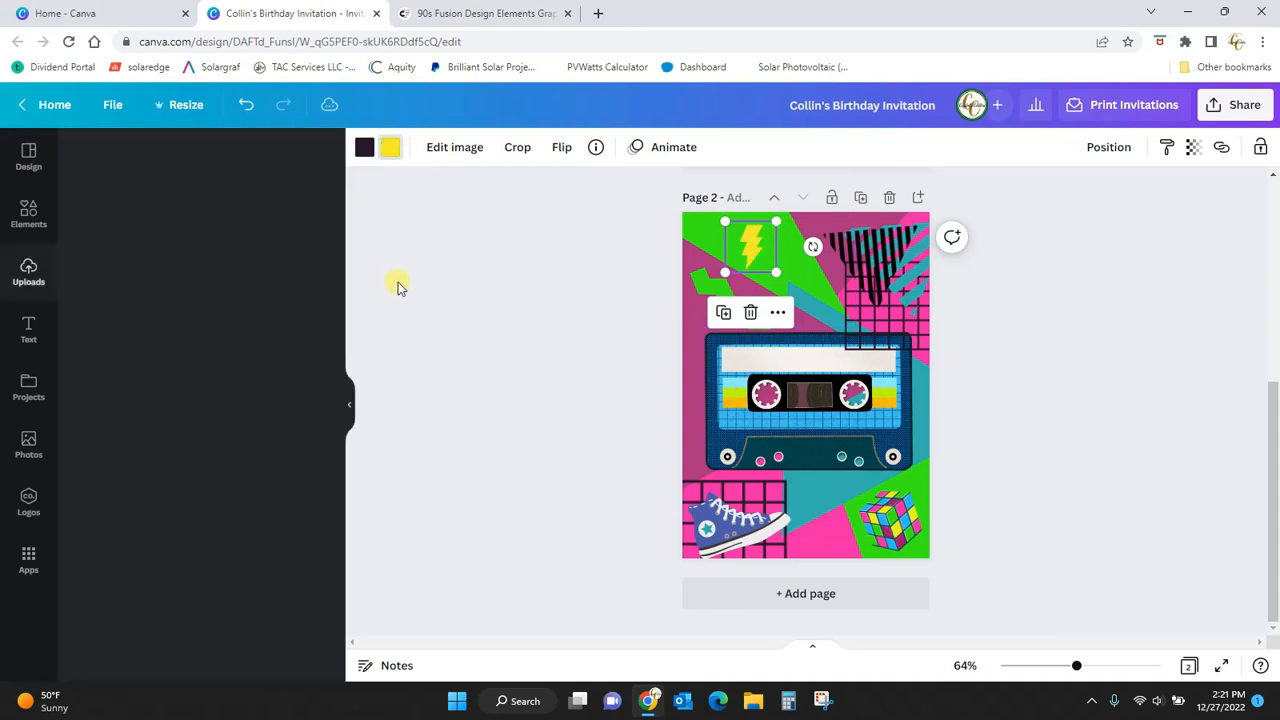
{"action": "left_click_drag", "start_coordinate": [337, 286], "coordinate": [355, 398]}
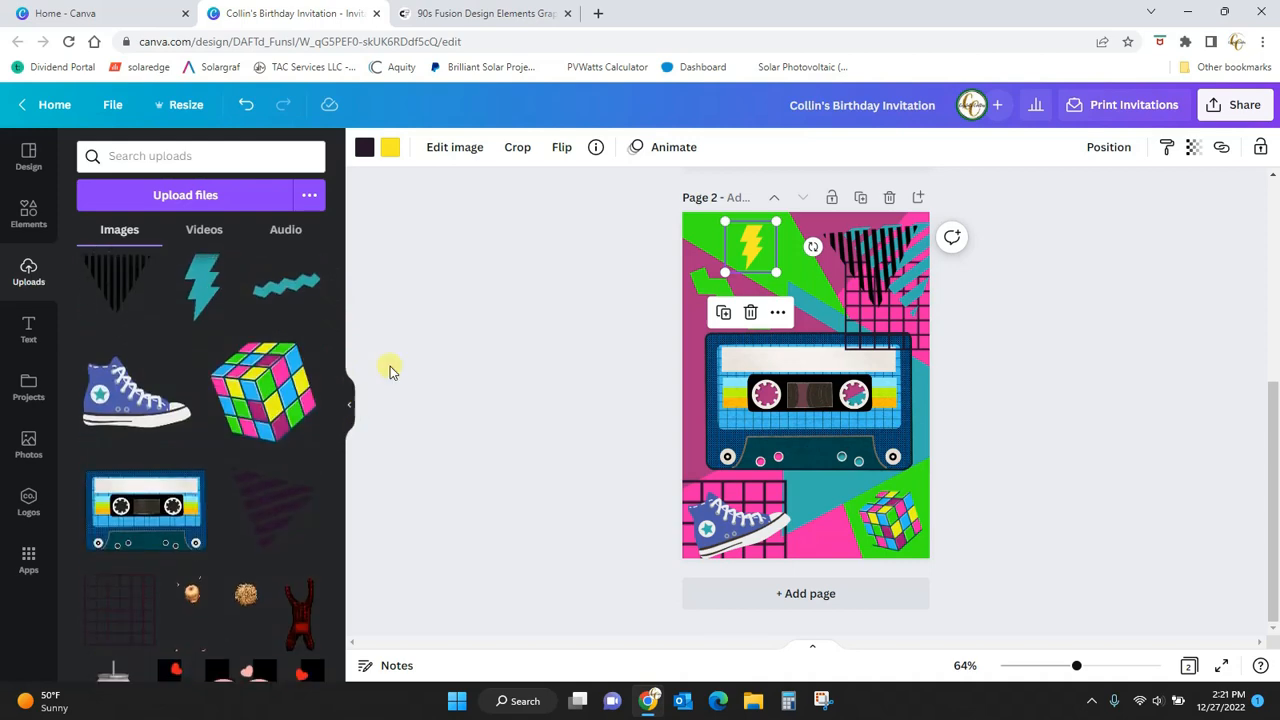
{"action": "left_click_drag", "start_coordinate": [755, 245], "coordinate": [860, 337]}
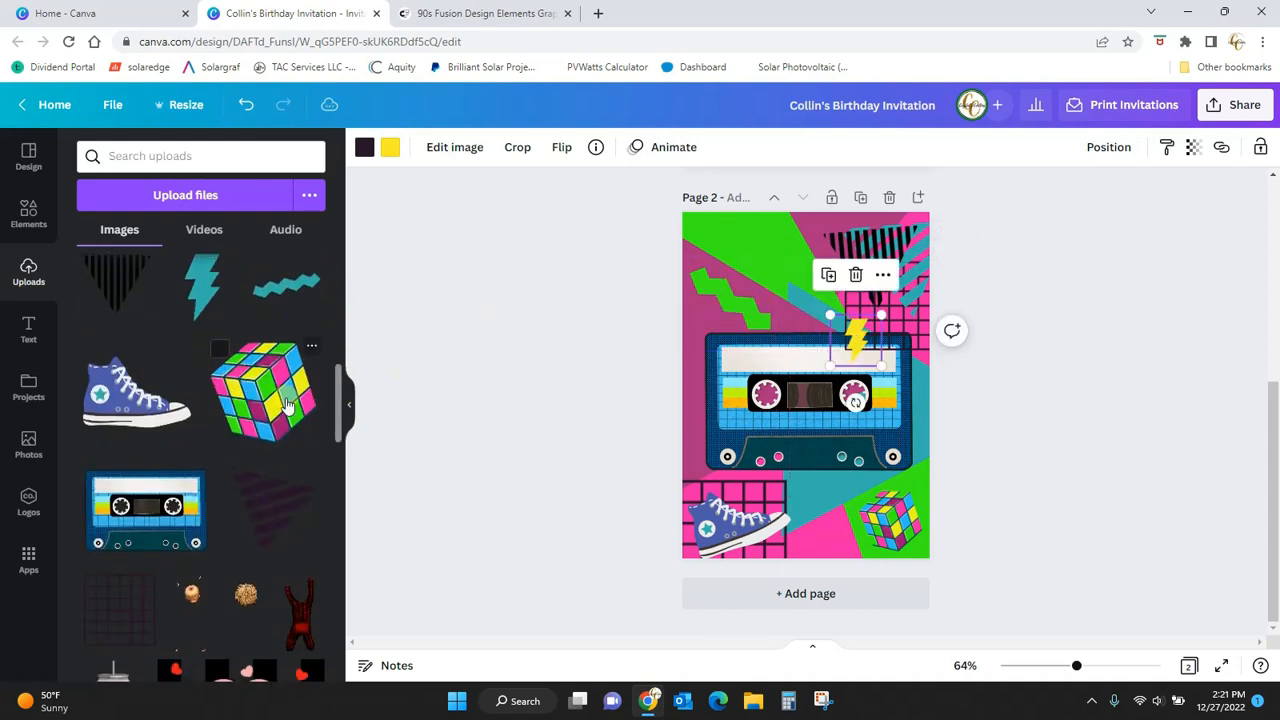
{"action": "left_click_drag", "start_coordinate": [287, 403], "coordinate": [784, 256]}
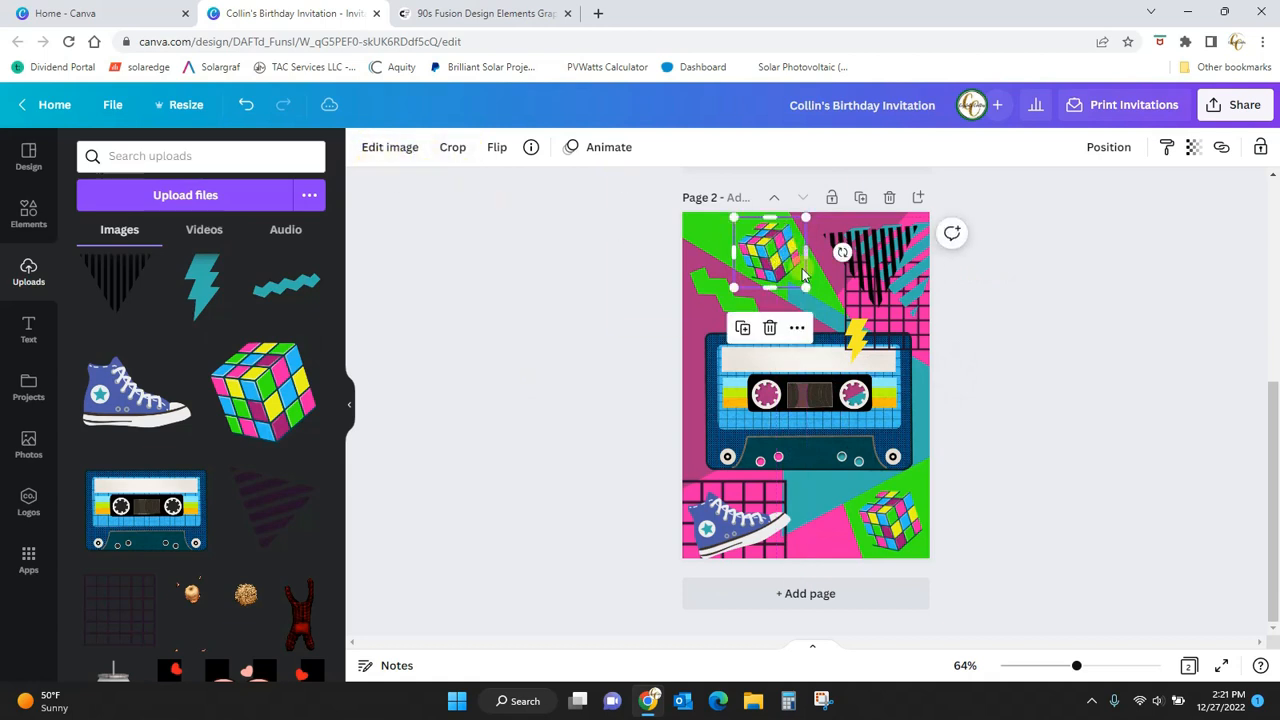
{"action": "key", "text": "Delete"}
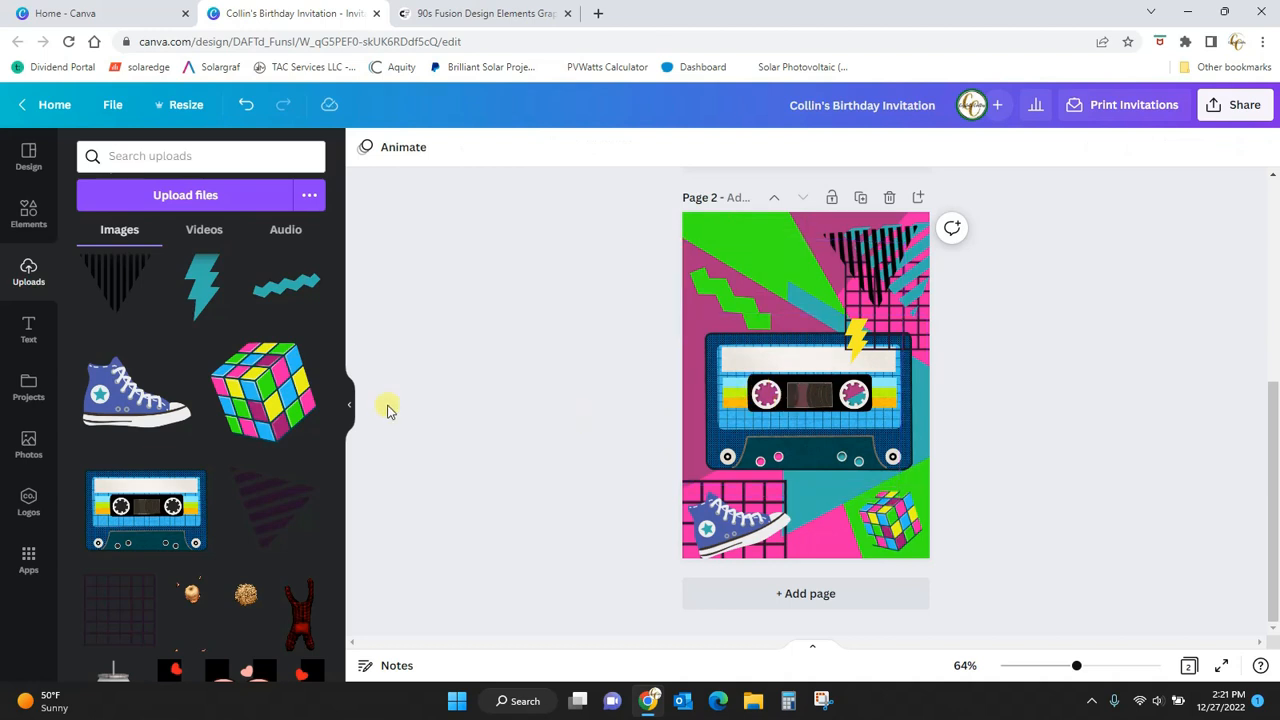
{"action": "left_click", "coordinate": [123, 412]}
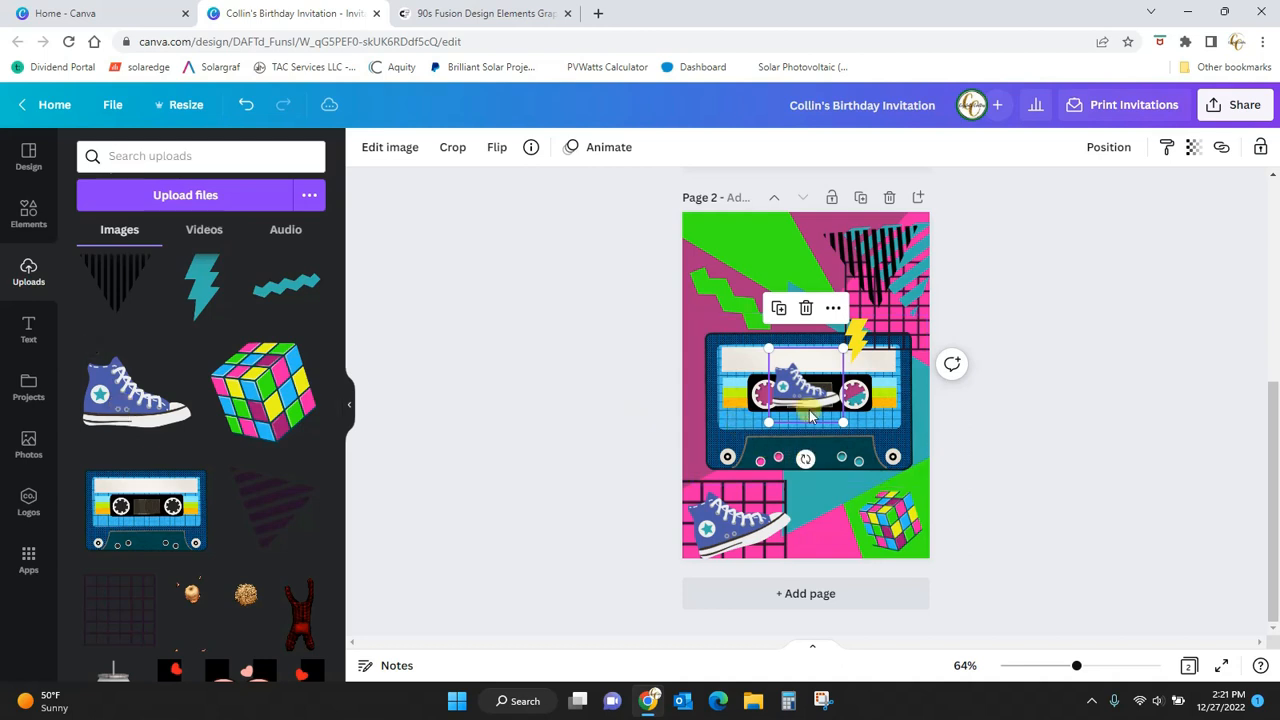
{"action": "left_click_drag", "start_coordinate": [800, 400], "coordinate": [776, 262]}
{"action": "key", "text": "Delete"}
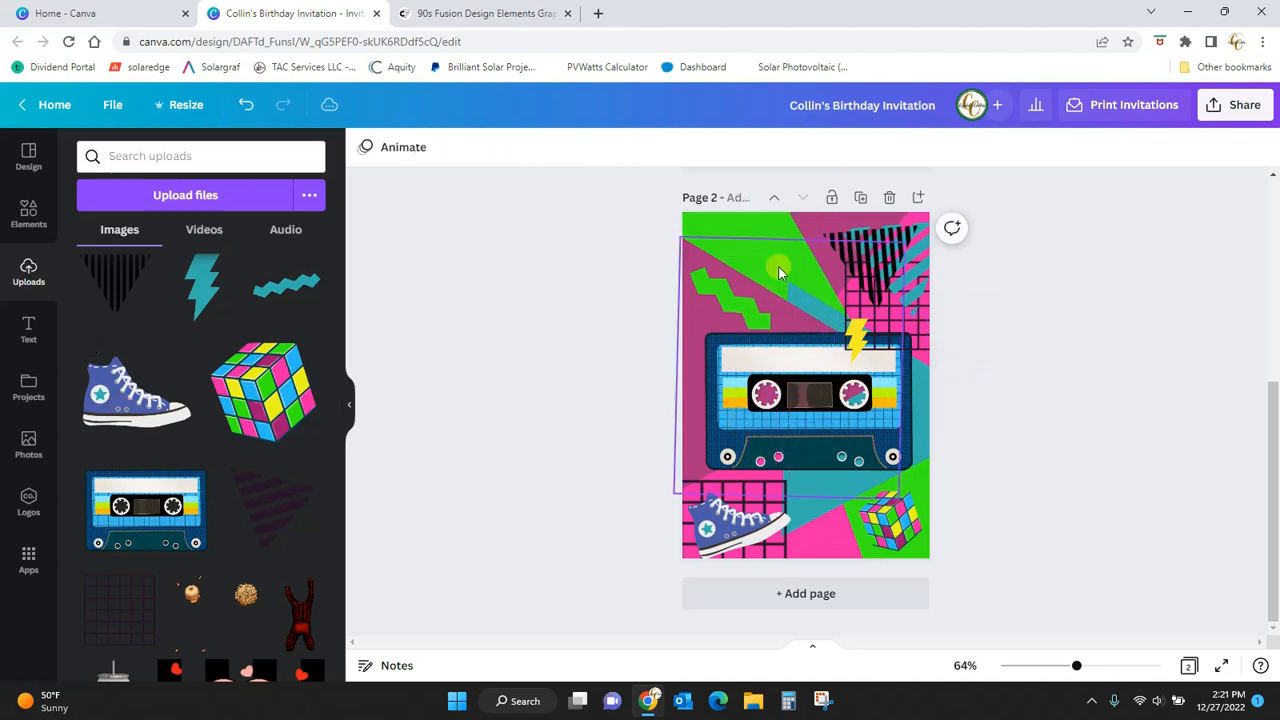
Step: Add the uploaded black striped triangle to page 2's upper green area, recoloring its black and dark purple hot pink and its teal yellow
{"action": "left_click", "coordinate": [117, 281]}
{"action": "left_click_drag", "start_coordinate": [800, 365], "coordinate": [768, 250]}
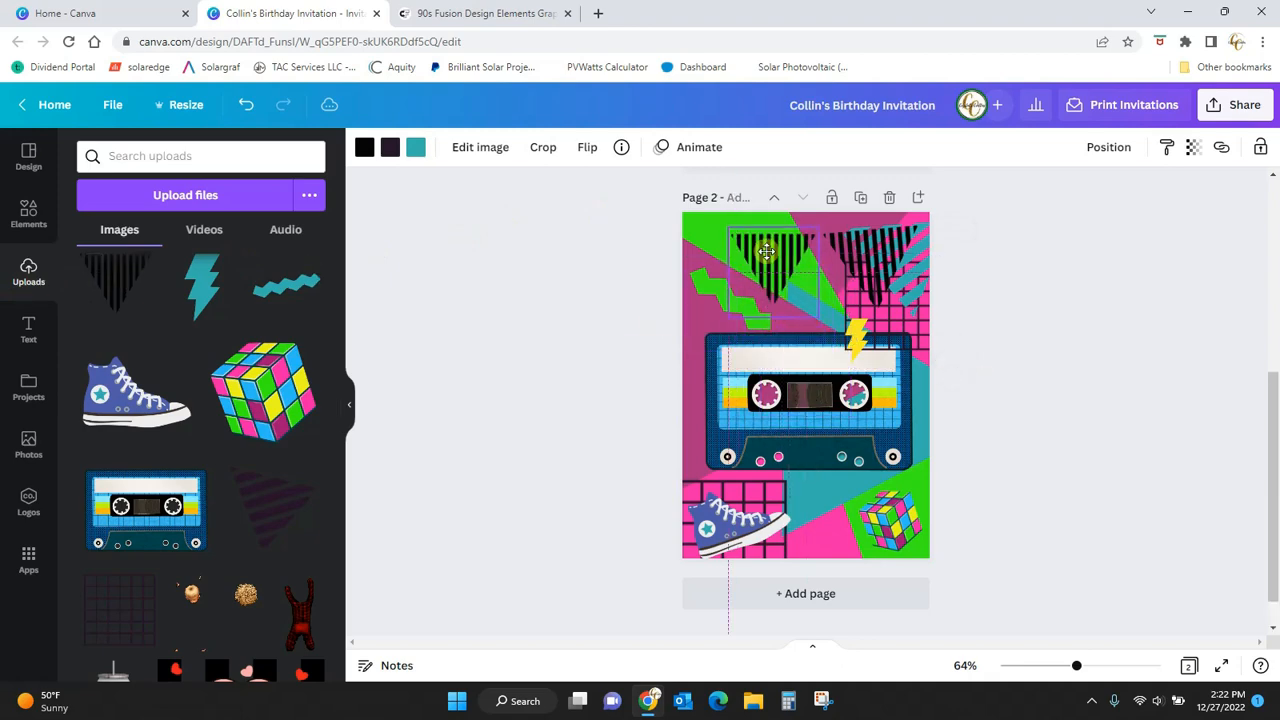
{"action": "left_click", "coordinate": [417, 148]}
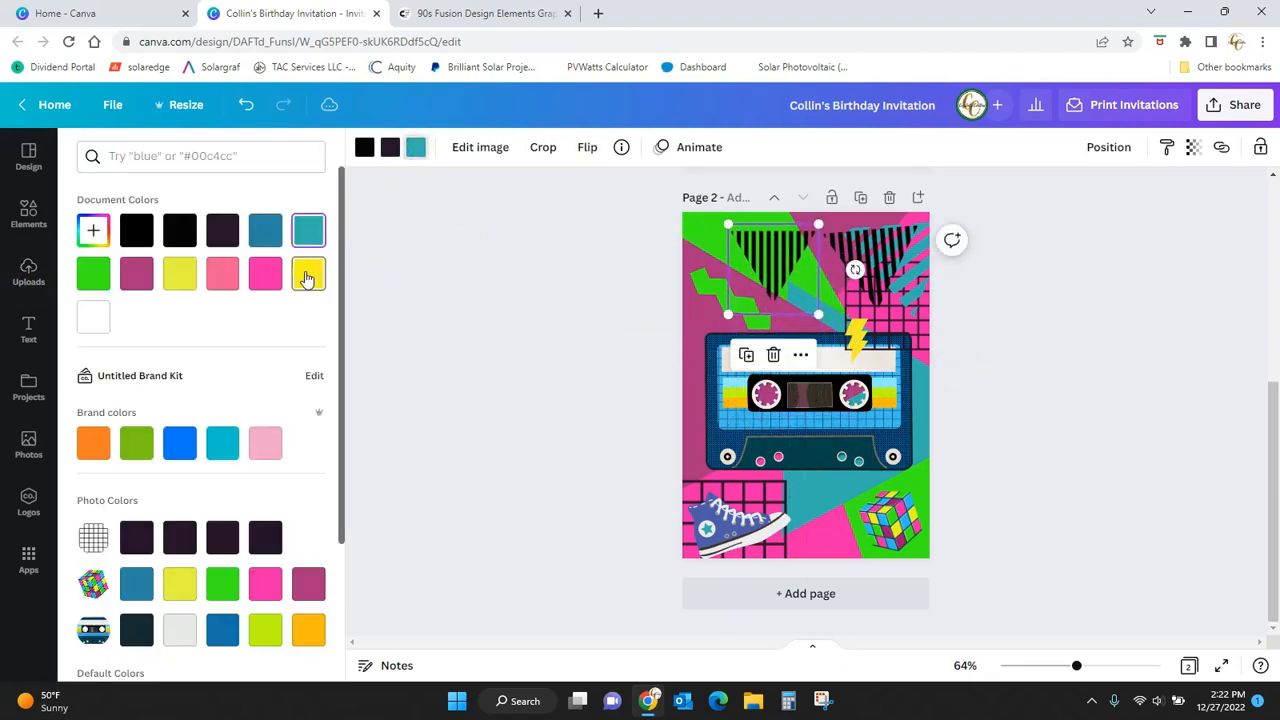
{"action": "left_click", "coordinate": [307, 274]}
{"action": "left_click", "coordinate": [390, 152]}
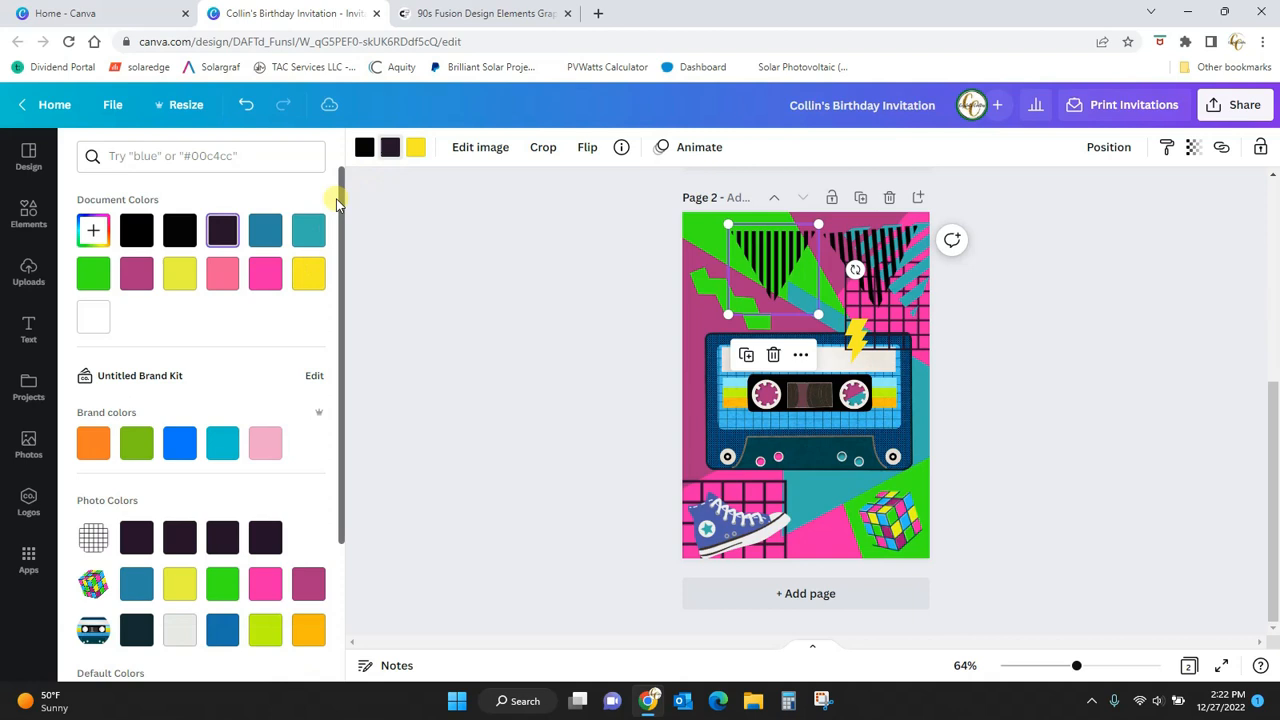
{"action": "left_click", "coordinate": [265, 274]}
{"action": "left_click", "coordinate": [364, 147]}
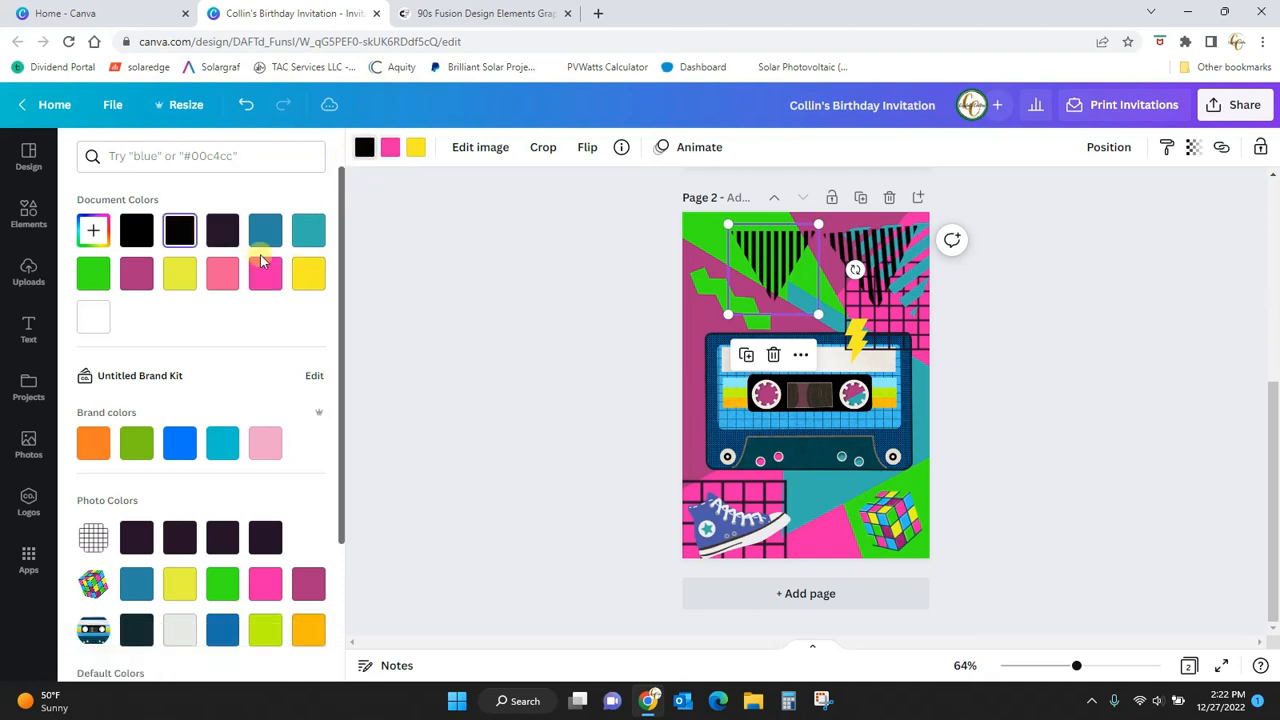
{"action": "left_click", "coordinate": [265, 274]}
{"action": "left_click", "coordinate": [512, 270]}
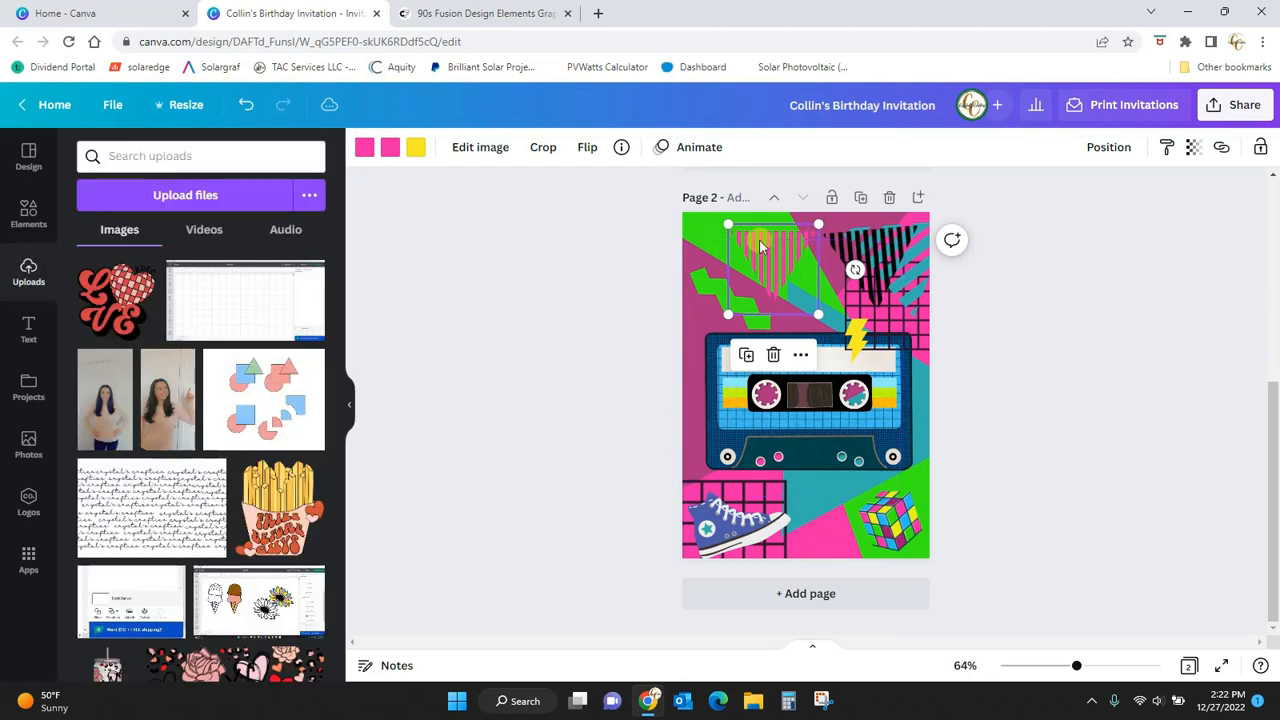
{"action": "mouse_move", "coordinate": [761, 243]}
{"action": "left_mouse_down"}
{"action": "mouse_move", "coordinate": [734, 260]}
{"action": "mouse_move", "coordinate": [749, 236]}
{"action": "left_mouse_up"}
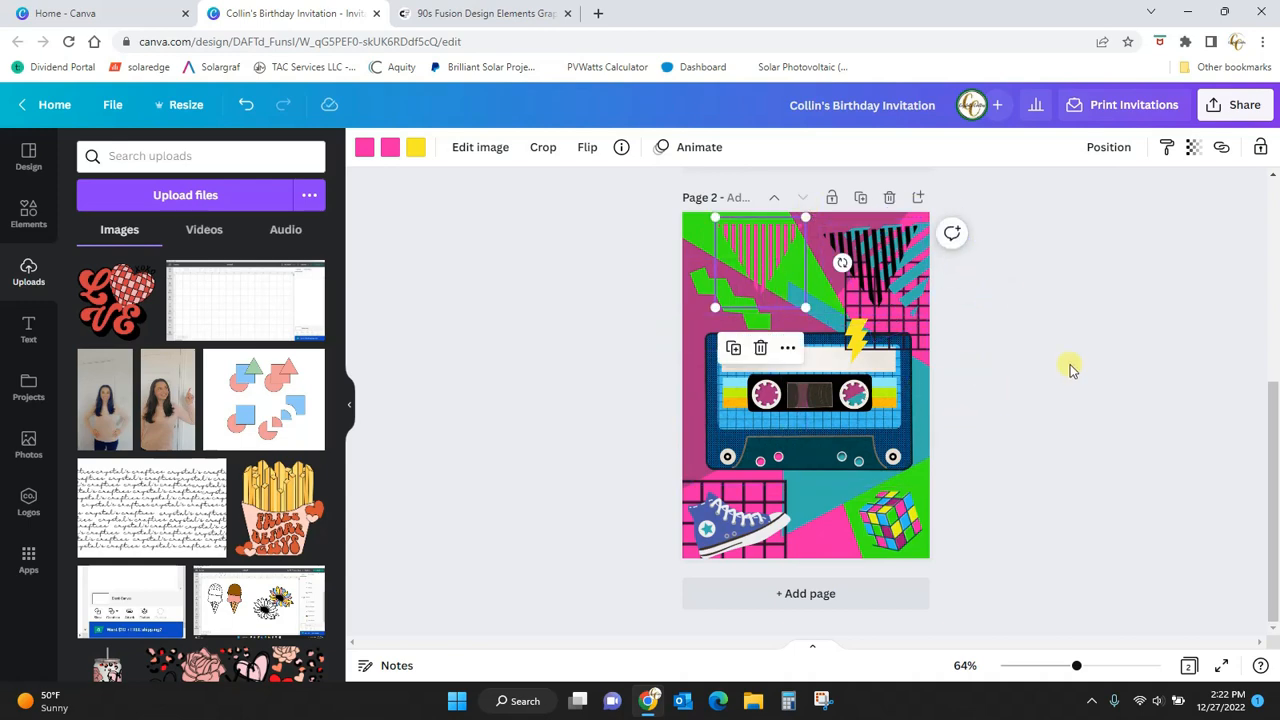
Step: Remove the blue cassette tape from page 2
{"action": "left_click_drag", "start_coordinate": [1275, 467], "coordinate": [1275, 287]}
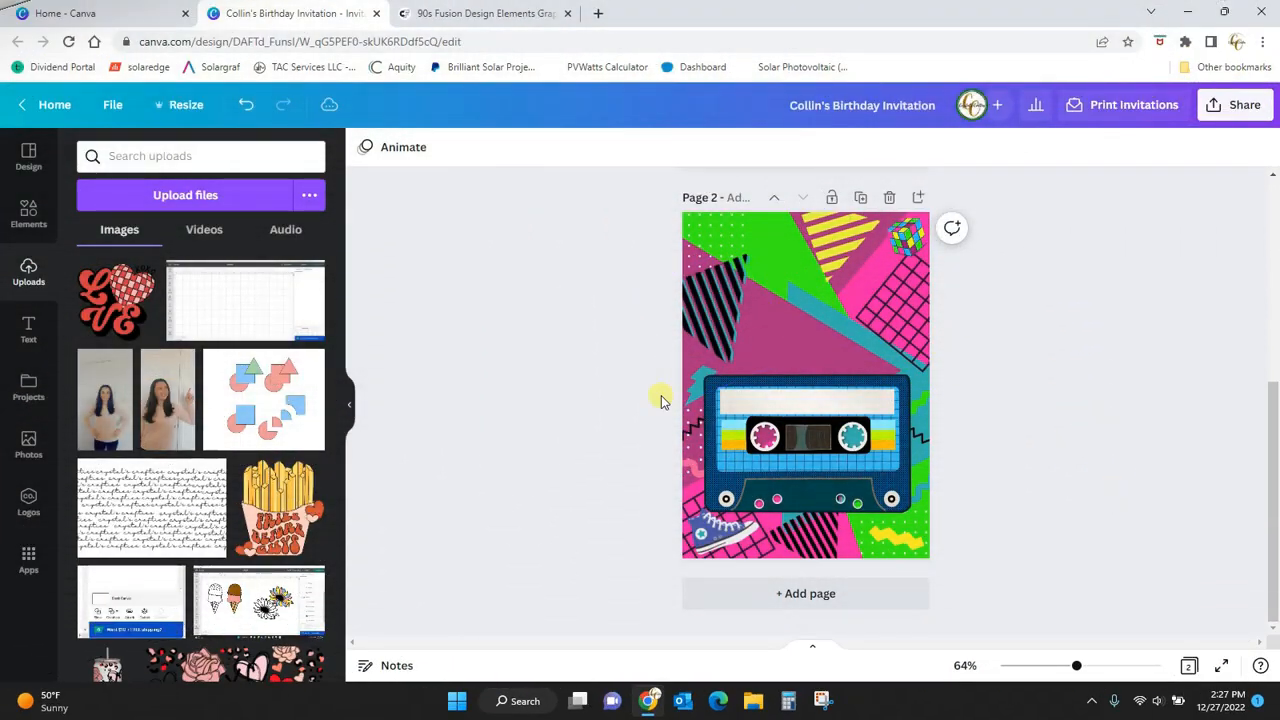
{"action": "left_click_drag", "start_coordinate": [871, 400], "coordinate": [870, 382]}
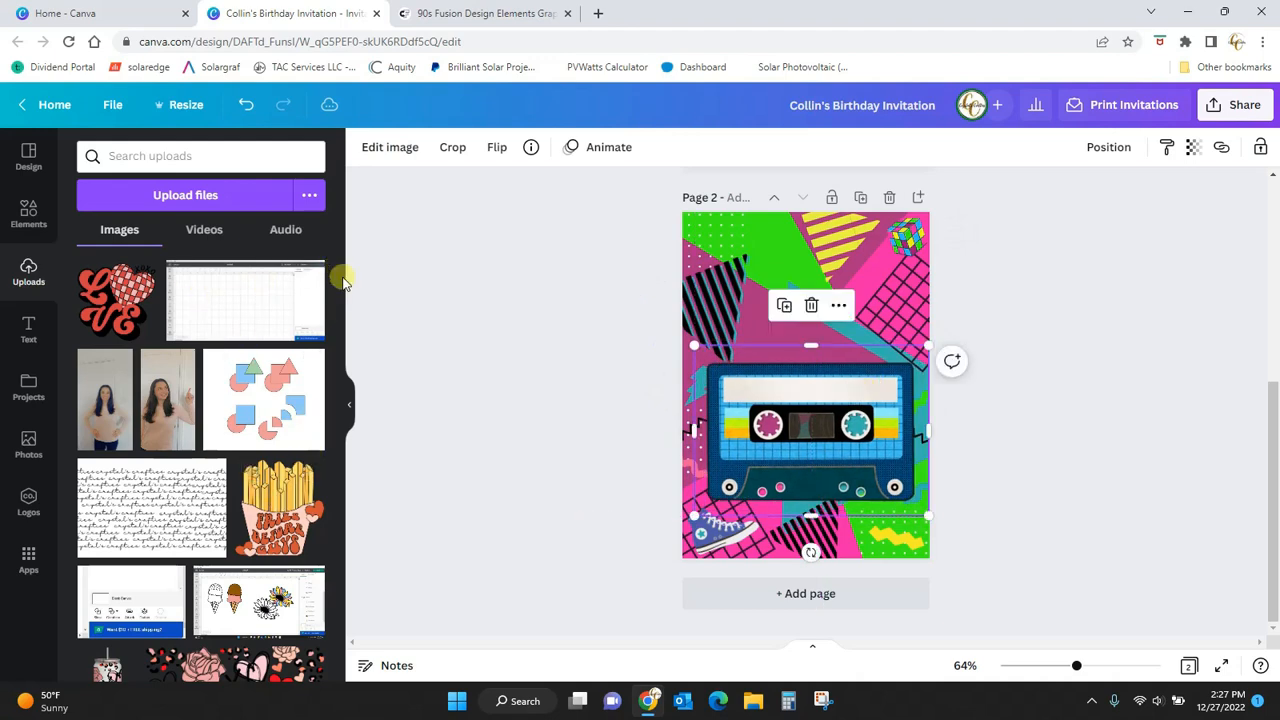
{"action": "left_click_drag", "start_coordinate": [337, 334], "coordinate": [337, 386]}
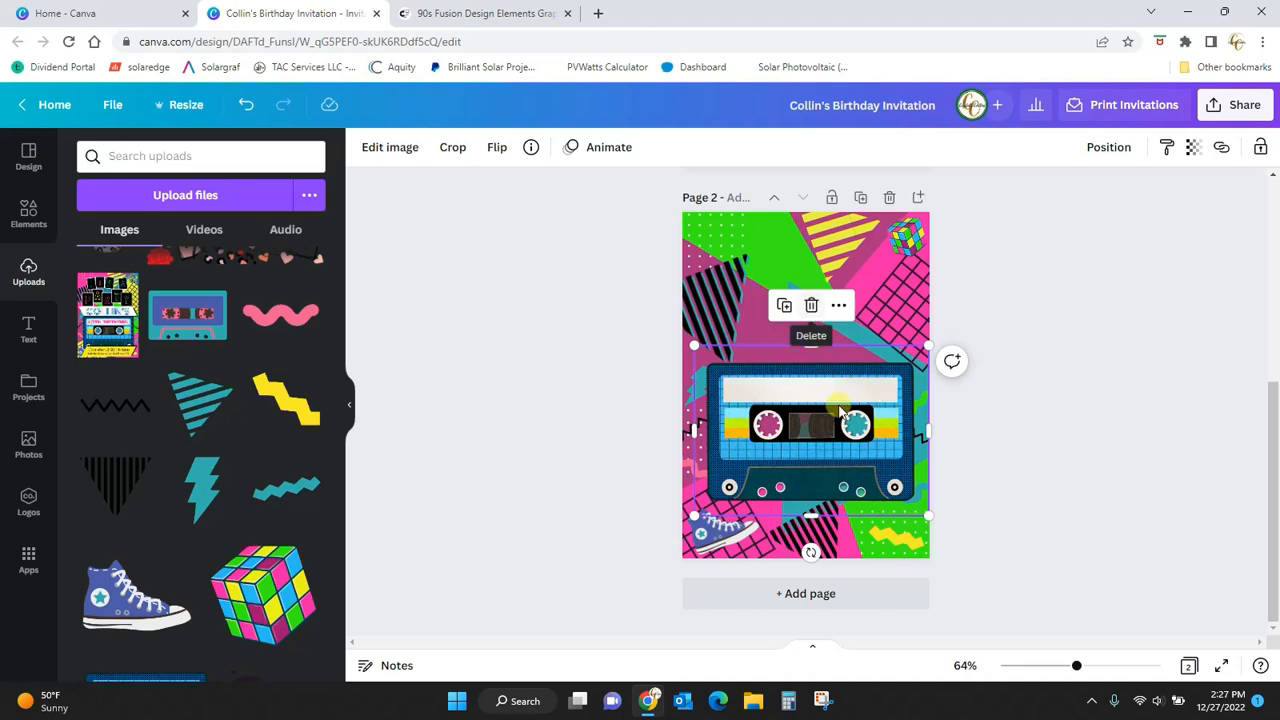
{"action": "left_click", "coordinate": [811, 308]}
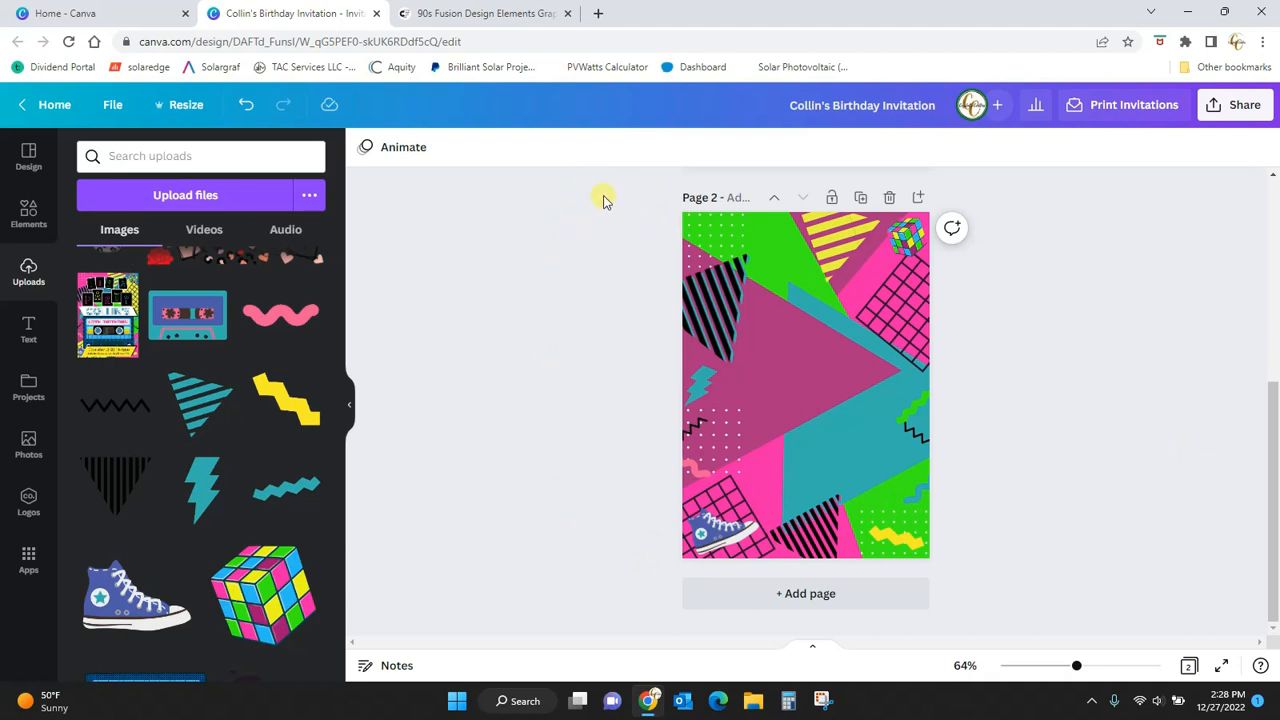
Step: Group all the background elements on page 2, shift the group slightly, and return to page 1
{"action": "left_click_drag", "start_coordinate": [603, 197], "coordinate": [1048, 601]}
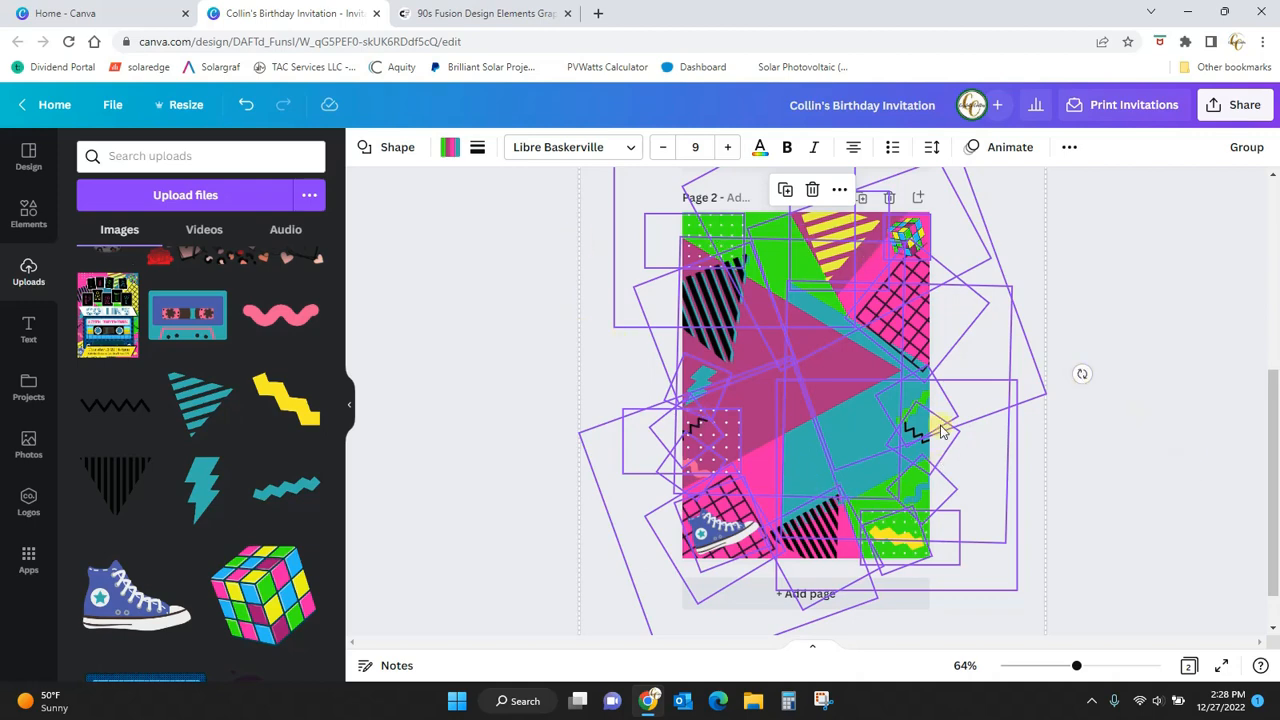
{"action": "left_click", "coordinate": [1247, 148]}
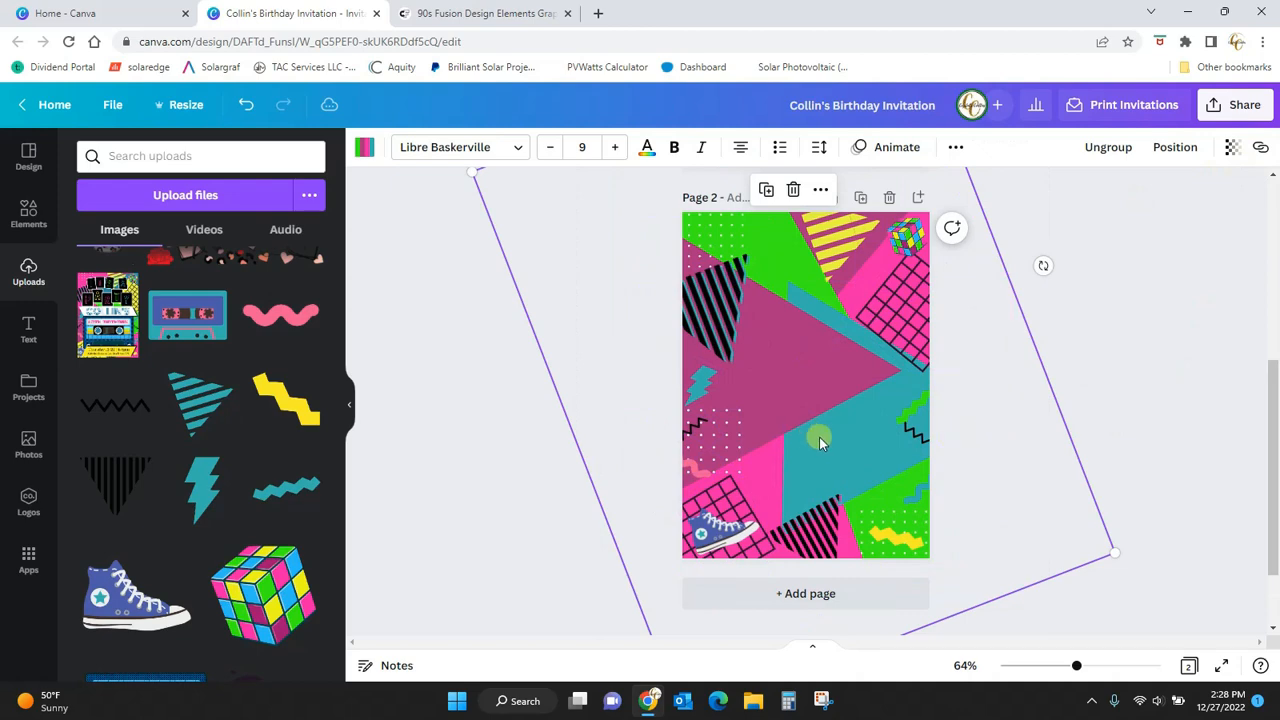
{"action": "mouse_move", "coordinate": [819, 440]}
{"action": "left_mouse_down"}
{"action": "mouse_move", "coordinate": [768, 444]}
{"action": "mouse_move", "coordinate": [1006, 463]}
{"action": "mouse_move", "coordinate": [780, 492]}
{"action": "mouse_move", "coordinate": [790, 440]}
{"action": "mouse_move", "coordinate": [820, 460]}
{"action": "mouse_move", "coordinate": [809, 434]}
{"action": "left_mouse_up"}
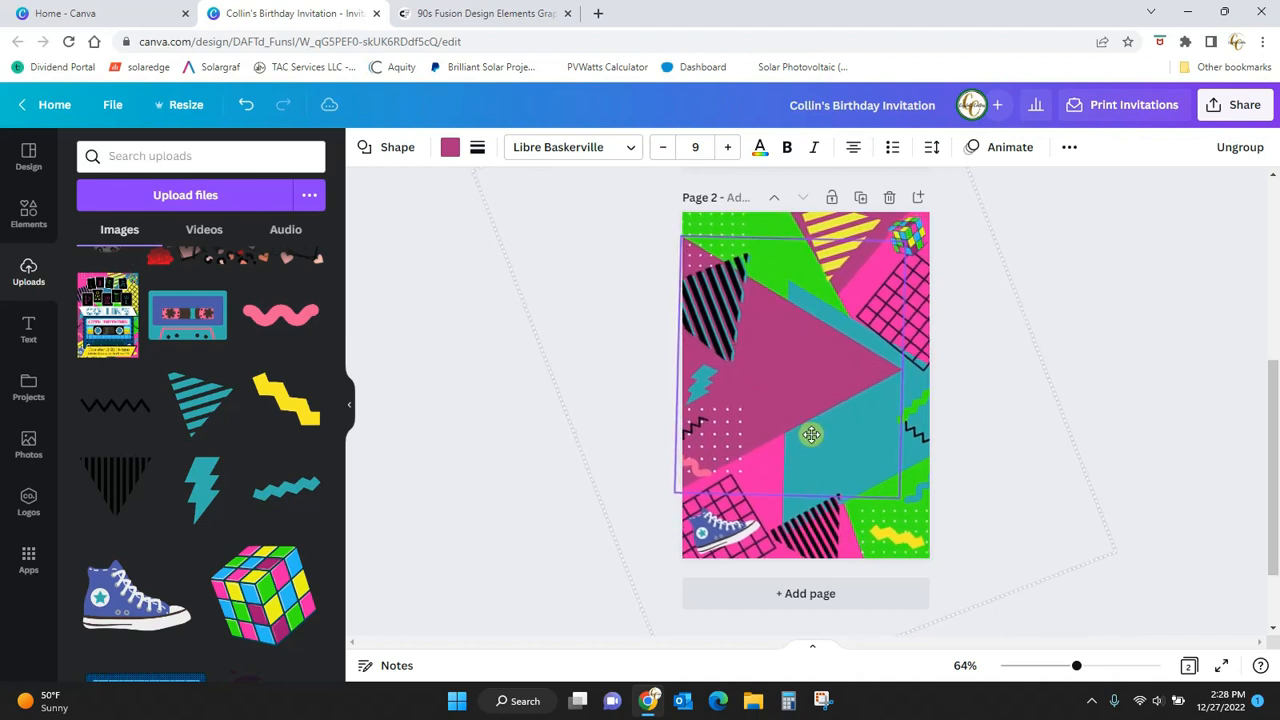
{"action": "left_click", "coordinate": [1163, 437]}
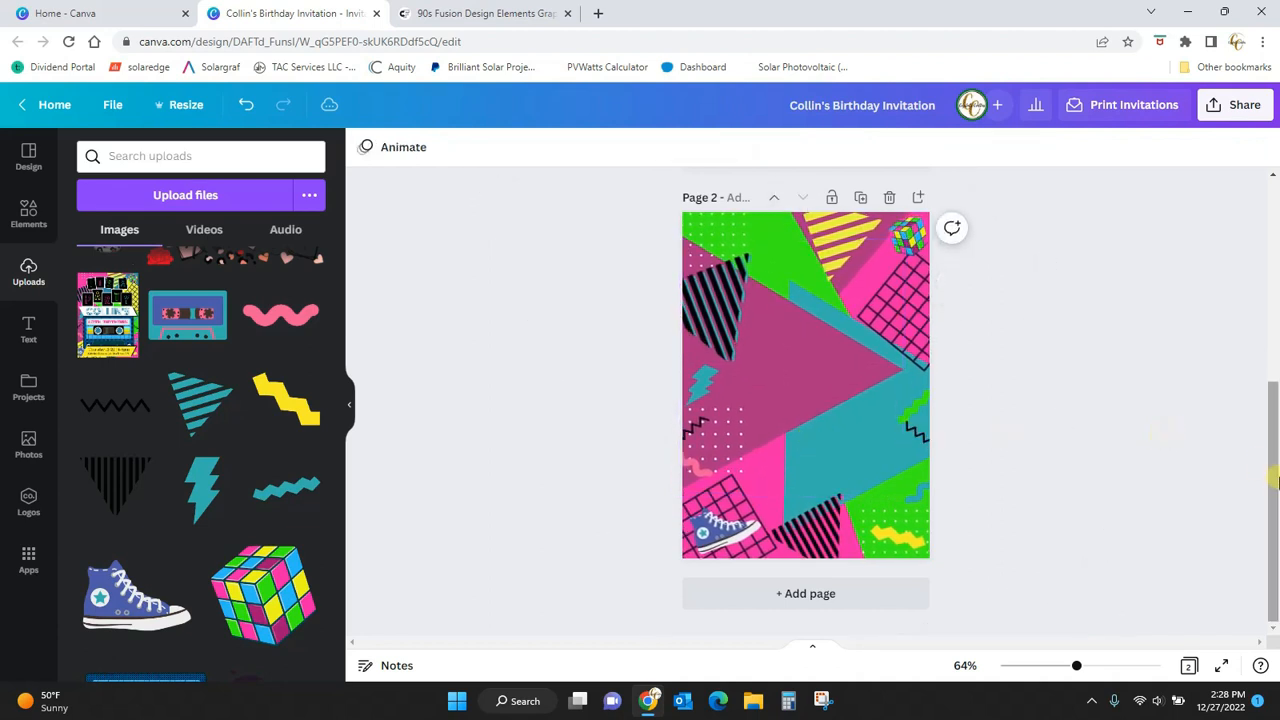
{"action": "left_click_drag", "start_coordinate": [1272, 470], "coordinate": [1276, 285]}
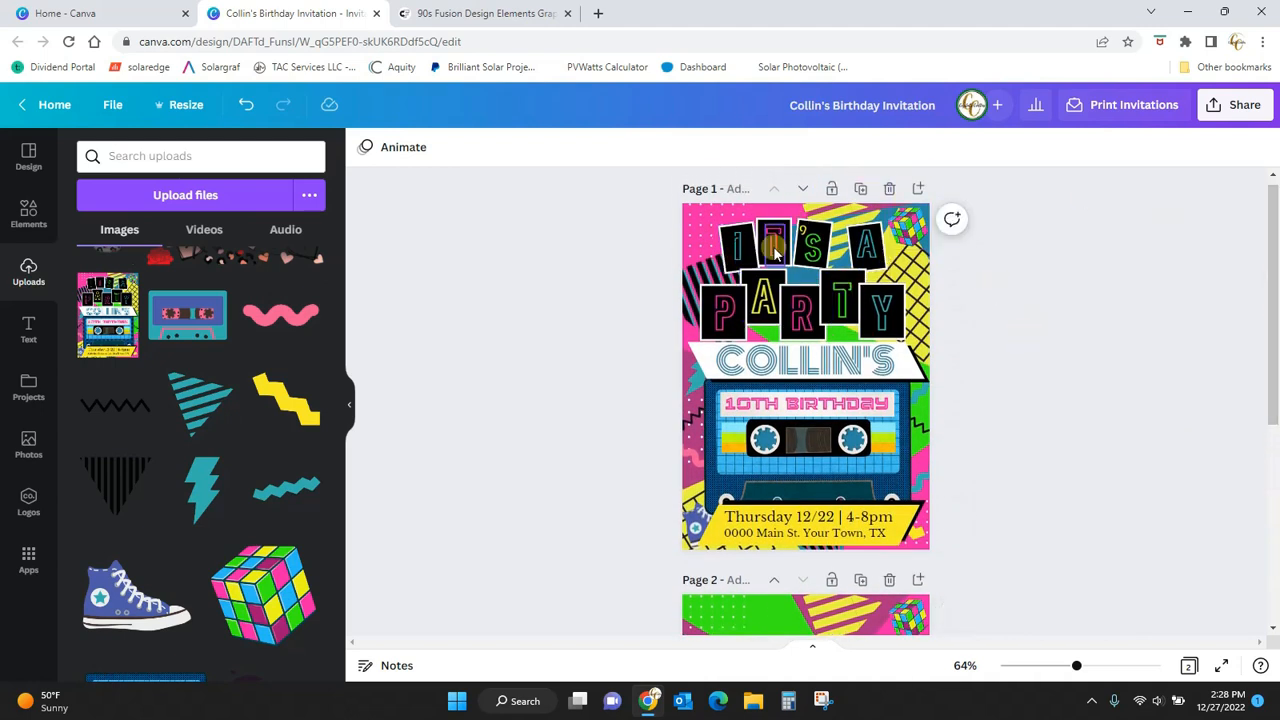
Step: Add a square shape to page 2, reshape it into a smaller upright rectangle, and color it black
{"action": "left_click", "coordinate": [28, 215]}
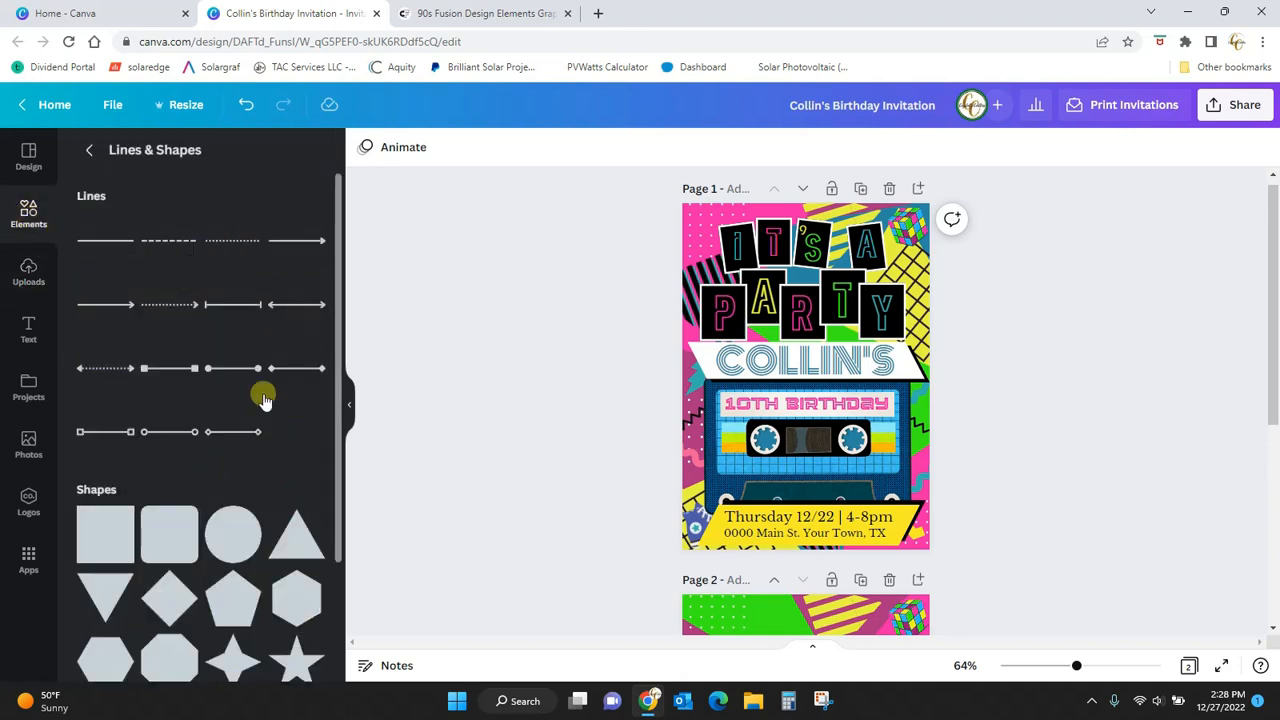
{"action": "left_click", "coordinate": [94, 557]}
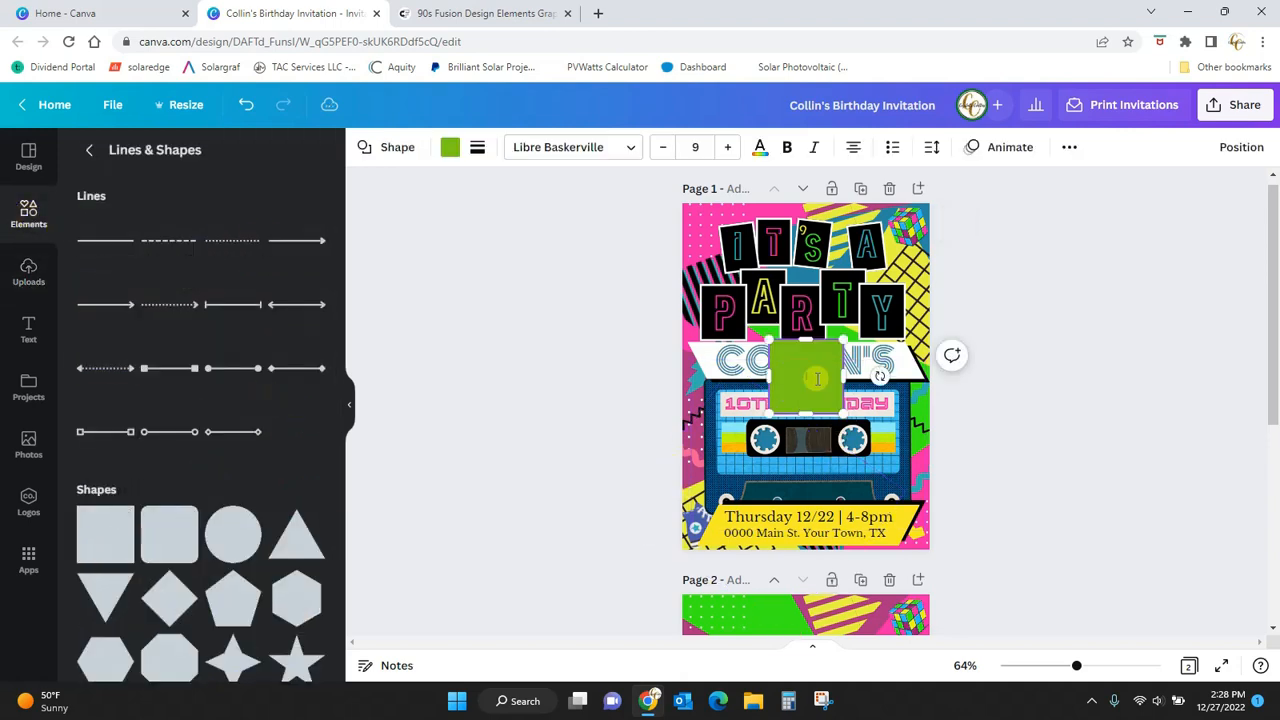
{"action": "scroll", "coordinate": [1149, 380], "scroll_direction": "up", "scroll_amount": 1}
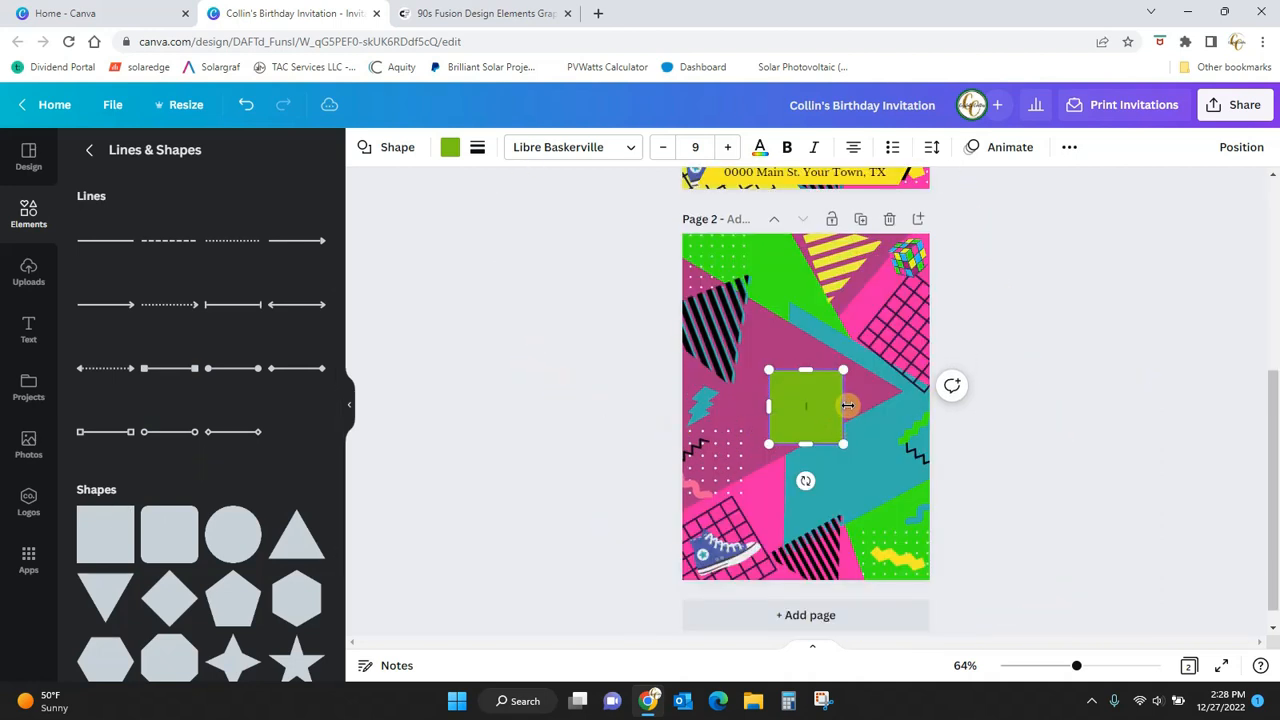
{"action": "left_click_drag", "start_coordinate": [845, 405], "coordinate": [797, 425]}
{"action": "left_click", "coordinate": [449, 150]}
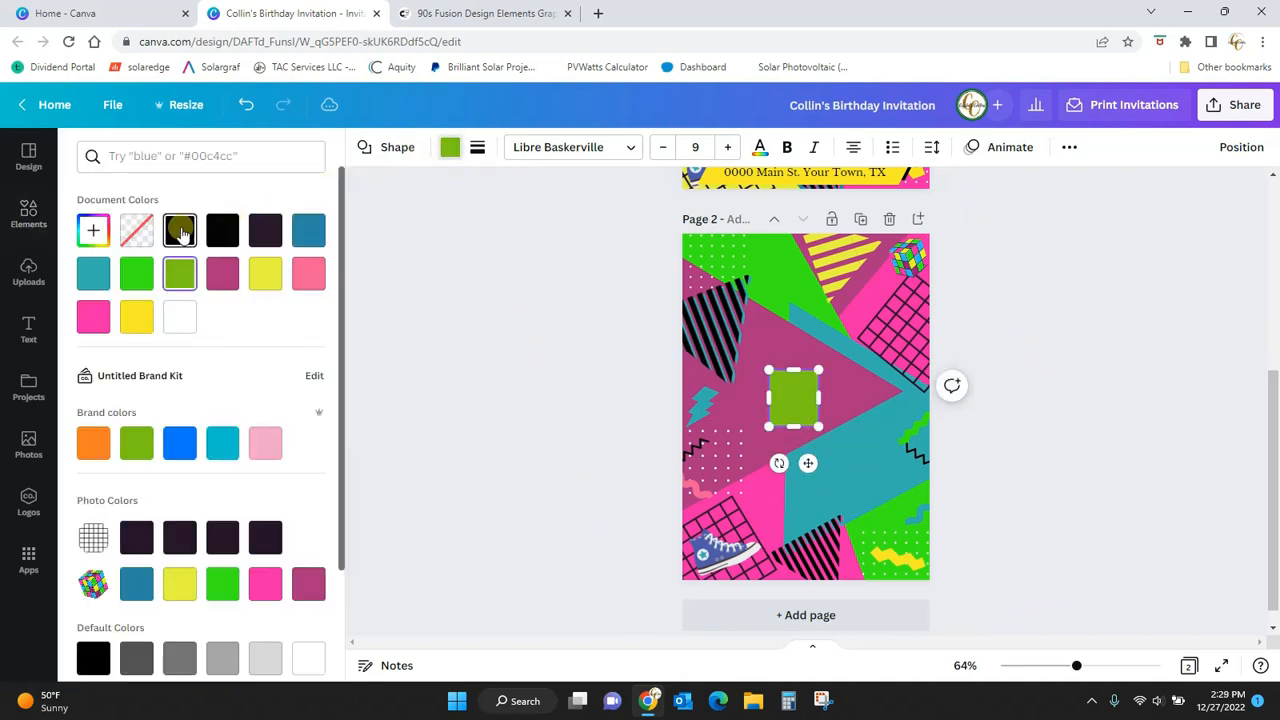
{"action": "left_click", "coordinate": [181, 232]}
{"action": "left_click", "coordinate": [491, 394]}
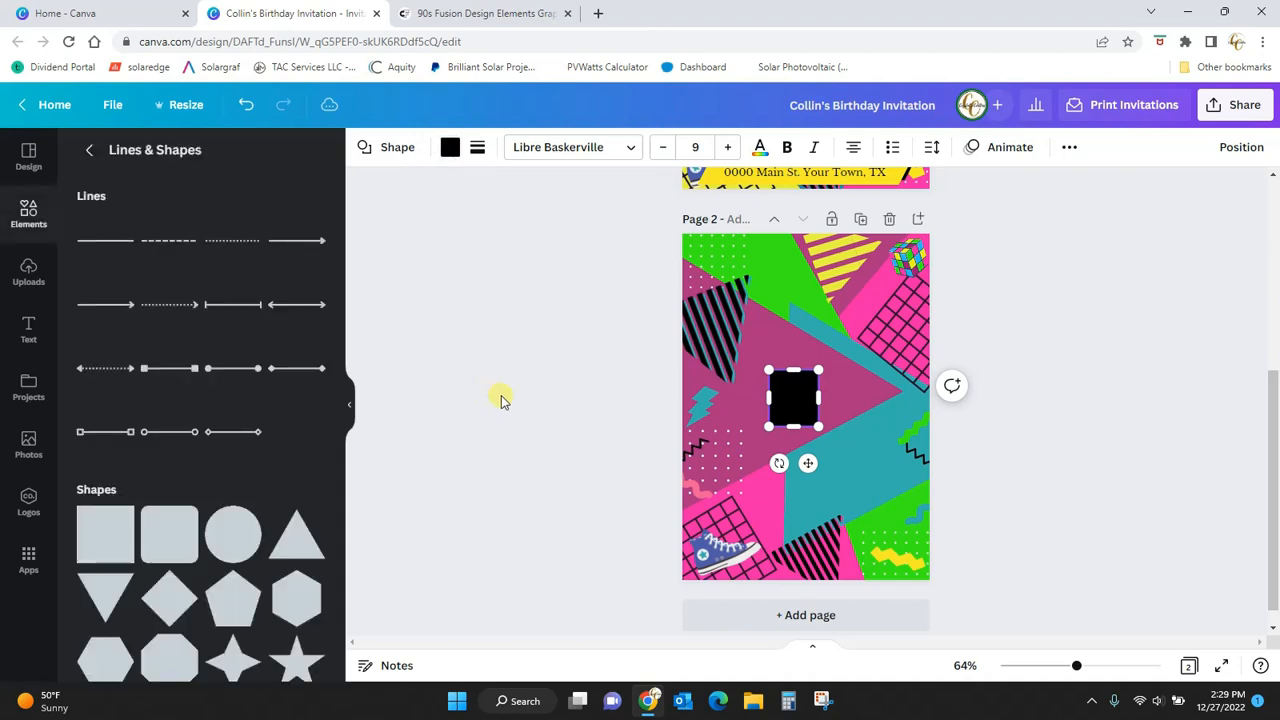
{"action": "left_click", "coordinate": [503, 400]}
Step: Reposition the black rectangle on page 2 and duplicate it to make a row of three
{"action": "mouse_move", "coordinate": [1272, 490]}
{"action": "left_mouse_down"}
{"action": "mouse_move", "coordinate": [1272, 313]}
{"action": "mouse_move", "coordinate": [1272, 483]}
{"action": "left_mouse_up"}
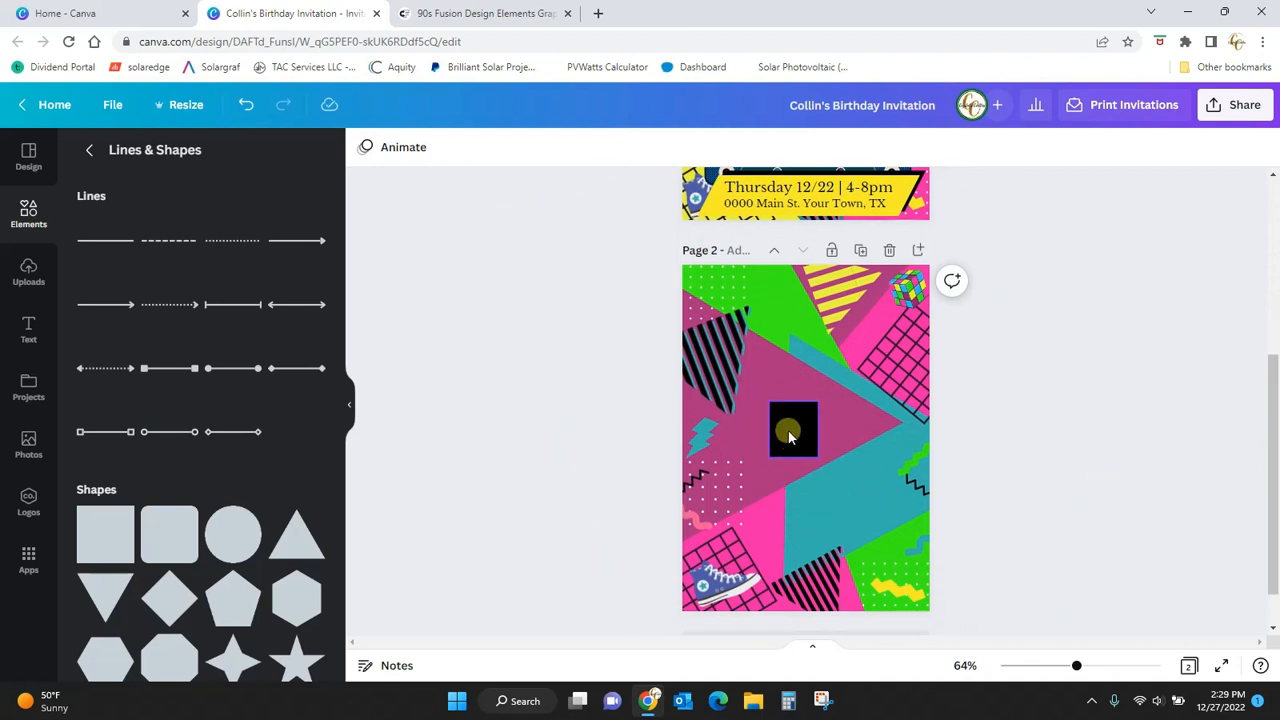
{"action": "left_click_drag", "start_coordinate": [789, 436], "coordinate": [817, 395]}
{"action": "right_click", "coordinate": [758, 406]}
{"action": "left_click", "coordinate": [813, 332]}
{"action": "right_click", "coordinate": [817, 396]}
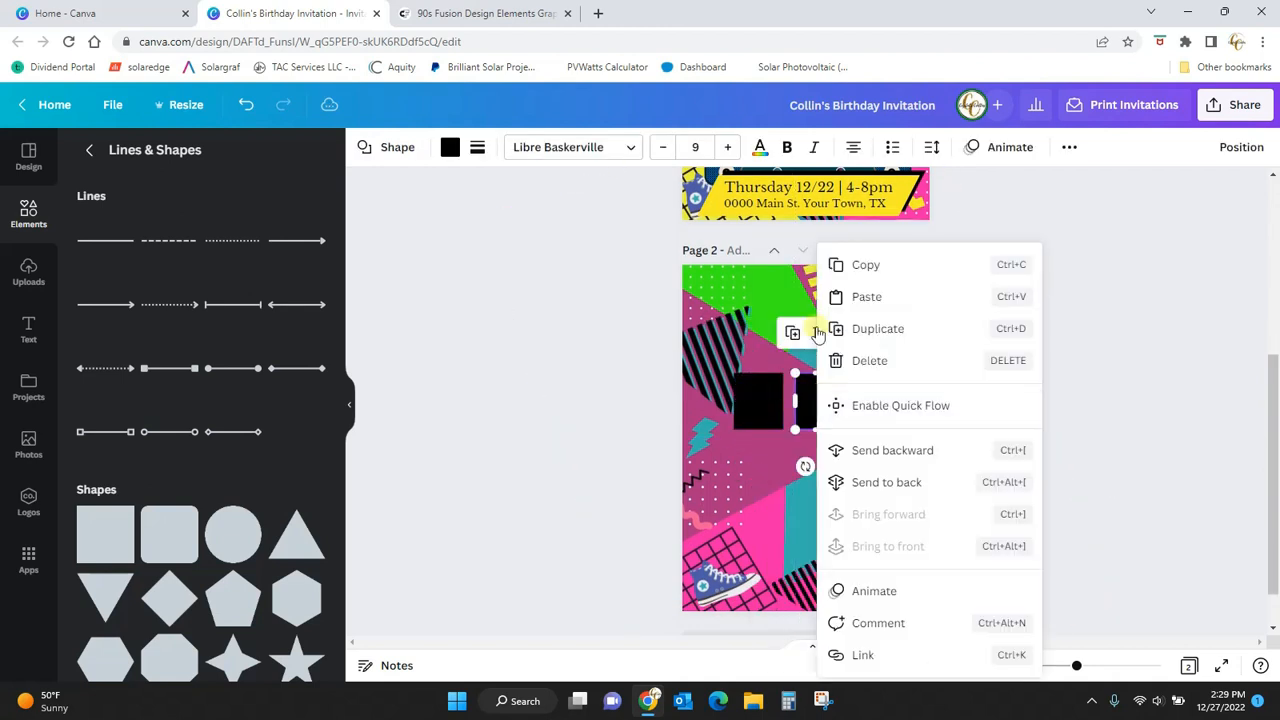
{"action": "left_click", "coordinate": [862, 329]}
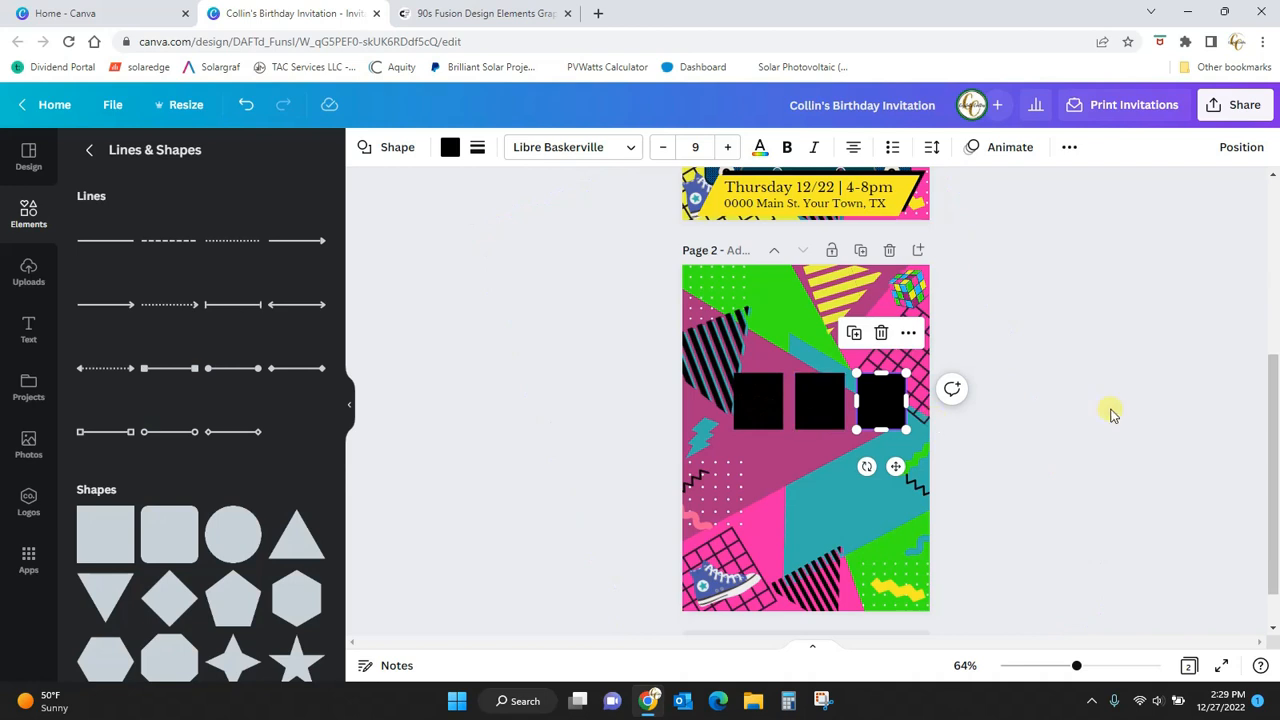
Step: Add a text box to page 2 containing the letter I in the Neoneon font
{"action": "scroll", "coordinate": [758, 362], "scroll_direction": "down", "scroll_amount": 1}
{"action": "left_click", "coordinate": [758, 362]}
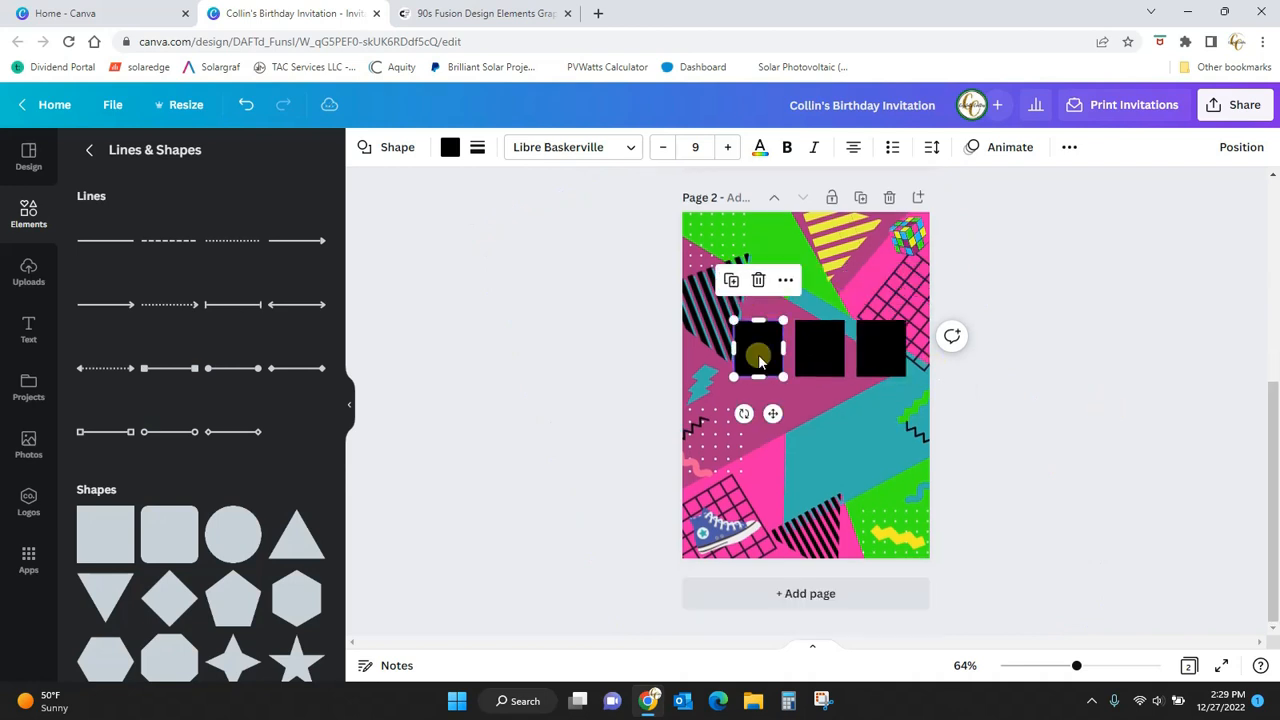
{"action": "left_click", "coordinate": [820, 478]}
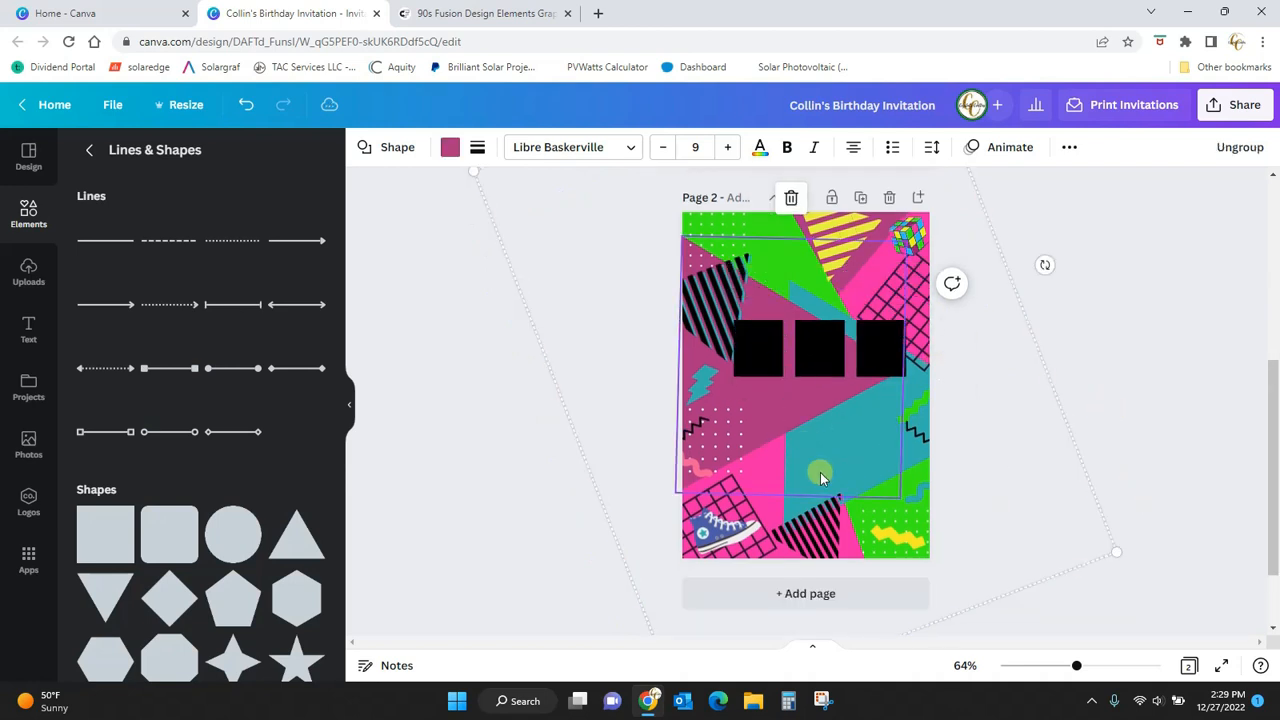
{"action": "left_click", "coordinate": [910, 458]}
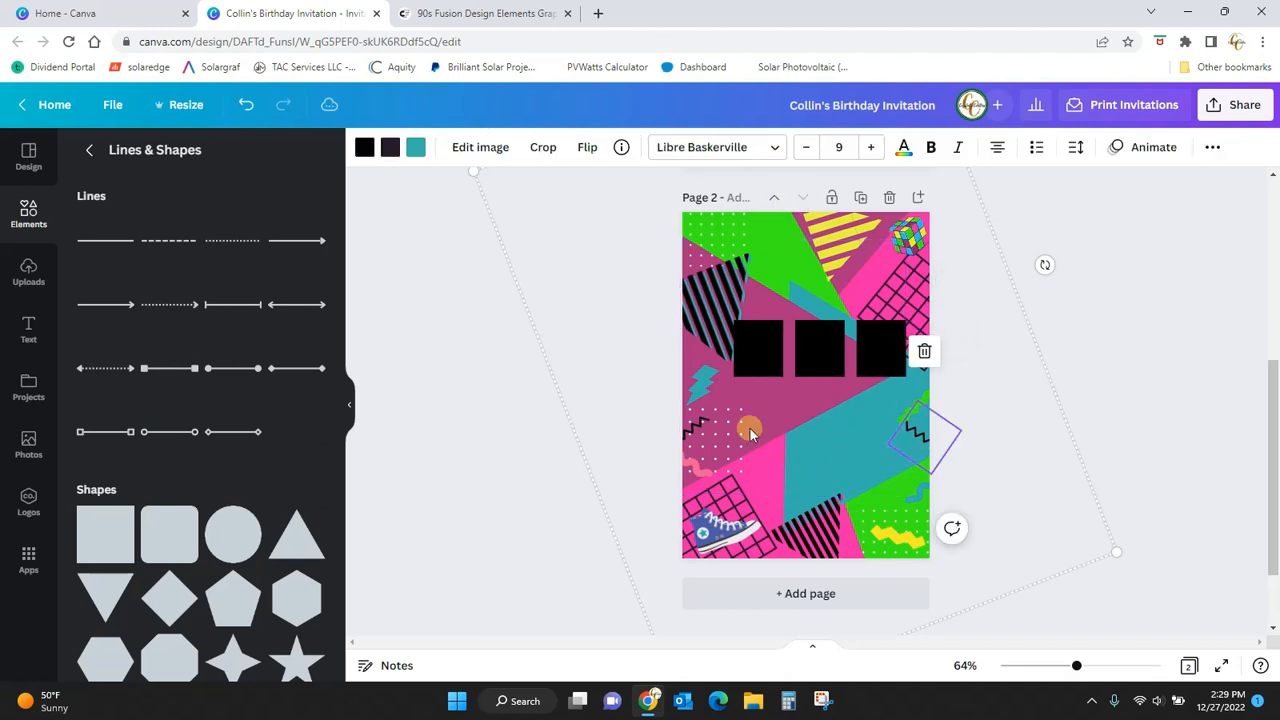
{"action": "key", "text": "t"}
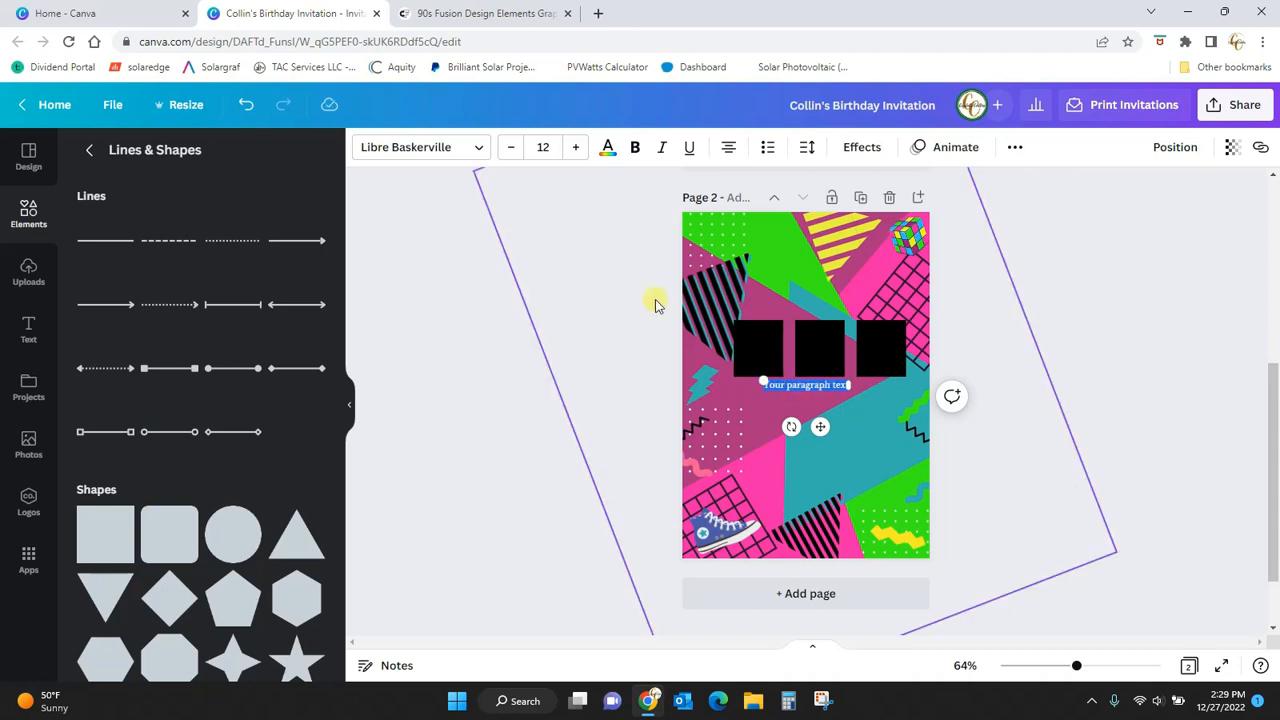
{"action": "left_click", "coordinate": [472, 151]}
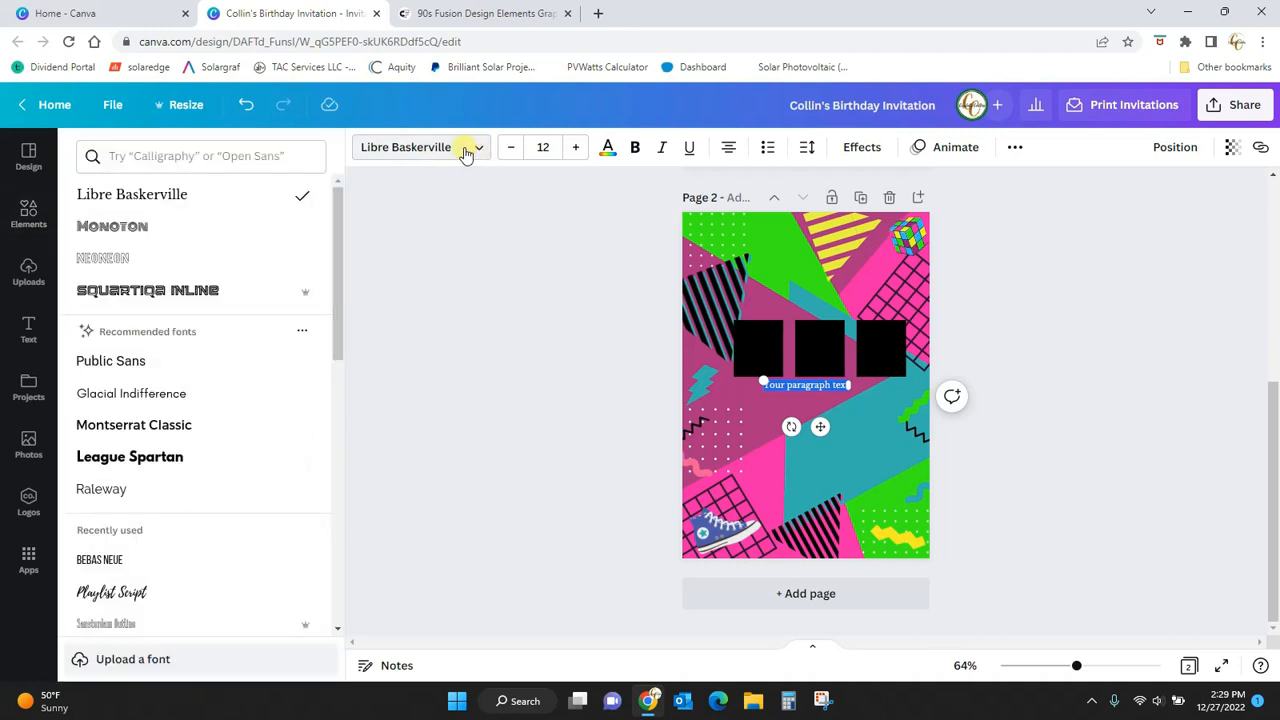
{"action": "left_click", "coordinate": [217, 155]}
{"action": "type", "text": "r"}
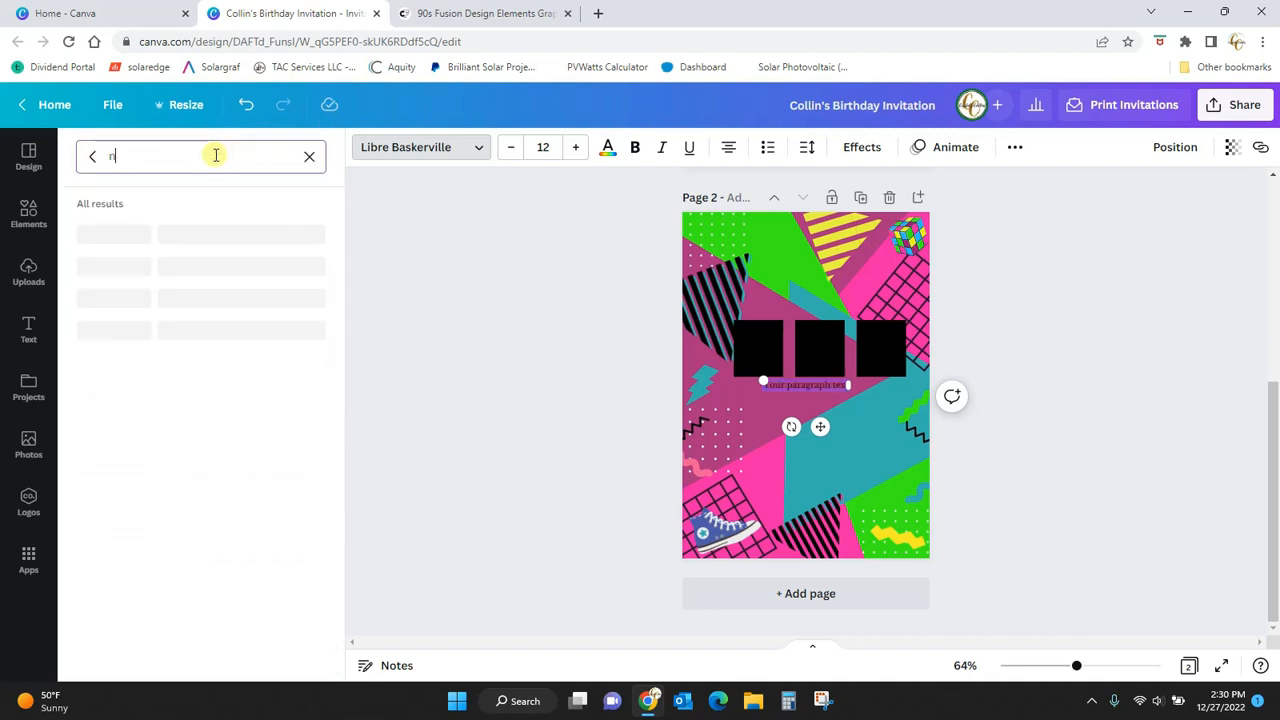
{"action": "type", "text": "eoneon"}
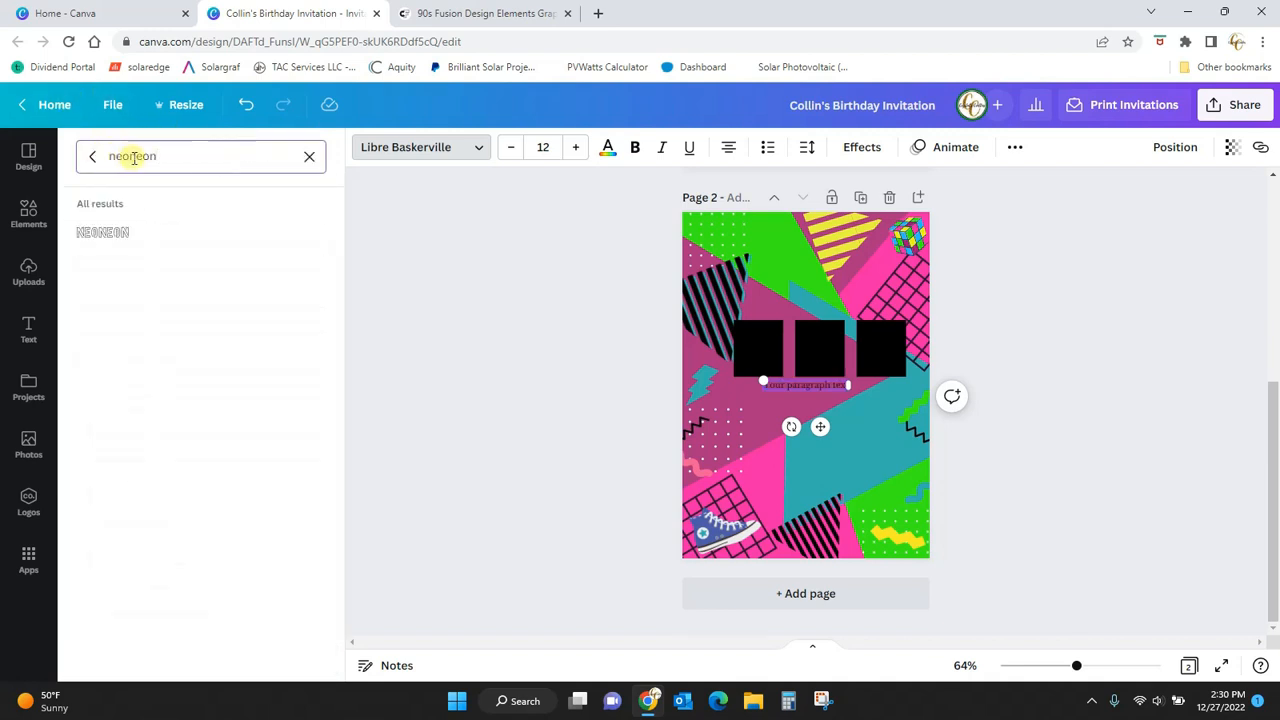
{"action": "left_click", "coordinate": [99, 236]}
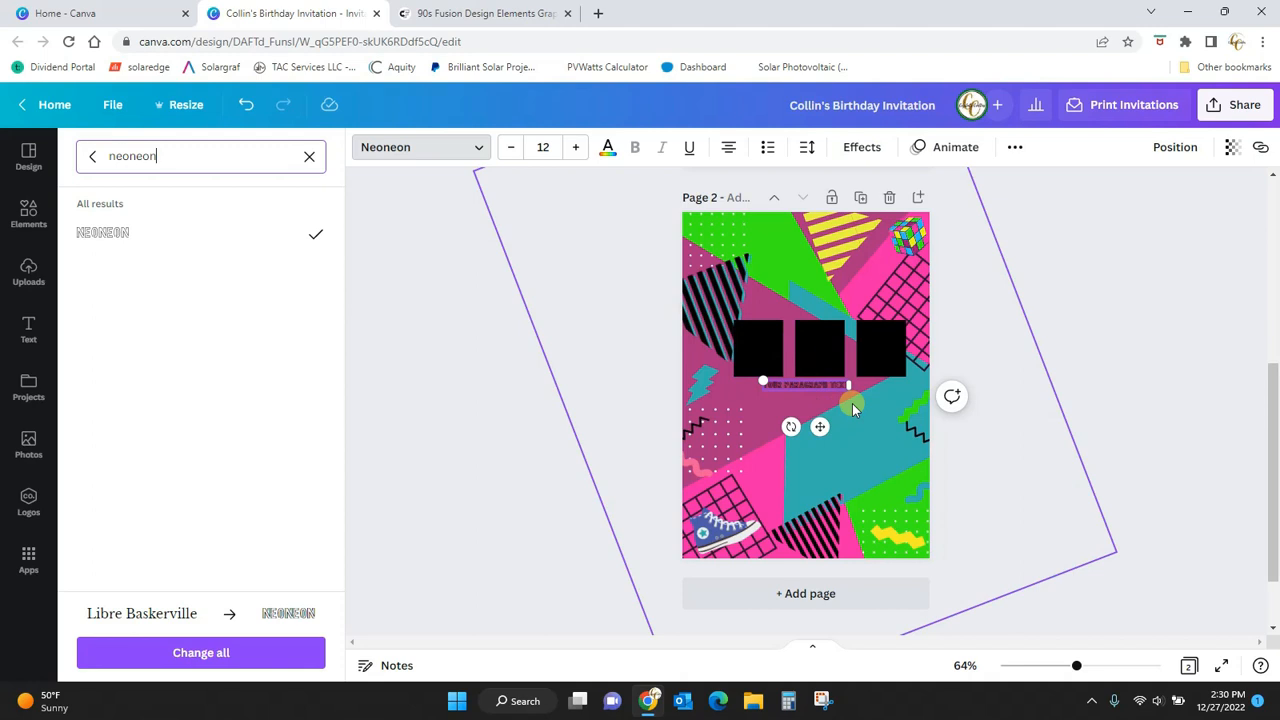
{"action": "type", "text": "i"}
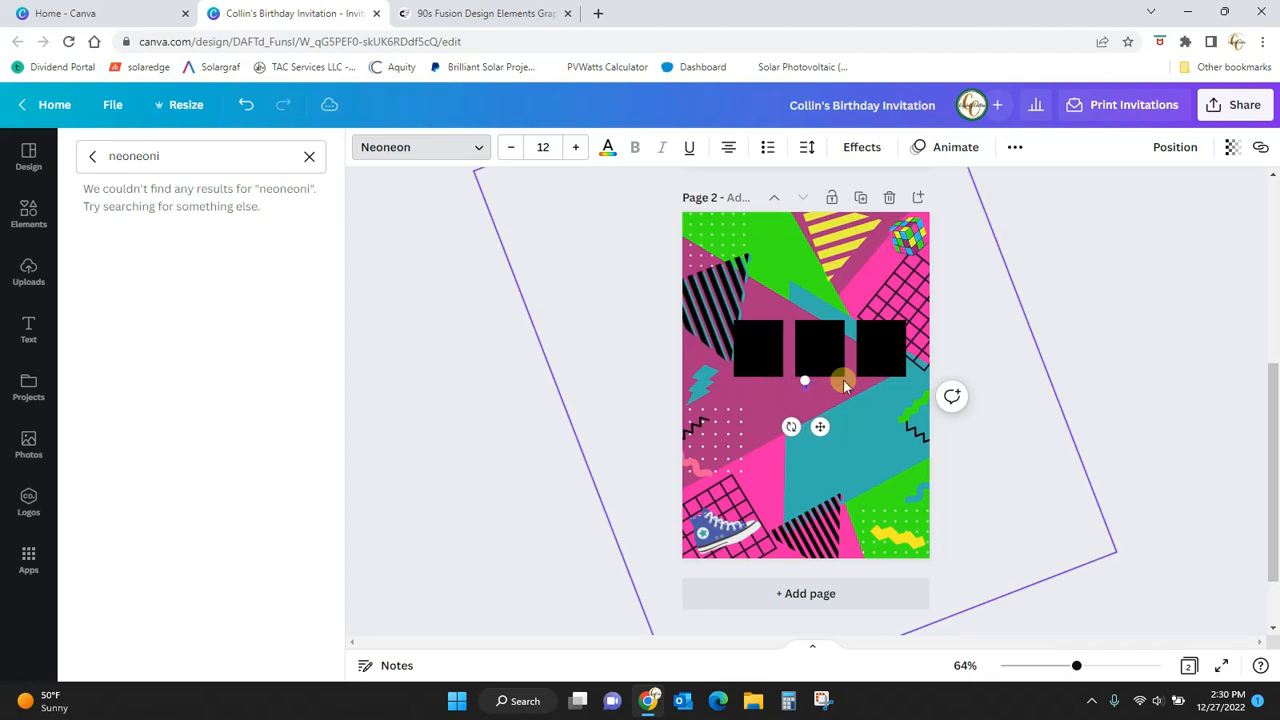
Step: Fit the letter I over the first black rectangle at size 64.2 and color it hot pink
{"action": "left_click_drag", "start_coordinate": [805, 380], "coordinate": [758, 349]}
{"action": "left_click", "coordinate": [1093, 411]}
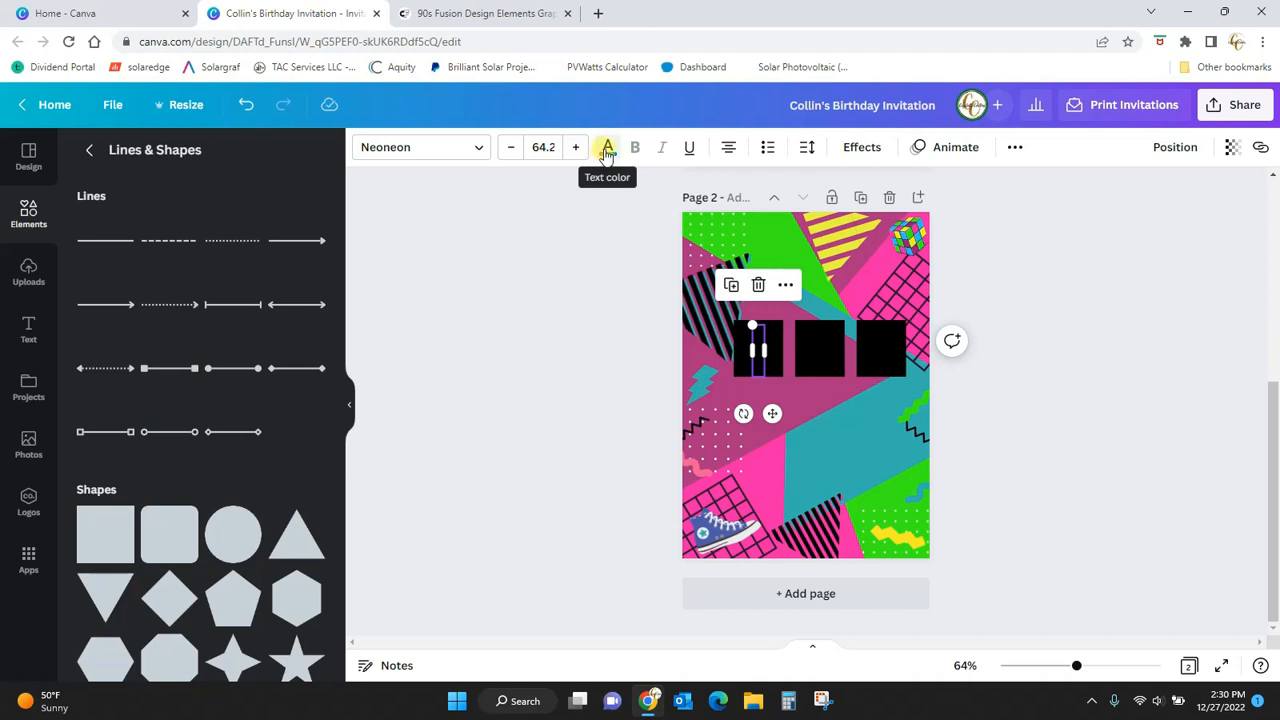
{"action": "left_click", "coordinate": [607, 150]}
{"action": "left_click", "coordinate": [265, 274]}
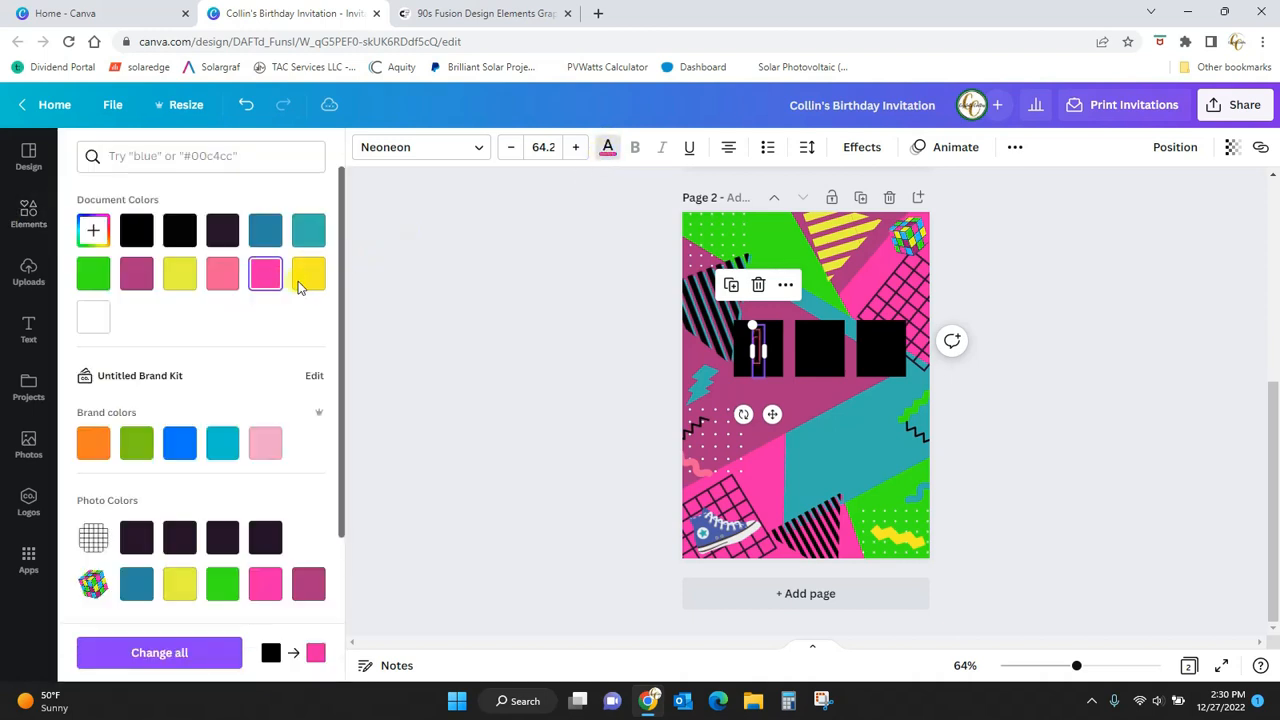
{"action": "left_click", "coordinate": [441, 355]}
{"action": "left_click", "coordinate": [1091, 449]}
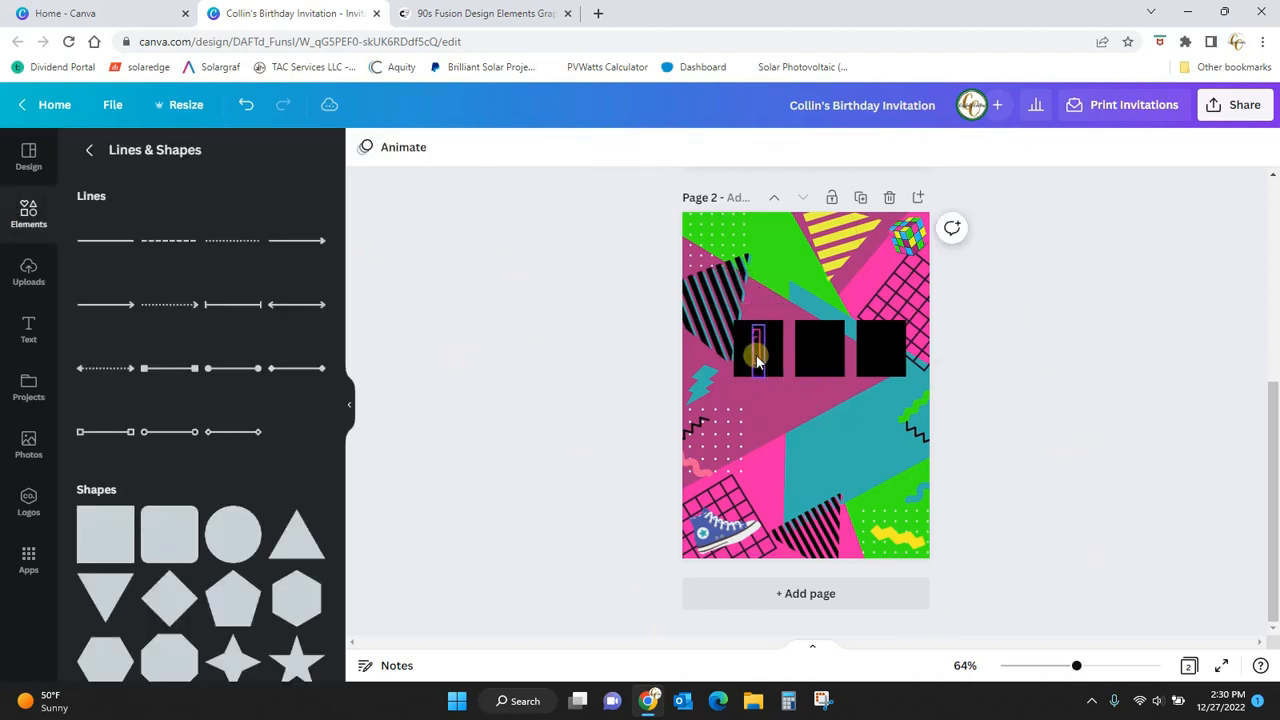
{"action": "left_click", "coordinate": [756, 355]}
{"action": "left_click_drag", "start_coordinate": [756, 353], "coordinate": [757, 357]}
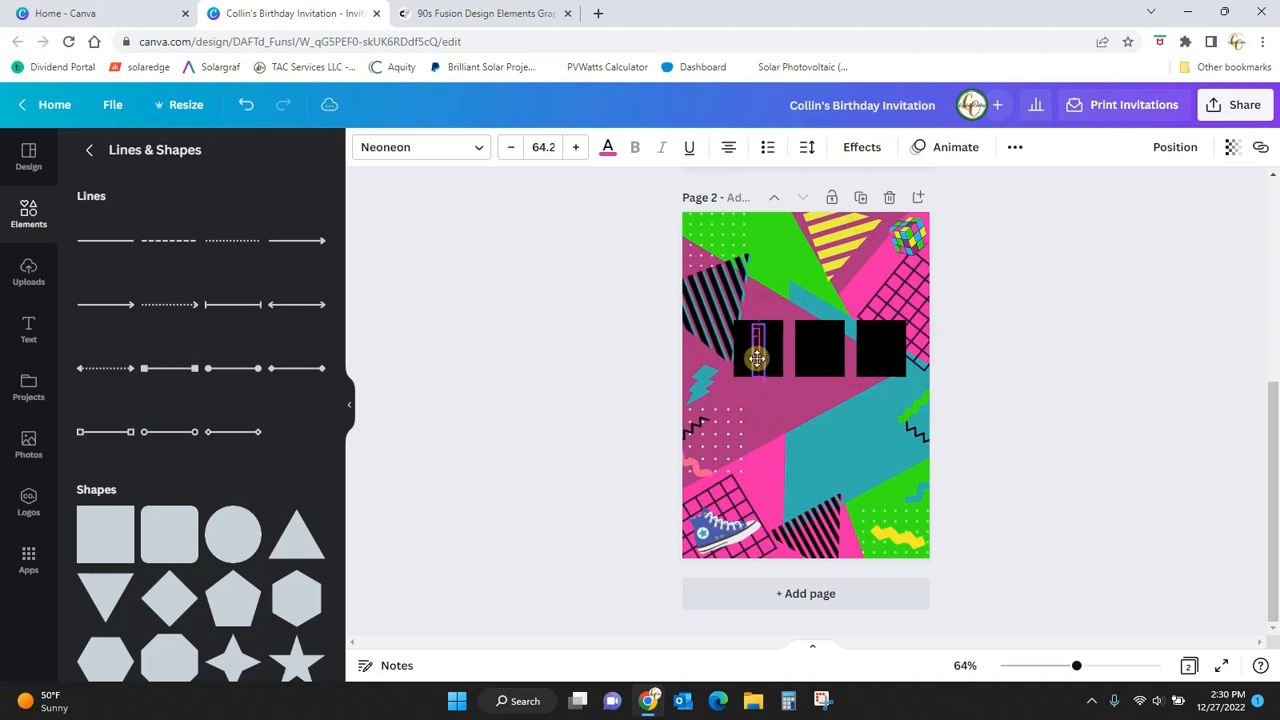
{"action": "left_click", "coordinate": [1027, 490]}
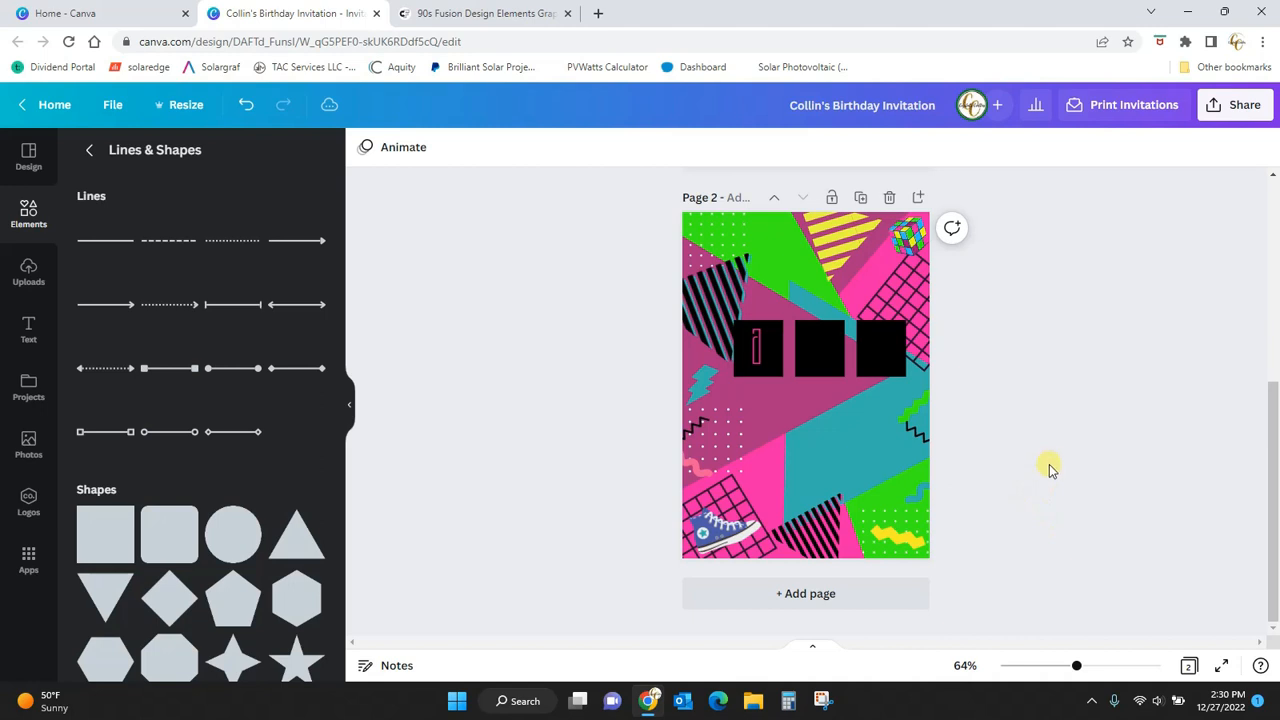
Step: Add a second text box to page 2 with the letter T in the Neoneon font
{"action": "key", "text": "t"}
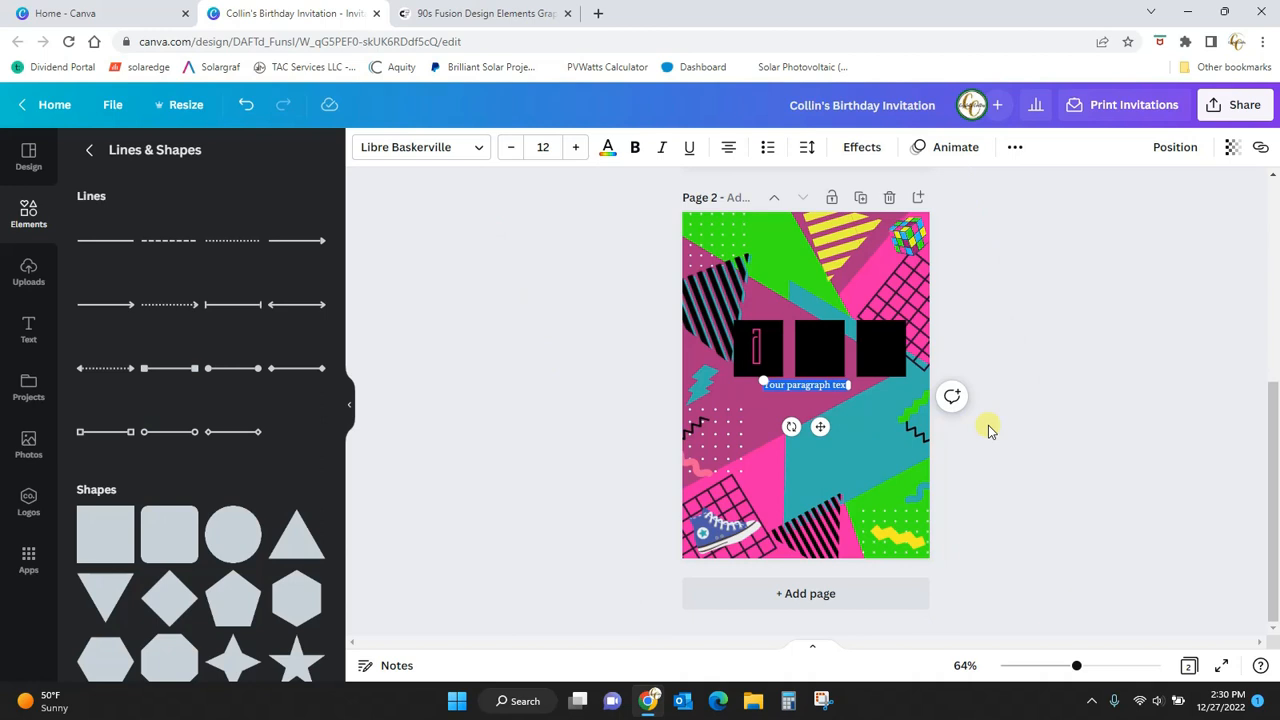
{"action": "key", "text": "BackSpace"}
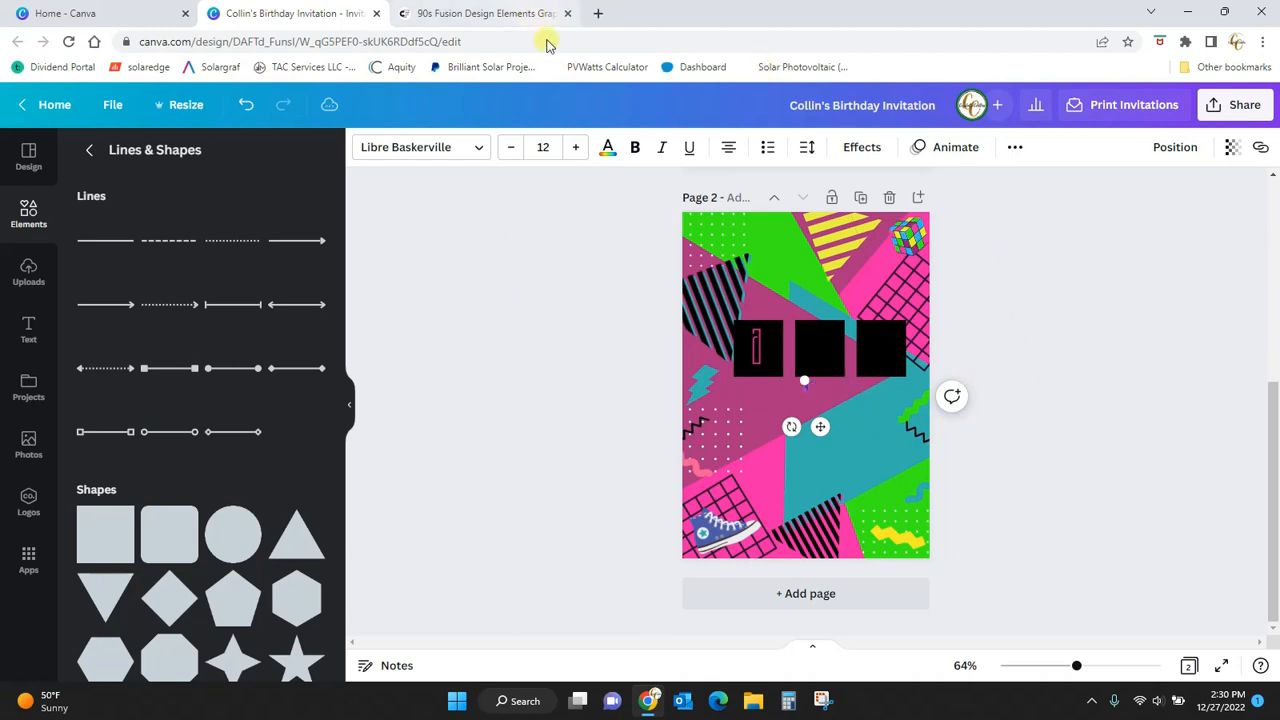
{"action": "left_click", "coordinate": [444, 152]}
{"action": "left_click", "coordinate": [460, 156]}
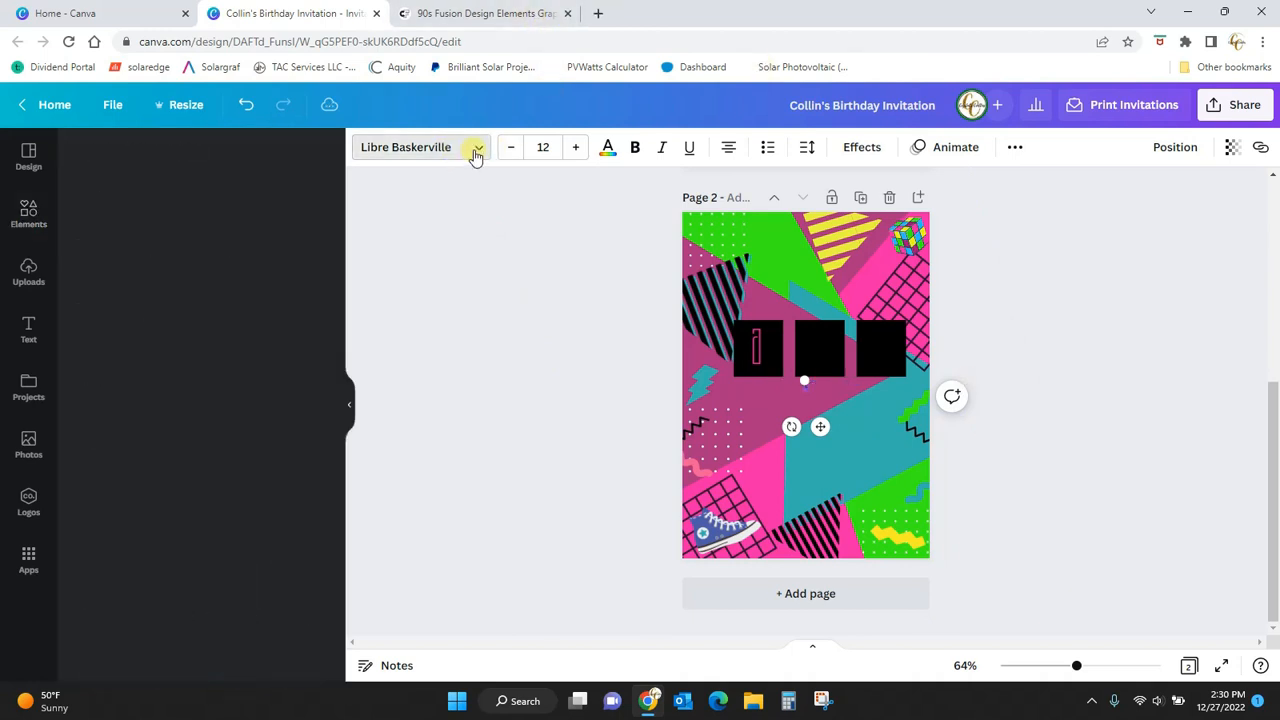
{"action": "left_click", "coordinate": [480, 150]}
{"action": "left_click", "coordinate": [104, 233]}
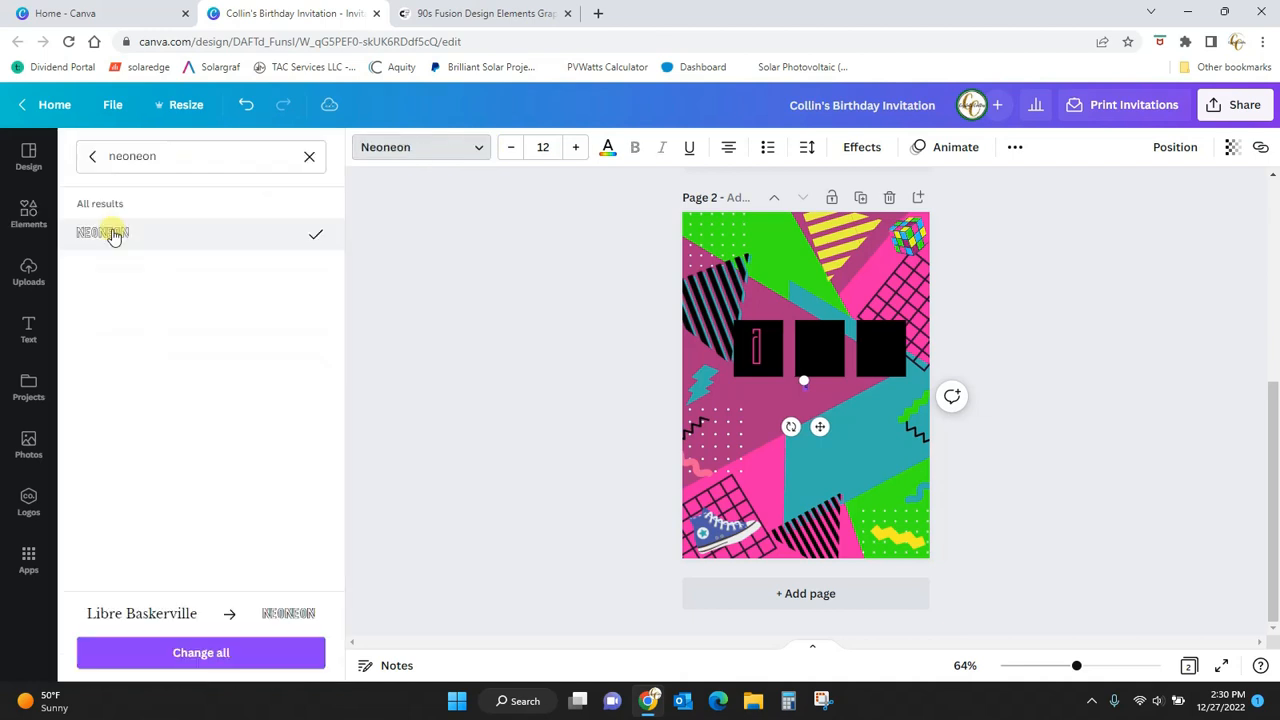
Step: Color the letter T yellow, enlarge it, and place it on the middle black rectangle
{"action": "left_click", "coordinate": [607, 150]}
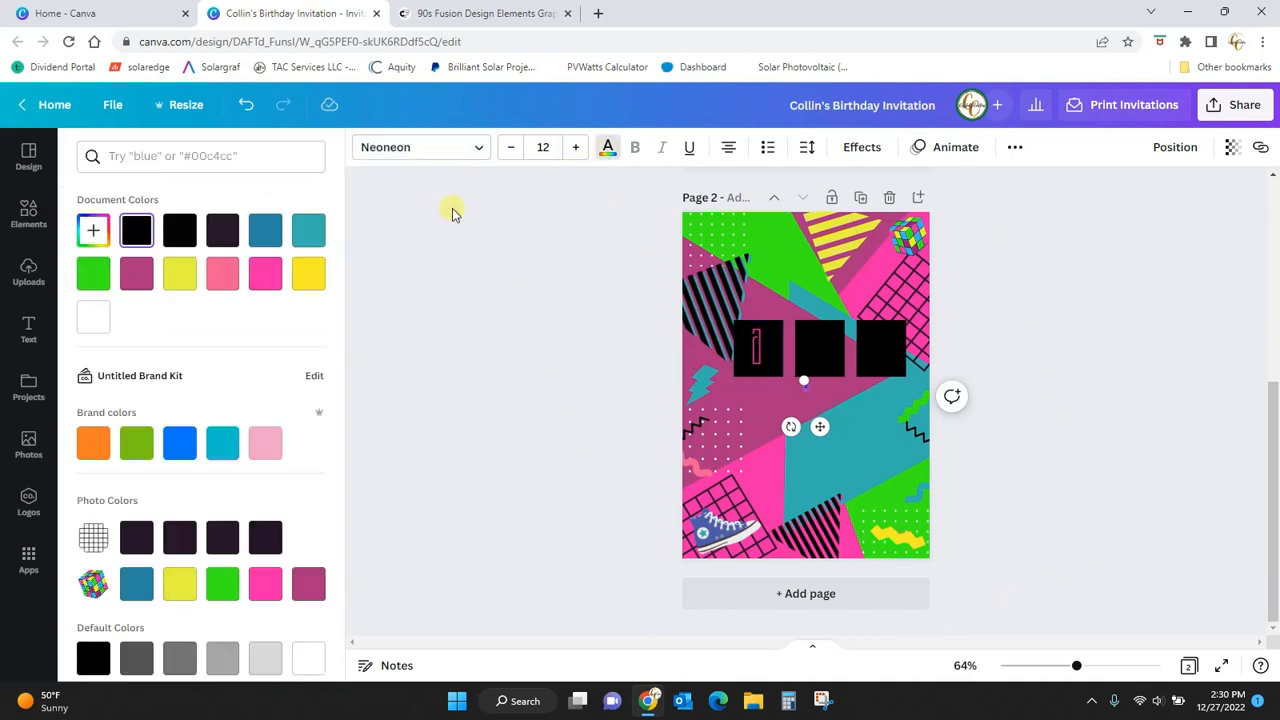
{"action": "left_click", "coordinate": [508, 397]}
{"action": "left_click_drag", "start_coordinate": [800, 374], "coordinate": [819, 345]}
{"action": "left_click", "coordinate": [532, 360]}
{"action": "left_click", "coordinate": [799, 360]}
Step: Add a third text box to page 2 with the letter S in teal and the Neoneon font
{"action": "left_click", "coordinate": [877, 345]}
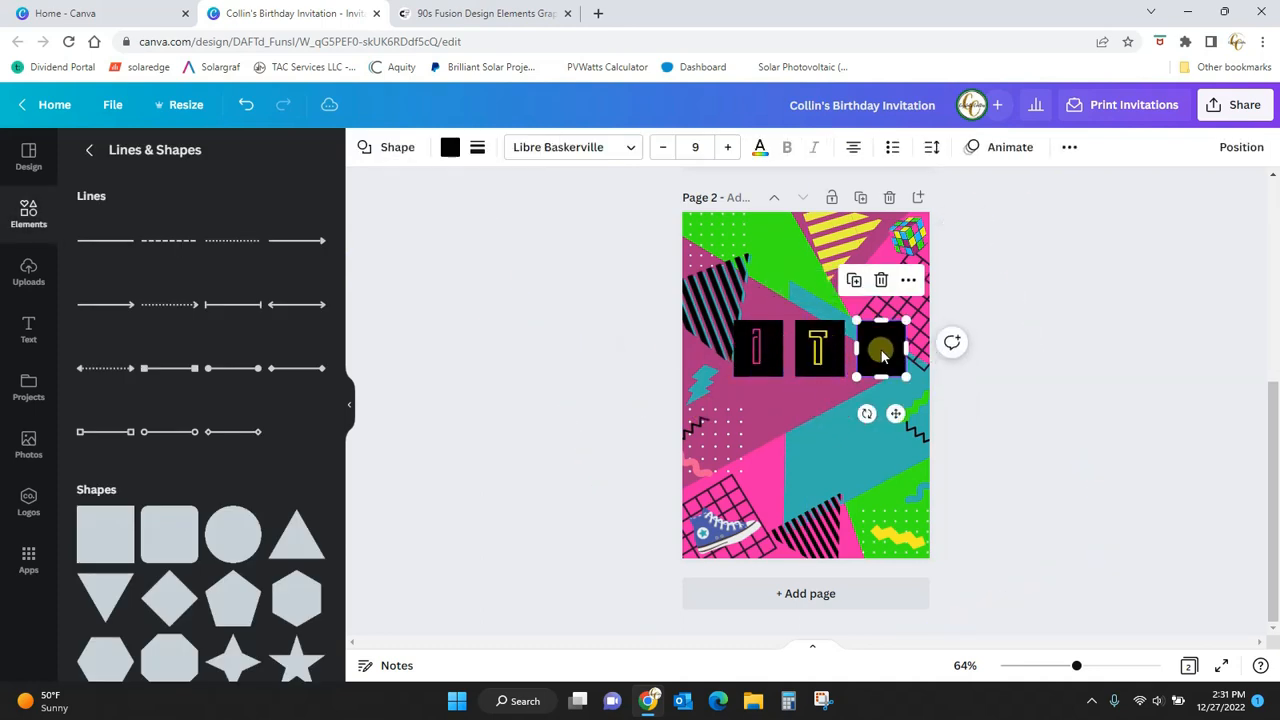
{"action": "left_click", "coordinate": [980, 432]}
{"action": "key", "text": "t"}
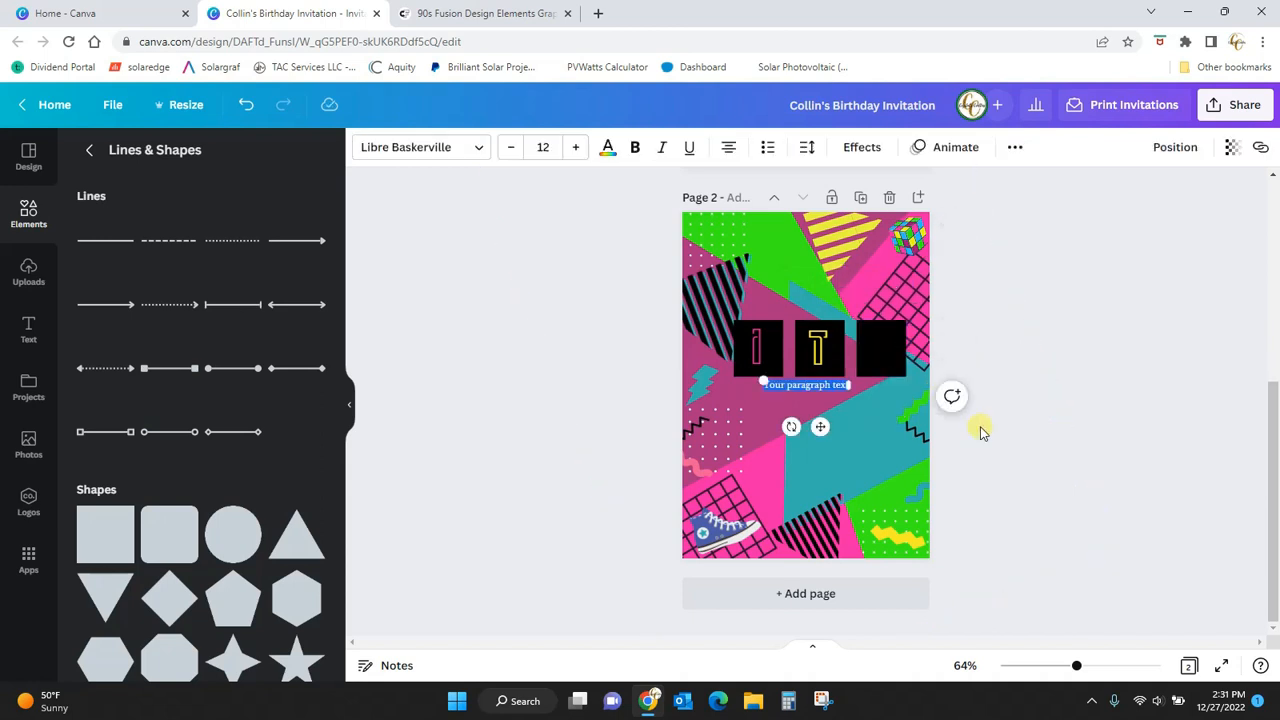
{"action": "key", "text": "BackSpace"}
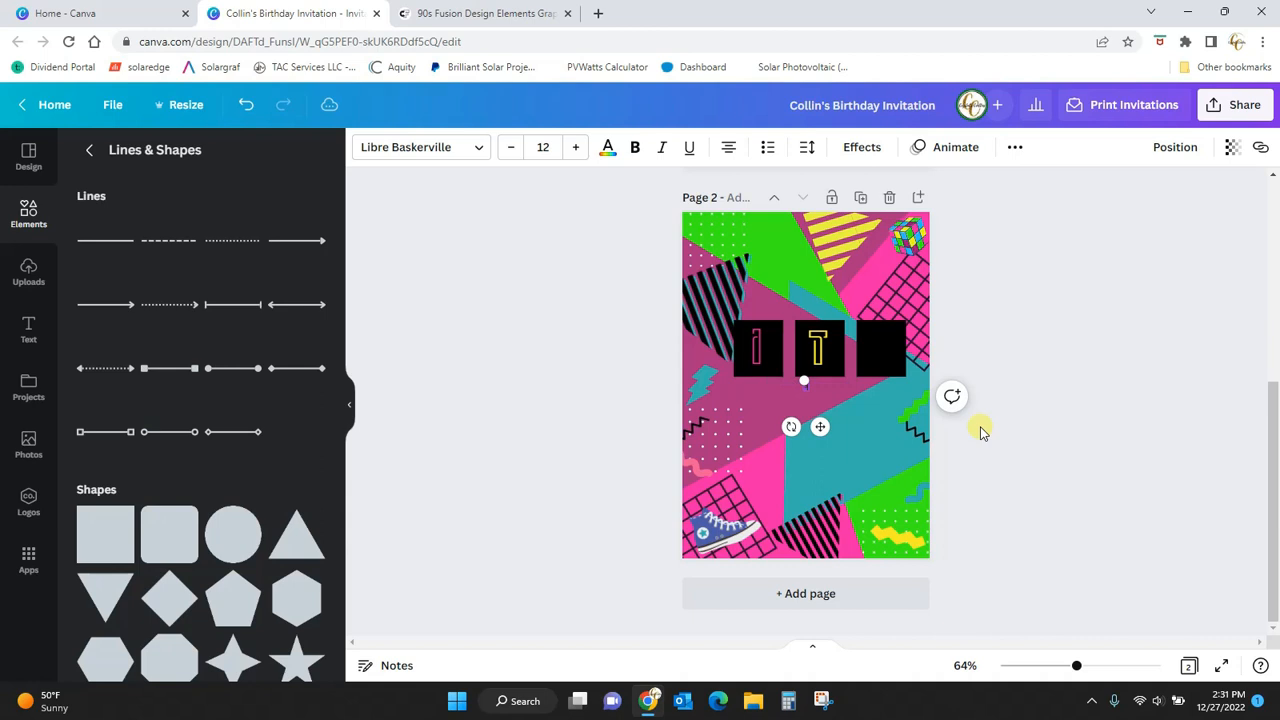
{"action": "left_click", "coordinate": [607, 152]}
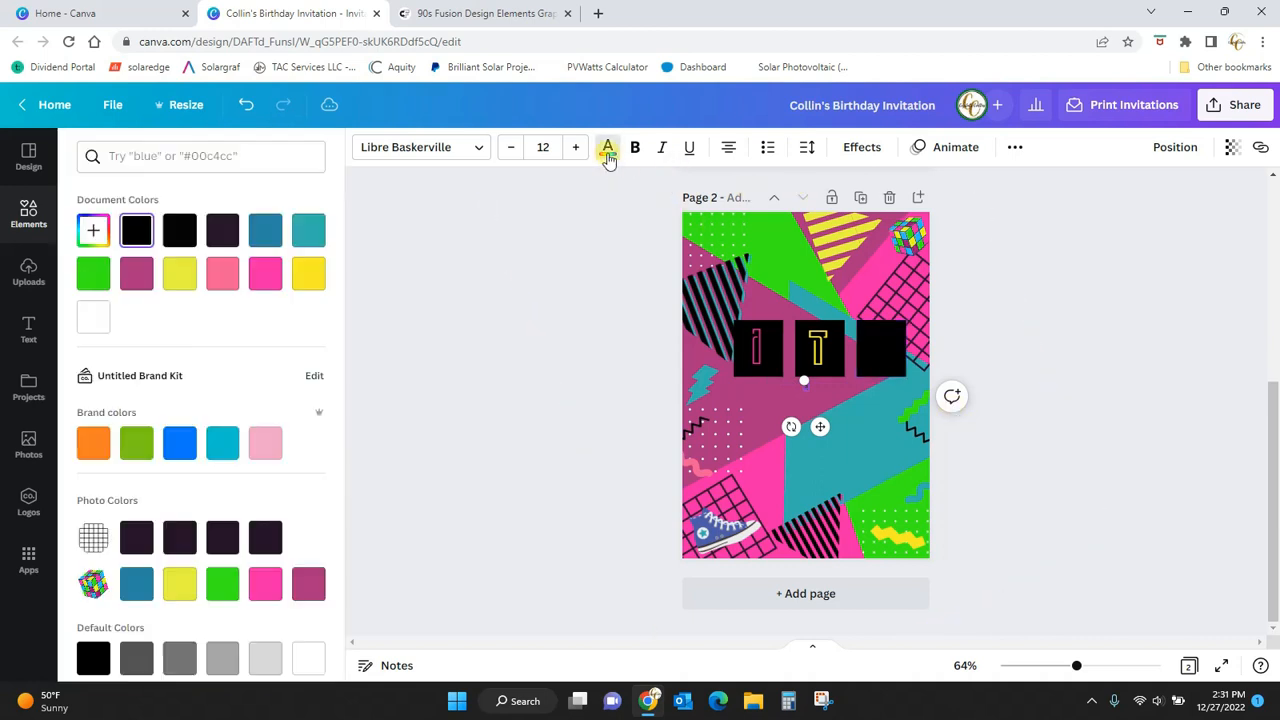
{"action": "left_click", "coordinate": [309, 238]}
{"action": "left_click", "coordinate": [478, 147]}
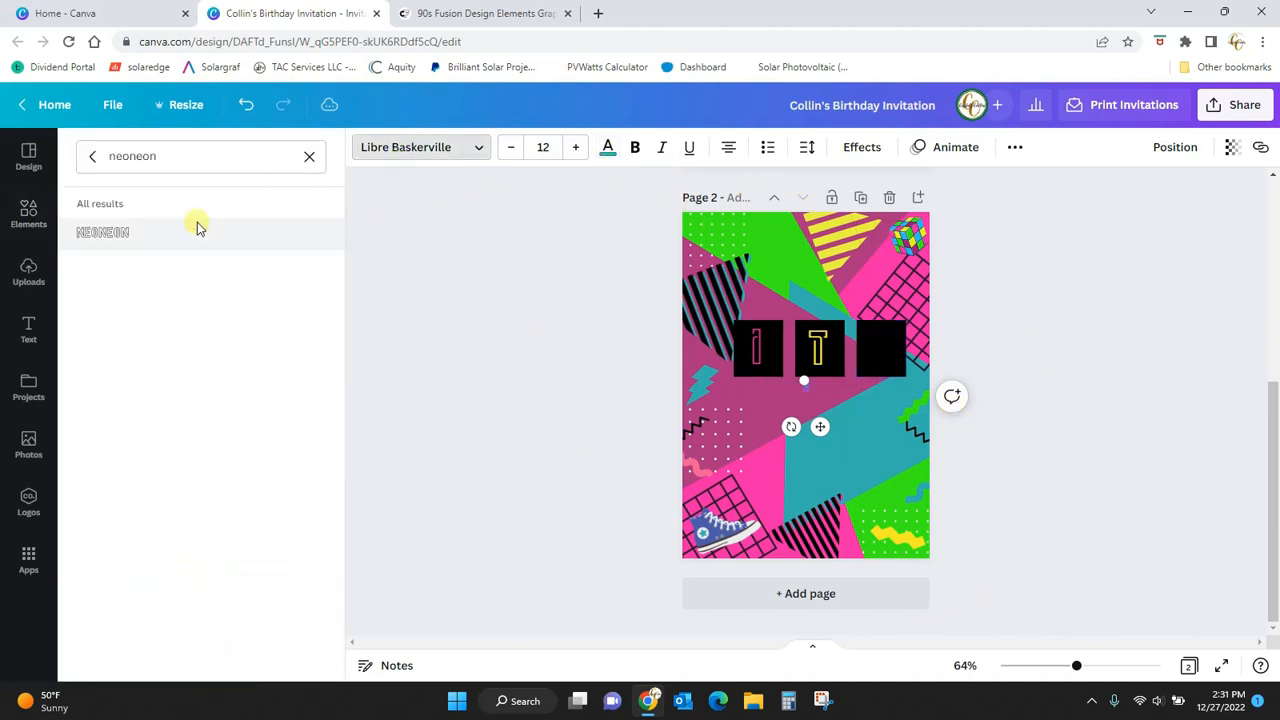
{"action": "left_click", "coordinate": [119, 241]}
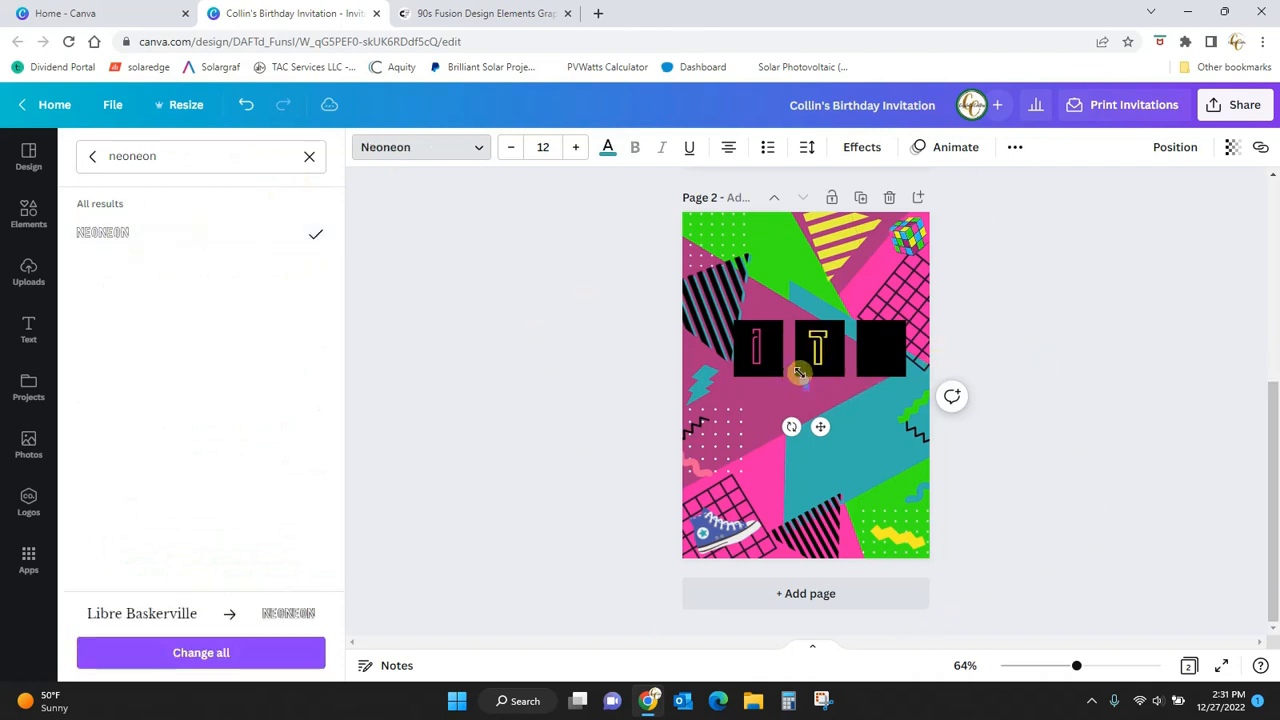
Step: Enlarge the letter S and place it on the third black rectangle on page 2
{"action": "left_click_drag", "start_coordinate": [801, 375], "coordinate": [740, 323]}
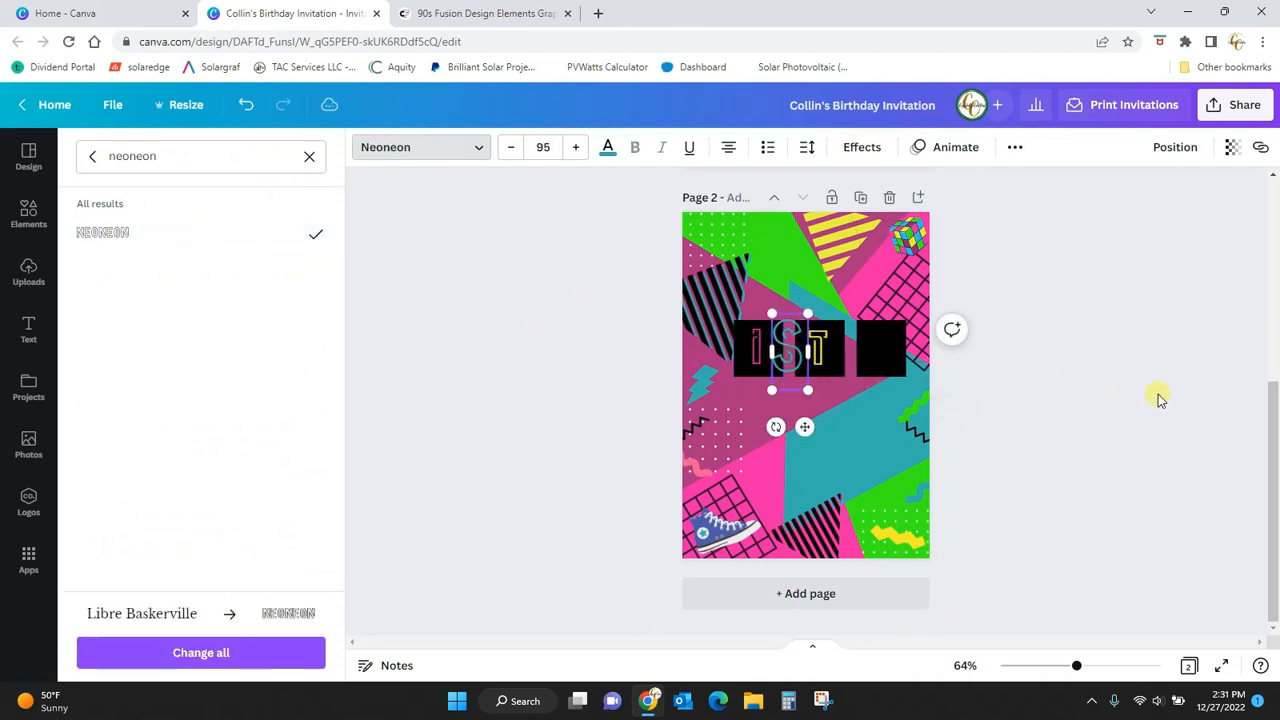
{"action": "left_click", "coordinate": [803, 367]}
{"action": "left_click", "coordinate": [798, 366]}
{"action": "left_click", "coordinate": [911, 406]}
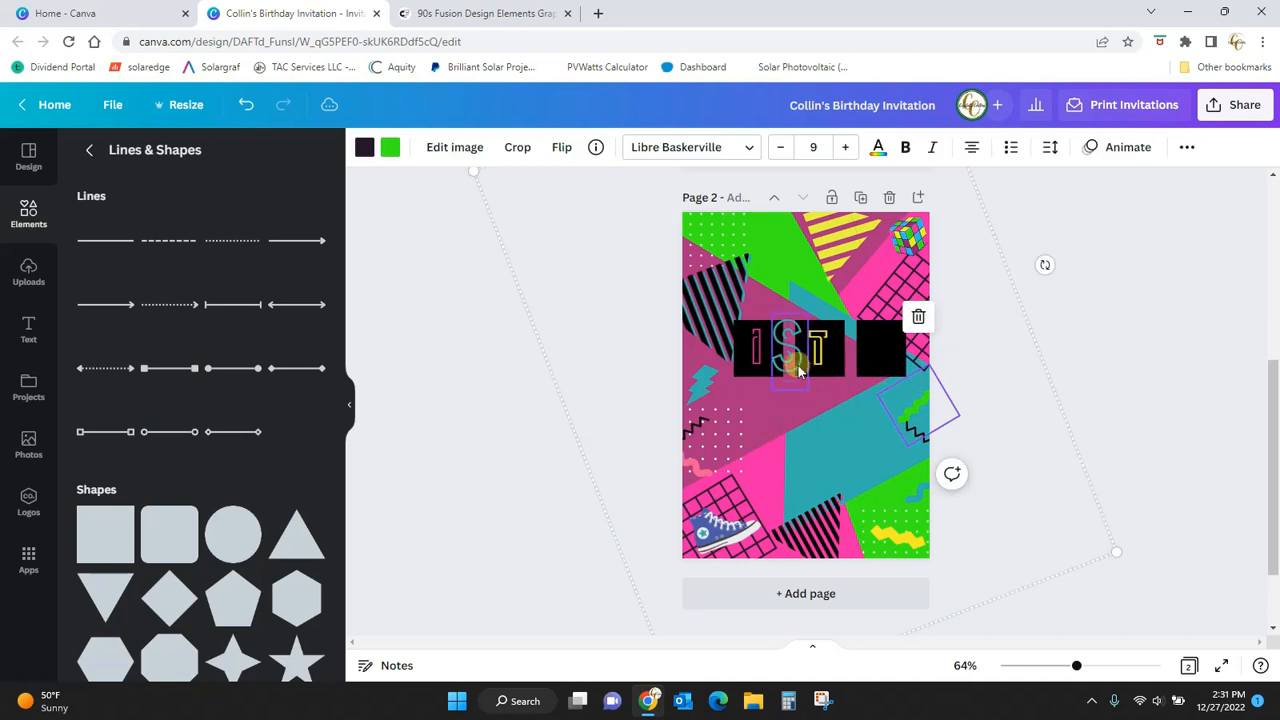
{"action": "left_click_drag", "start_coordinate": [802, 364], "coordinate": [883, 358]}
{"action": "left_click", "coordinate": [1040, 385]}
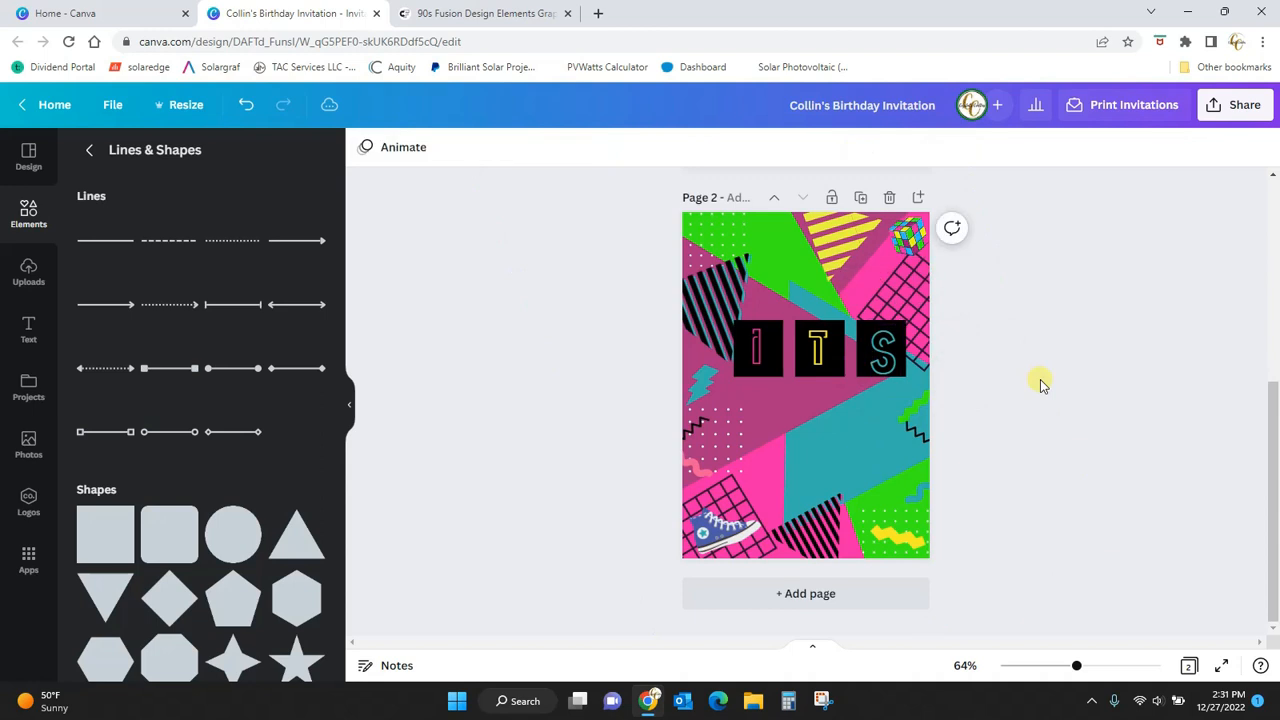
Step: Set the font size of the letters I and T to 65
{"action": "left_click", "coordinate": [752, 357]}
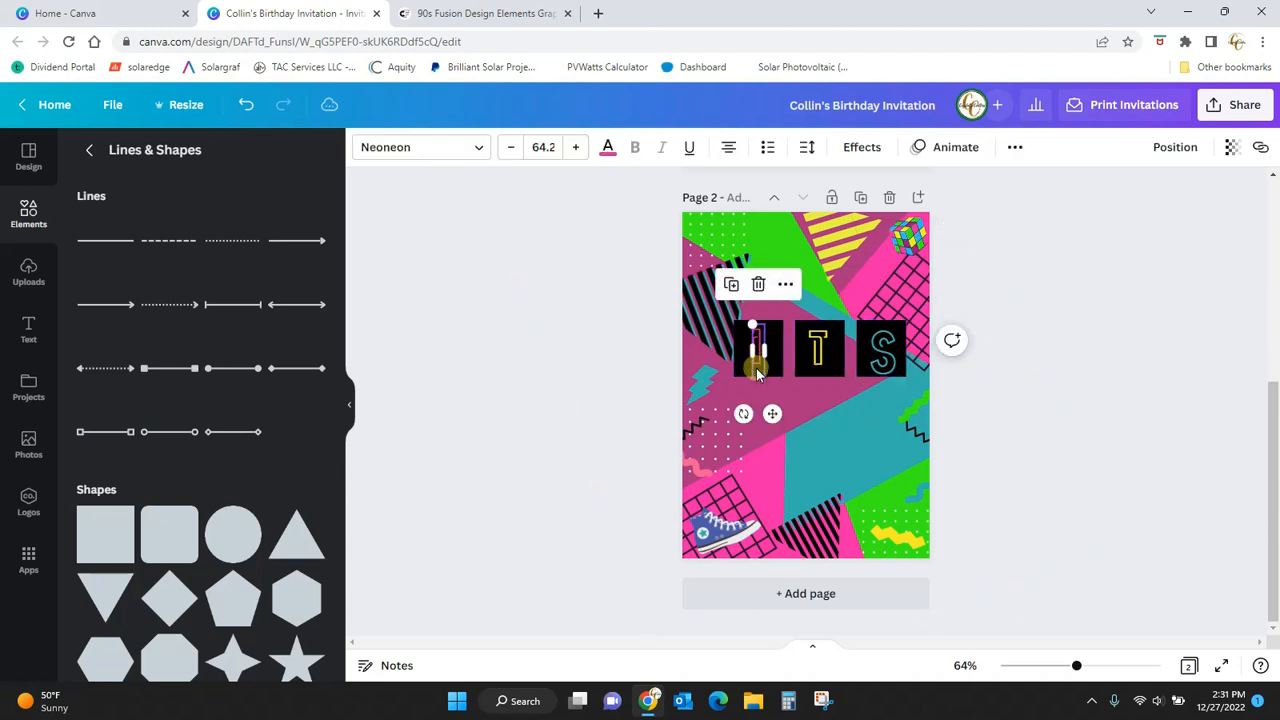
{"action": "left_click", "coordinate": [549, 147]}
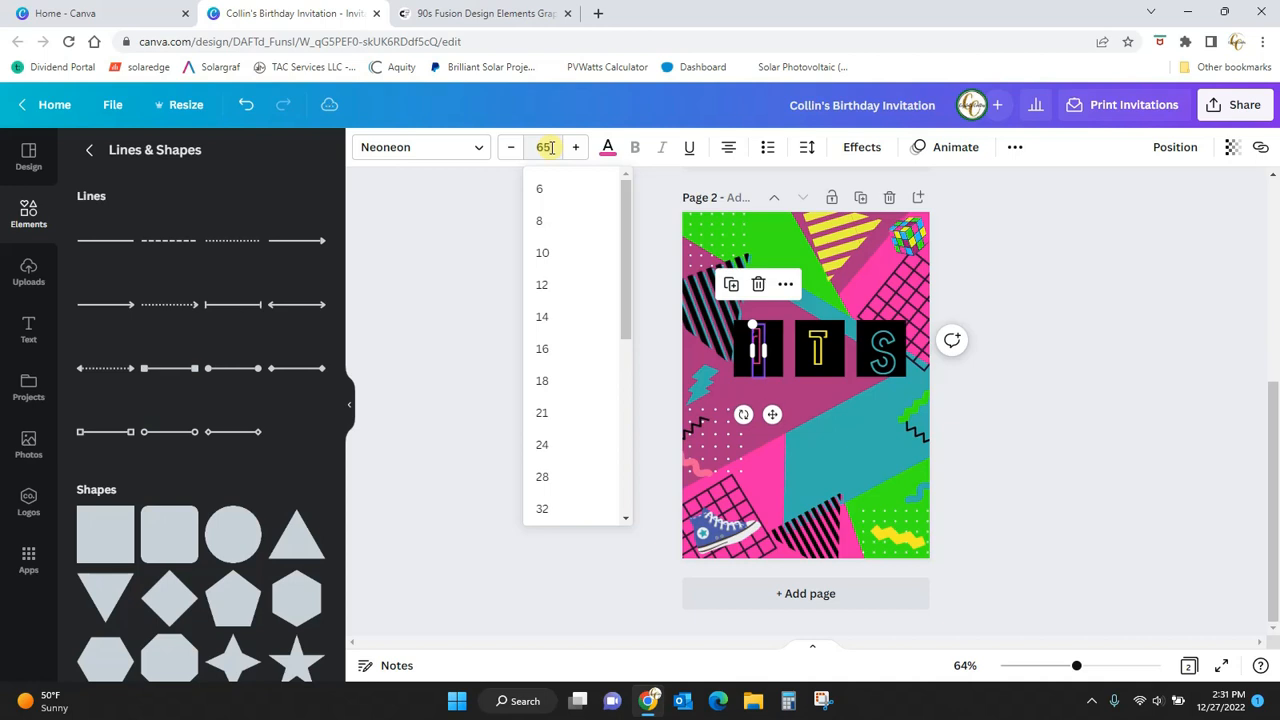
{"action": "left_click", "coordinate": [549, 147]}
{"action": "left_click", "coordinate": [816, 358]}
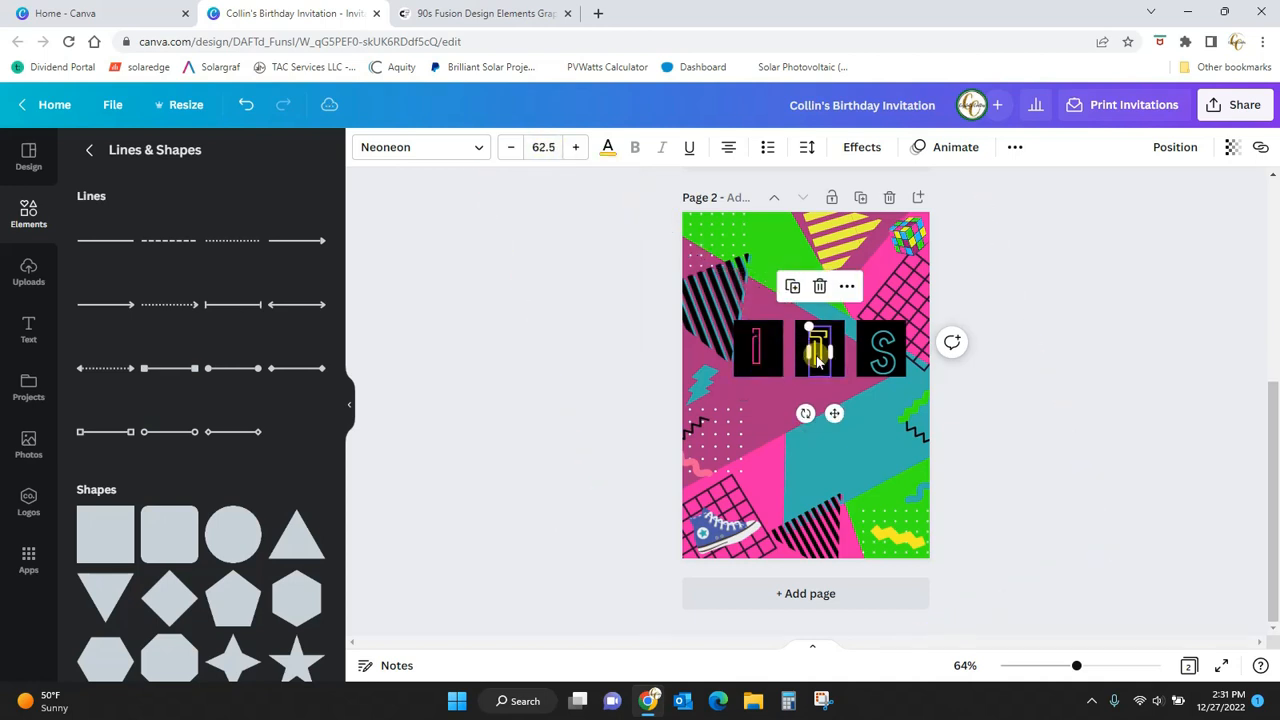
{"action": "left_click", "coordinate": [553, 148]}
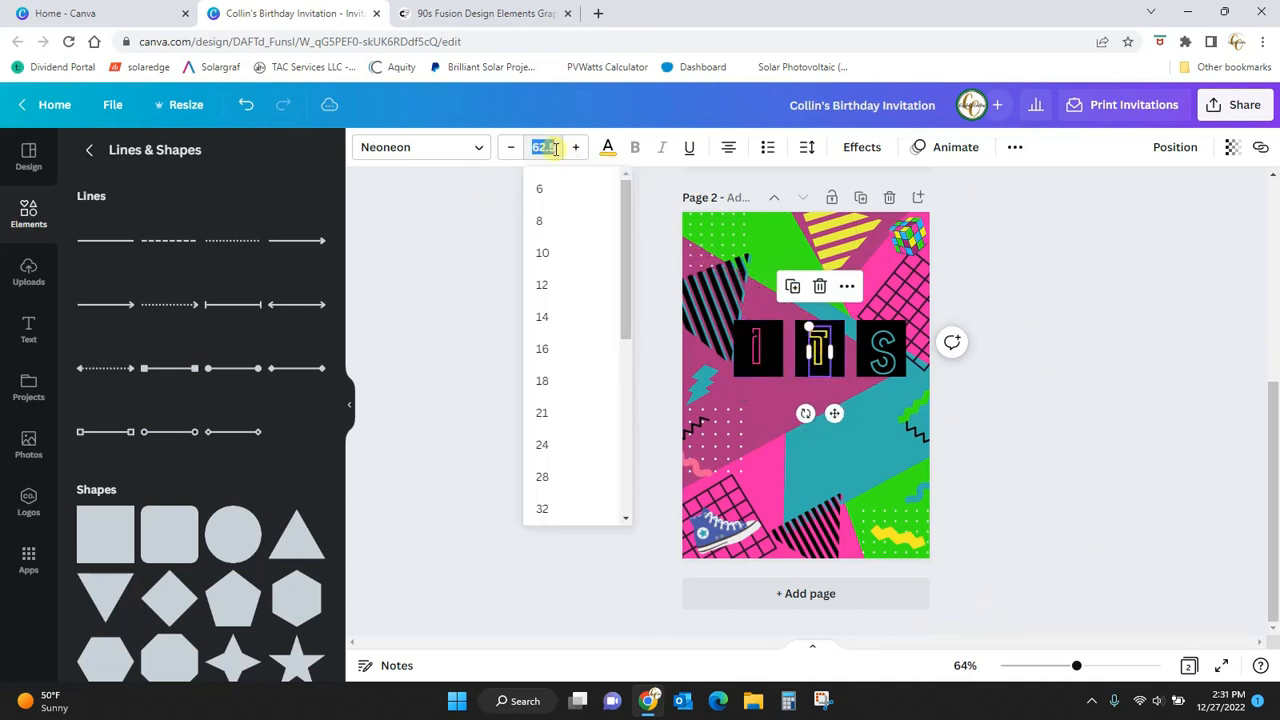
{"action": "type", "text": "65"}
{"action": "key", "text": "Return"}
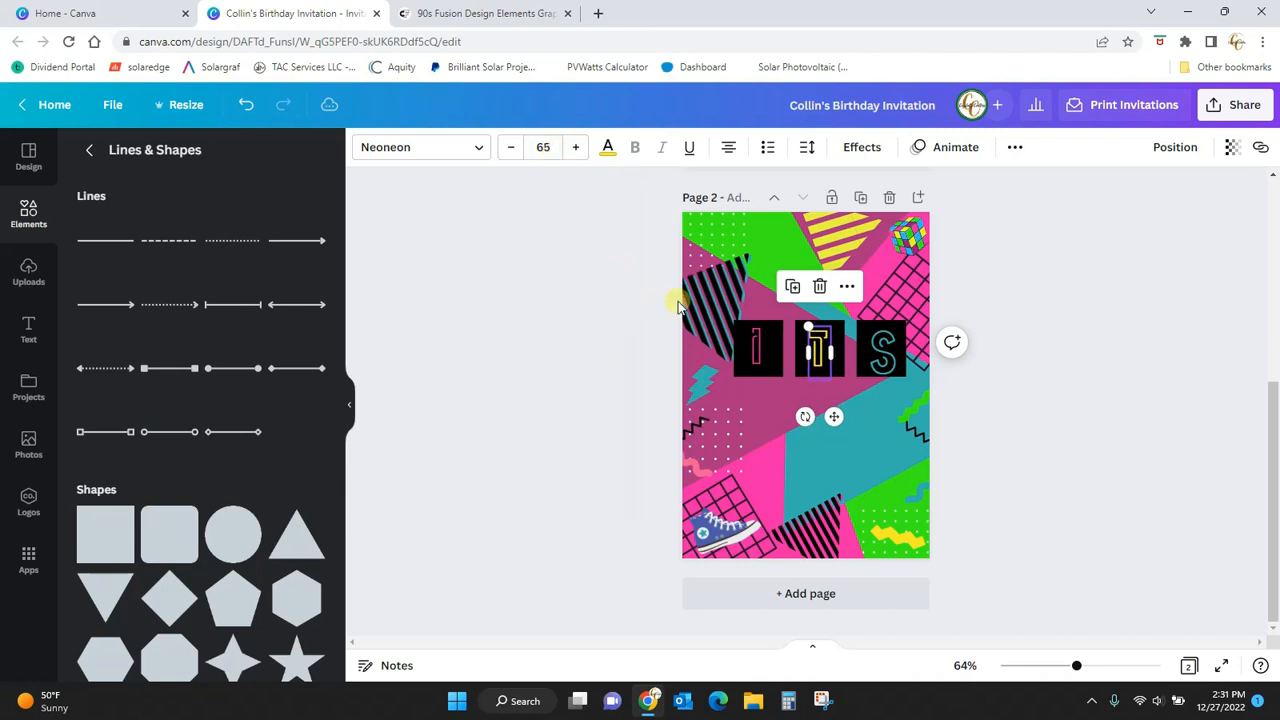
Step: Set the font size of the letter S to 65 to match the other two letters
{"action": "left_click", "coordinate": [866, 362]}
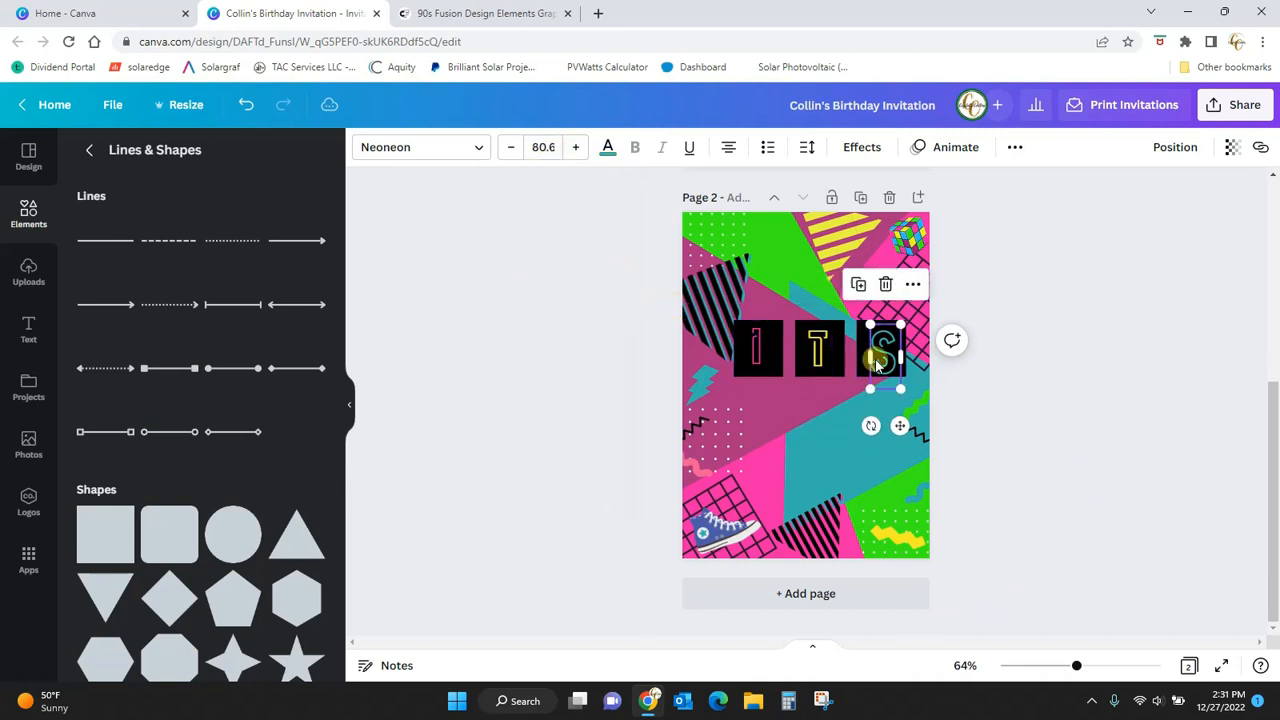
{"action": "left_click", "coordinate": [552, 148]}
{"action": "type", "text": "65"}
{"action": "key", "text": "Return"}
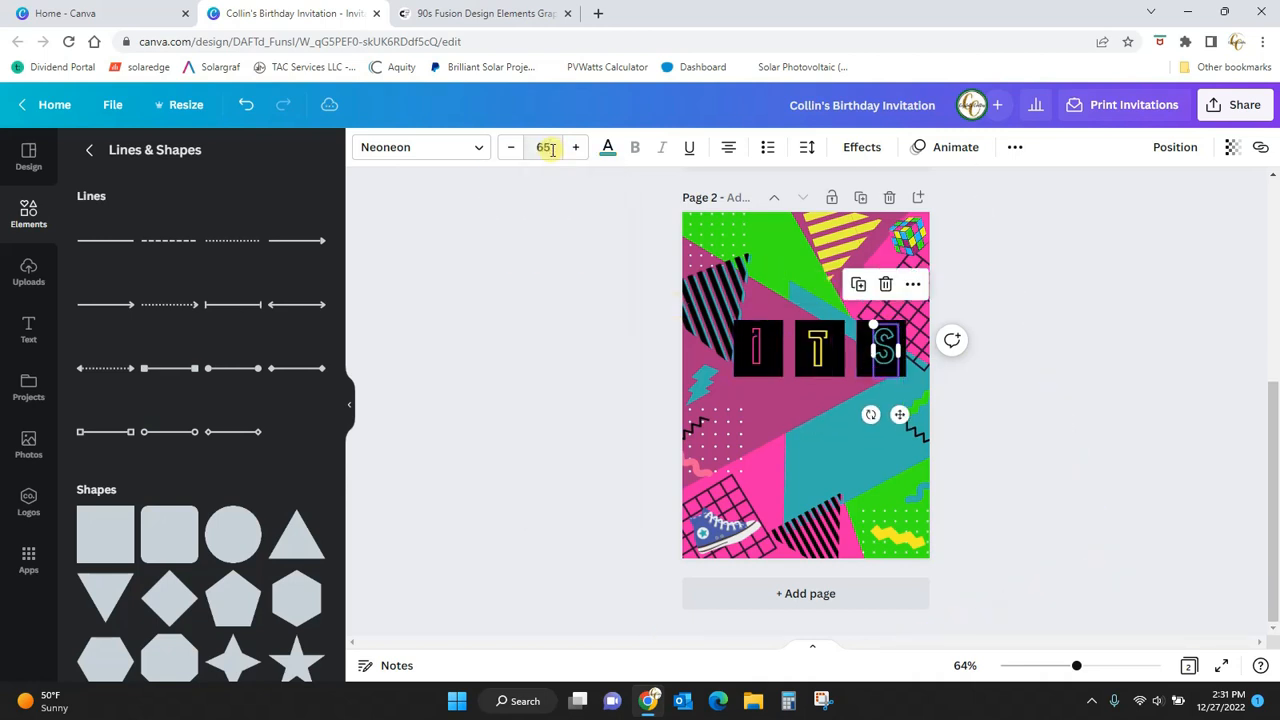
{"action": "left_click", "coordinate": [980, 412]}
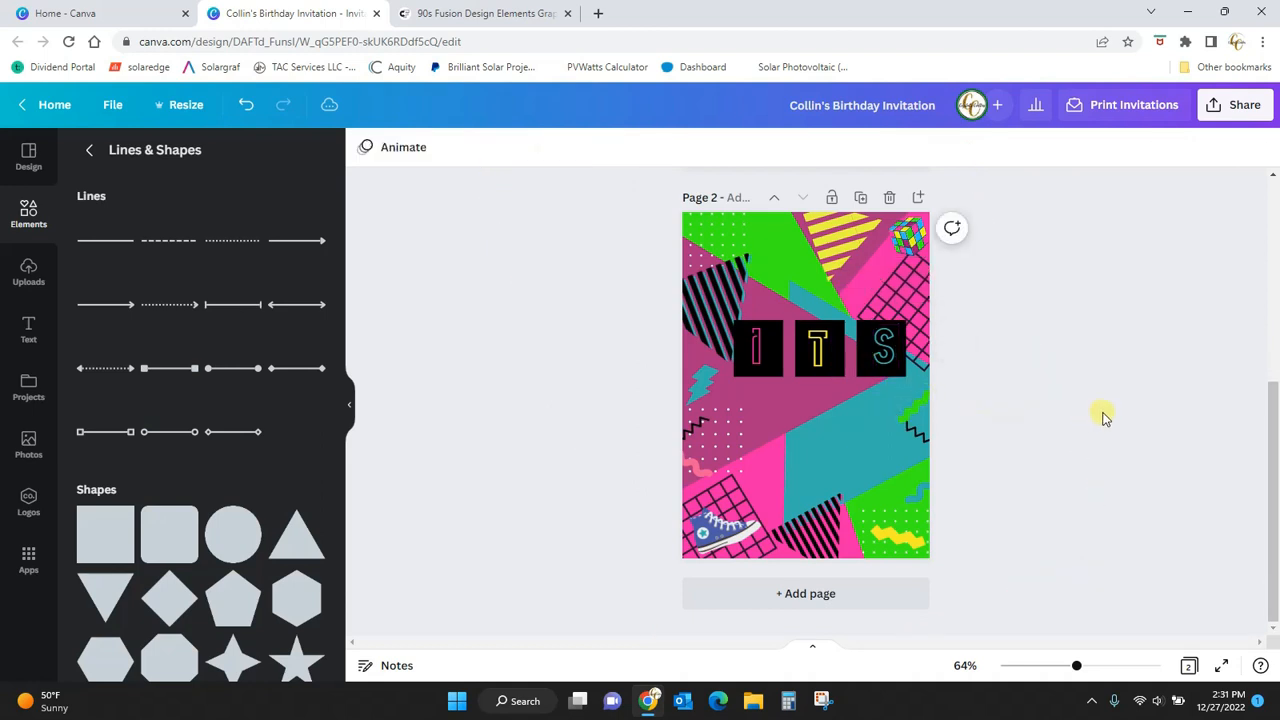
Step: Shrink the black rectangles behind I, T and S to fit more closely around the letters
{"action": "left_click_drag", "start_coordinate": [757, 352], "coordinate": [766, 370]}
{"action": "left_click", "coordinate": [760, 364]}
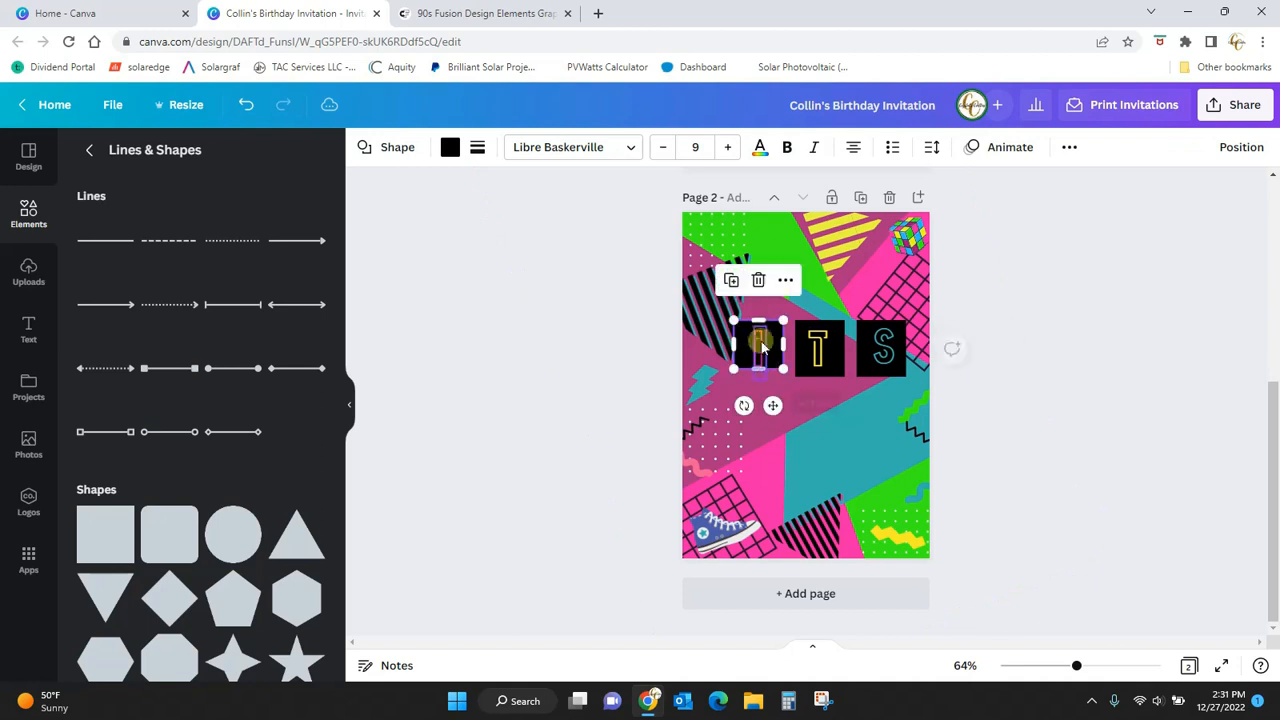
{"action": "left_click_drag", "start_coordinate": [758, 320], "coordinate": [781, 349]}
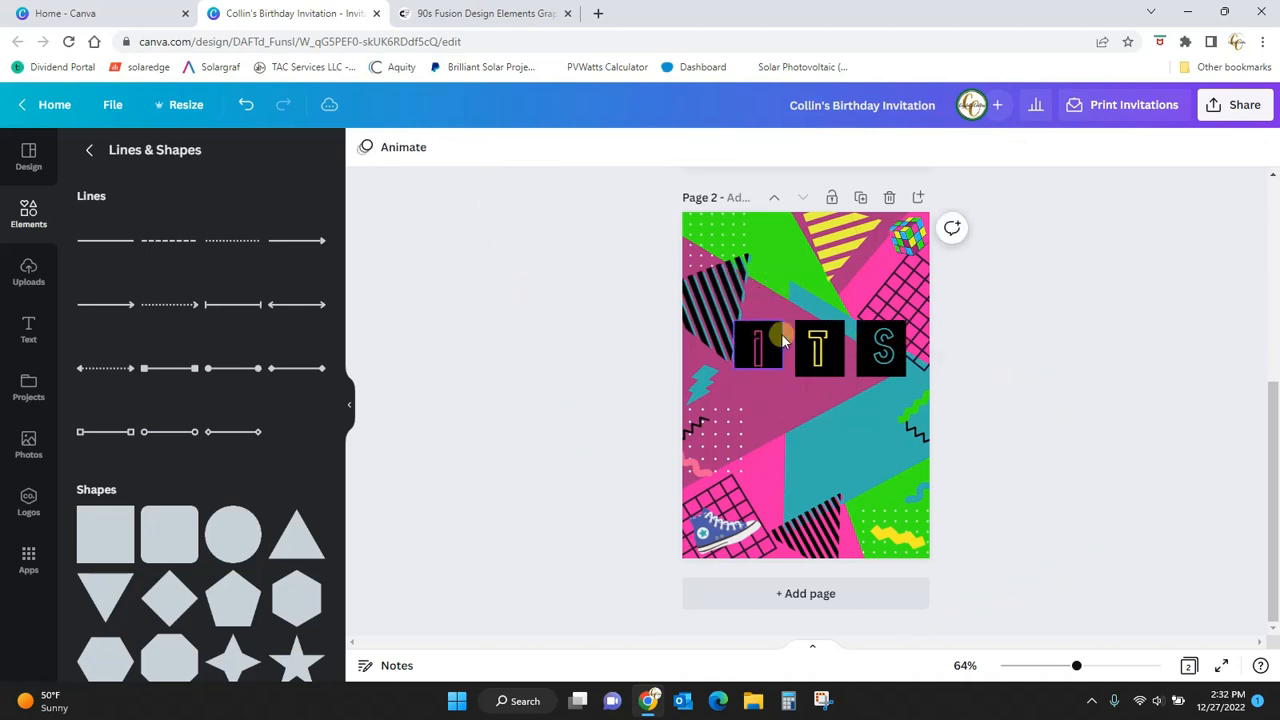
{"action": "left_click", "coordinate": [818, 350]}
Step: Check the title lettering on page 1 and give the black rectangle behind the I a solid white border
{"action": "left_click_drag", "start_coordinate": [1270, 492], "coordinate": [1271, 300]}
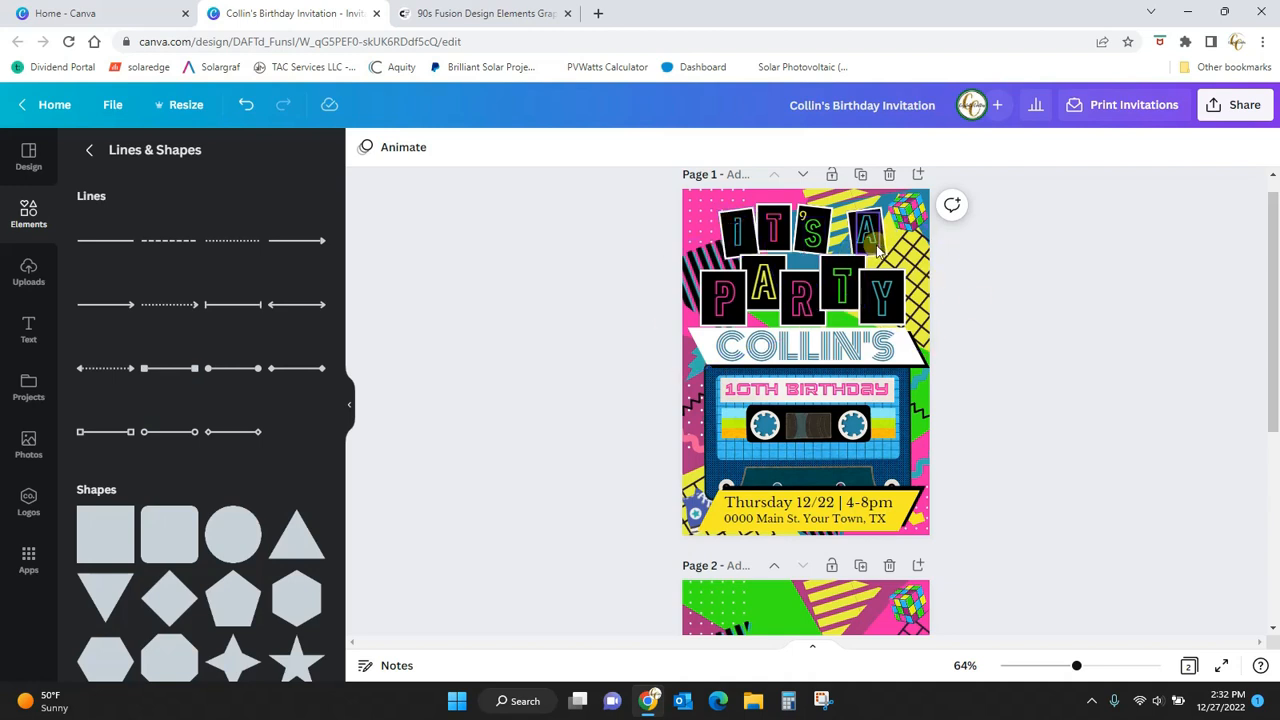
{"action": "left_click_drag", "start_coordinate": [1275, 370], "coordinate": [1271, 508]}
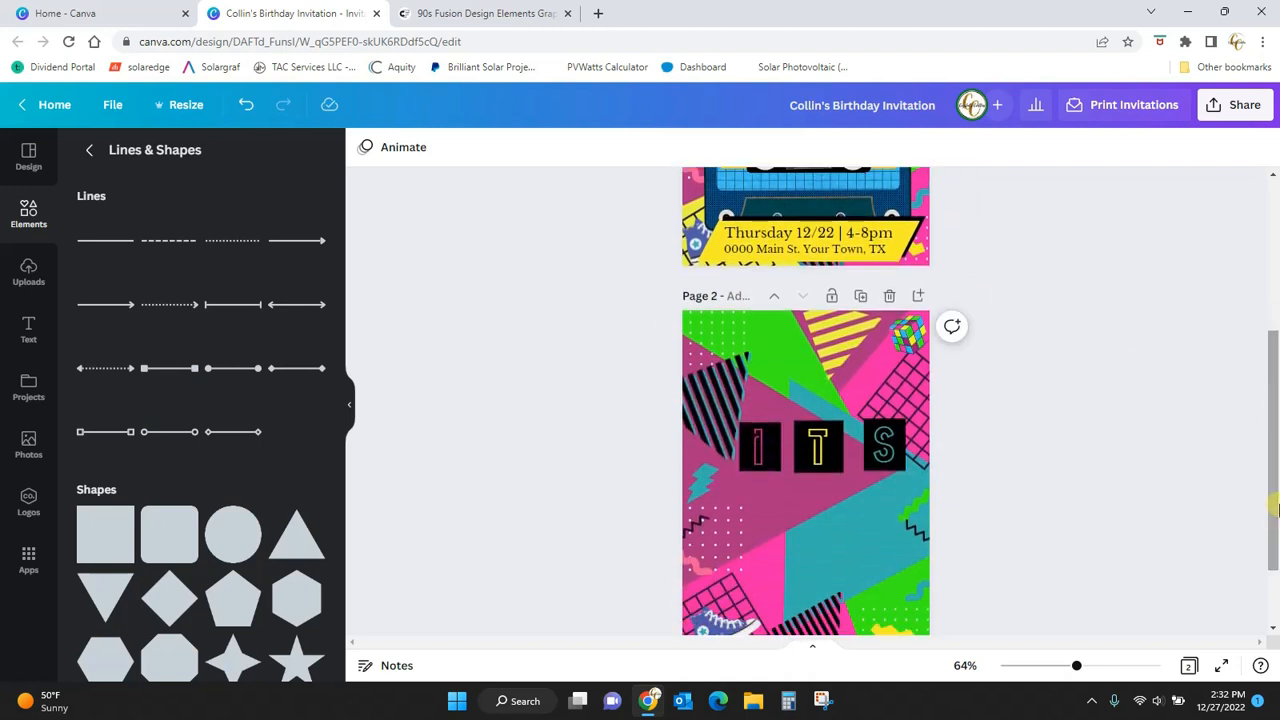
{"action": "left_click", "coordinate": [770, 430]}
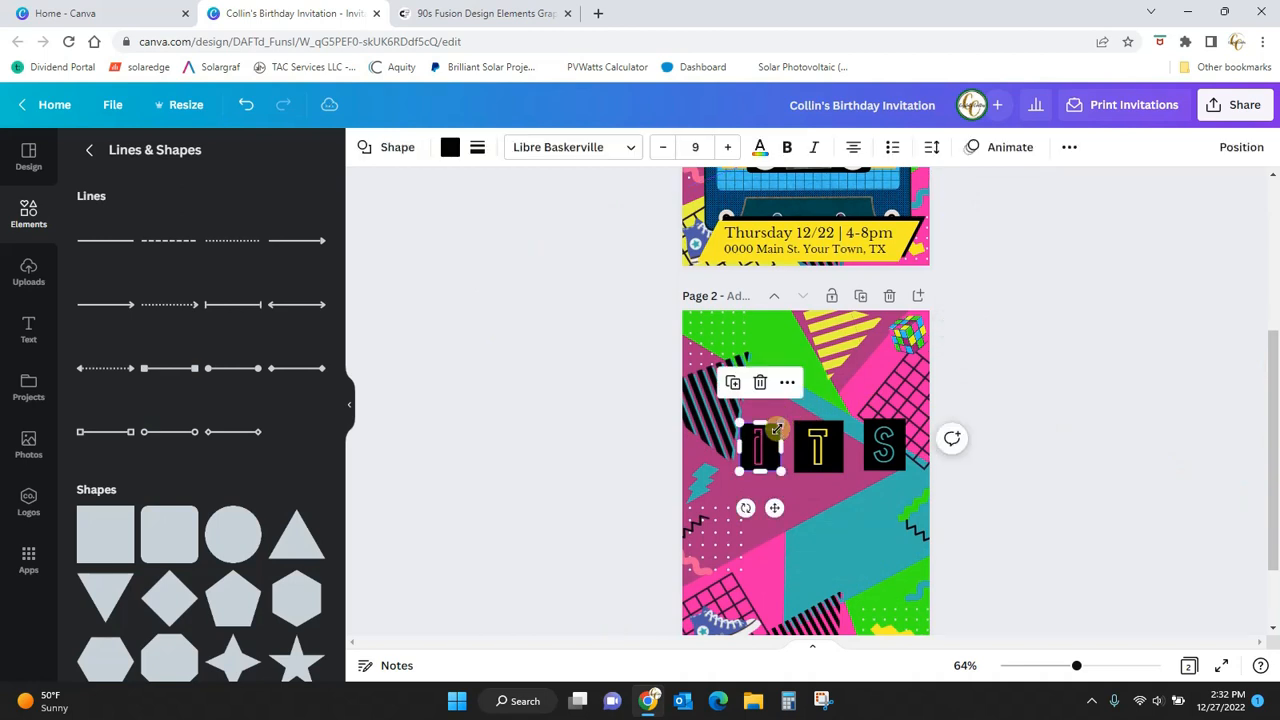
{"action": "left_click", "coordinate": [478, 152]}
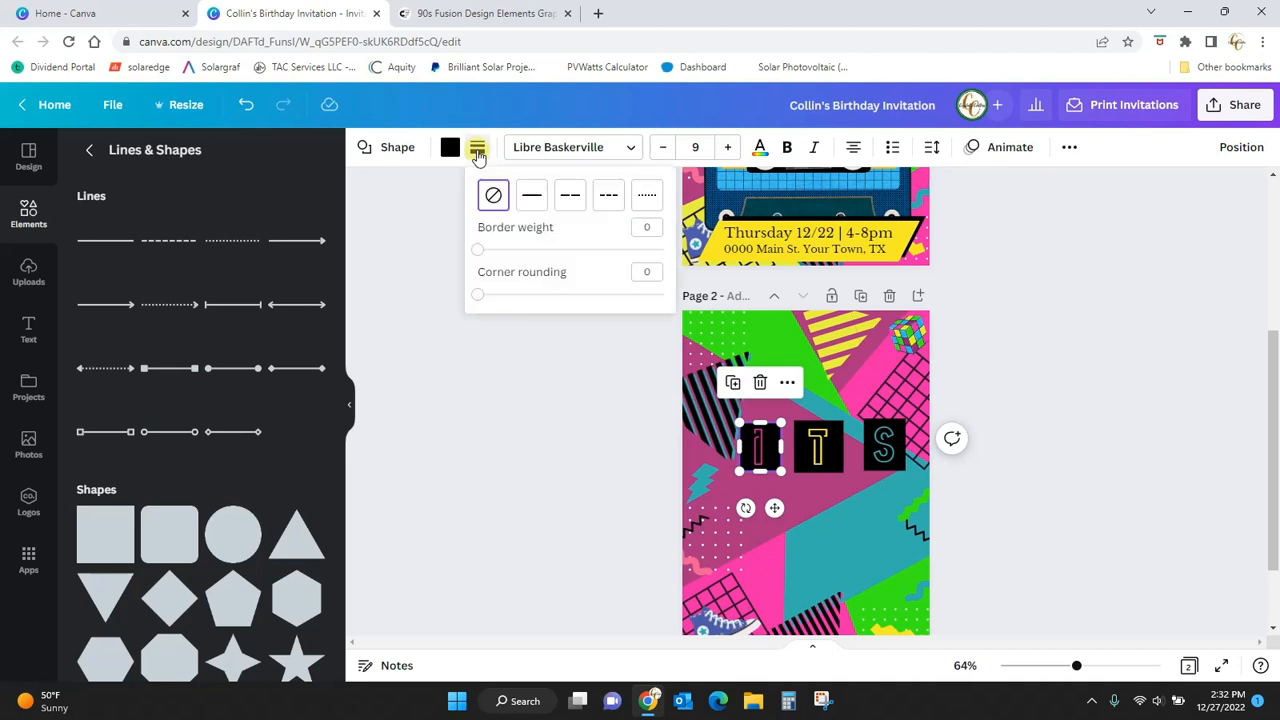
{"action": "left_click", "coordinate": [532, 197]}
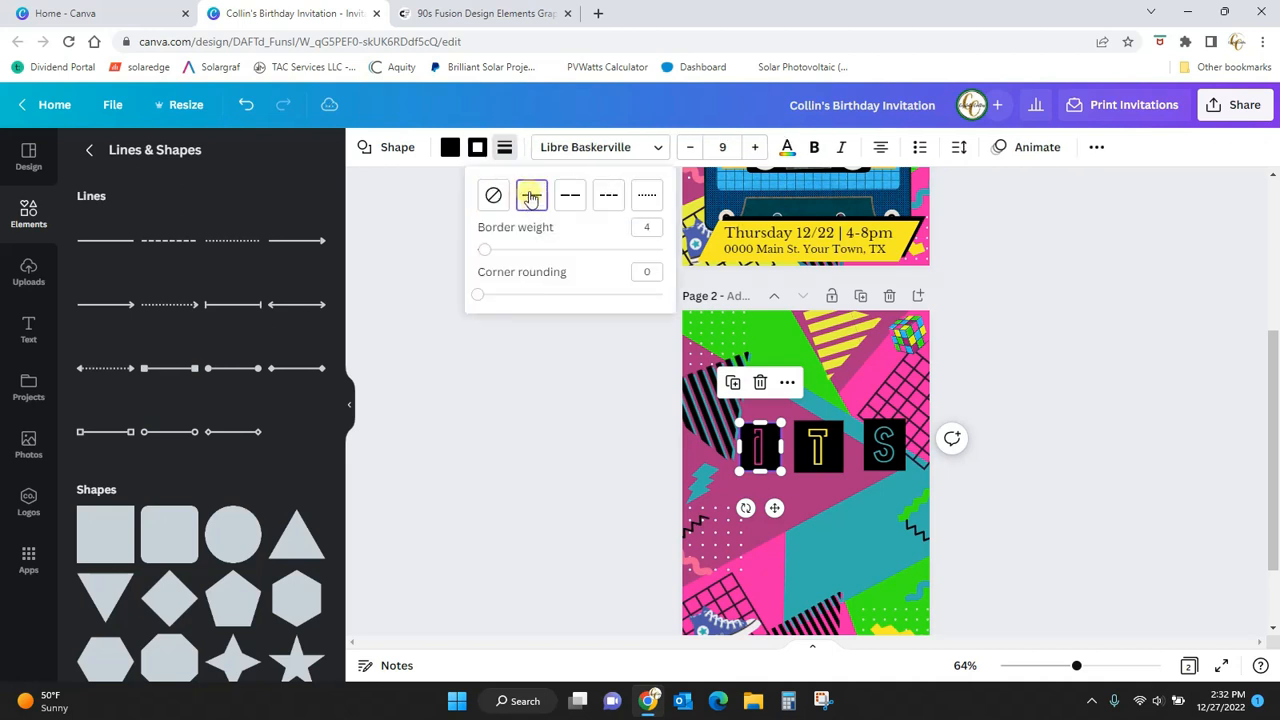
{"action": "left_click", "coordinate": [479, 152]}
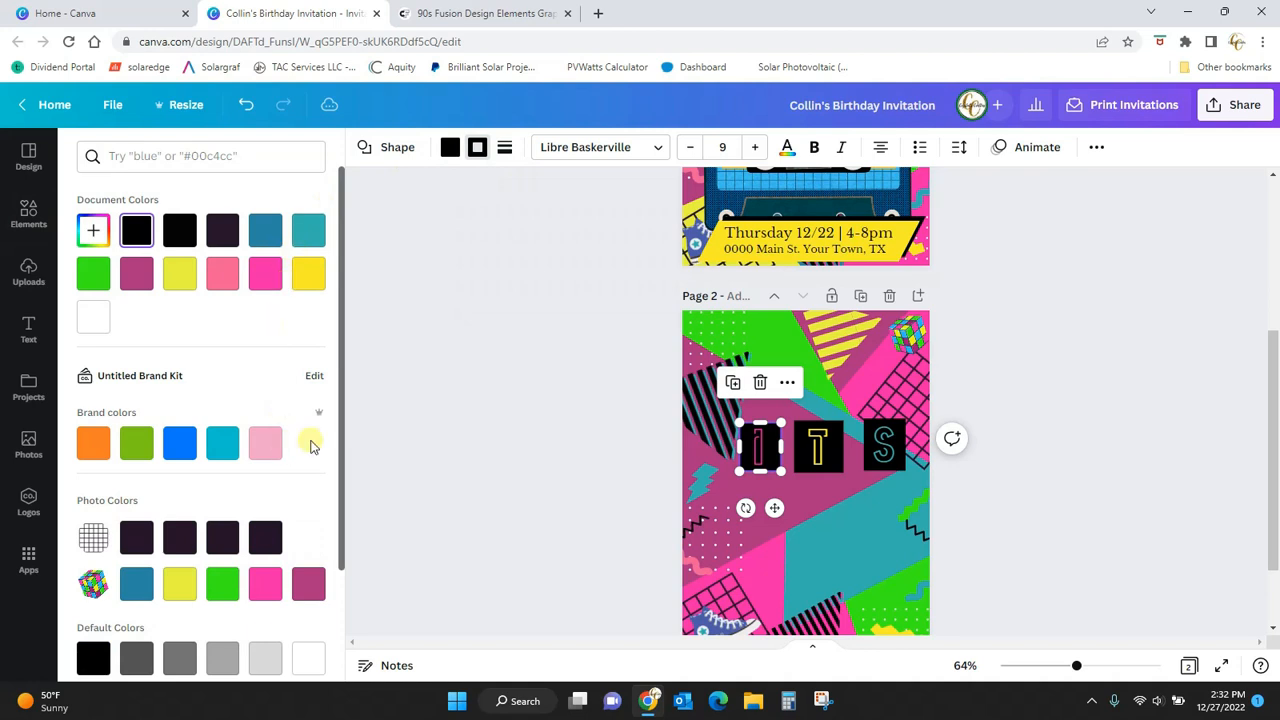
{"action": "left_click", "coordinate": [86, 318]}
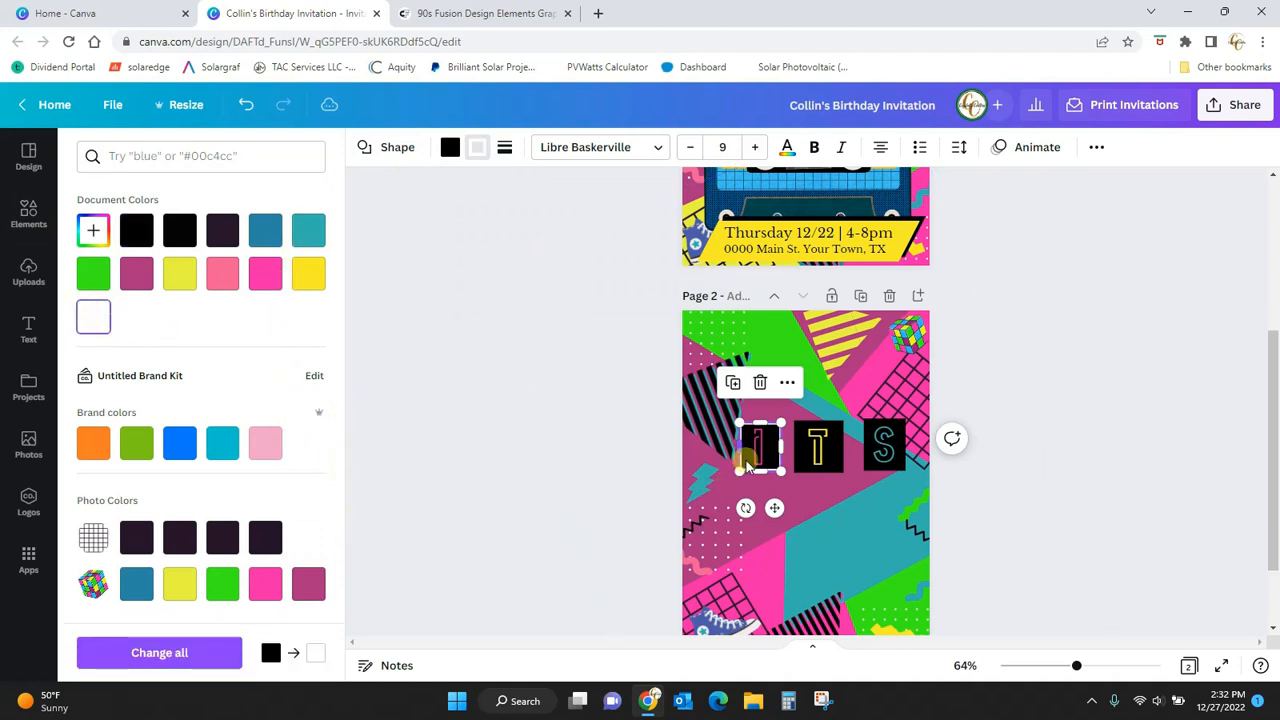
{"action": "left_click", "coordinate": [1039, 588]}
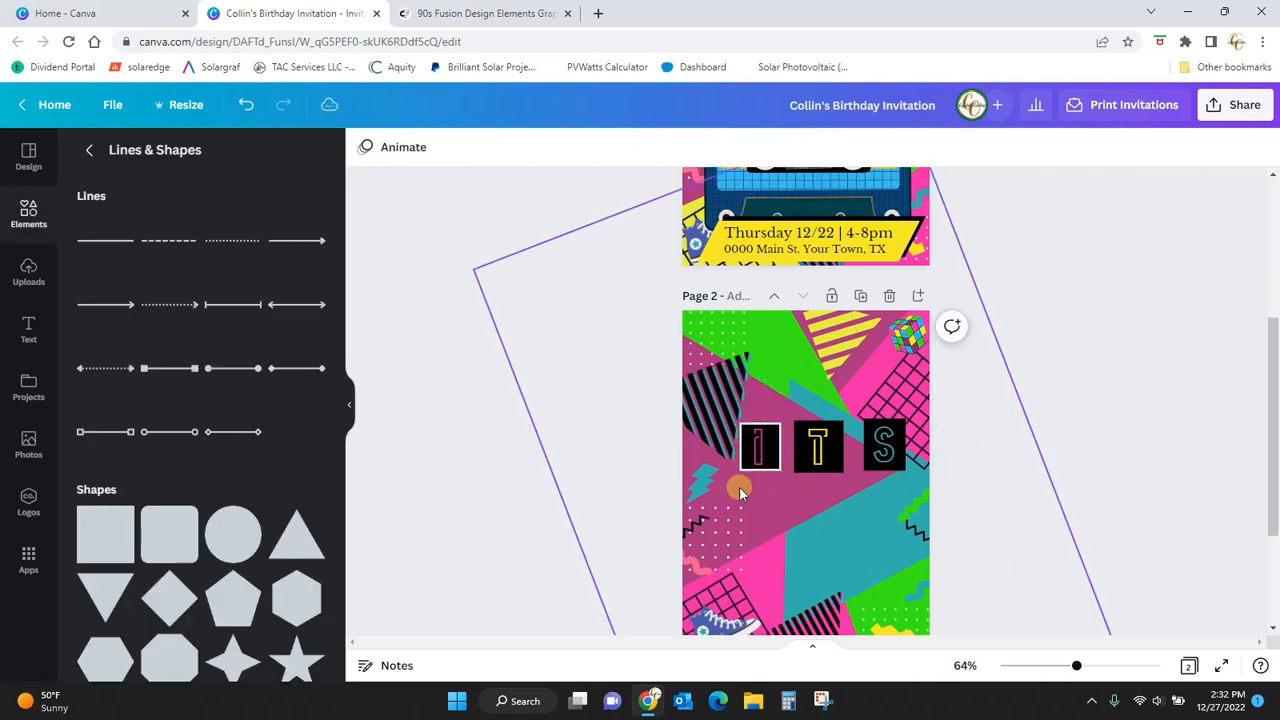
Step: Reduce the border weight of the rectangle behind the I to 1
{"action": "left_click", "coordinate": [757, 446]}
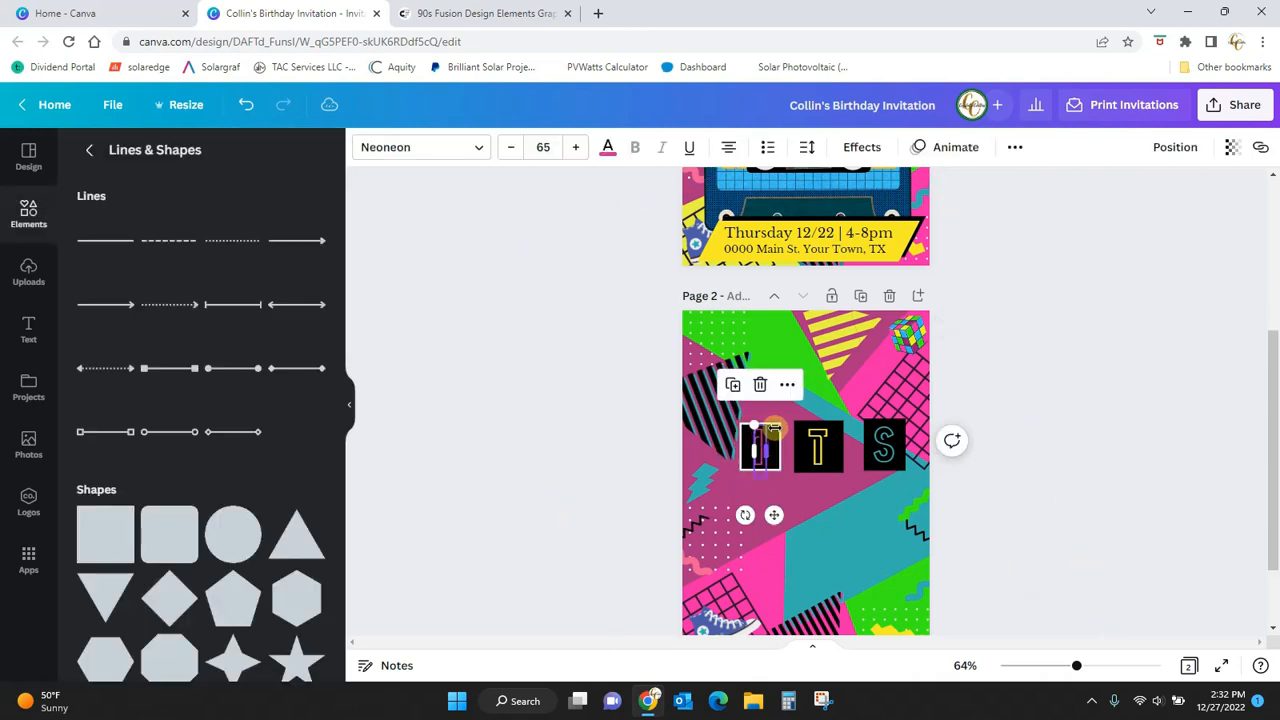
{"action": "left_click", "coordinate": [777, 444]}
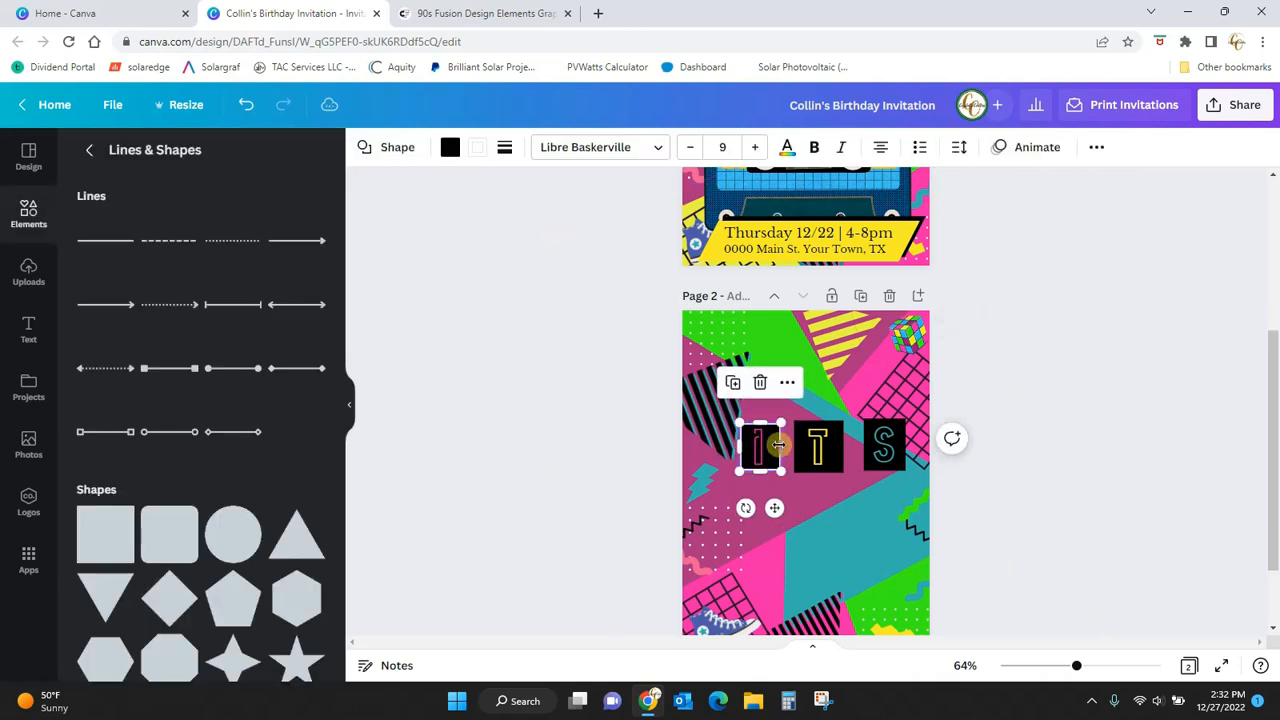
{"action": "left_click", "coordinate": [505, 148]}
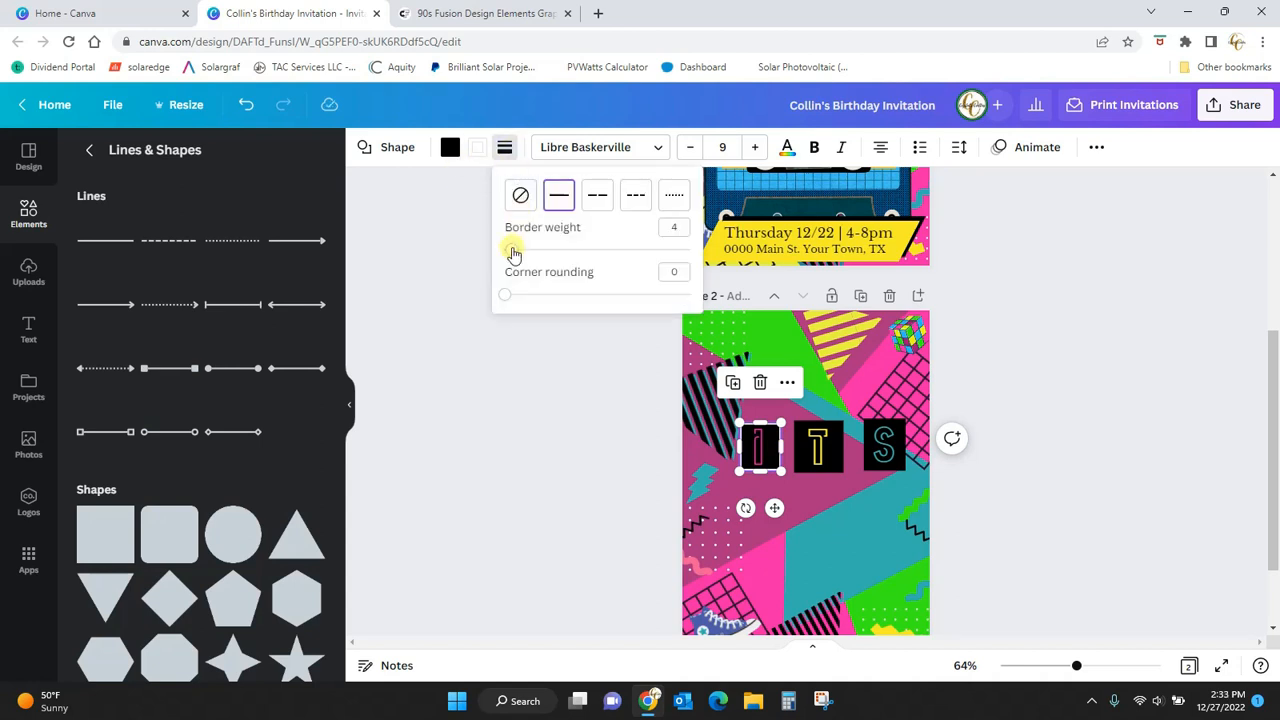
{"action": "mouse_move", "coordinate": [512, 250]}
{"action": "left_mouse_down"}
{"action": "mouse_move", "coordinate": [557, 251]}
{"action": "mouse_move", "coordinate": [506, 251]}
{"action": "left_mouse_up"}
{"action": "left_click", "coordinate": [1026, 338]}
{"action": "left_click", "coordinate": [1026, 338]}
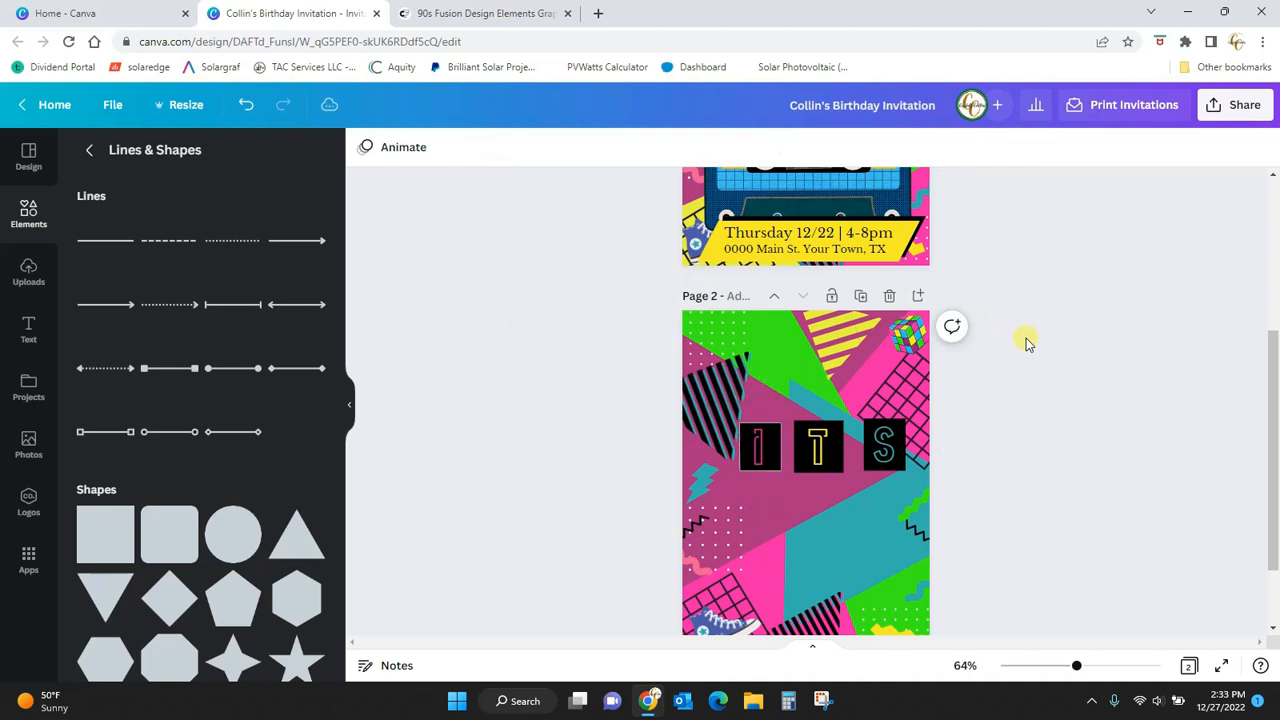
Step: Set the border weight of the rectangle behind the I to 2
{"action": "left_click", "coordinate": [779, 449]}
{"action": "left_click", "coordinate": [507, 150]}
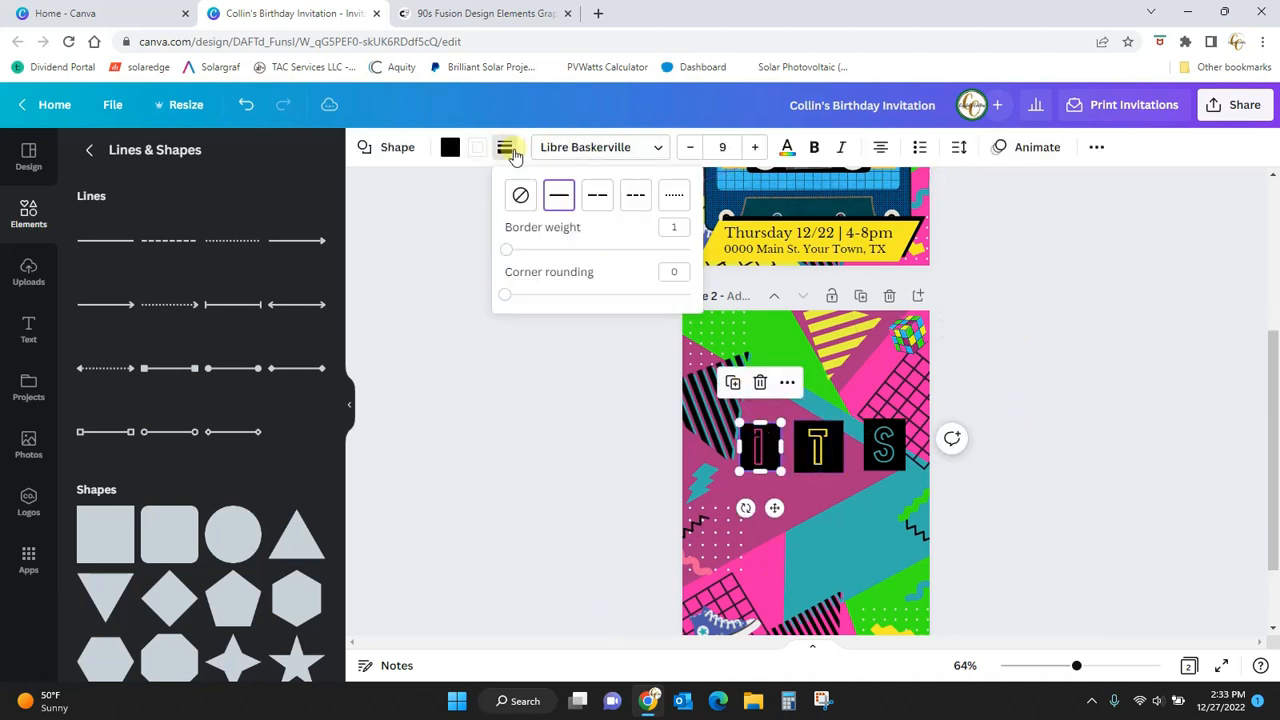
{"action": "left_click", "coordinate": [677, 228]}
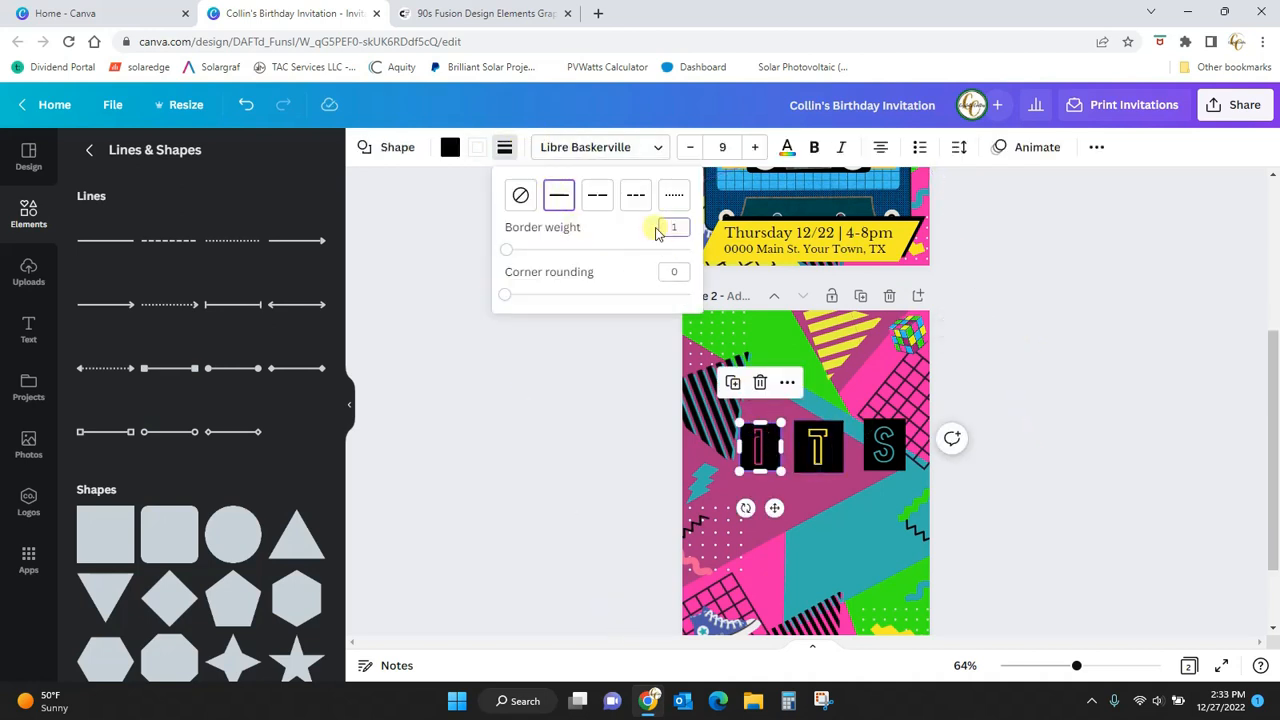
{"action": "type", "text": "2"}
{"action": "left_click", "coordinate": [1198, 445]}
{"action": "left_click", "coordinate": [1030, 500]}
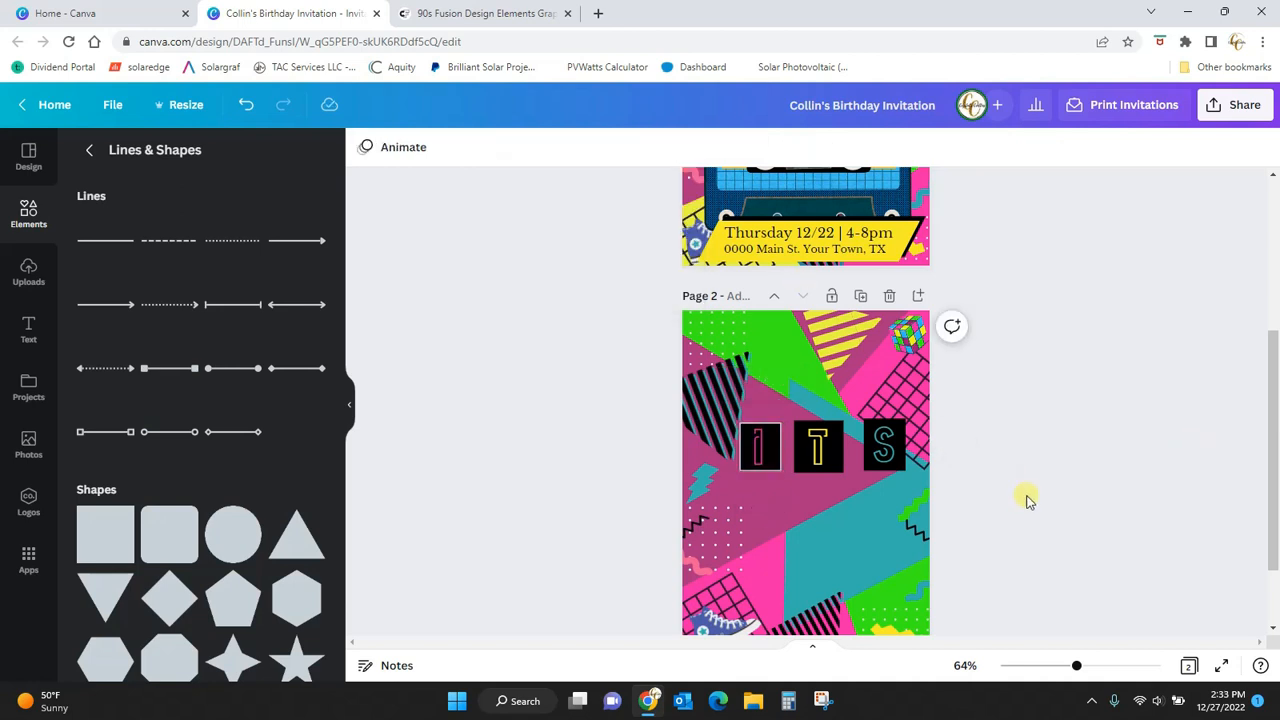
Step: Give the black rectangle behind the T a solid white border with weight 4
{"action": "left_click", "coordinate": [838, 446]}
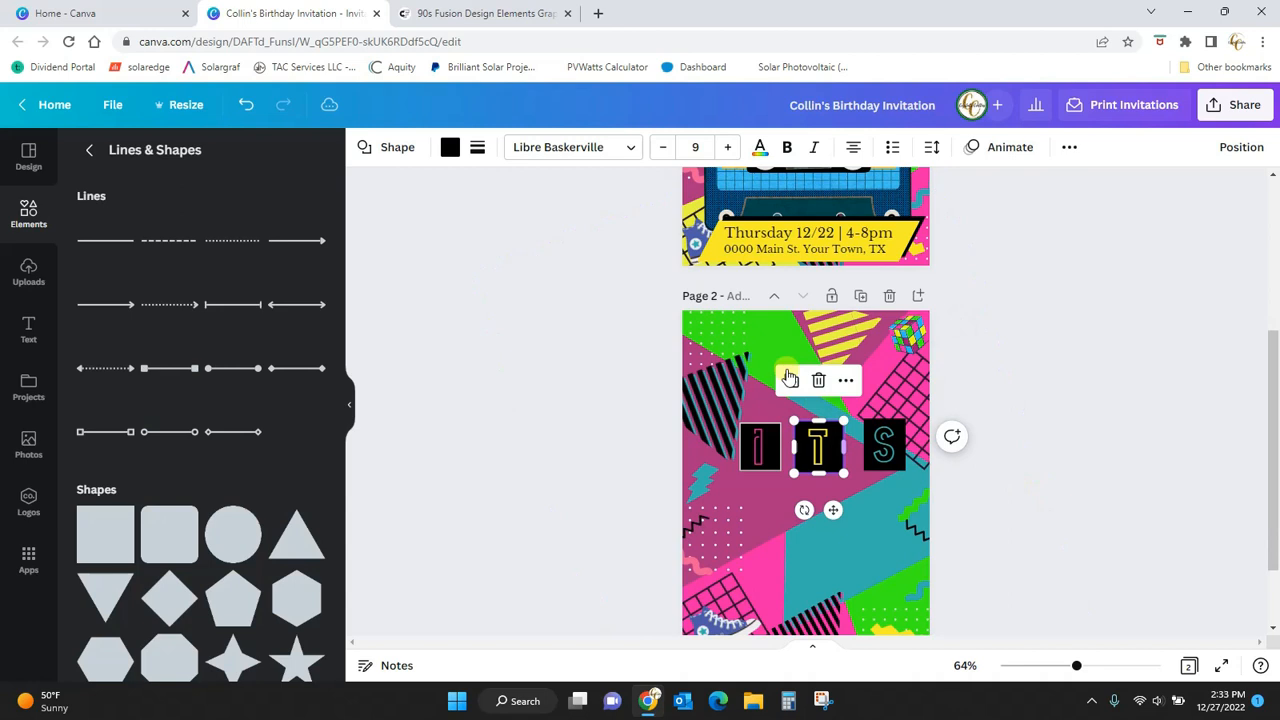
{"action": "left_click", "coordinate": [478, 150]}
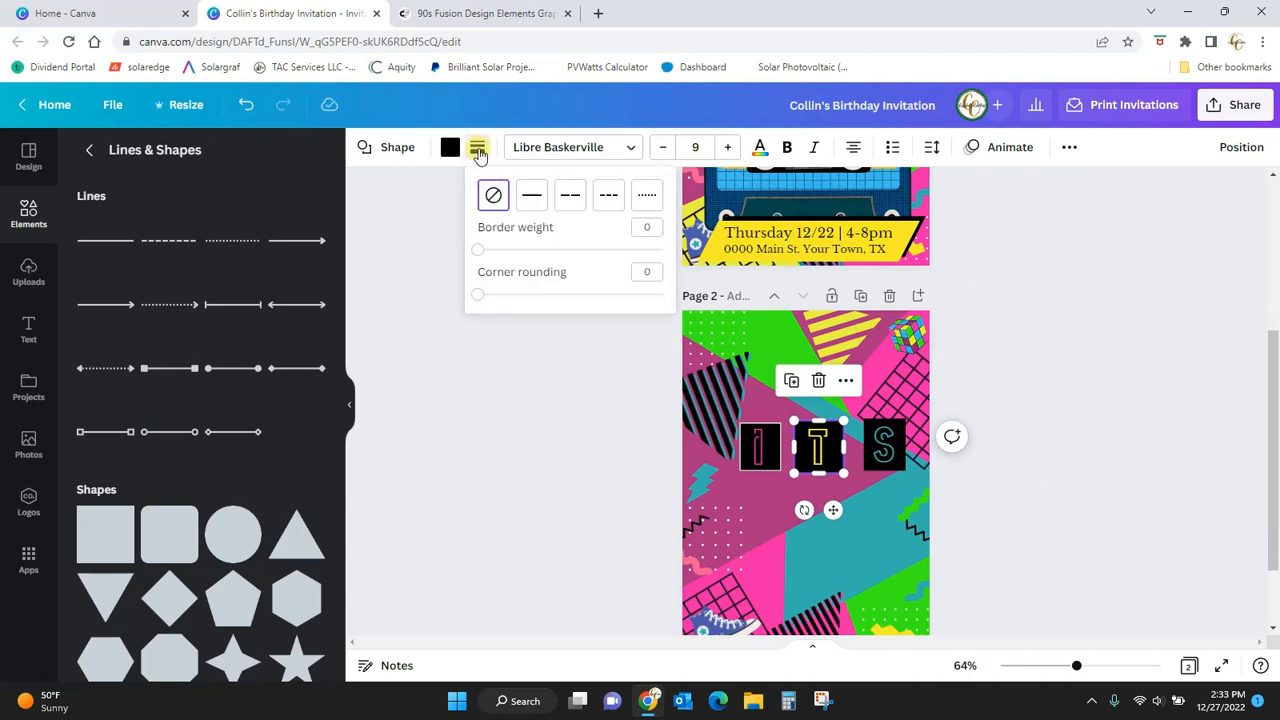
{"action": "left_click", "coordinate": [532, 197]}
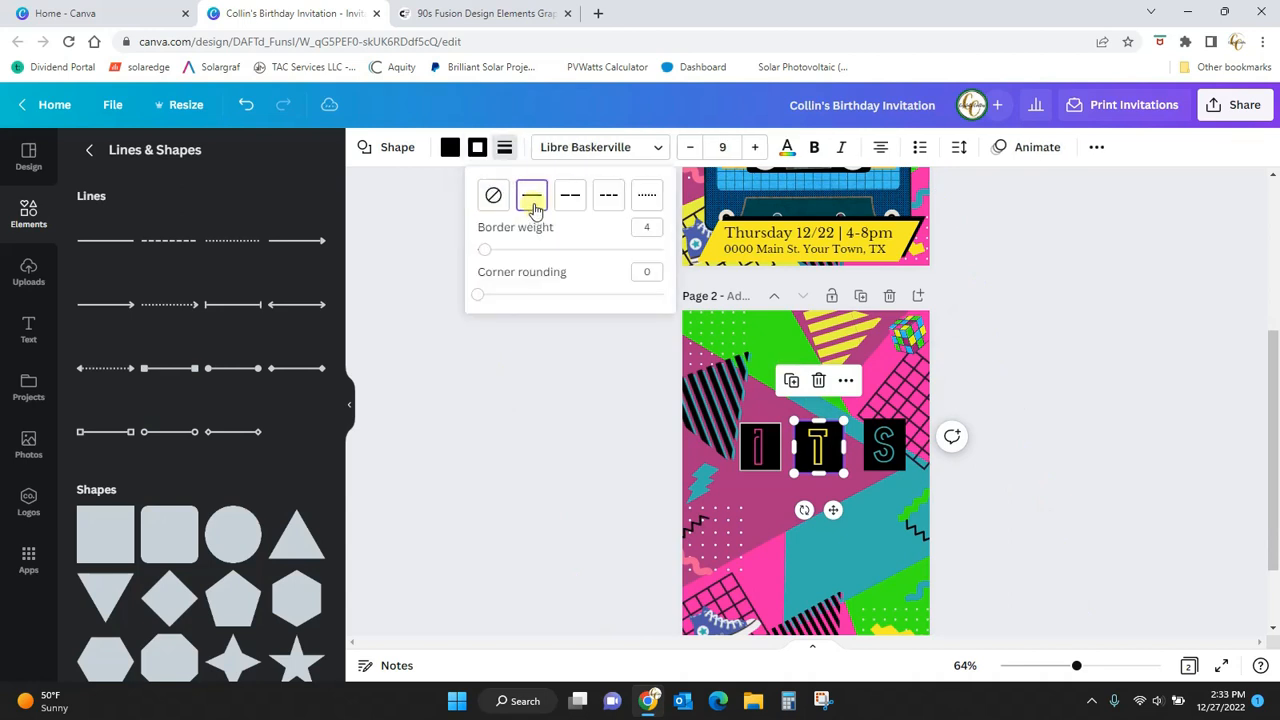
{"action": "left_click", "coordinate": [477, 147]}
{"action": "left_click", "coordinate": [91, 320]}
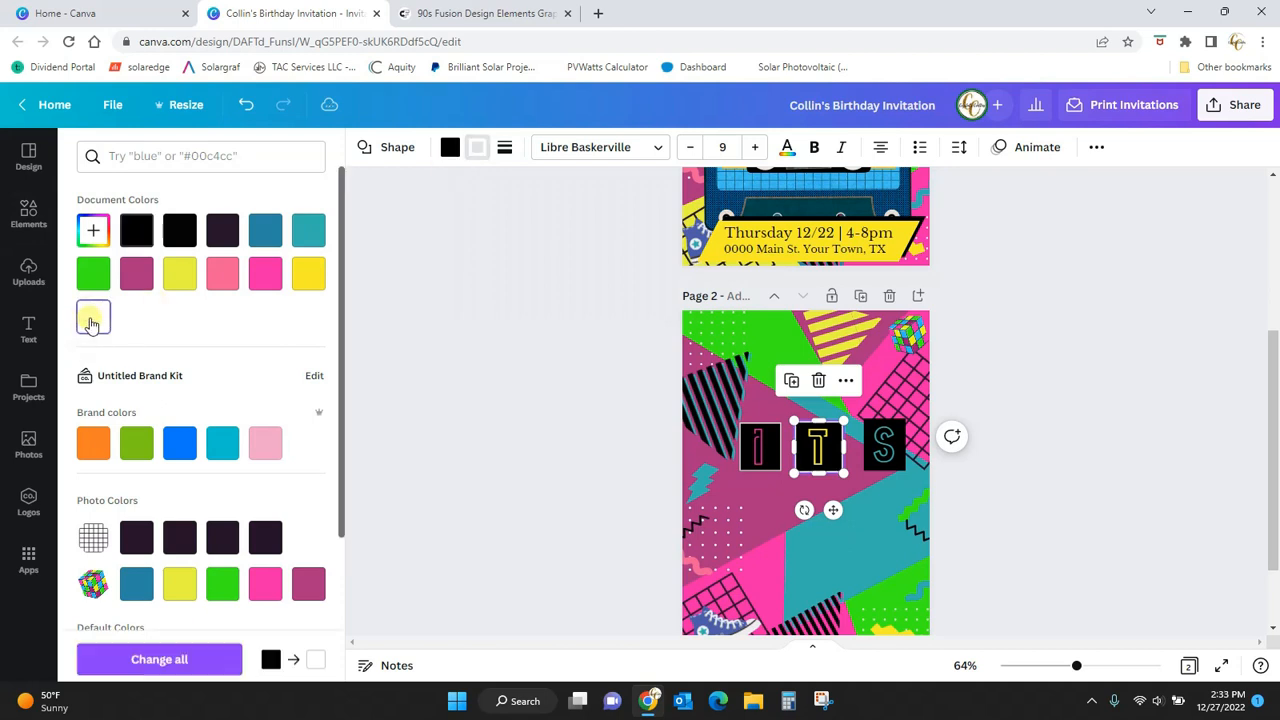
{"action": "left_click", "coordinate": [503, 150]}
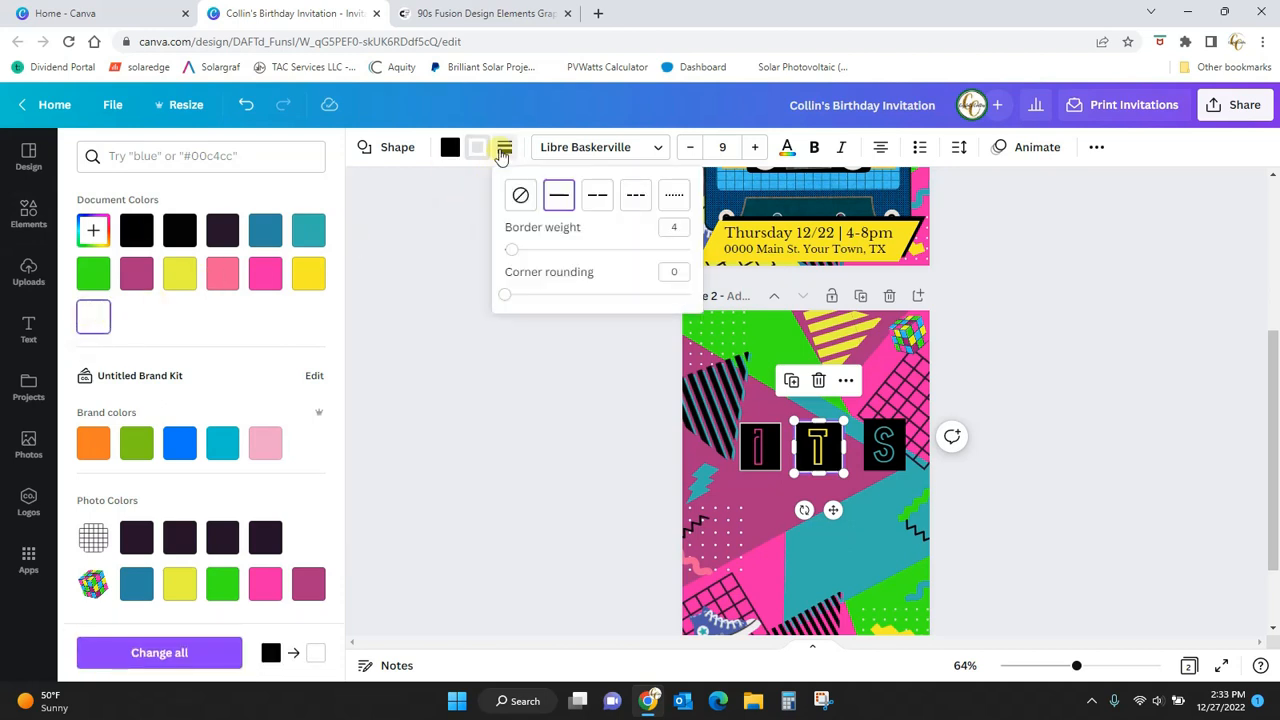
Step: Set the border weight of the rectangle behind the I to 4
{"action": "left_click", "coordinate": [781, 427]}
{"action": "left_click", "coordinate": [503, 147]}
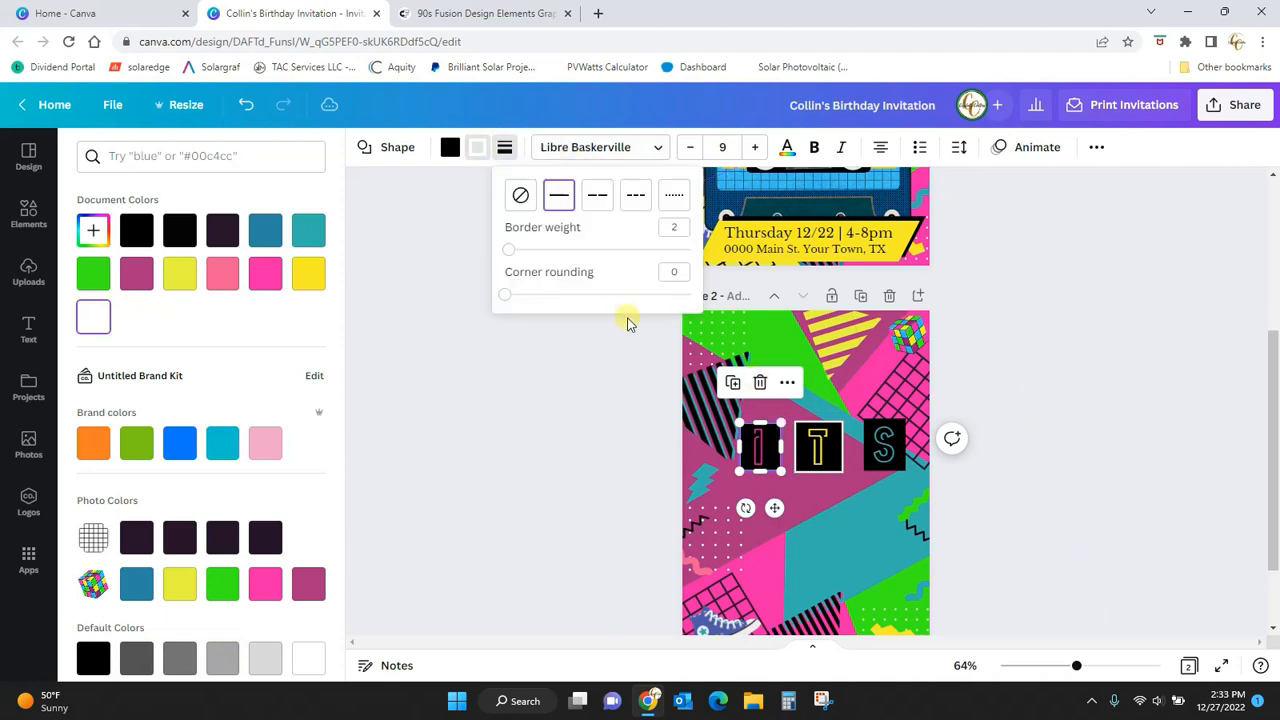
{"action": "left_click", "coordinate": [676, 228]}
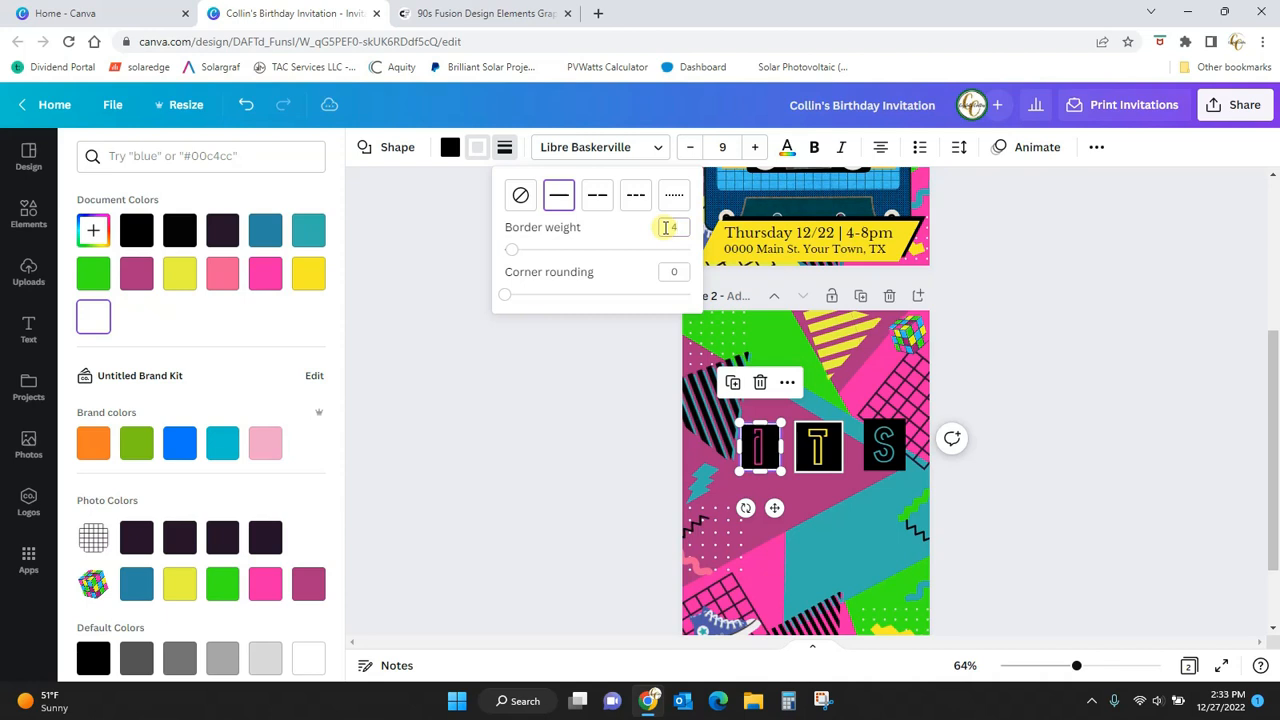
Step: Give the black rectangle behind the S a solid white border with weight 4
{"action": "left_click", "coordinate": [885, 443]}
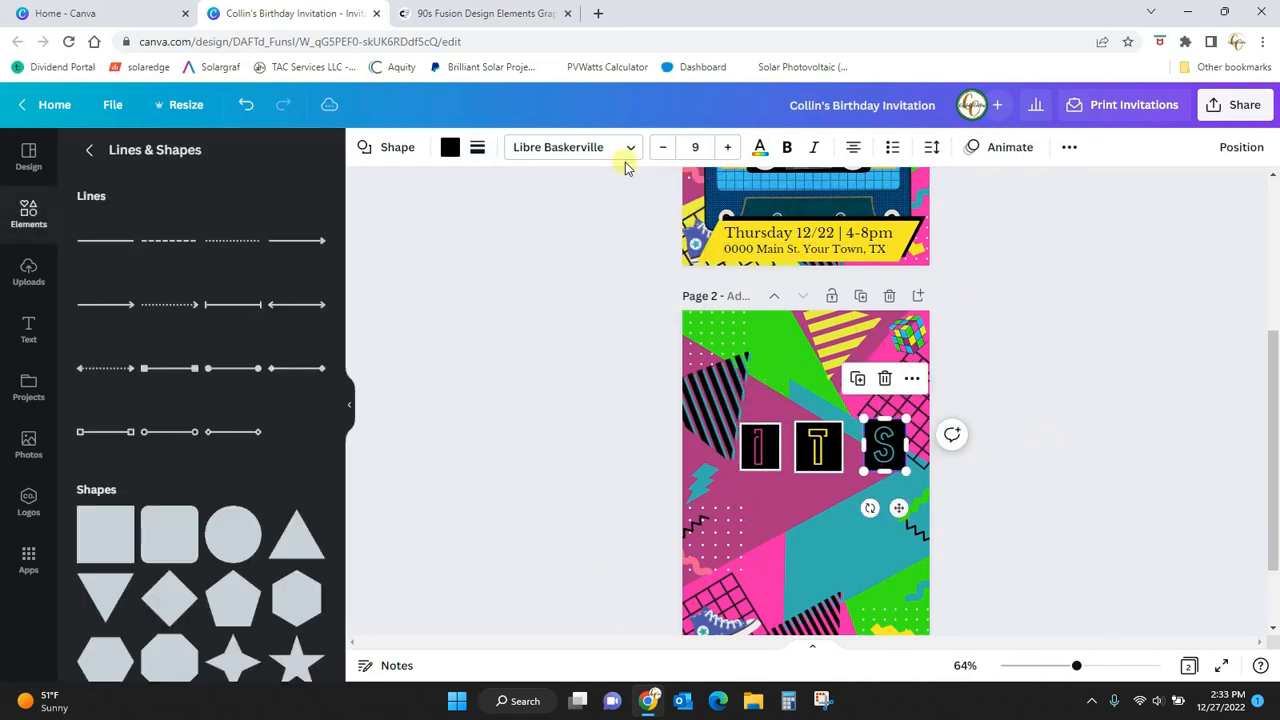
{"action": "left_click", "coordinate": [477, 147]}
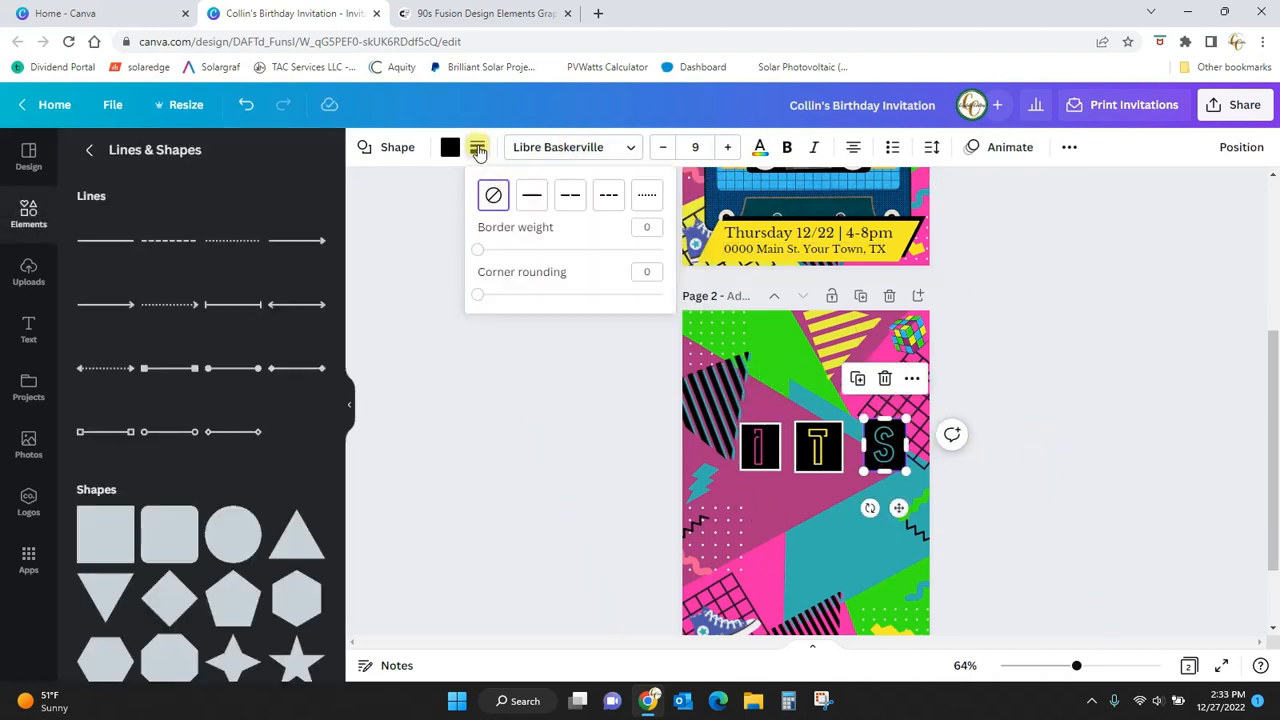
{"action": "left_click", "coordinate": [530, 197]}
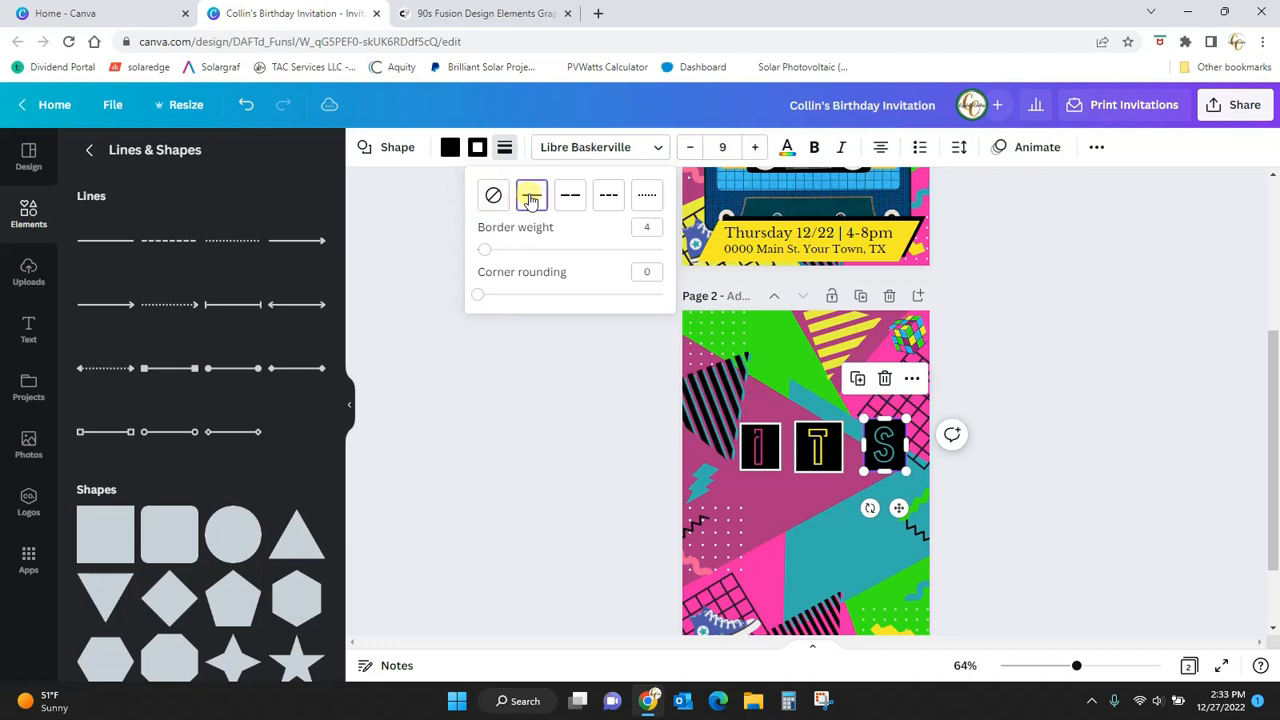
{"action": "left_click", "coordinate": [477, 147]}
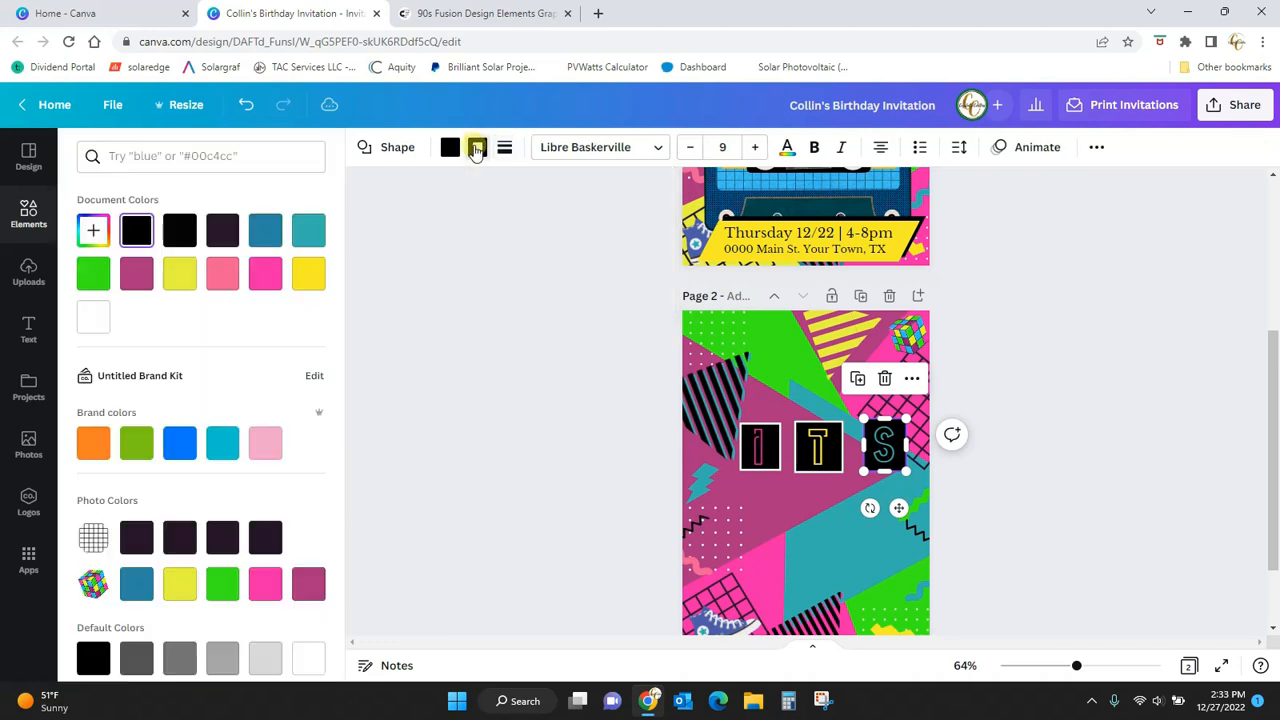
{"action": "left_click", "coordinate": [90, 320]}
{"action": "left_click", "coordinate": [523, 351]}
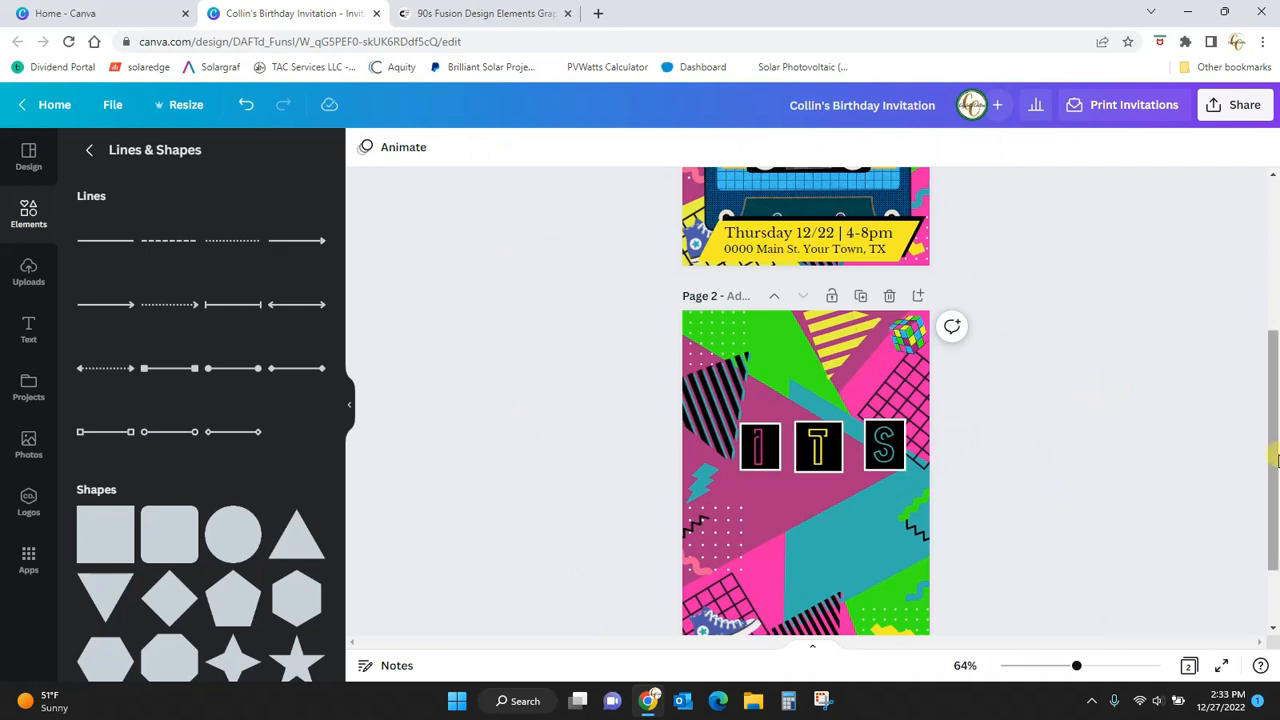
Step: Tilt the page 2 rectangles behind the S and I counterclockwise and the one behind the T clockwise by about 13°
{"action": "left_click_drag", "start_coordinate": [1274, 460], "coordinate": [1274, 311]}
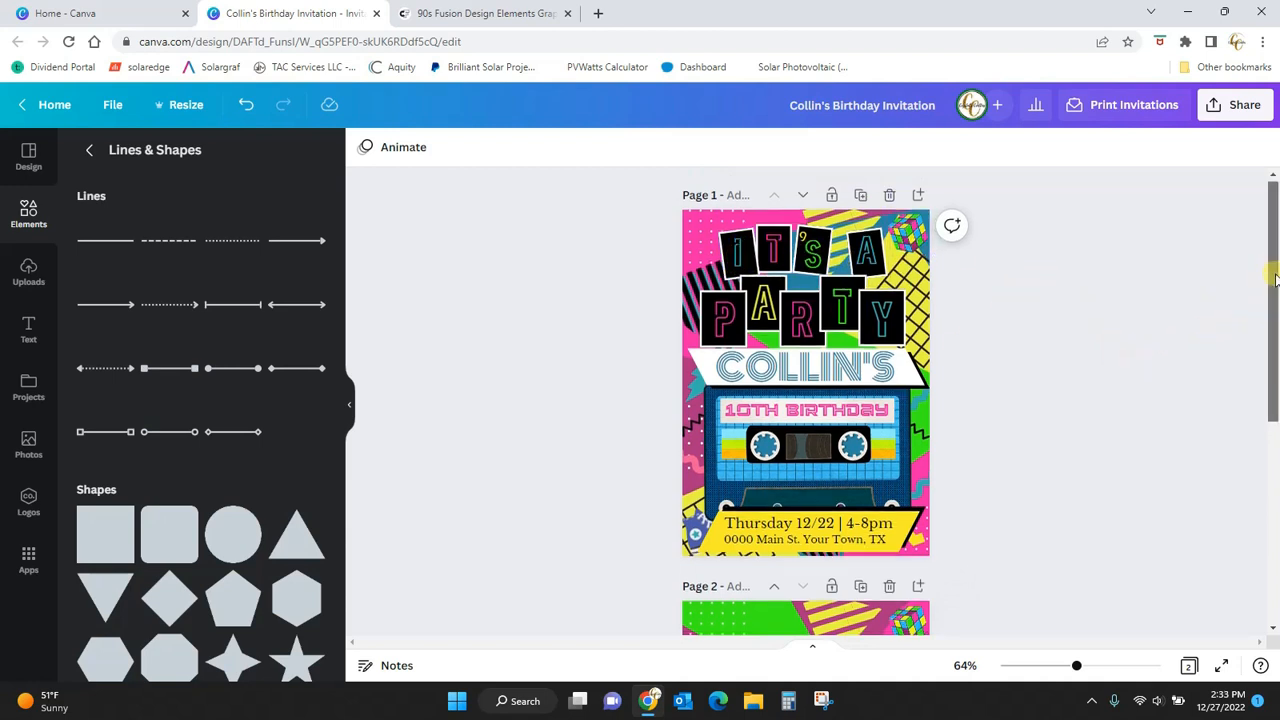
{"action": "left_click_drag", "start_coordinate": [1262, 274], "coordinate": [1262, 408]}
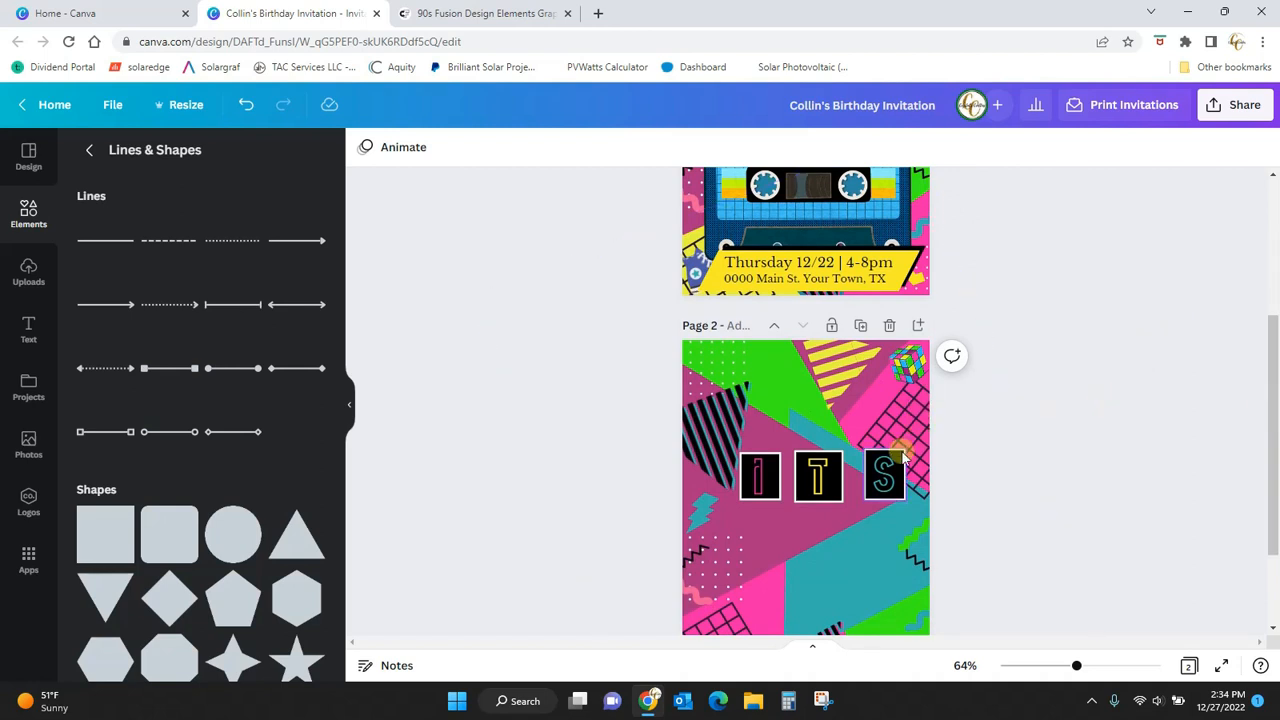
{"action": "left_click", "coordinate": [884, 476]}
{"action": "left_click_drag", "start_coordinate": [872, 540], "coordinate": [932, 570]}
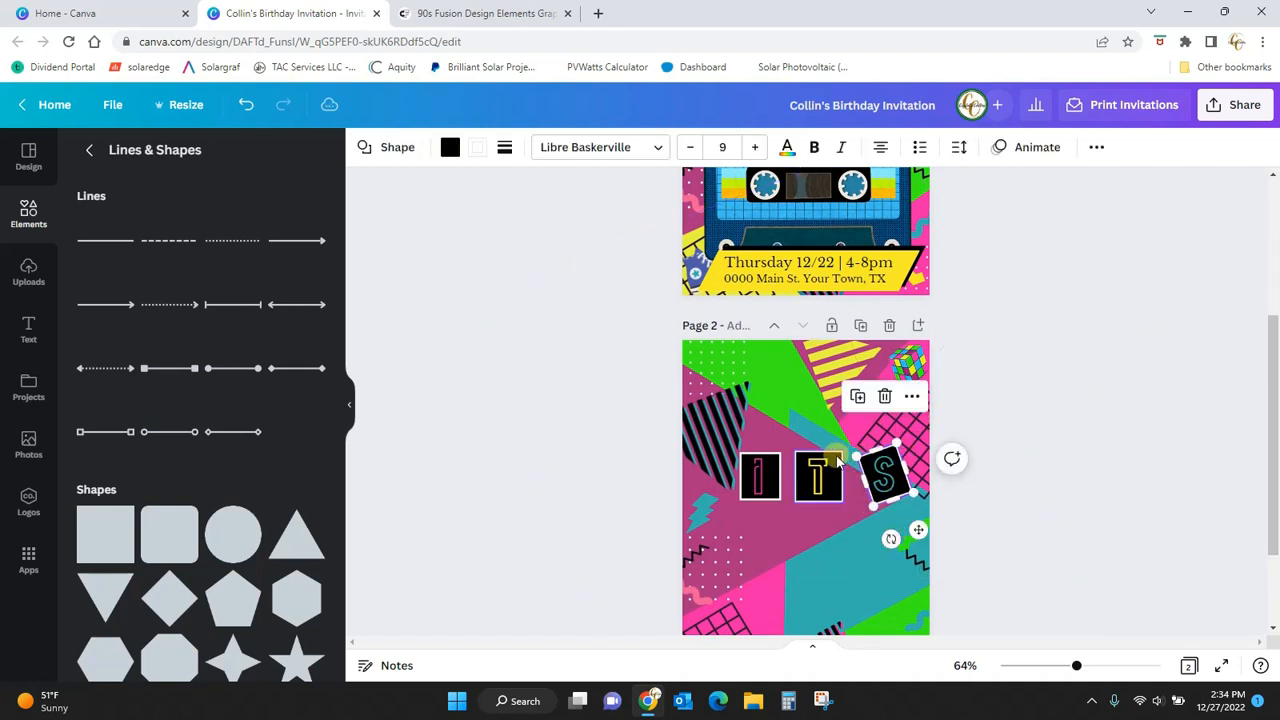
{"action": "left_click", "coordinate": [818, 470]}
{"action": "left_click", "coordinate": [802, 540]}
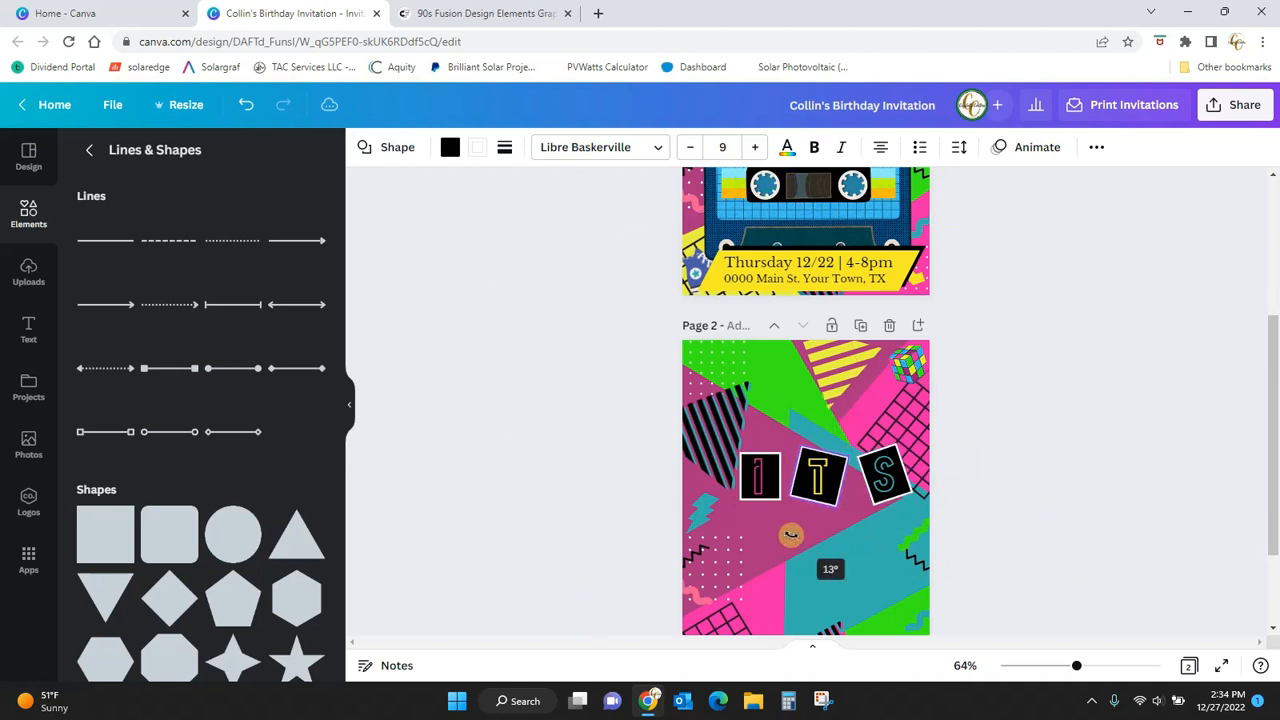
{"action": "left_click", "coordinate": [818, 470]}
{"action": "left_click", "coordinate": [760, 476]}
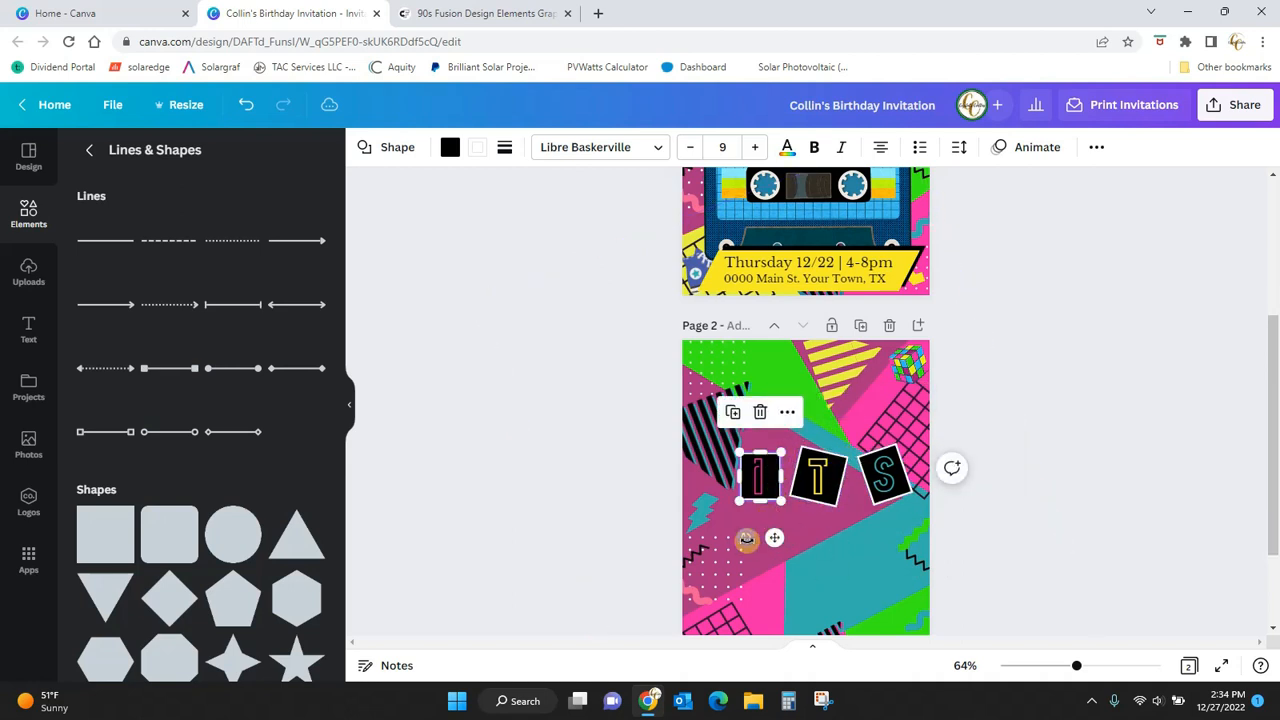
{"action": "left_click_drag", "start_coordinate": [747, 540], "coordinate": [762, 538]}
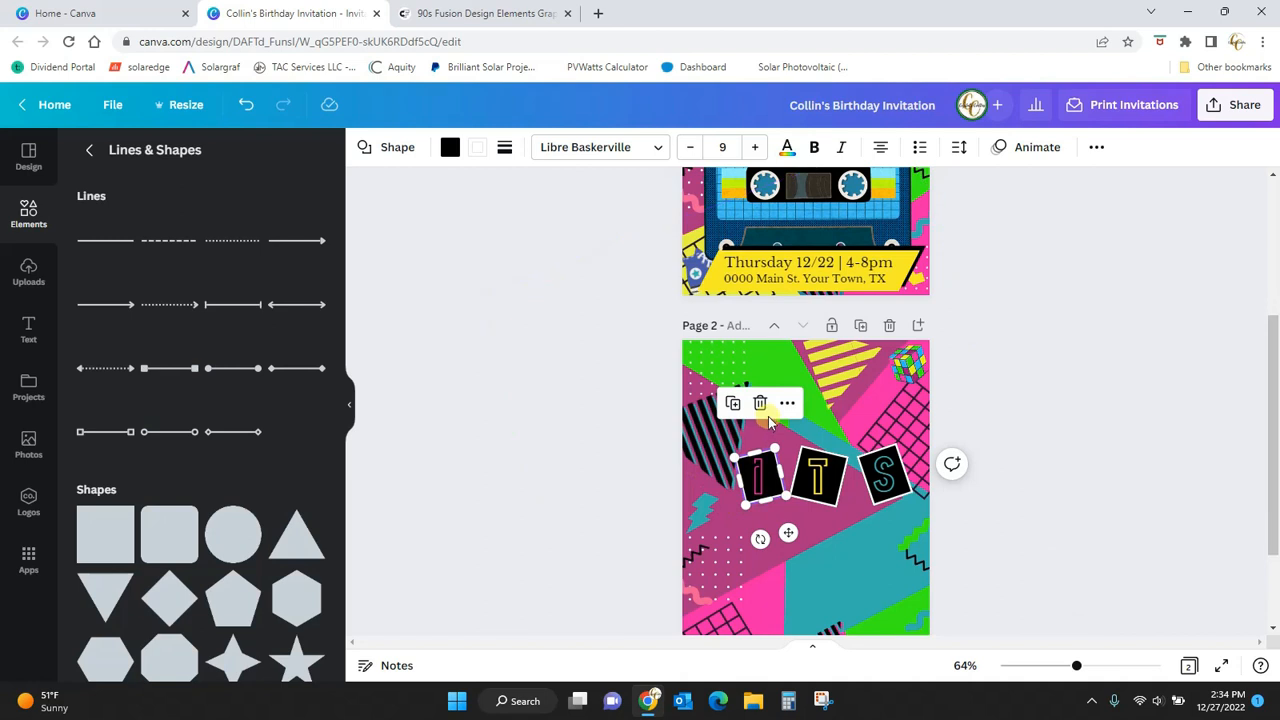
Step: Group each of the letters I, T and S on page 2 with its own black rectangle
{"action": "left_click", "coordinate": [760, 482]}
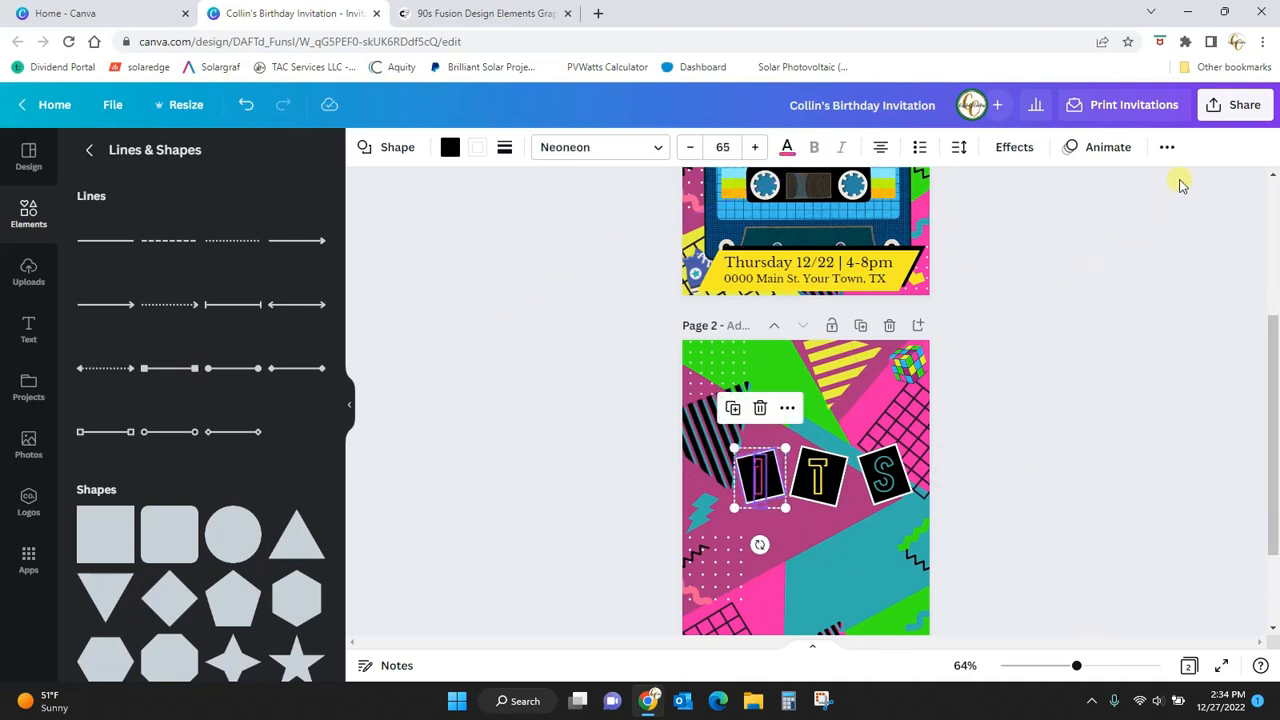
{"action": "left_click", "coordinate": [1168, 150]}
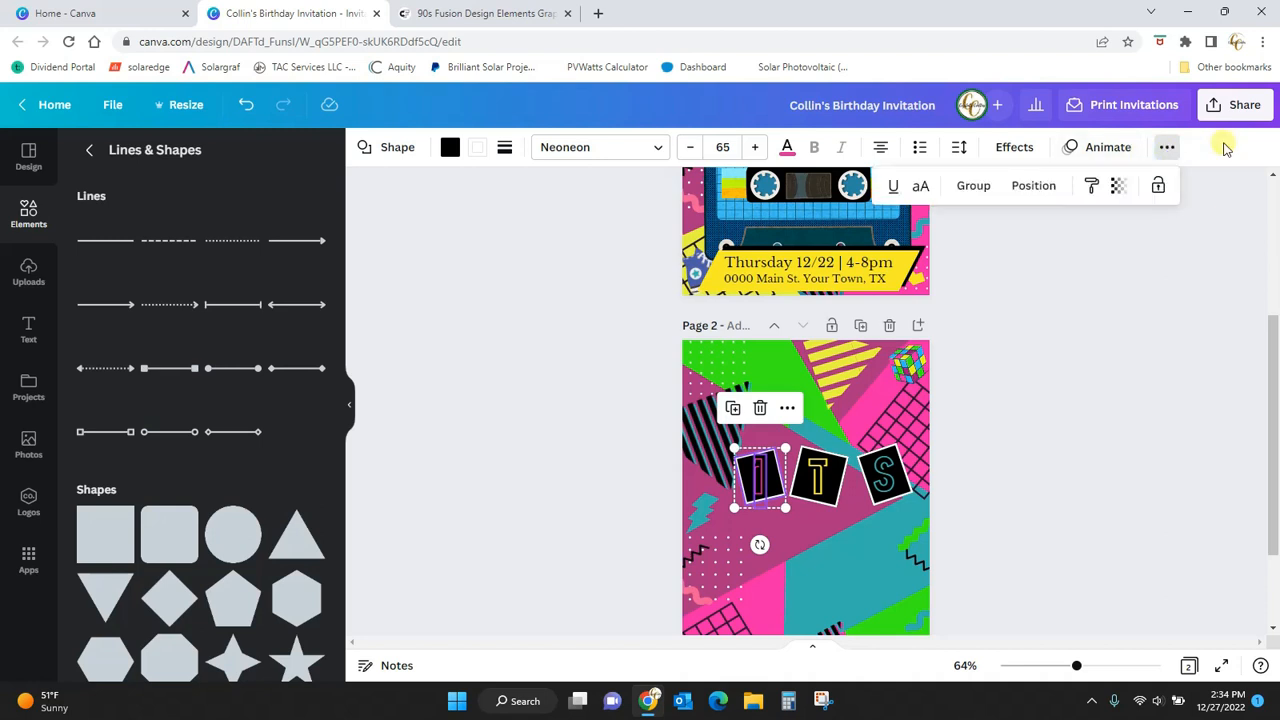
{"action": "left_click", "coordinate": [969, 188]}
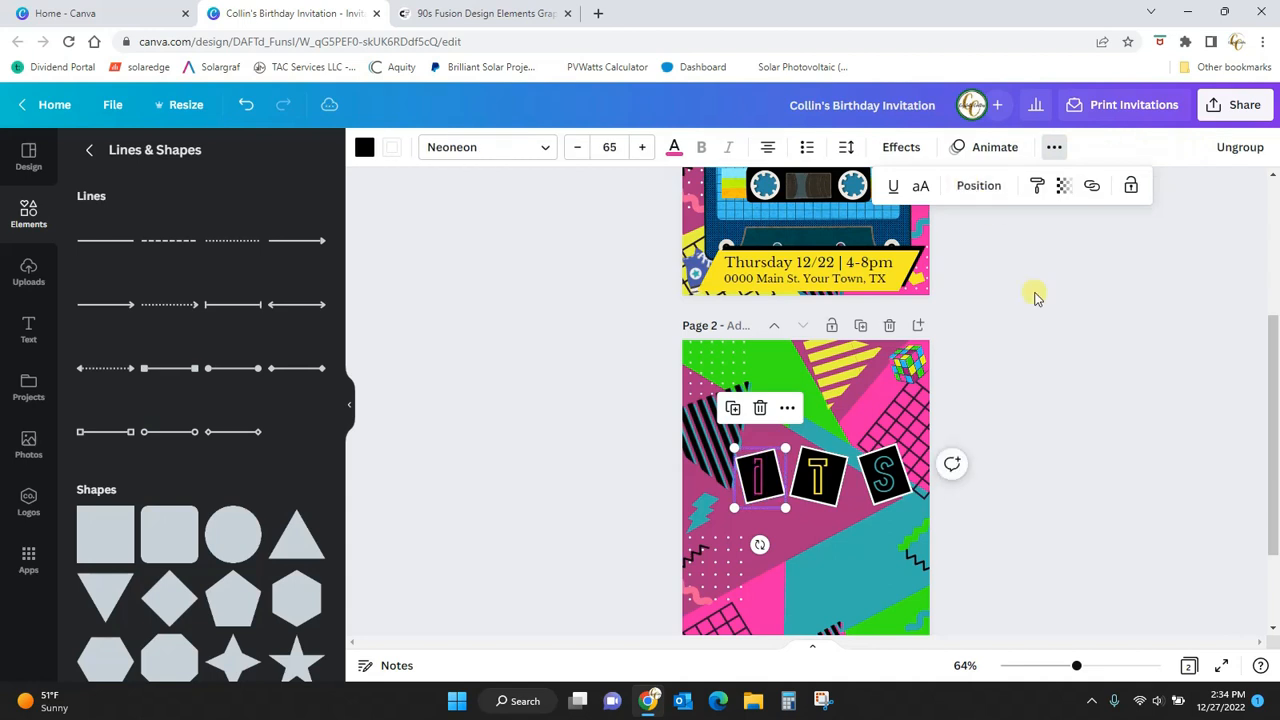
{"action": "left_click", "coordinate": [815, 485]}
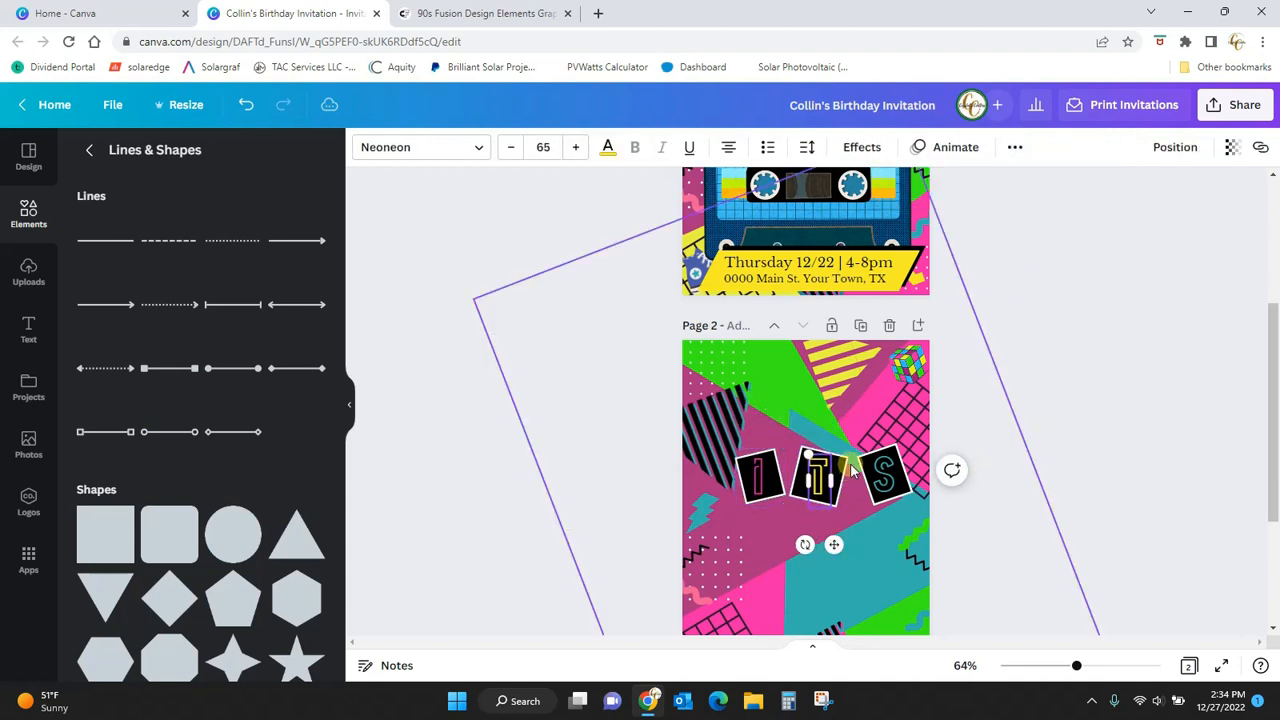
{"action": "left_click", "coordinate": [842, 464], "text": "shift"}
{"action": "left_click", "coordinate": [1166, 148]}
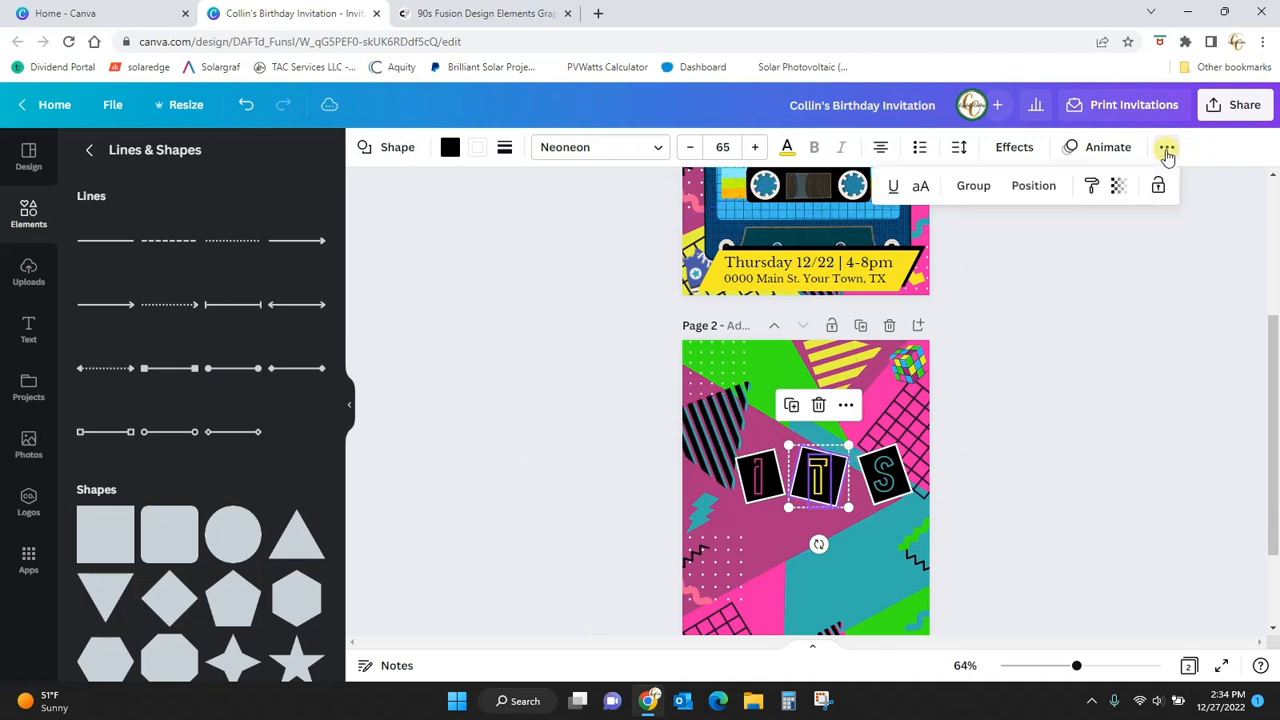
{"action": "left_click", "coordinate": [966, 185]}
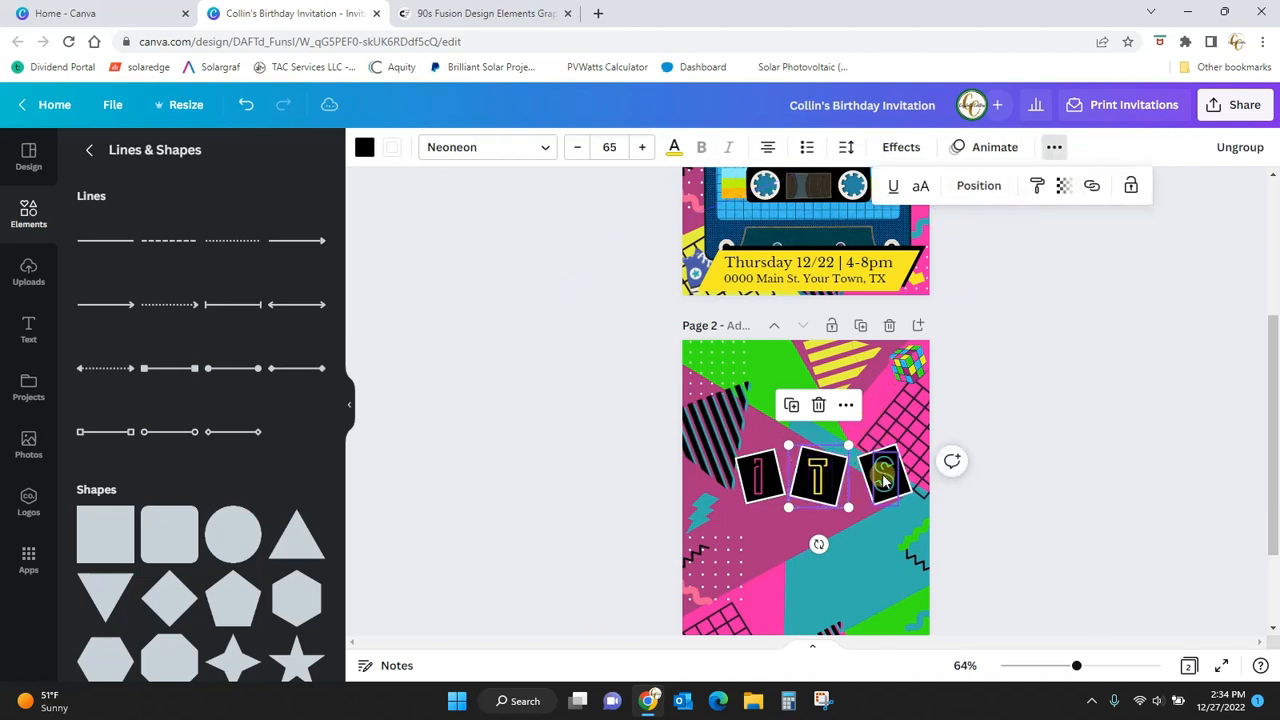
{"action": "left_click", "coordinate": [883, 480]}
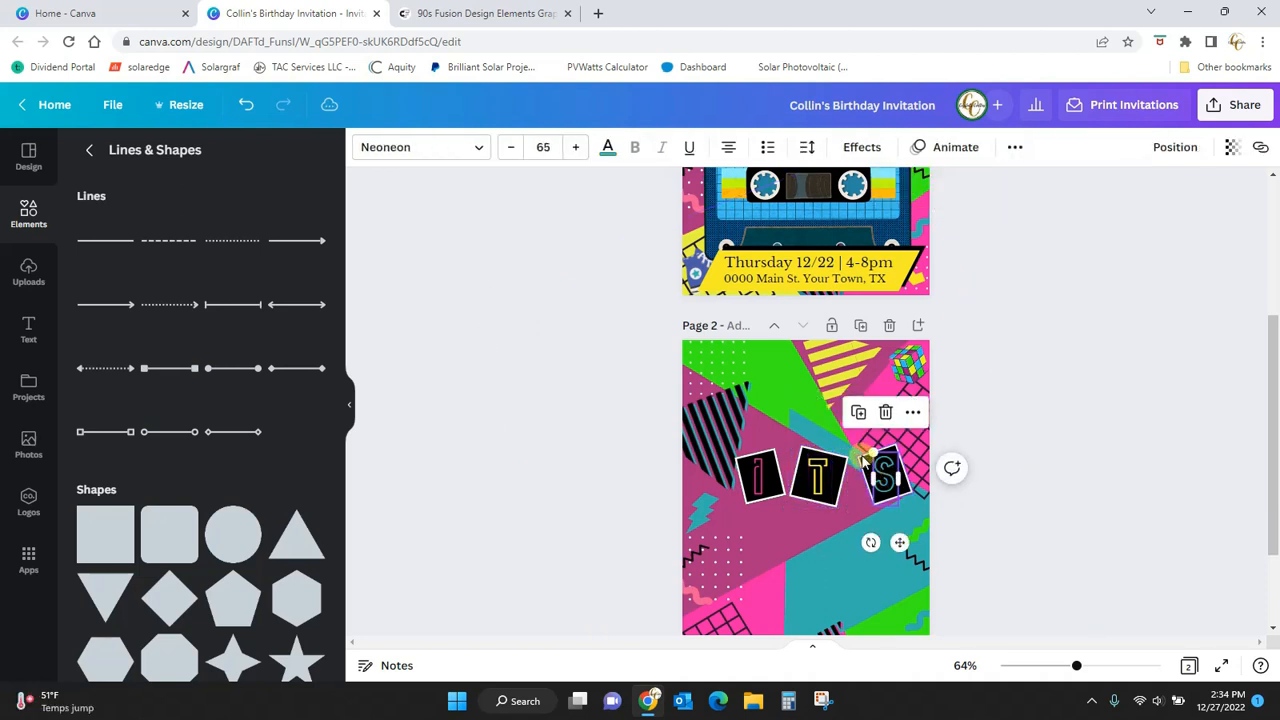
{"action": "left_click", "coordinate": [864, 462], "text": "shift"}
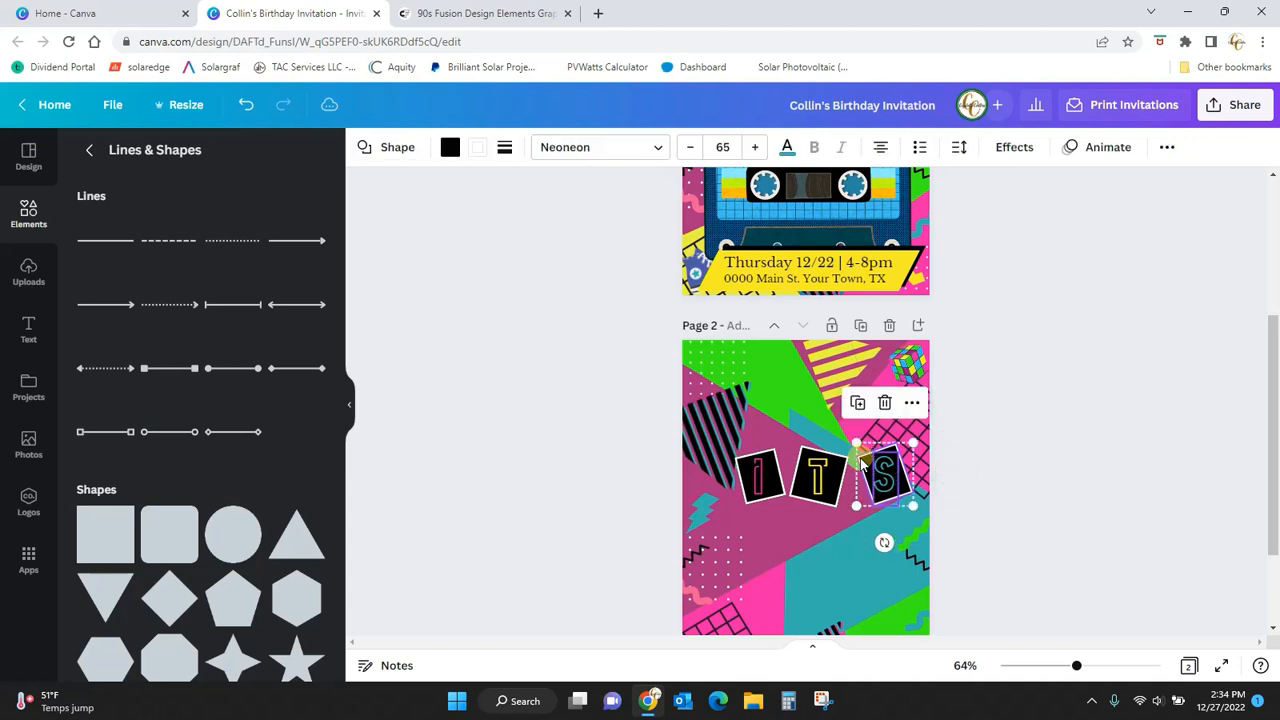
{"action": "key", "text": "ctrl+g"}
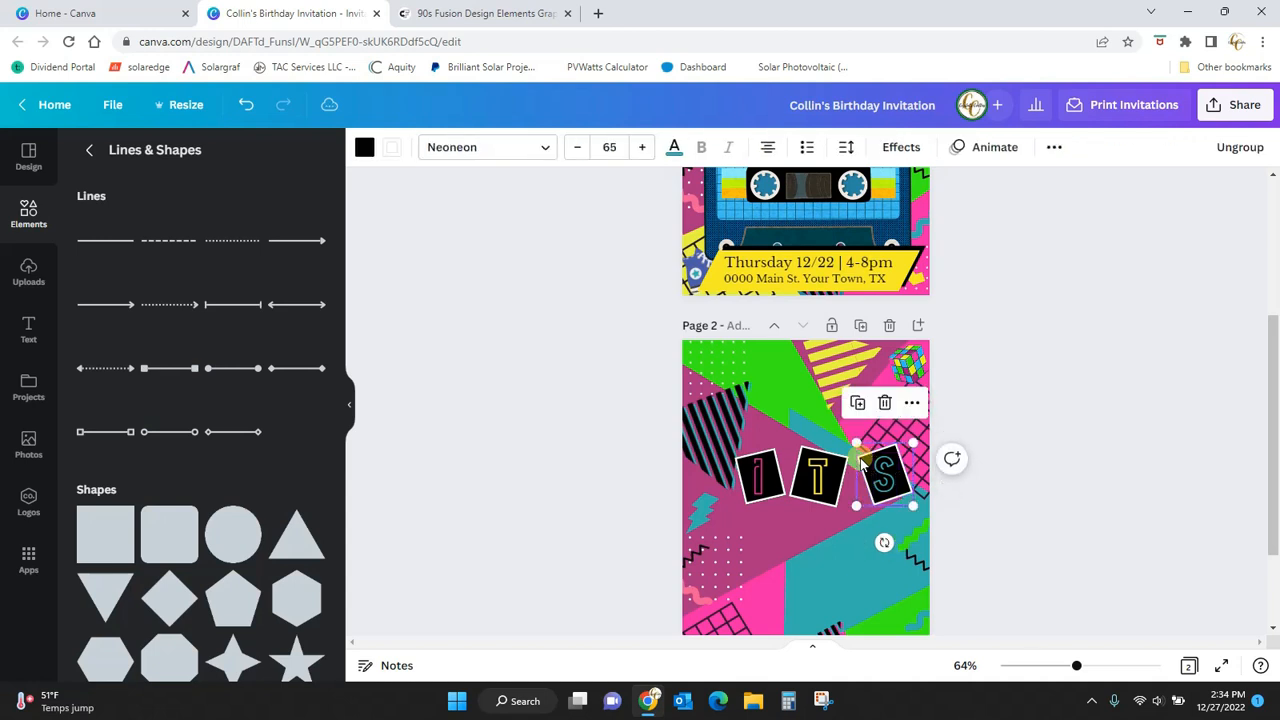
{"action": "left_click", "coordinate": [1092, 465]}
Step: Move the I, T and S tiles up the page and close together so their edges slightly overlap
{"action": "left_click_drag", "start_coordinate": [758, 478], "coordinate": [754, 442]}
{"action": "left_click_drag", "start_coordinate": [823, 485], "coordinate": [798, 455]}
{"action": "left_click_drag", "start_coordinate": [884, 476], "coordinate": [836, 446]}
{"action": "left_click", "coordinate": [993, 456]}
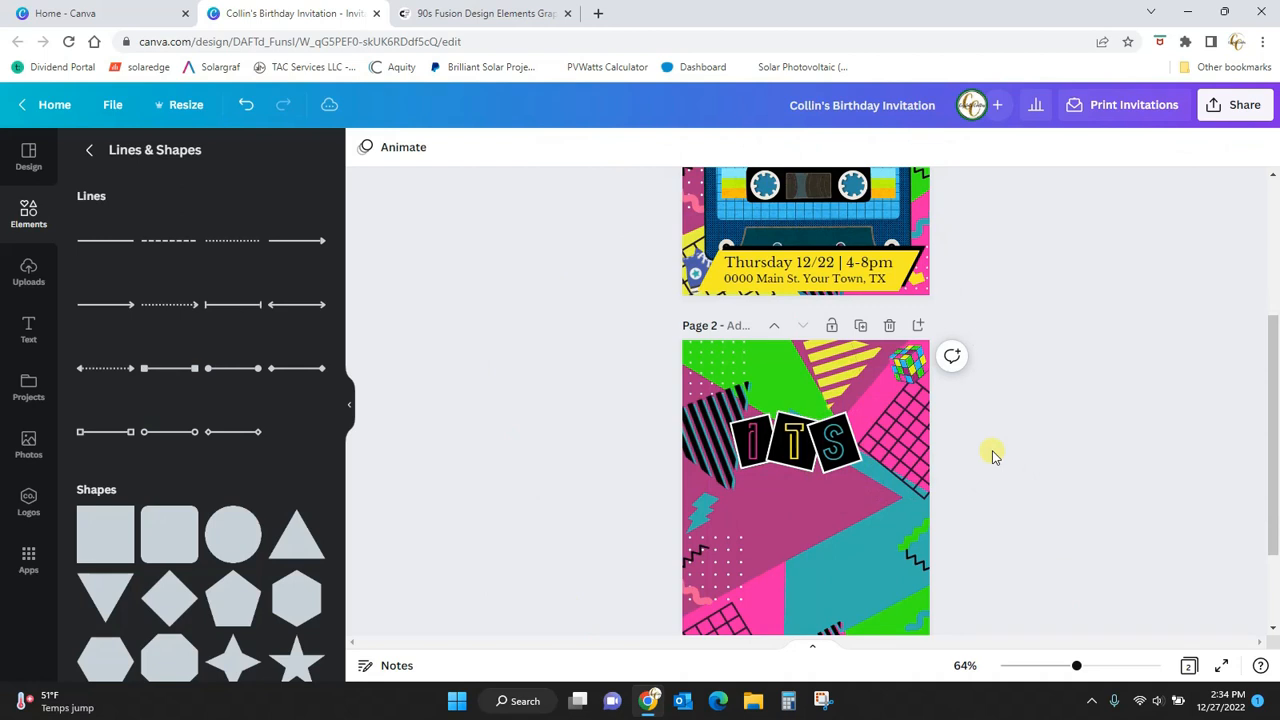
Step: Add a square below the ITS tiles with a black fill and a solid white border of weight 4
{"action": "left_click", "coordinate": [90, 543]}
{"action": "left_click", "coordinate": [479, 150]}
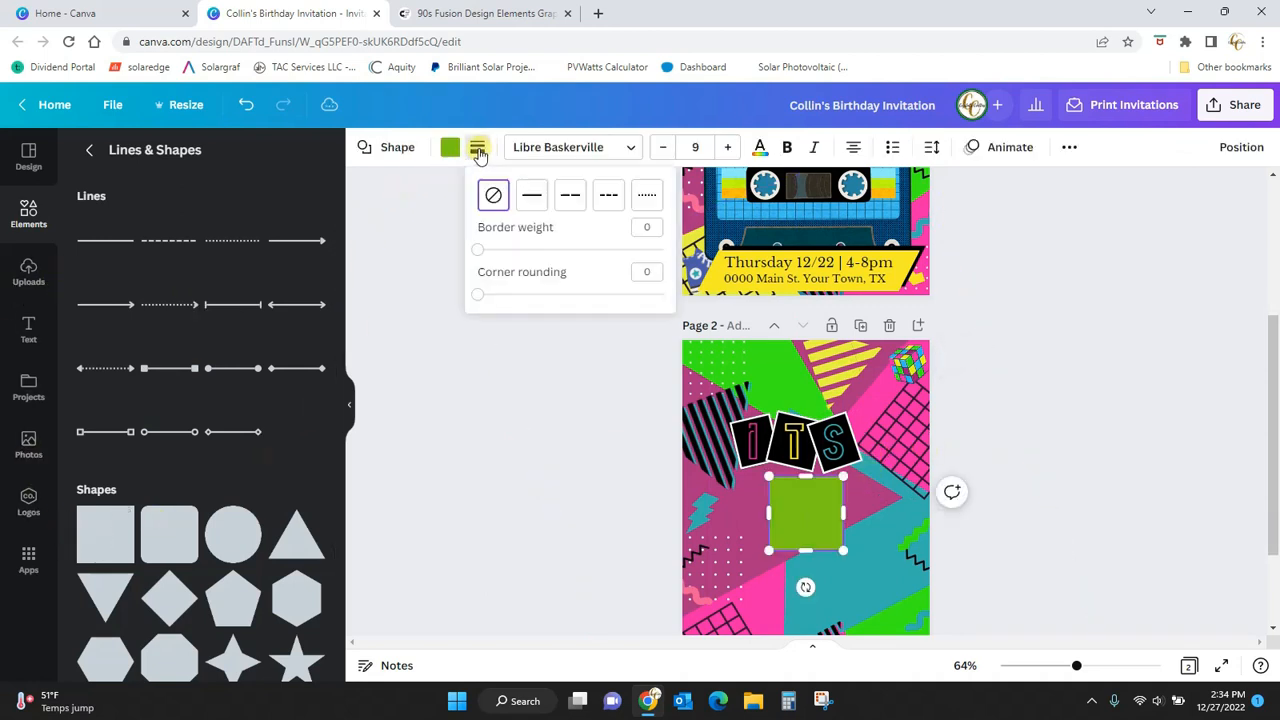
{"action": "left_click", "coordinate": [524, 196]}
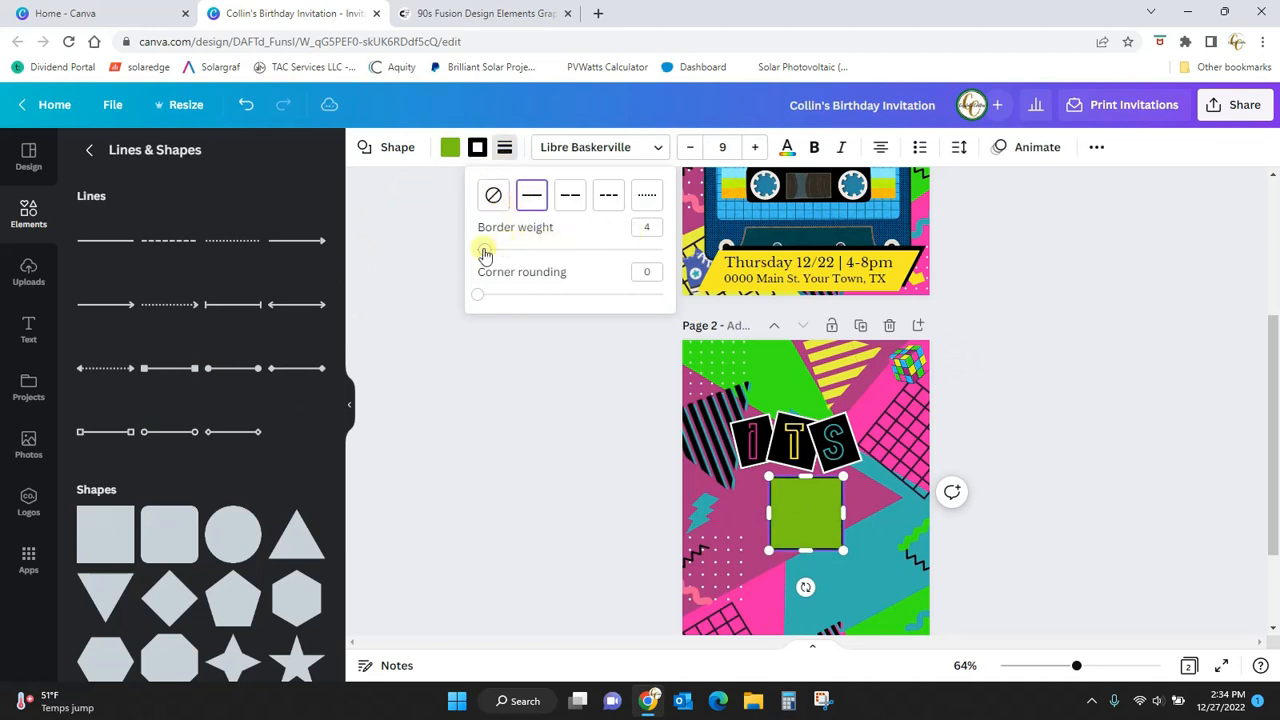
{"action": "left_click", "coordinate": [477, 148]}
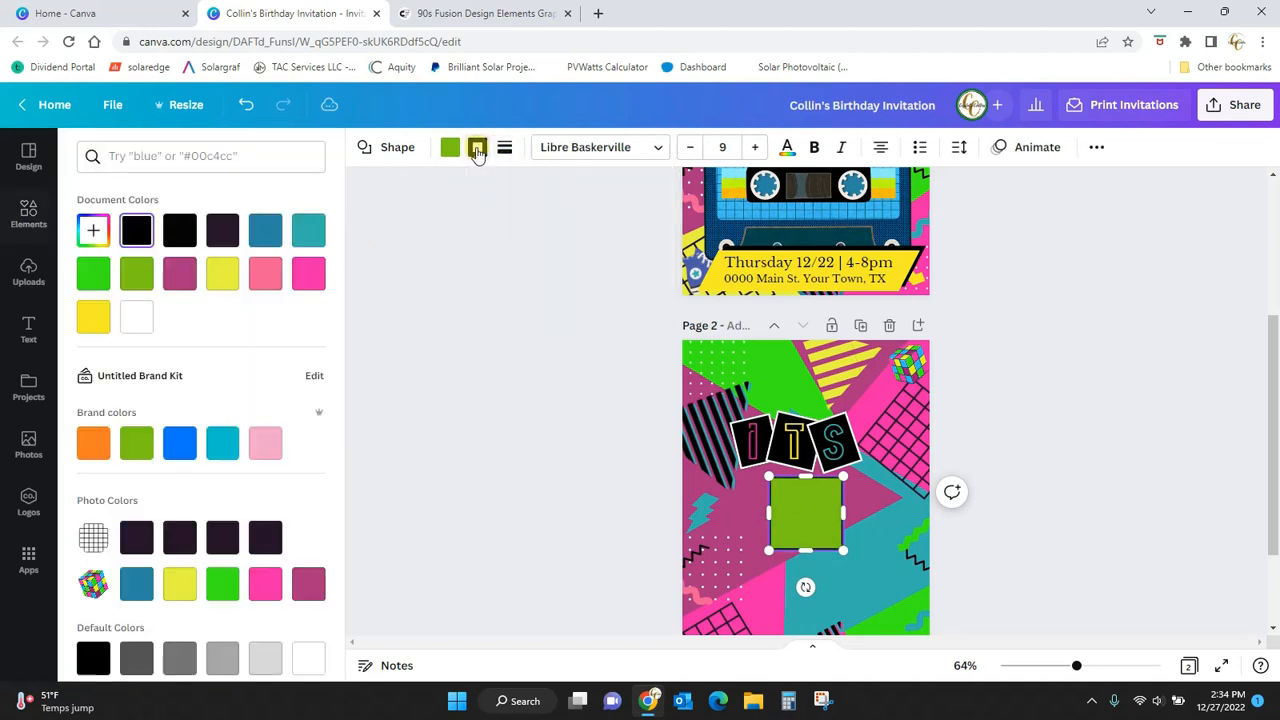
{"action": "left_click", "coordinate": [136, 316]}
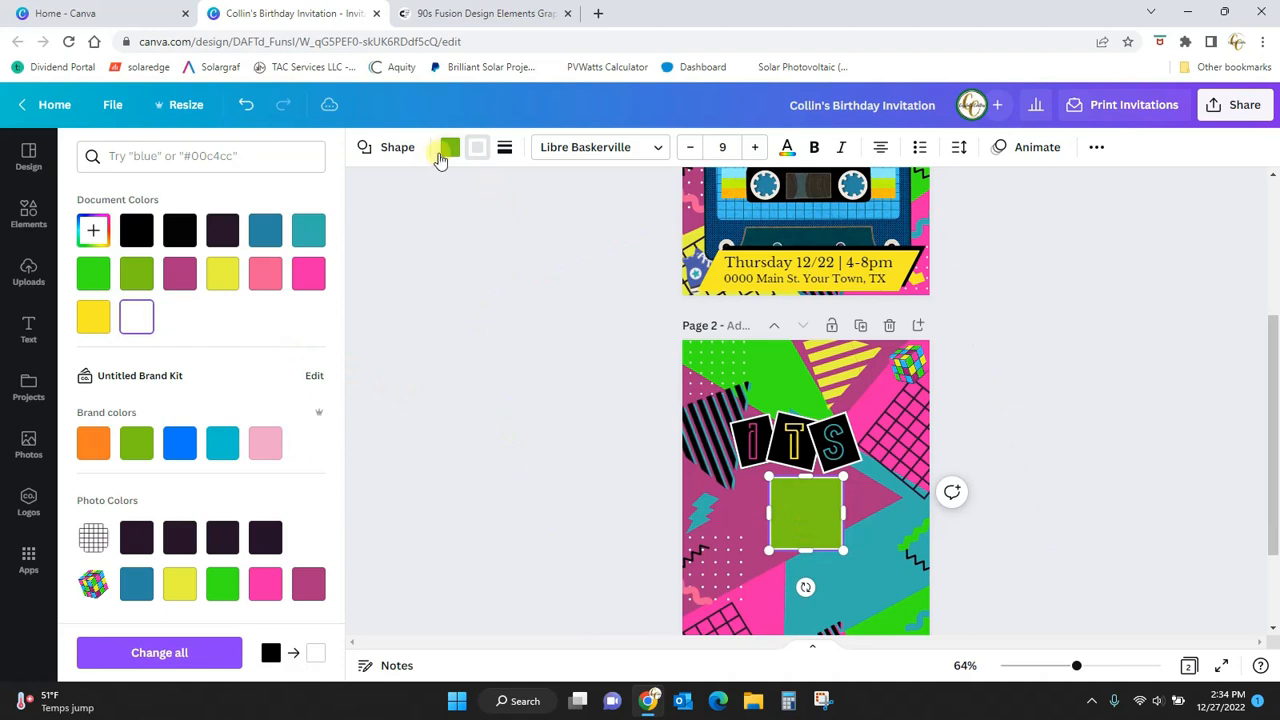
{"action": "left_click", "coordinate": [448, 148]}
{"action": "left_click", "coordinate": [180, 232]}
{"action": "left_click", "coordinate": [490, 338]}
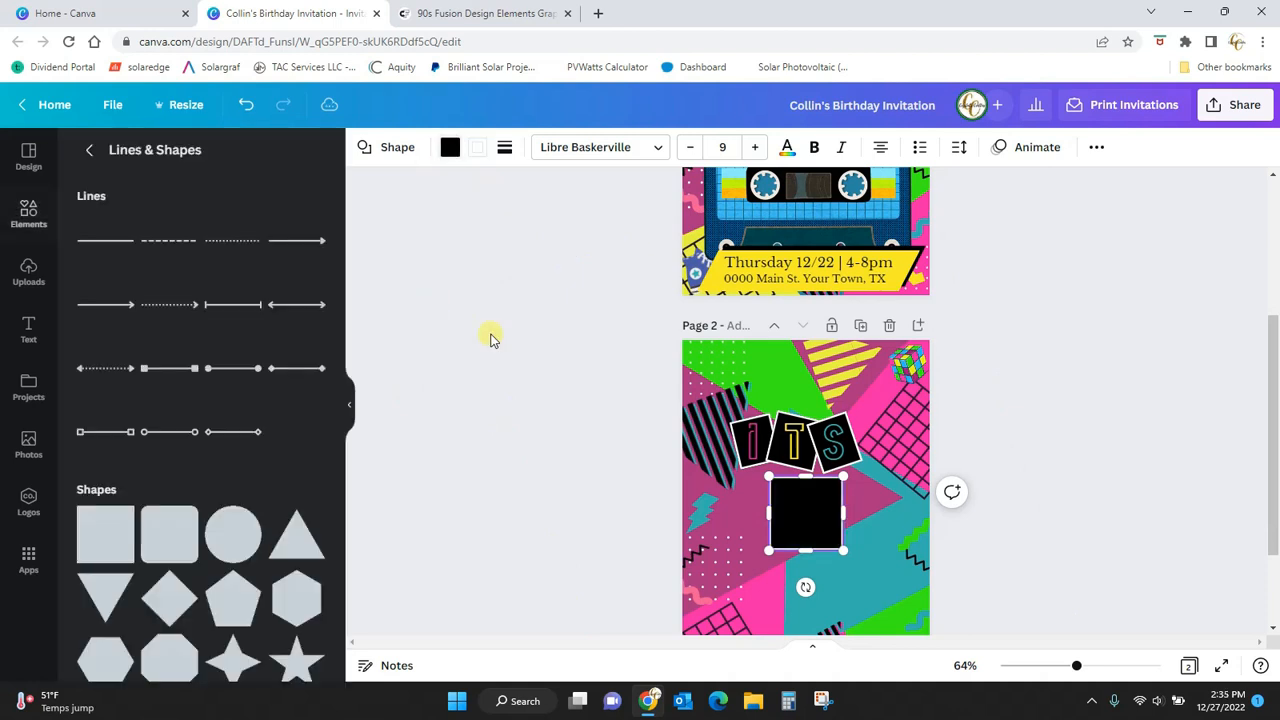
Step: Add a text box with the letter A on the new black square, in the Neoneon font at size 65
{"action": "left_click", "coordinate": [1025, 578]}
{"action": "key", "text": "t"}
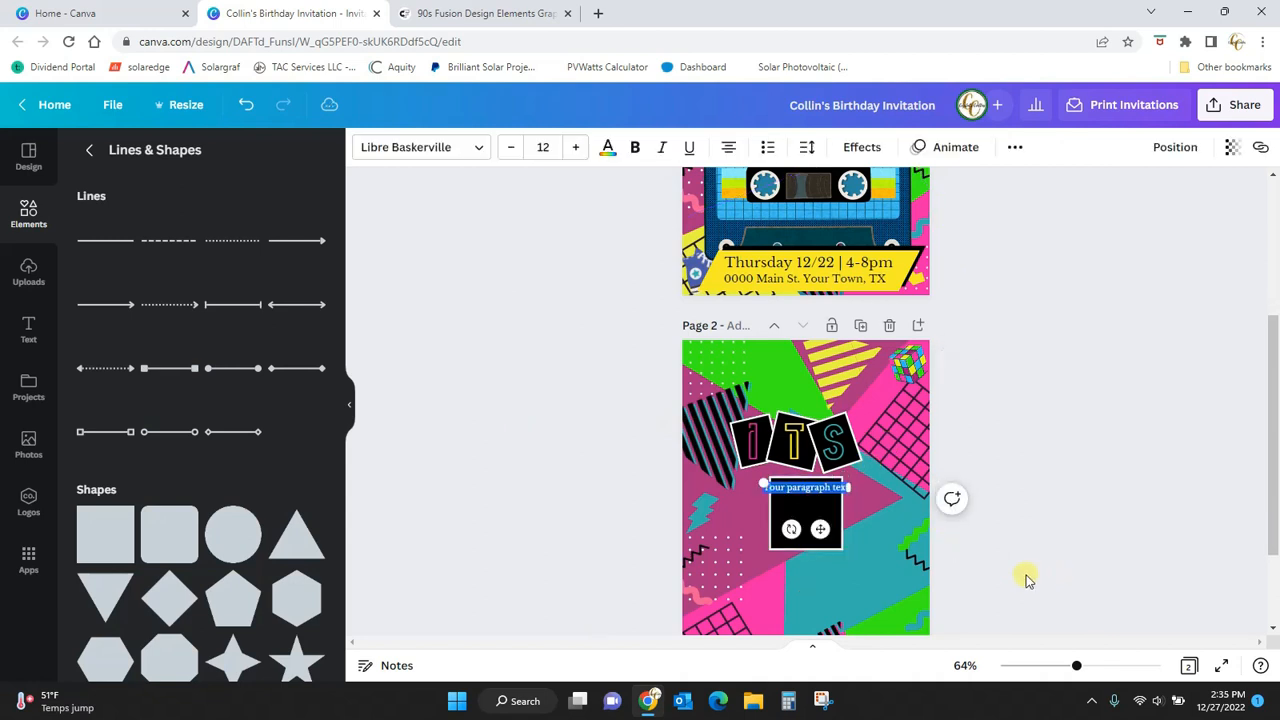
{"action": "key", "text": "BackSpace"}
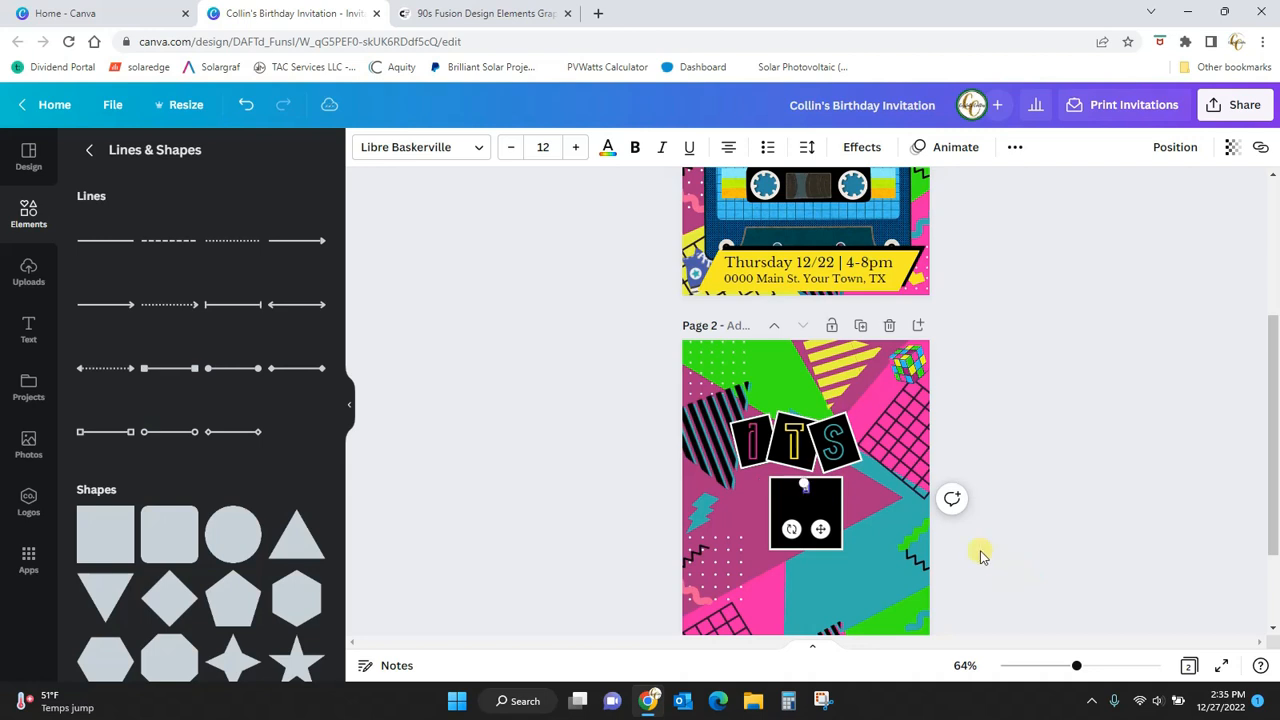
{"action": "left_click", "coordinate": [443, 147]}
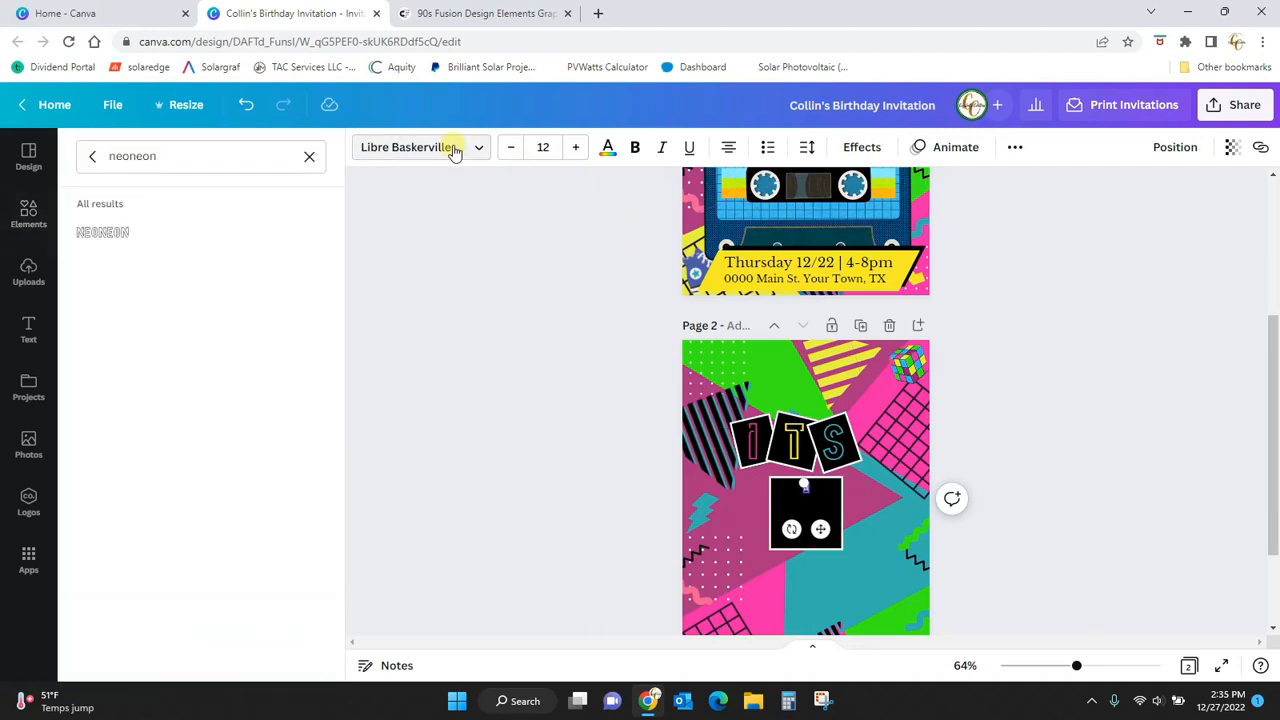
{"action": "left_click", "coordinate": [95, 238]}
{"action": "left_click", "coordinate": [547, 146]}
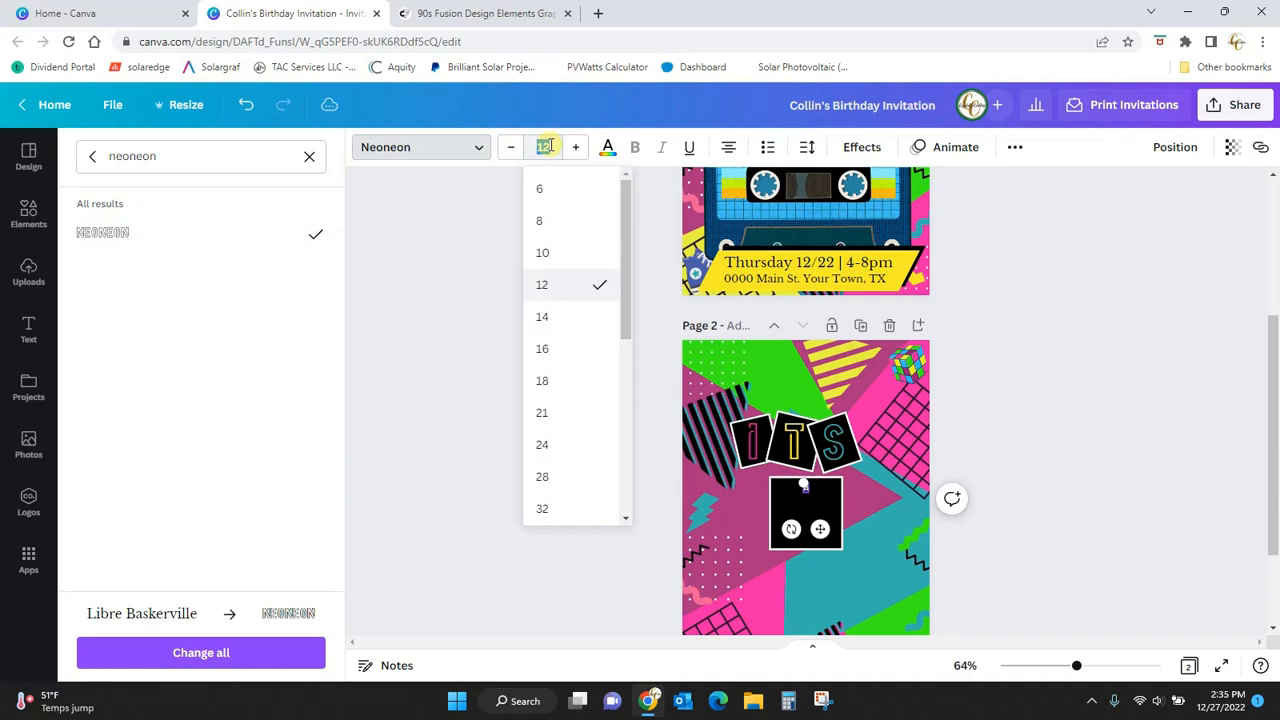
{"action": "type", "text": "65"}
{"action": "key", "text": "Return"}
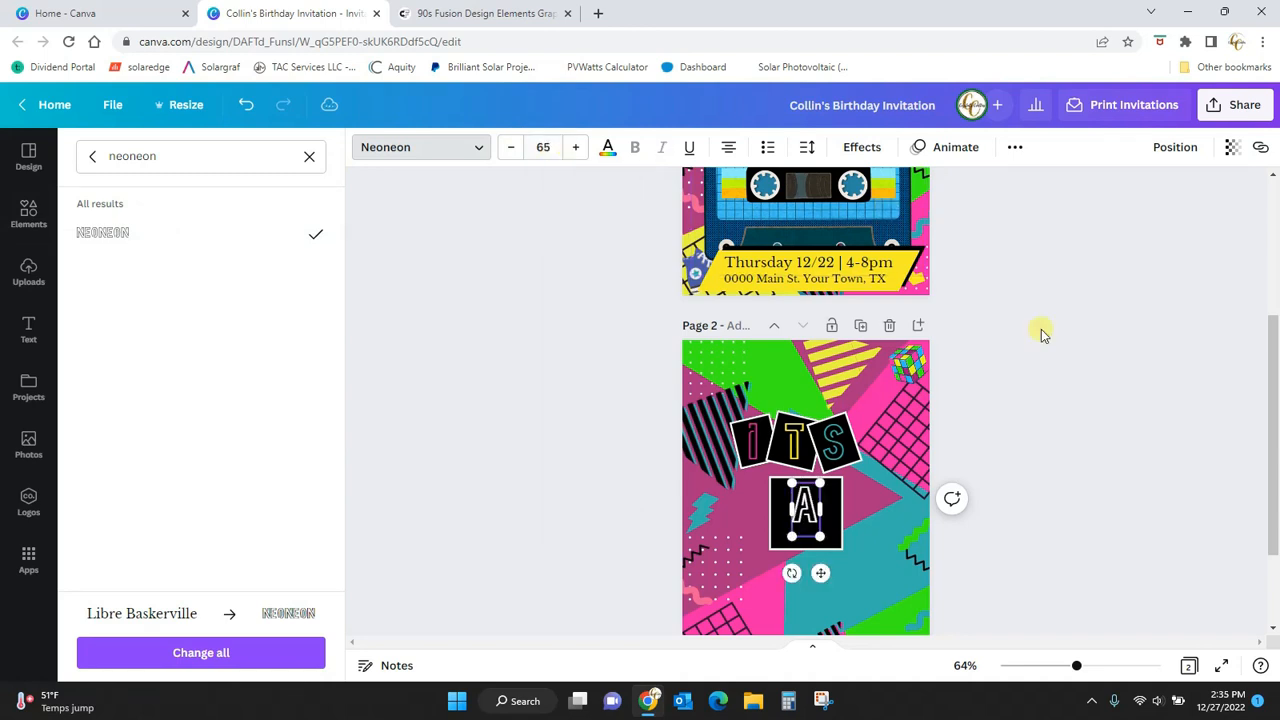
{"action": "left_click", "coordinate": [1025, 533]}
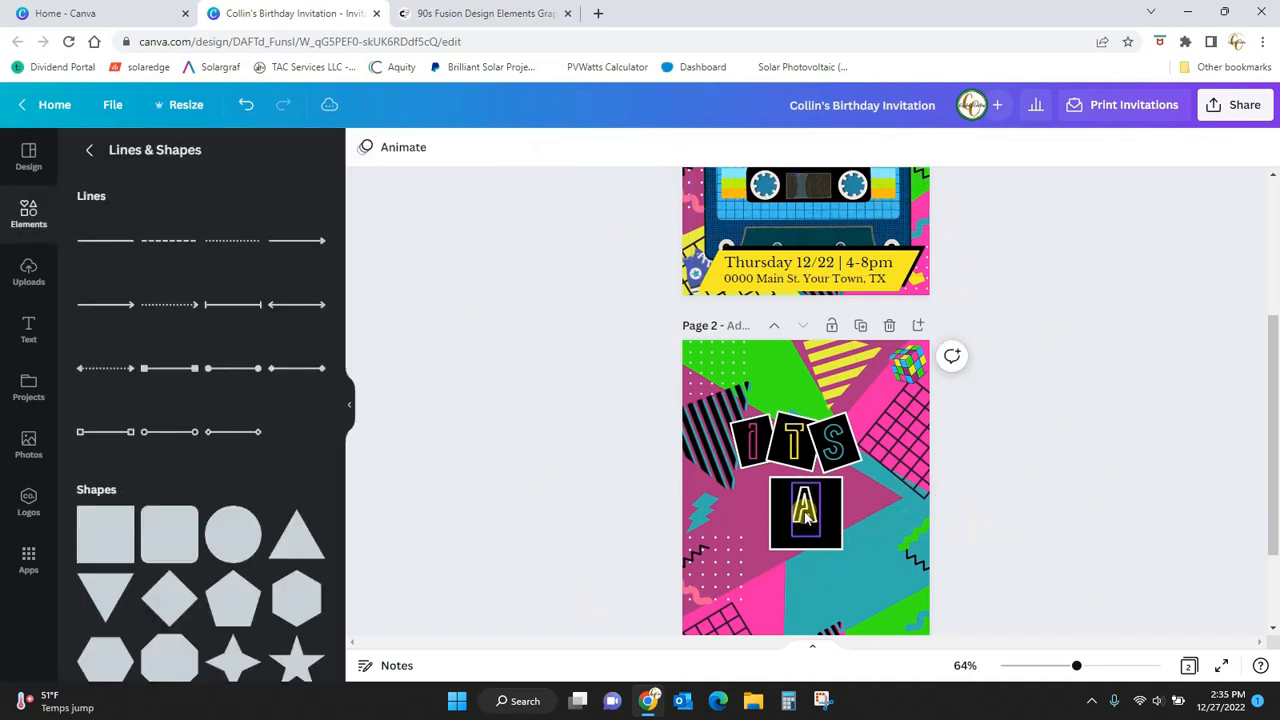
Step: Narrow the black square to fit the A, group it with the letter, and place the tile to the right of the S
{"action": "left_click_drag", "start_coordinate": [805, 512], "coordinate": [793, 485]}
{"action": "left_click", "coordinate": [827, 511]}
{"action": "left_click", "coordinate": [792, 515]}
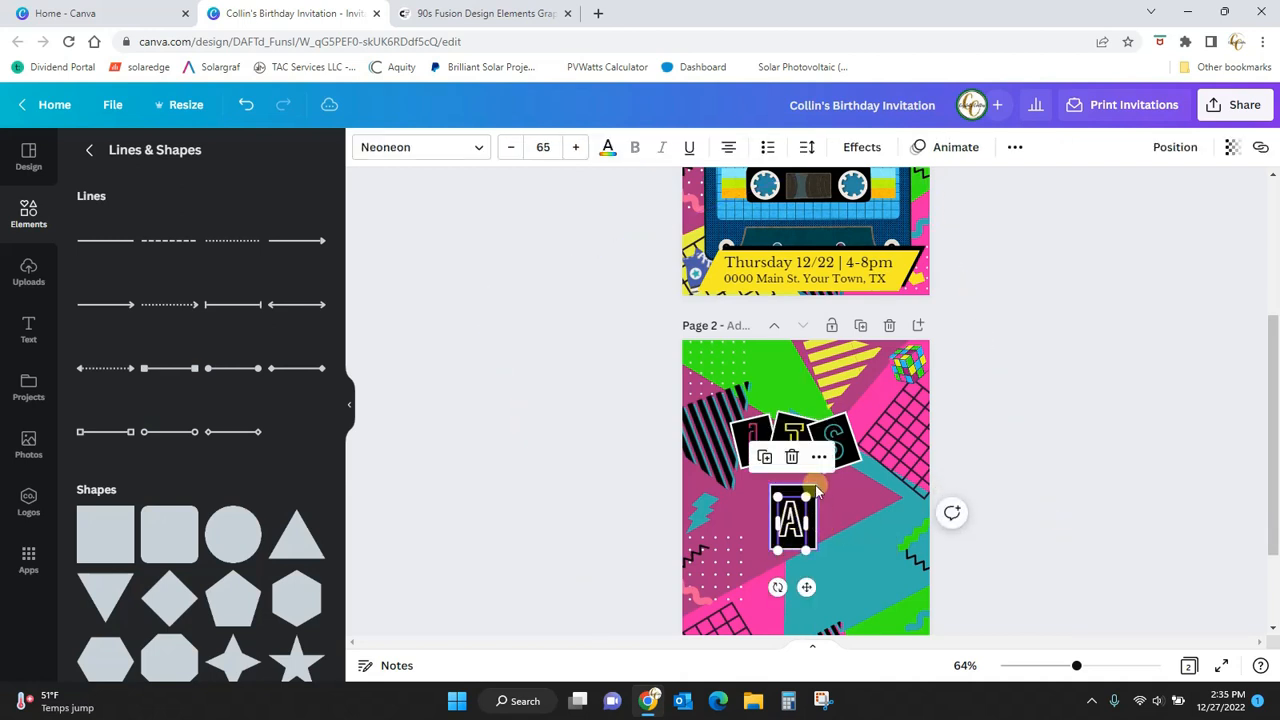
{"action": "left_click_drag", "start_coordinate": [807, 496], "coordinate": [893, 450]}
{"action": "left_click", "coordinate": [811, 489], "text": "shift"}
{"action": "key", "text": "ctrl+g"}
{"action": "left_click", "coordinate": [1027, 457]}
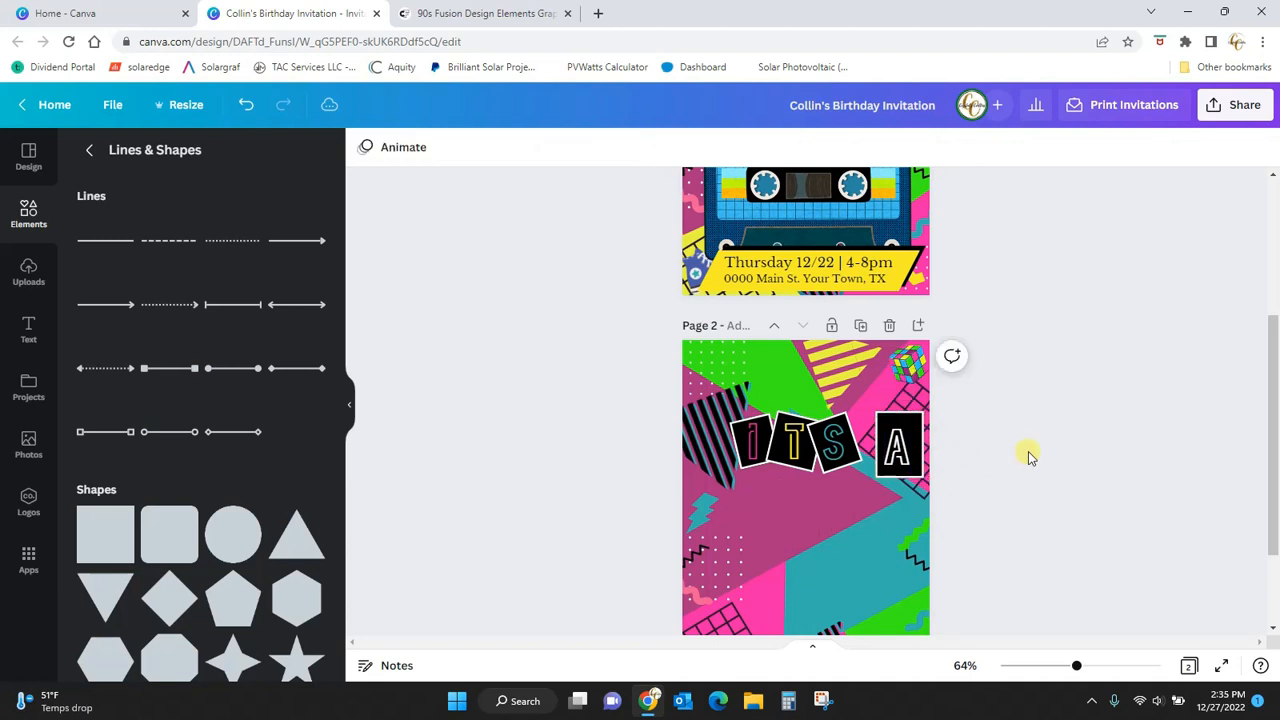
{"action": "left_click_drag", "start_coordinate": [1273, 477], "coordinate": [1277, 447]}
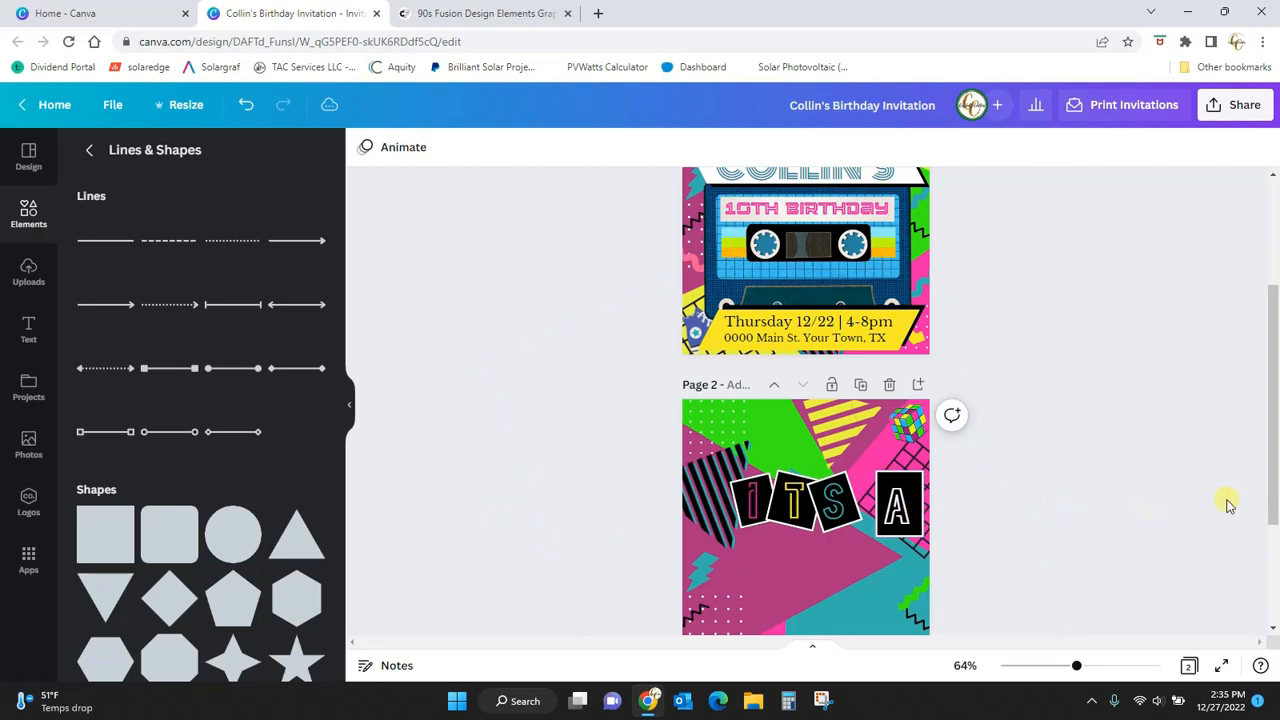
Step: Select the background graphics on page 2 and nudge them slightly to the left
{"action": "left_click_drag", "start_coordinate": [1276, 486], "coordinate": [1275, 492]}
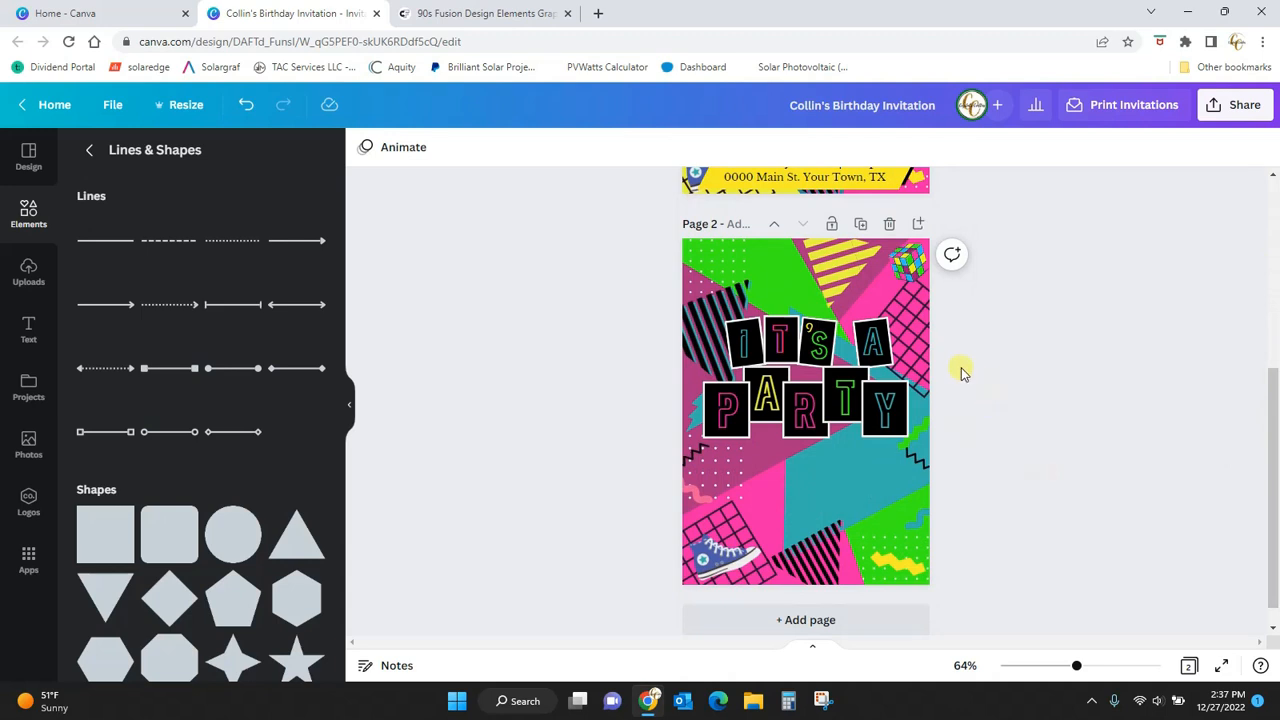
{"action": "left_click", "coordinate": [709, 266]}
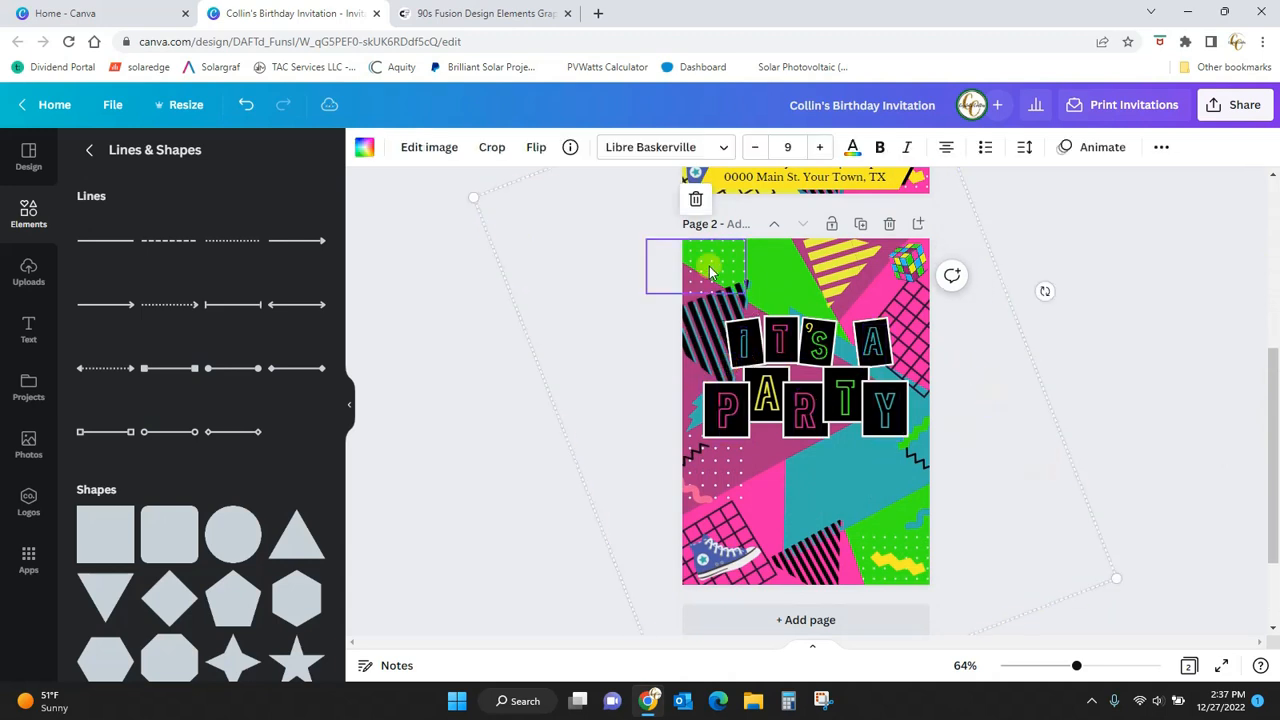
{"action": "left_click", "coordinate": [771, 261]}
{"action": "left_click", "coordinate": [707, 269]}
{"action": "mouse_move", "coordinate": [905, 265]}
{"action": "left_mouse_down"}
{"action": "mouse_move", "coordinate": [916, 263]}
{"action": "mouse_move", "coordinate": [903, 263]}
{"action": "left_mouse_up"}
{"action": "left_click", "coordinate": [1177, 326]}
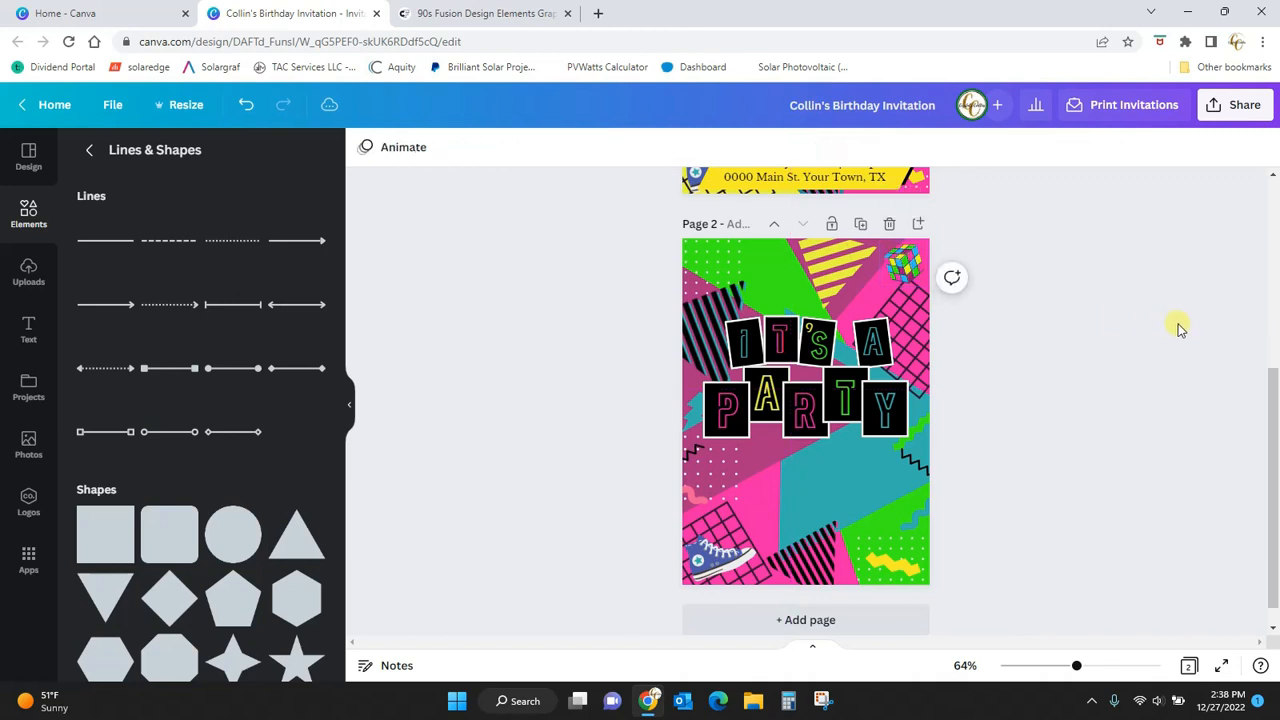
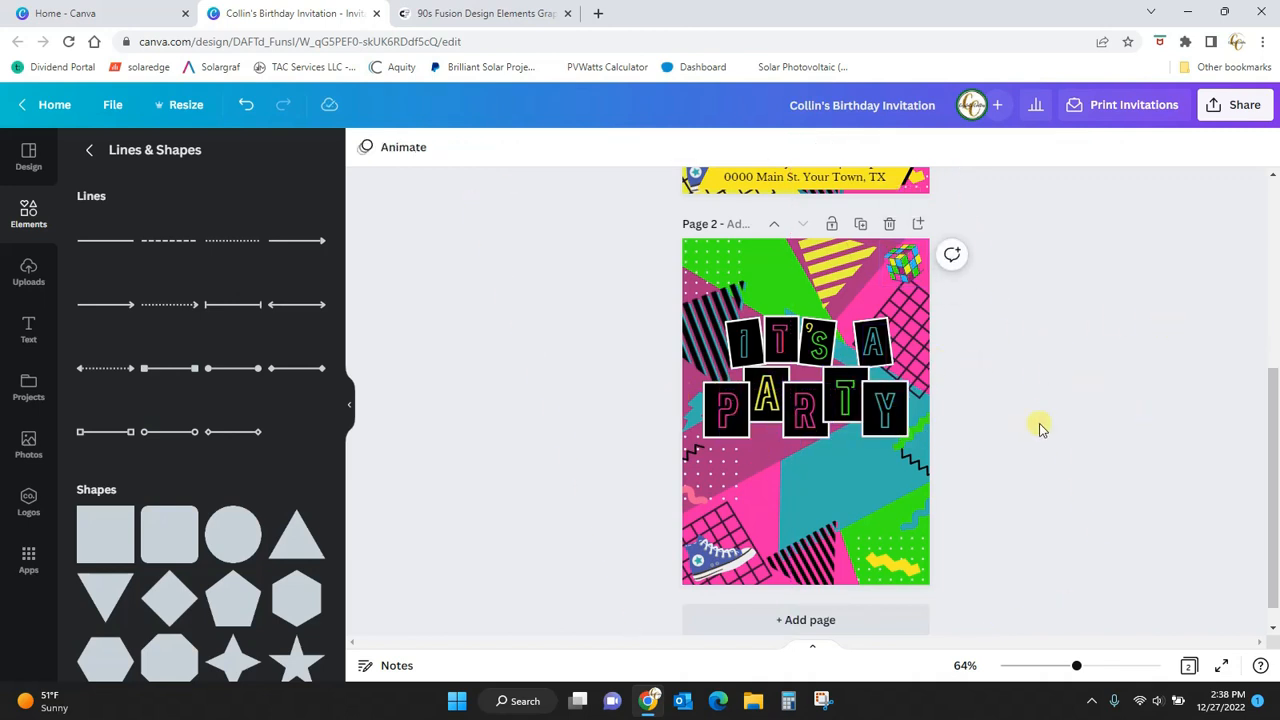
Step: Group all the letters and black tiles of the IT'S A PARTY title and move the group near the page's upper edge
{"action": "left_click", "coordinate": [745, 352]}
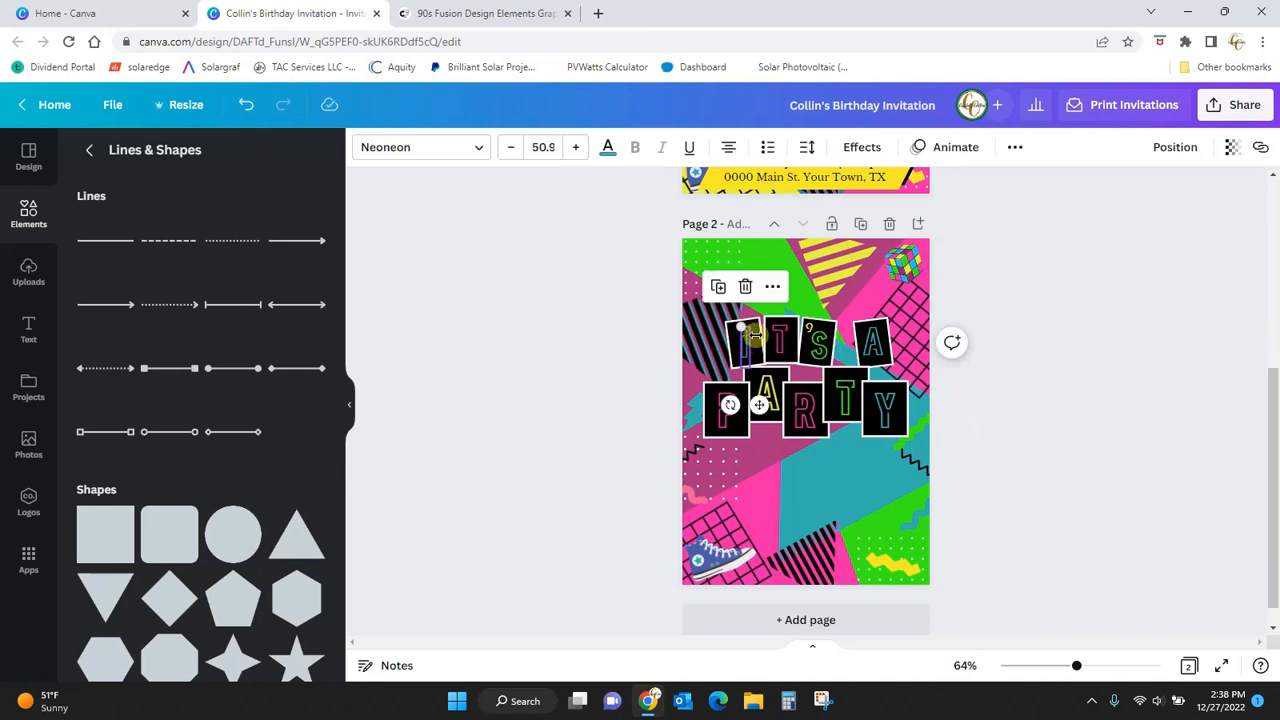
{"action": "left_click", "coordinate": [780, 340], "text": "shift"}
{"action": "left_click", "coordinate": [812, 340], "text": "shift"}
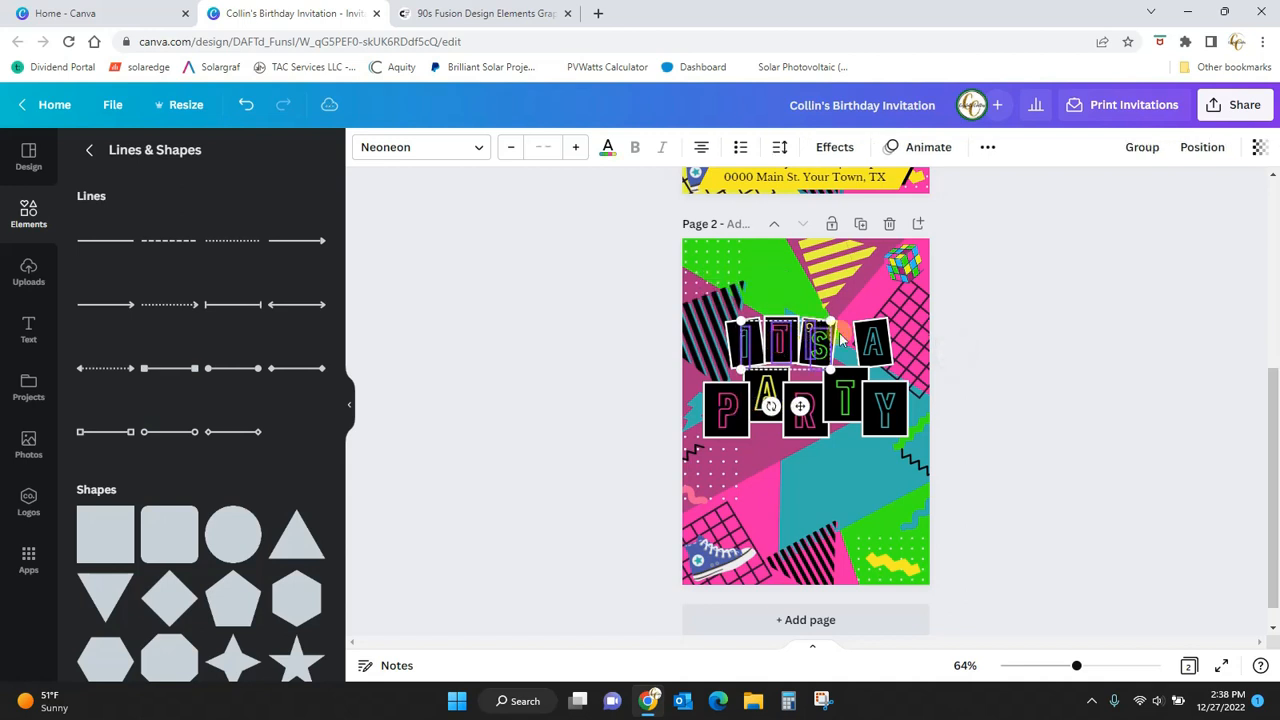
{"action": "left_click", "coordinate": [872, 340], "text": "shift"}
{"action": "left_click", "coordinate": [880, 405], "text": "shift"}
{"action": "left_click", "coordinate": [848, 395], "text": "shift"}
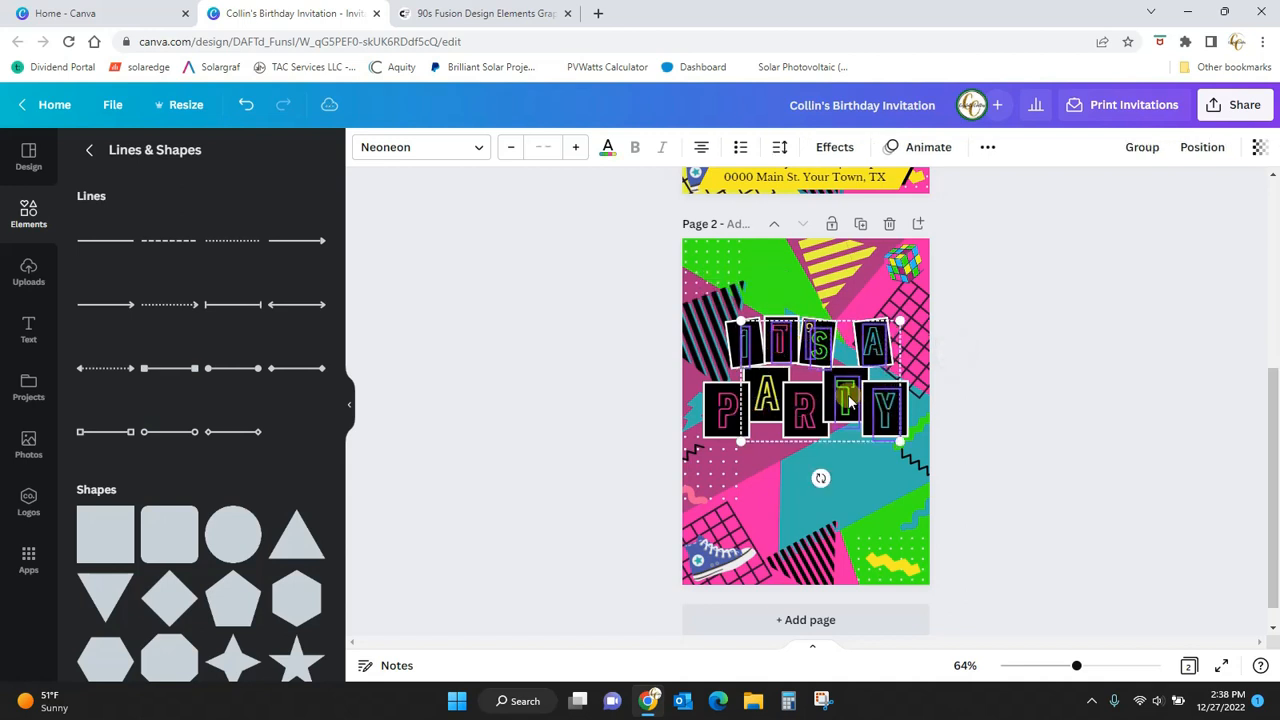
{"action": "left_click", "coordinate": [805, 410], "text": "shift"}
{"action": "left_click", "coordinate": [768, 398], "text": "shift"}
{"action": "left_click", "coordinate": [721, 420], "text": "shift"}
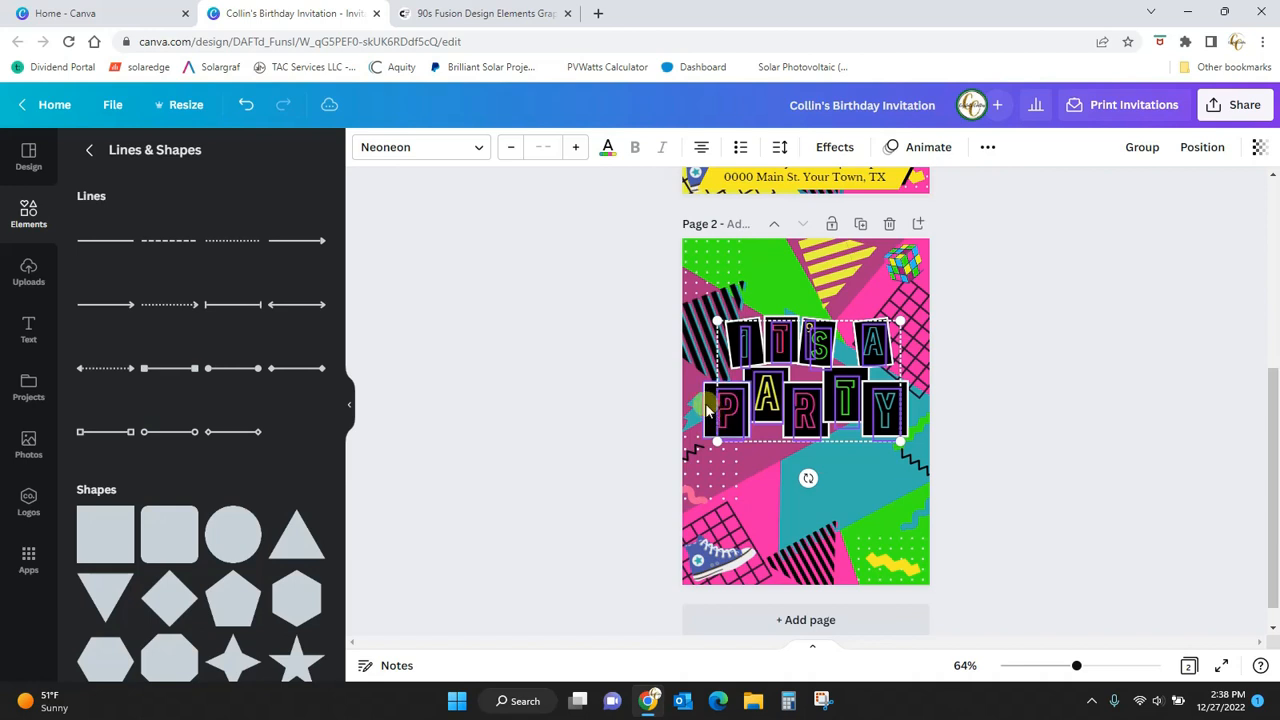
{"action": "left_click", "coordinate": [712, 418], "text": "shift"}
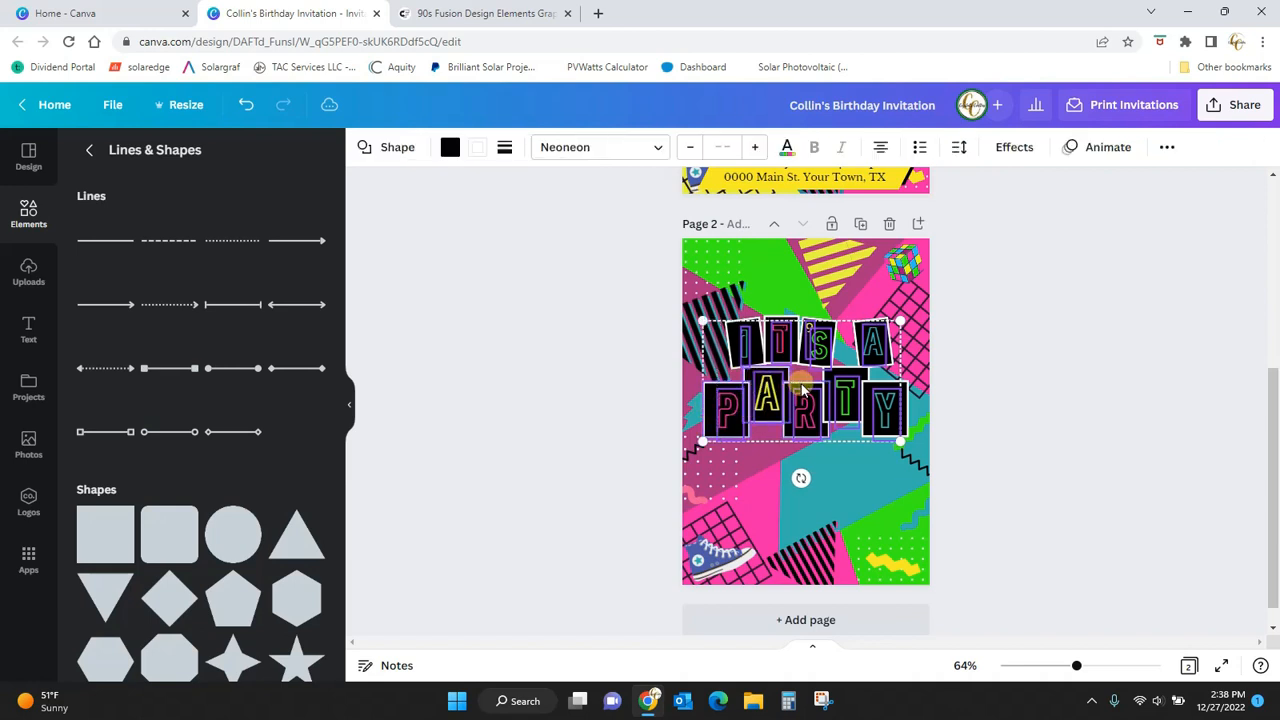
{"action": "left_click", "coordinate": [889, 388], "text": "shift"}
{"action": "left_click", "coordinate": [886, 338], "text": "shift"}
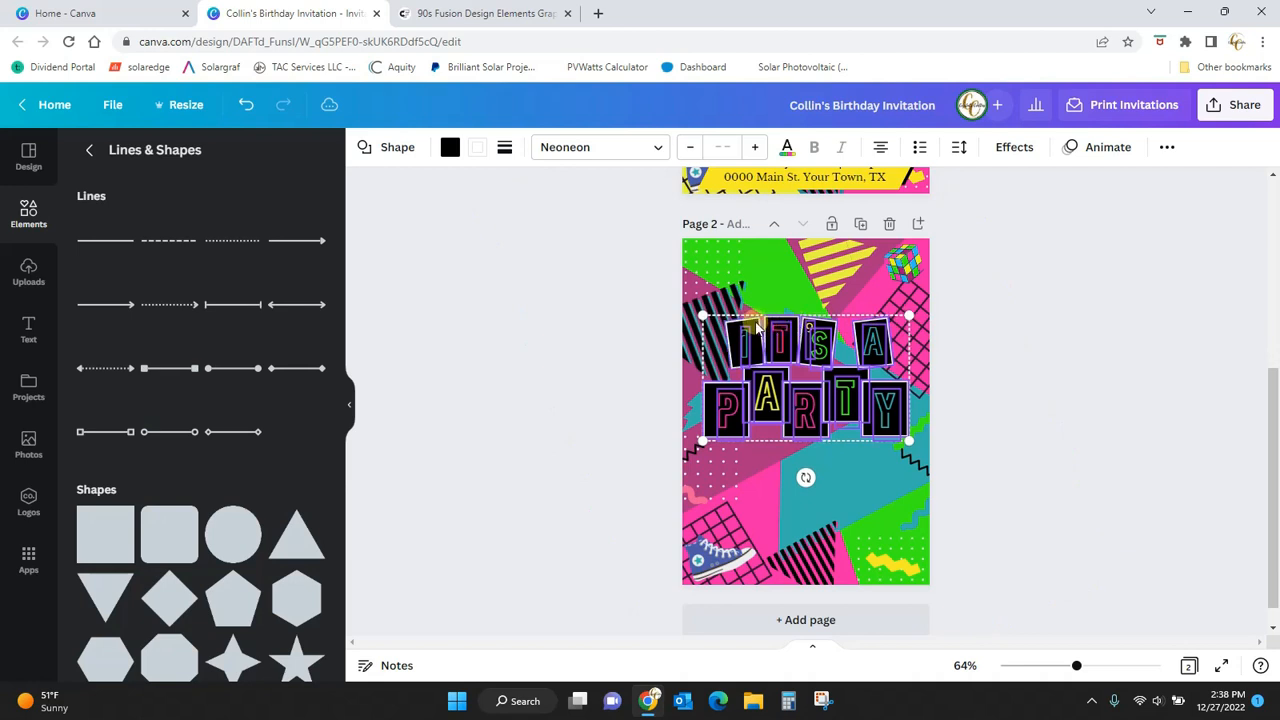
{"action": "left_click", "coordinate": [1165, 150]}
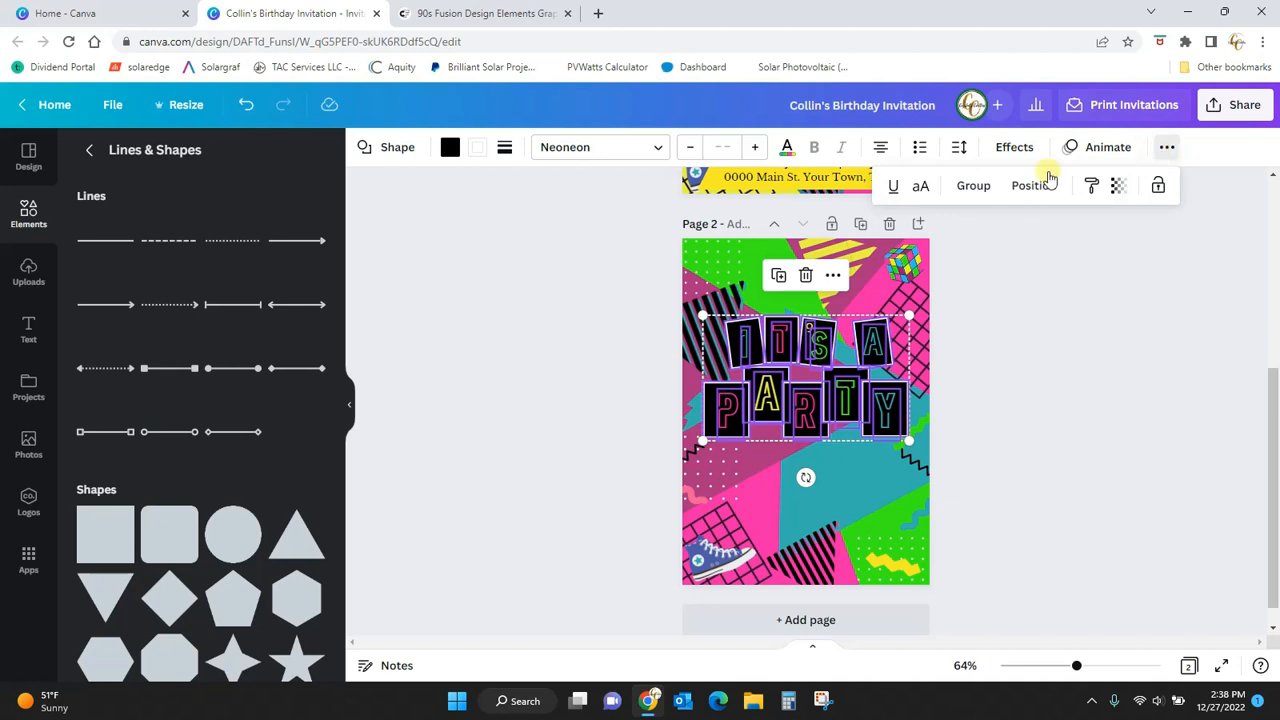
{"action": "left_click", "coordinate": [973, 186]}
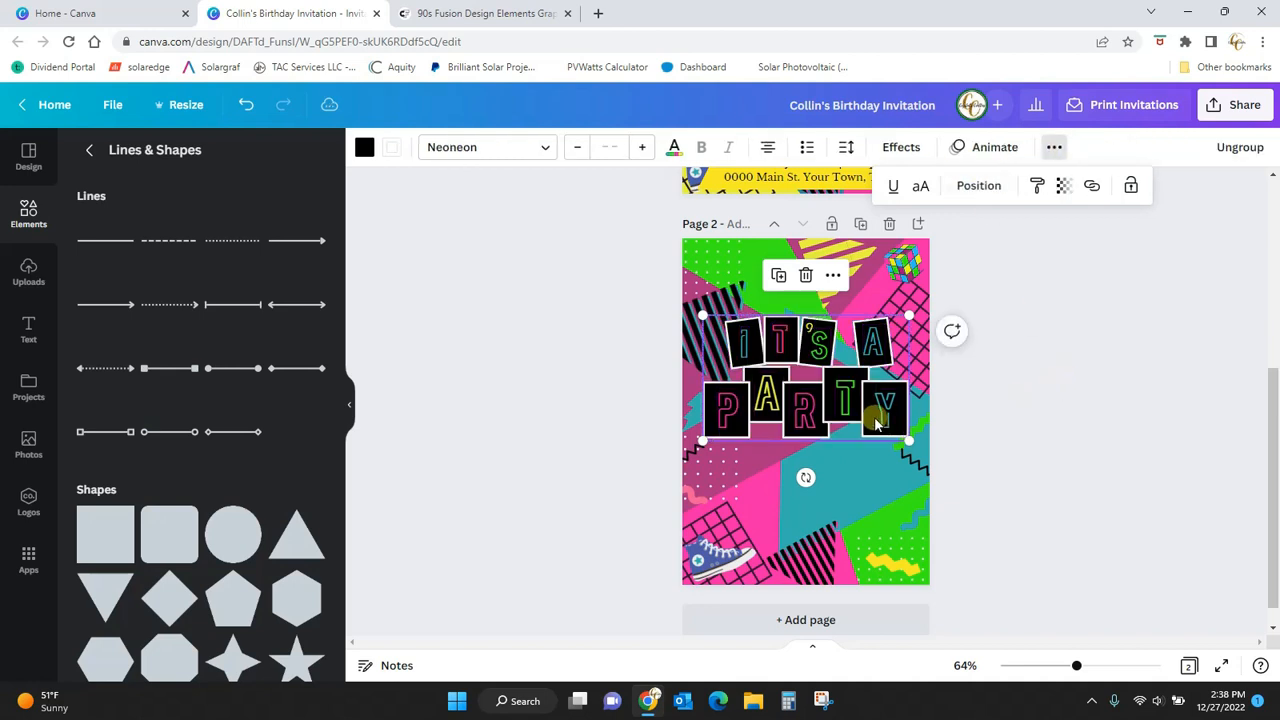
{"action": "left_click_drag", "start_coordinate": [868, 410], "coordinate": [874, 347]}
Step: Add a parallelogram below the PARTY tiles on page 2 and rotate it roughly a quarter turn
{"action": "scroll", "coordinate": [733, 252], "scroll_direction": "up", "scroll_amount": 3}
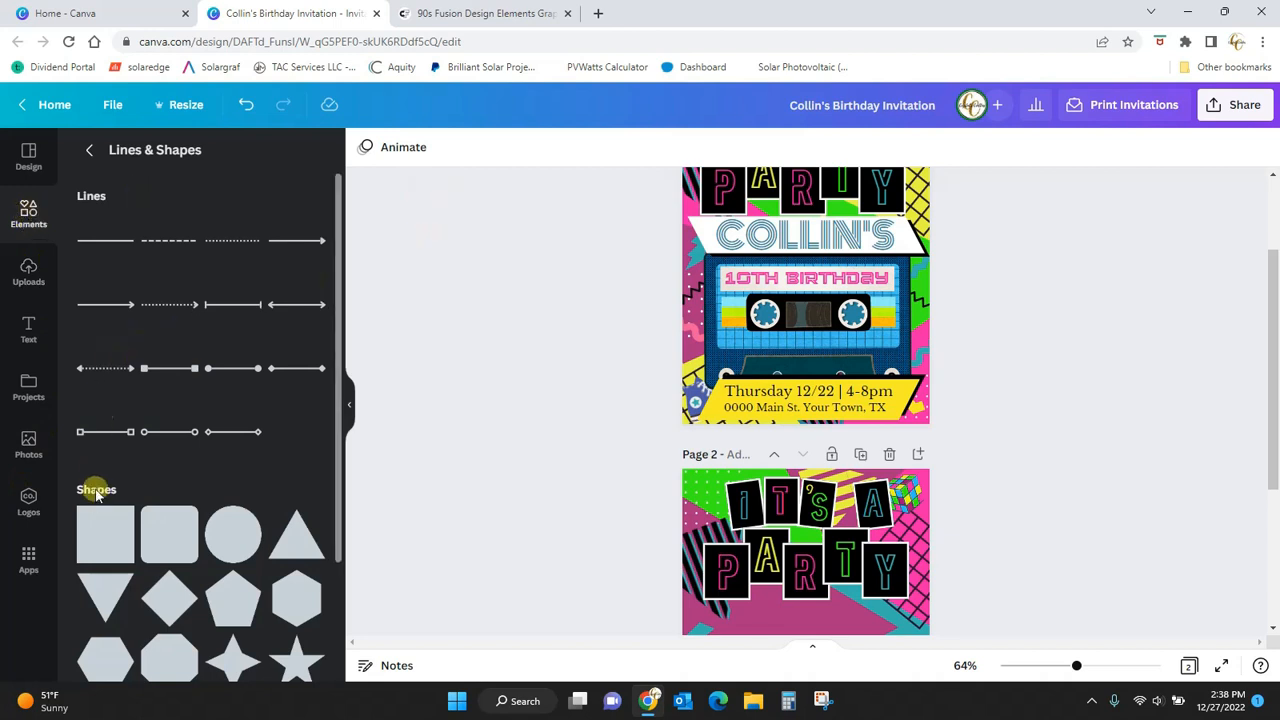
{"action": "left_click_drag", "start_coordinate": [336, 282], "coordinate": [350, 612]}
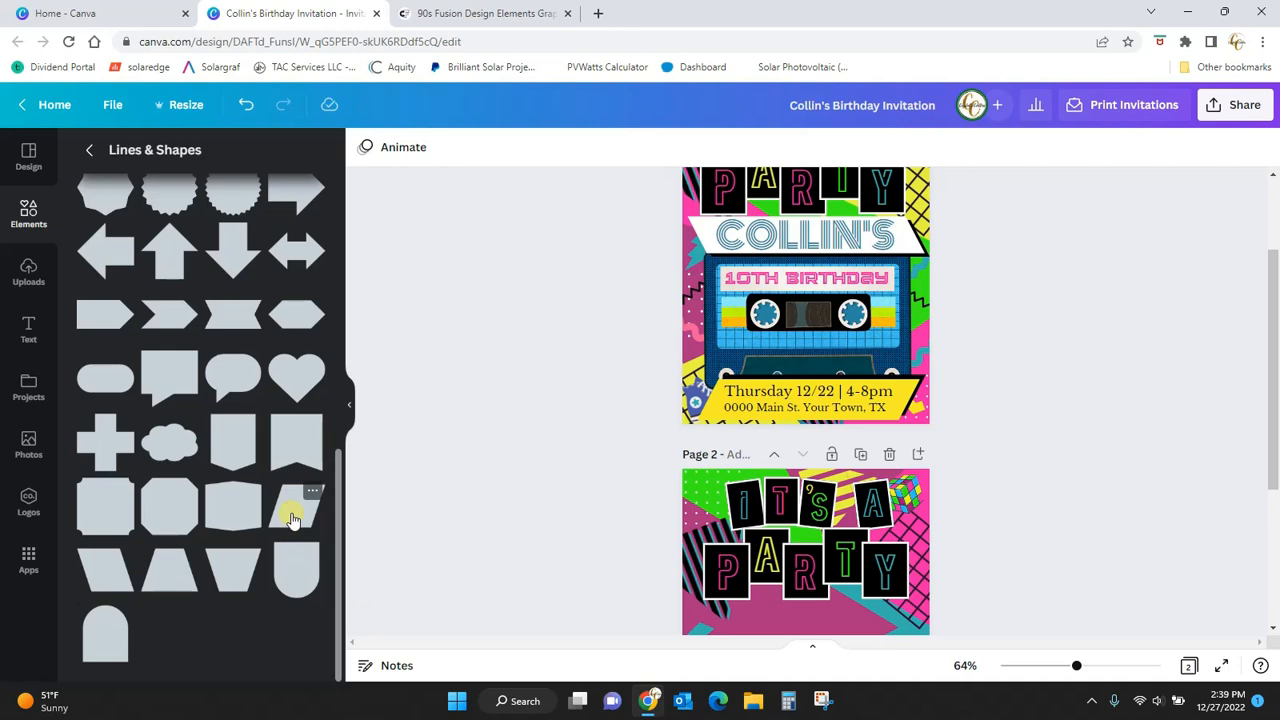
{"action": "left_click_drag", "start_coordinate": [1273, 344], "coordinate": [1273, 472]}
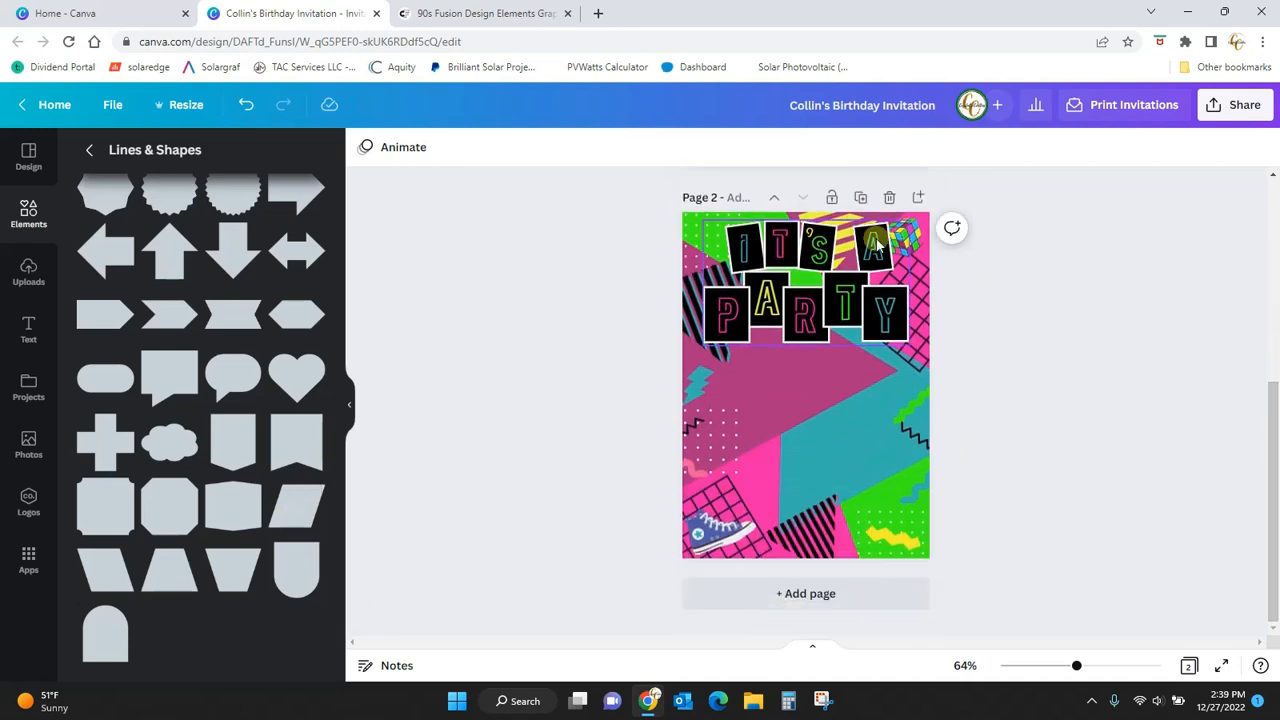
{"action": "left_click", "coordinate": [295, 517]}
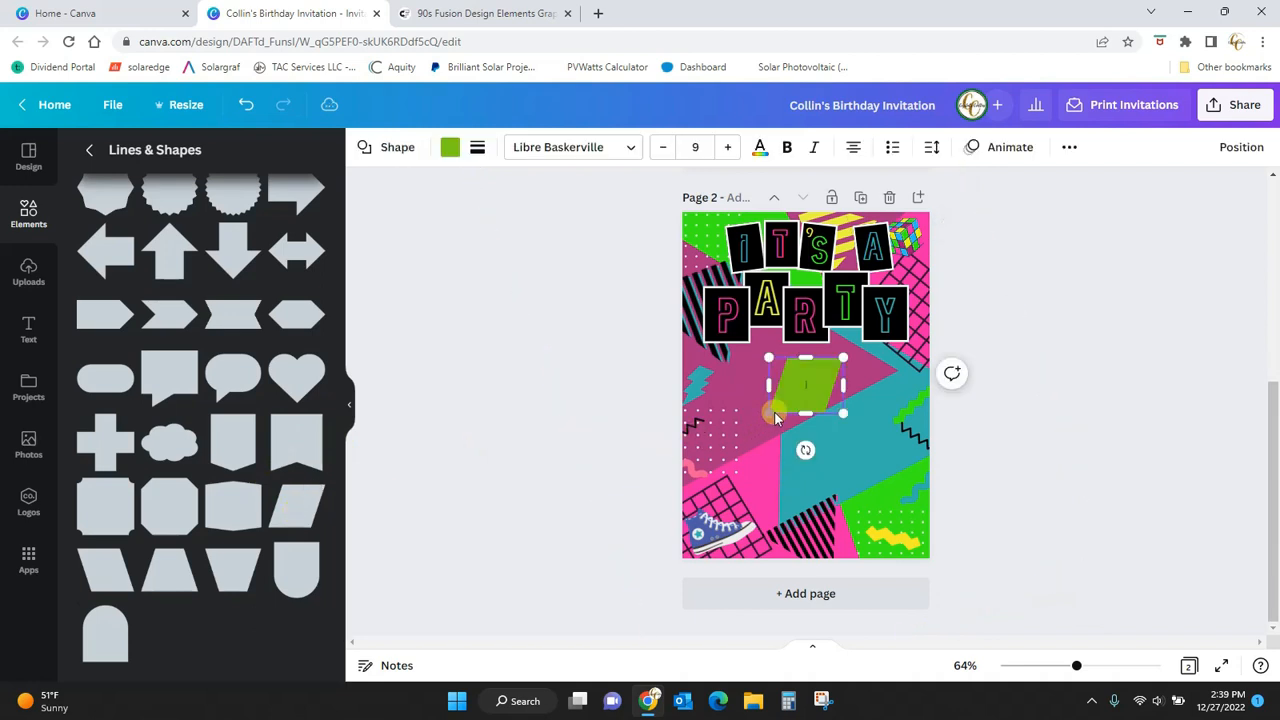
{"action": "left_click_drag", "start_coordinate": [804, 453], "coordinate": [934, 382]}
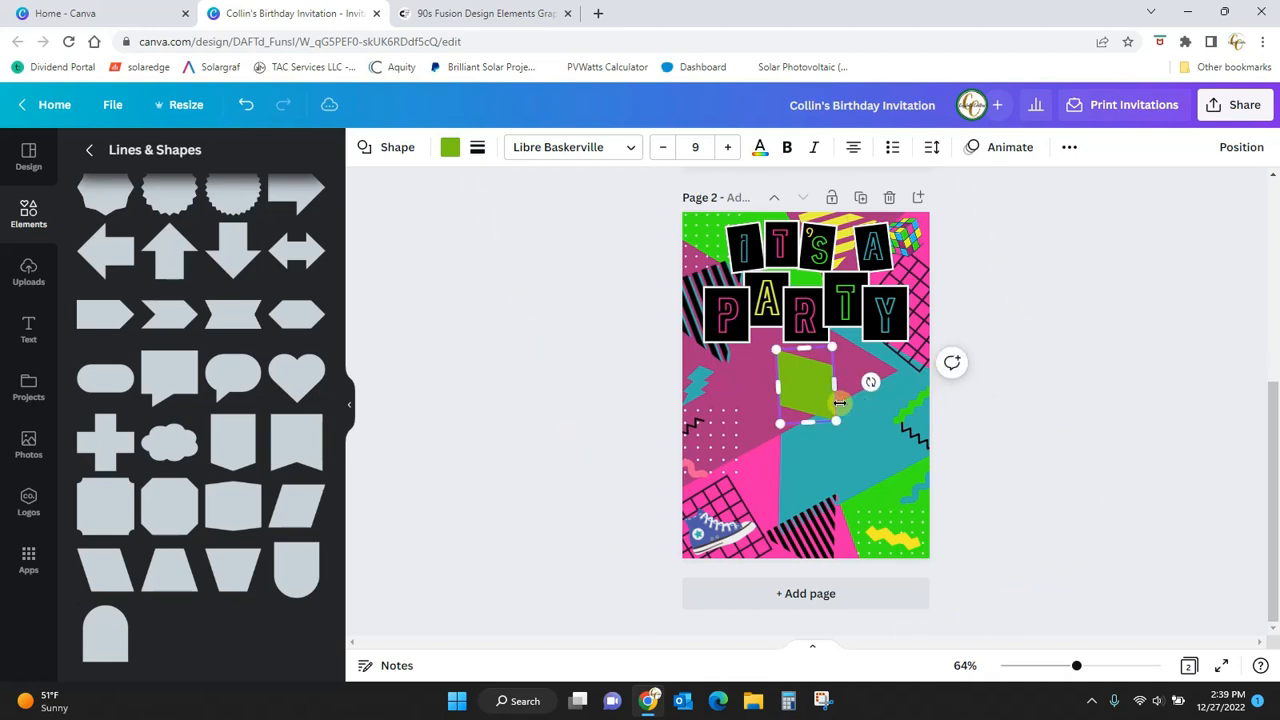
Step: Stretch the parallelogram into a wide banner with level long edges and centre it beneath the title, almost spanning the page width
{"action": "left_click_drag", "start_coordinate": [836, 378], "coordinate": [763, 396]}
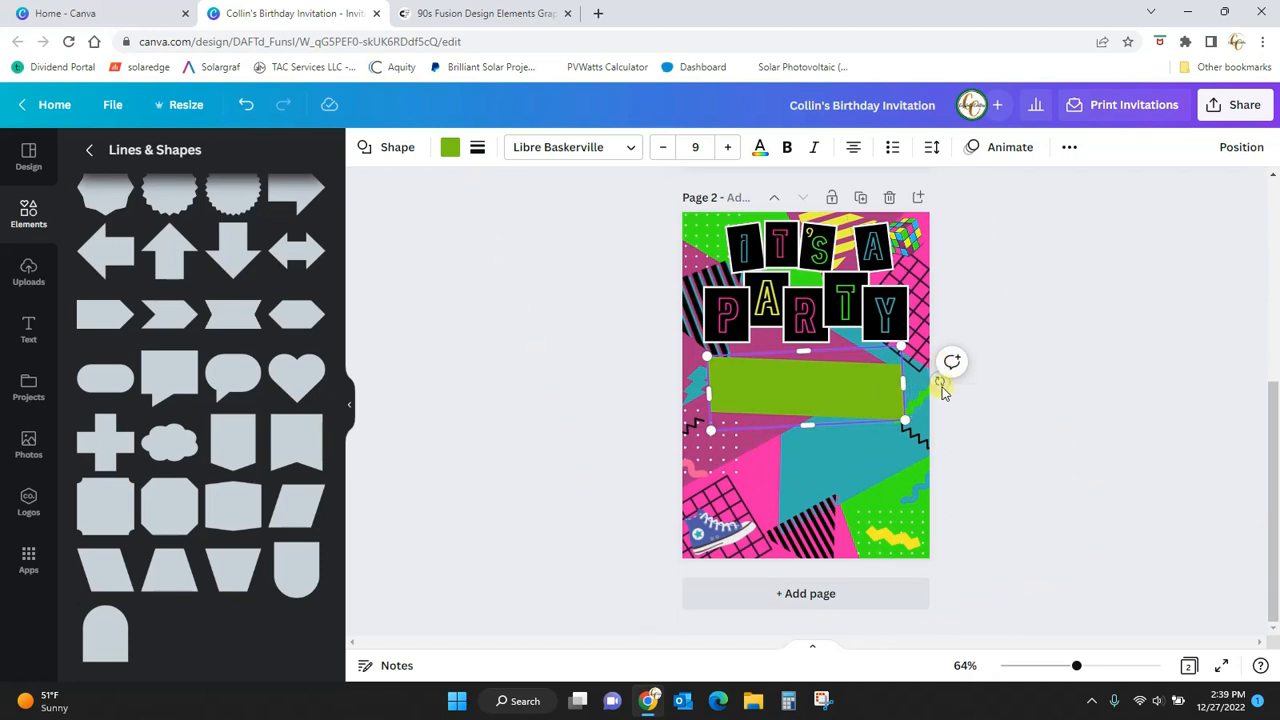
{"action": "left_click_drag", "start_coordinate": [938, 385], "coordinate": [946, 385]}
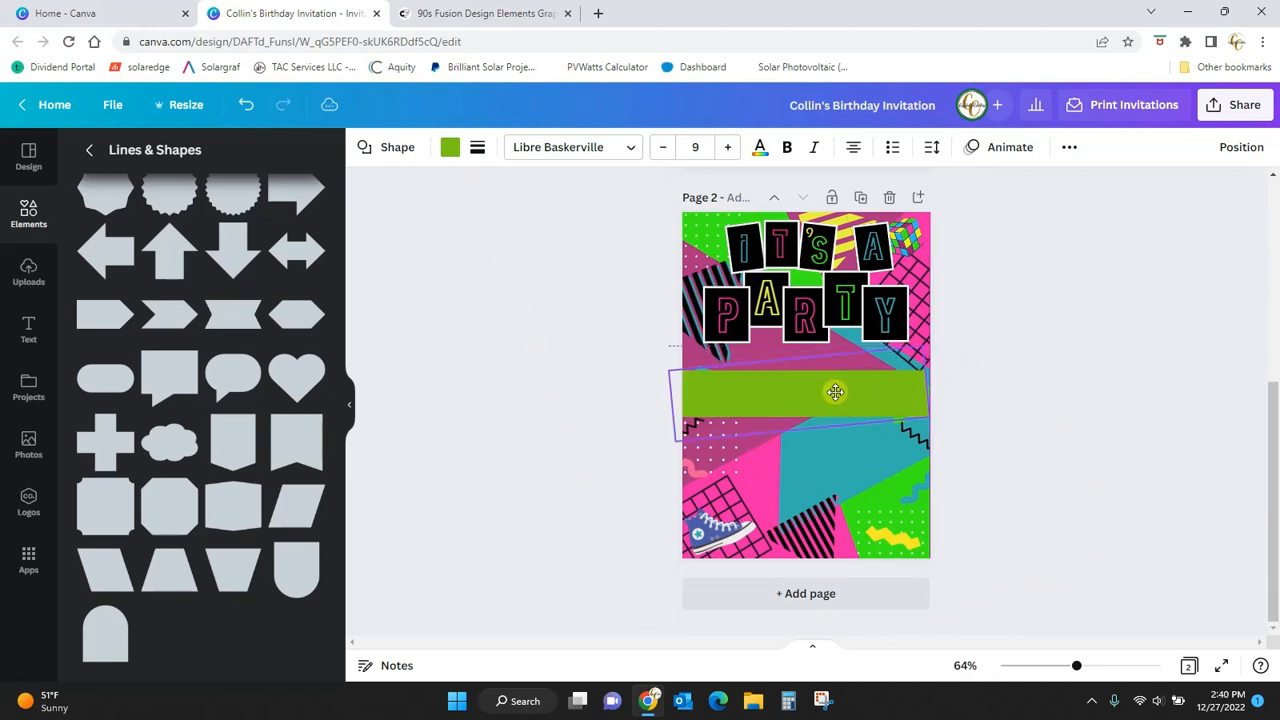
{"action": "left_click_drag", "start_coordinate": [834, 391], "coordinate": [848, 390]}
{"action": "left_click_drag", "start_coordinate": [930, 345], "coordinate": [900, 358]}
{"action": "left_click_drag", "start_coordinate": [820, 398], "coordinate": [839, 388]}
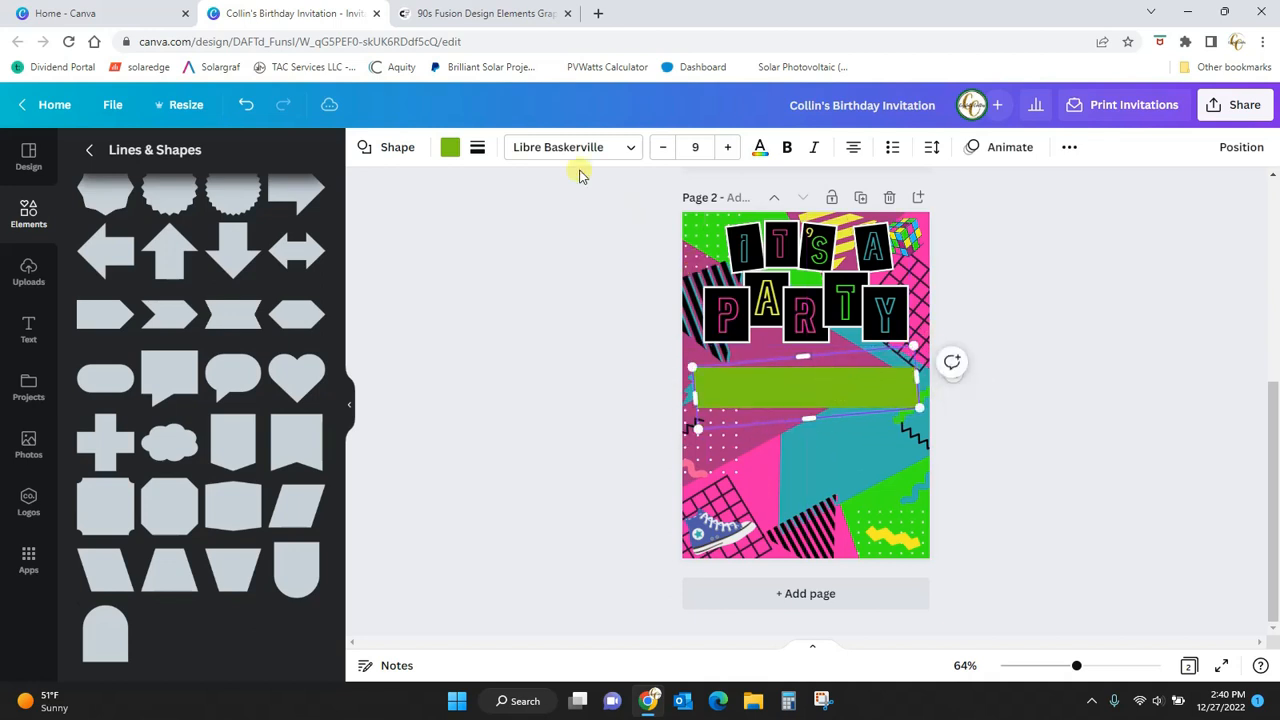
Step: Fill the banner beneath the title with white
{"action": "left_click", "coordinate": [449, 148]}
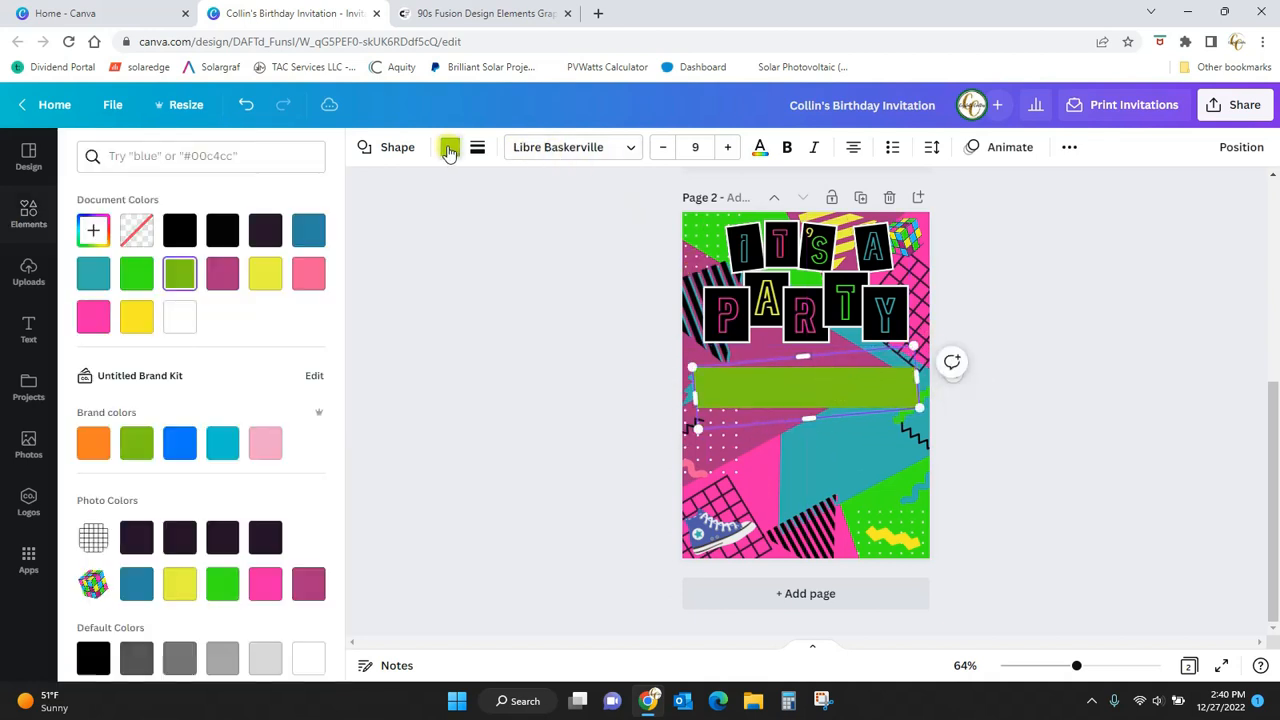
{"action": "left_click", "coordinate": [178, 318]}
{"action": "key", "text": "Escape"}
{"action": "left_click", "coordinate": [1094, 387]}
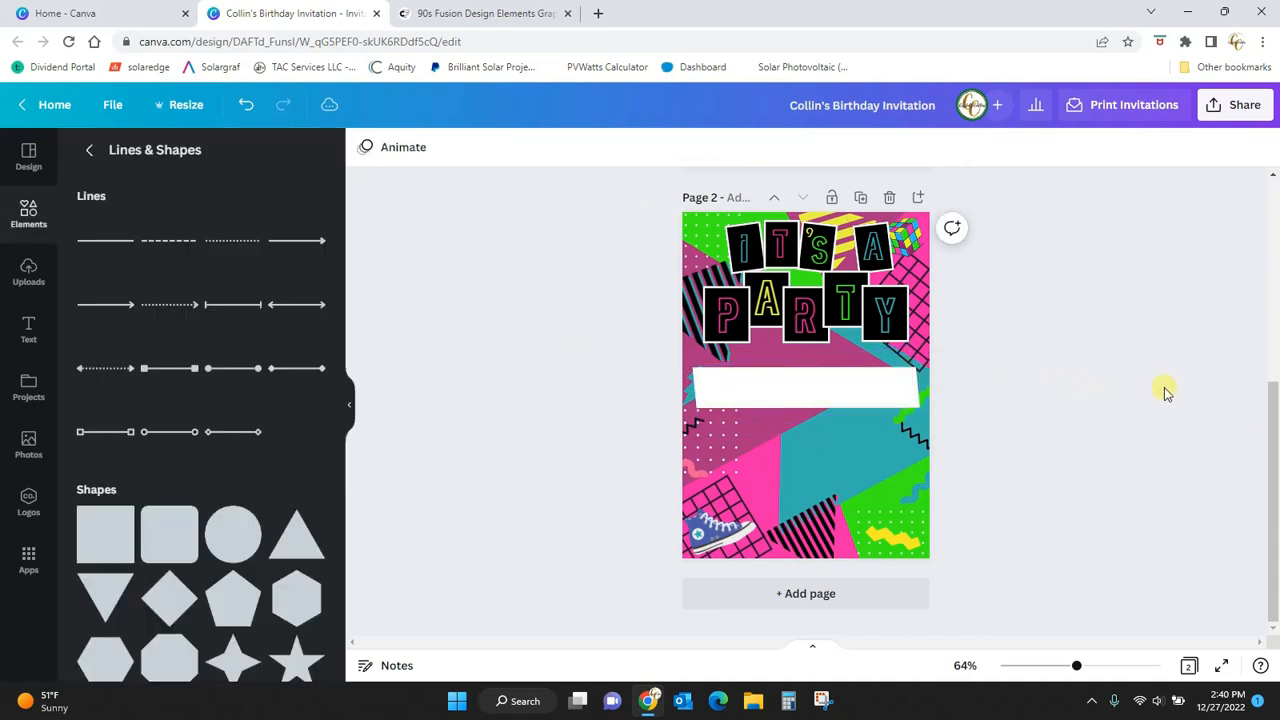
Step: Check which font and size the name on page 1's white banner uses
{"action": "left_click_drag", "start_coordinate": [1275, 452], "coordinate": [1272, 277]}
{"action": "left_click", "coordinate": [846, 320]}
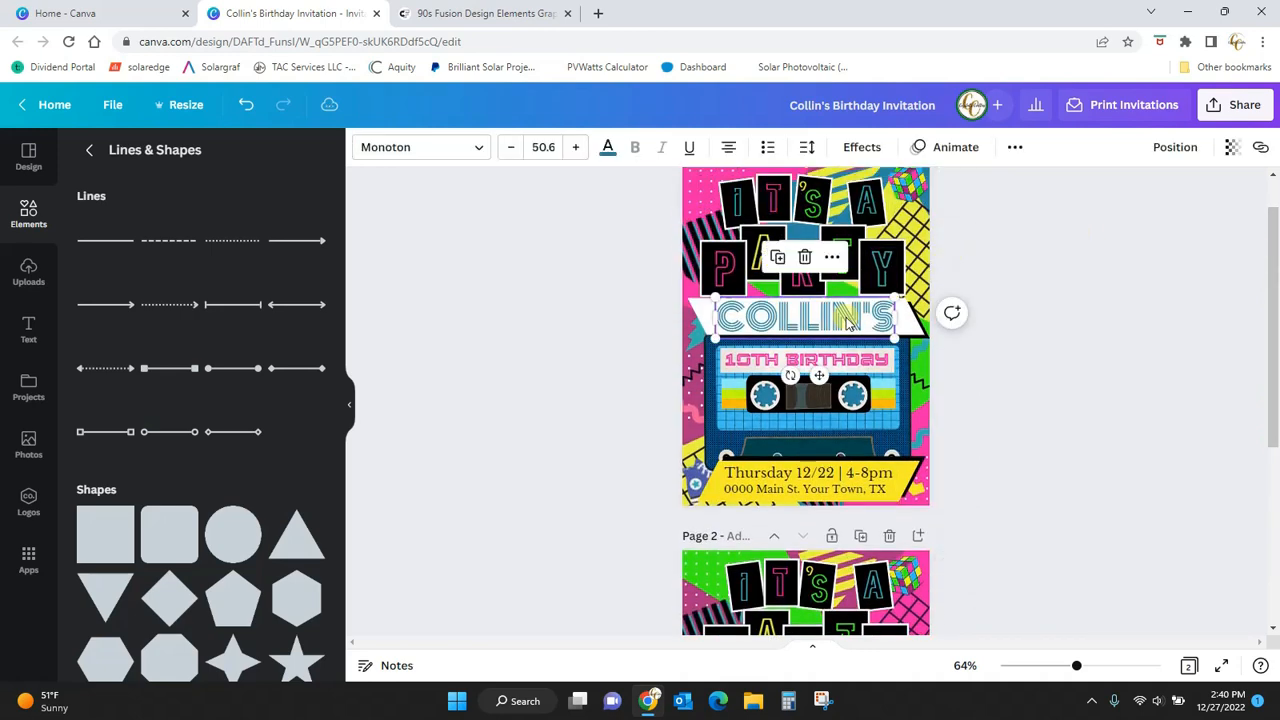
{"action": "left_click", "coordinate": [846, 319]}
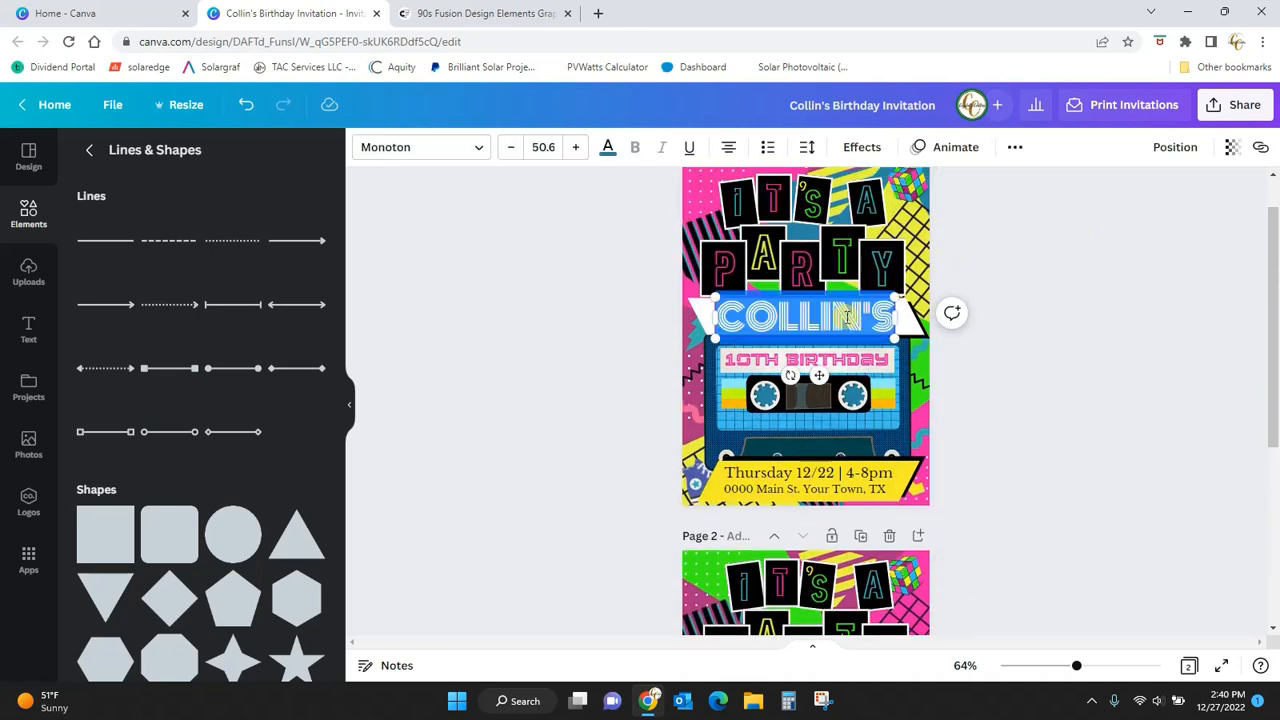
{"action": "left_click", "coordinate": [1043, 343]}
{"action": "left_click_drag", "start_coordinate": [1274, 280], "coordinate": [1275, 457]}
{"action": "left_click", "coordinate": [855, 400]}
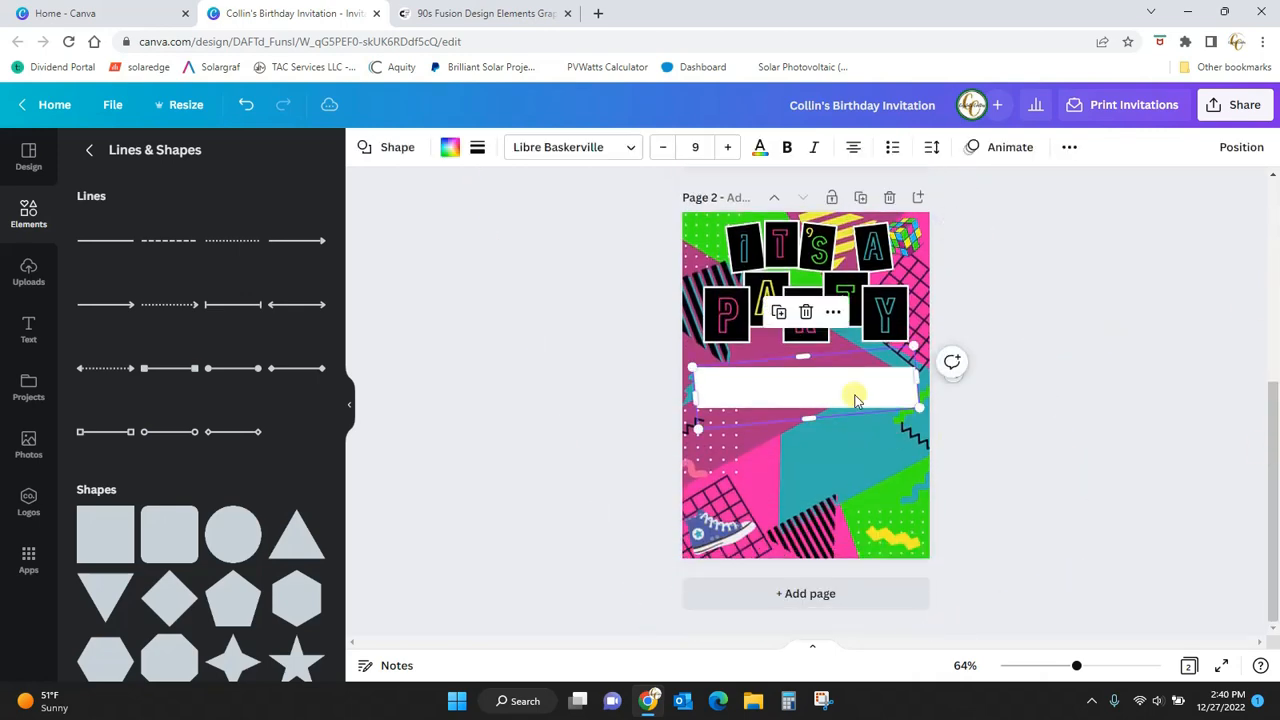
{"action": "left_click", "coordinate": [987, 484]}
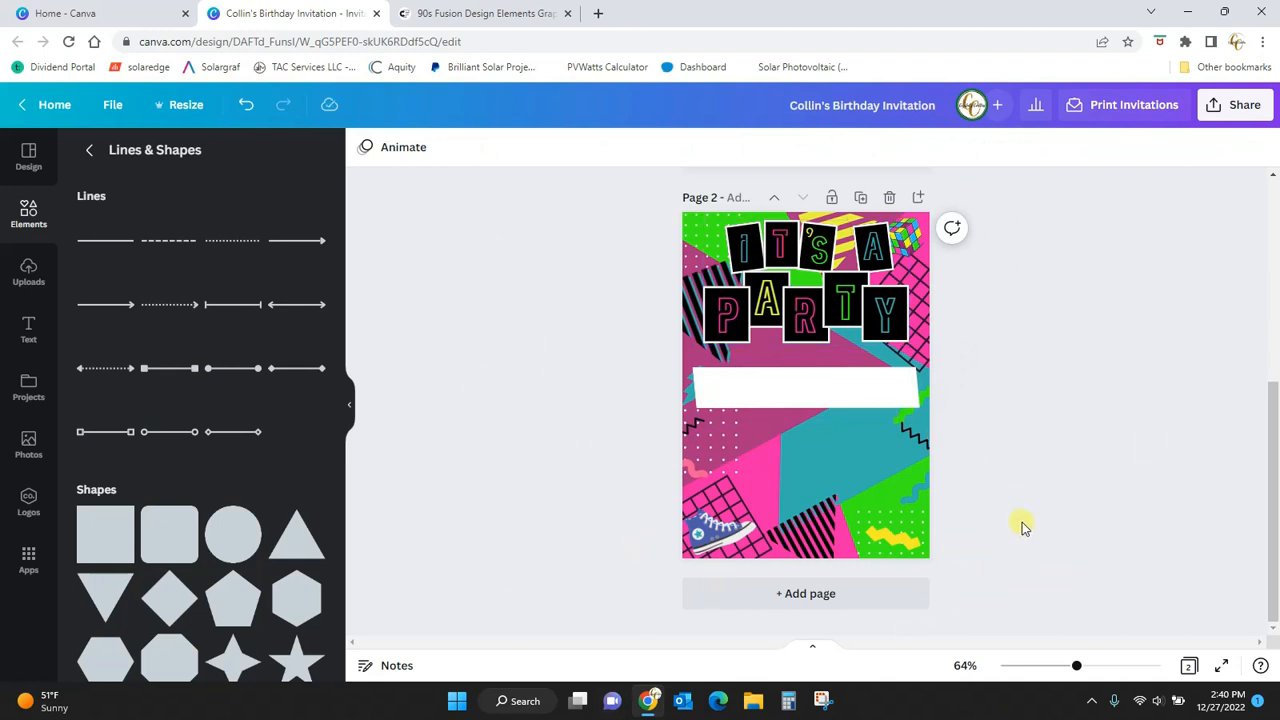
Step: Add a text box with the birthday child's first name on page 2's white banner and set its font to Monoton
{"action": "key", "text": "t"}
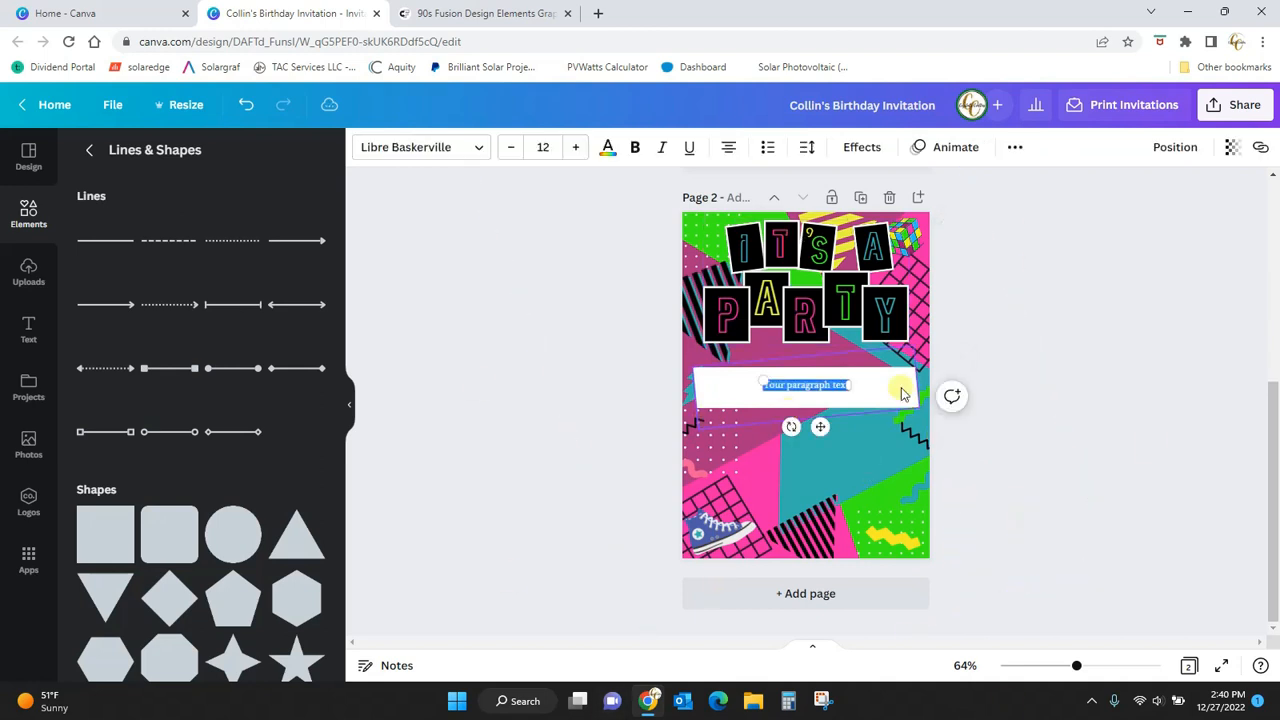
{"action": "key", "text": "BackSpace"}
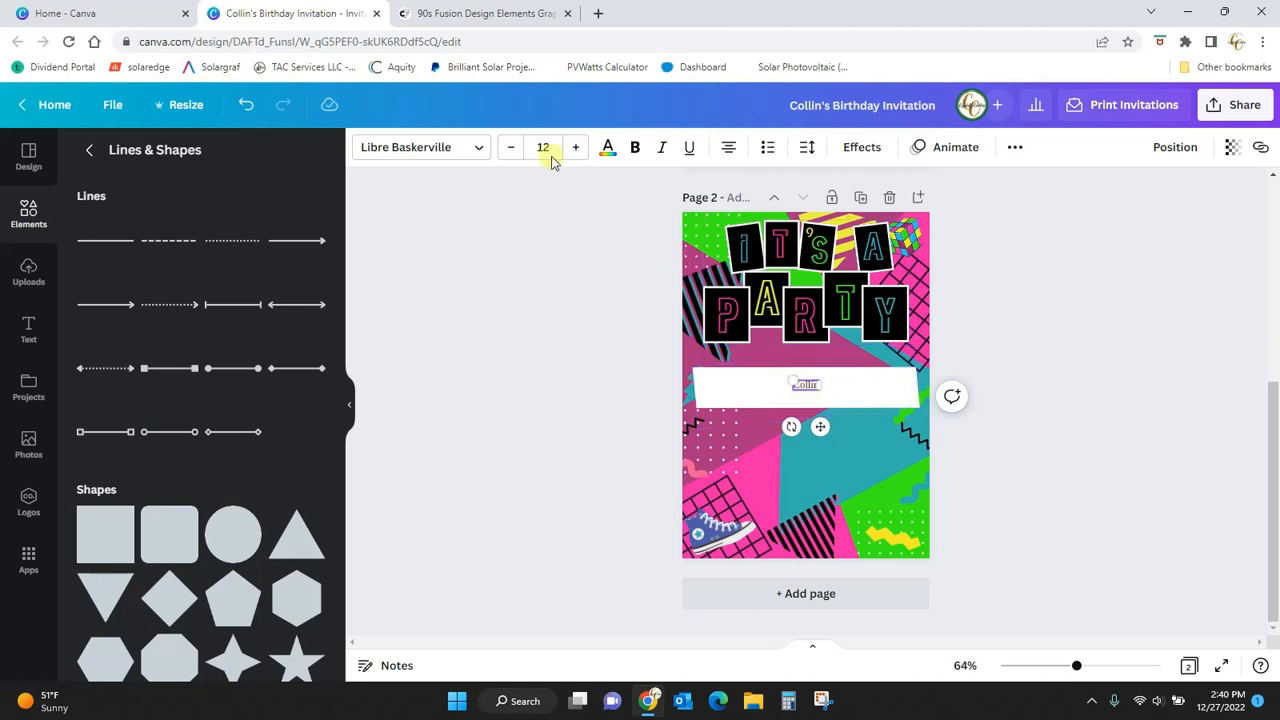
{"action": "left_click", "coordinate": [479, 150]}
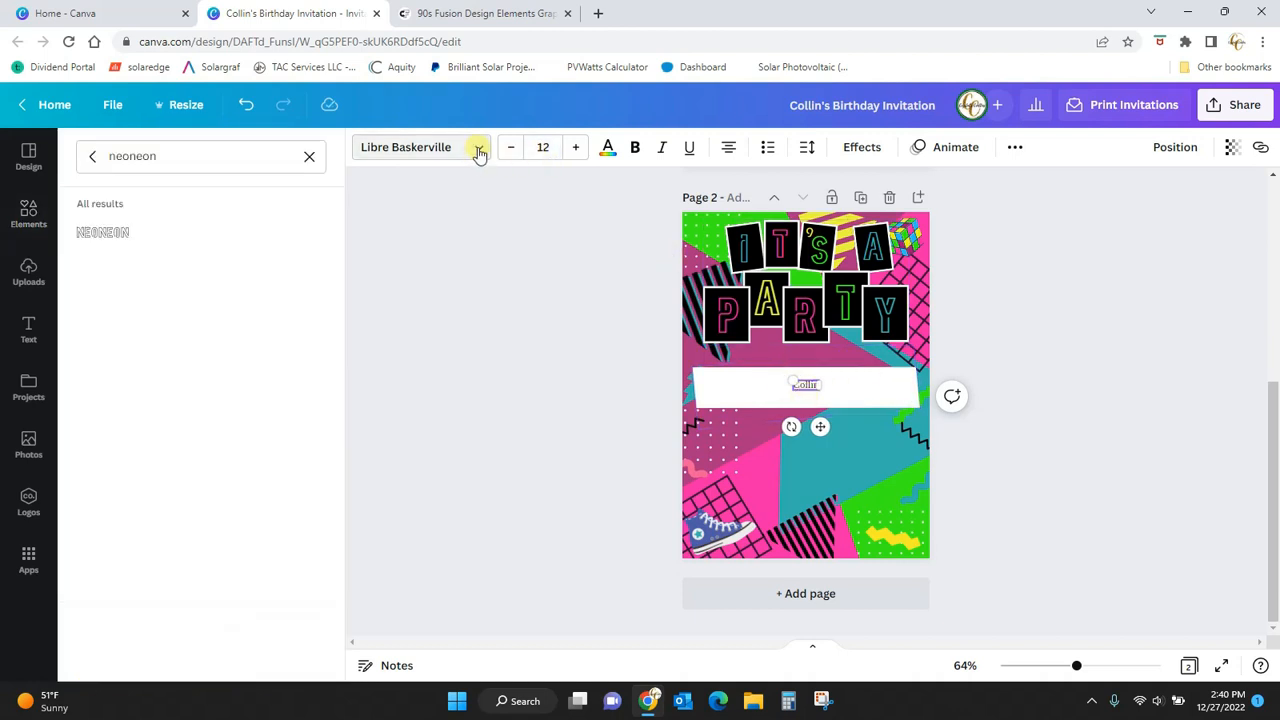
{"action": "left_click", "coordinate": [205, 163]}
{"action": "key", "text": "BackSpace"}
{"action": "key", "text": "BackSpace"}
{"action": "key", "text": "BackSpace"}
{"action": "key", "text": "BackSpace"}
{"action": "key", "text": "BackSpace"}
{"action": "key", "text": "BackSpace"}
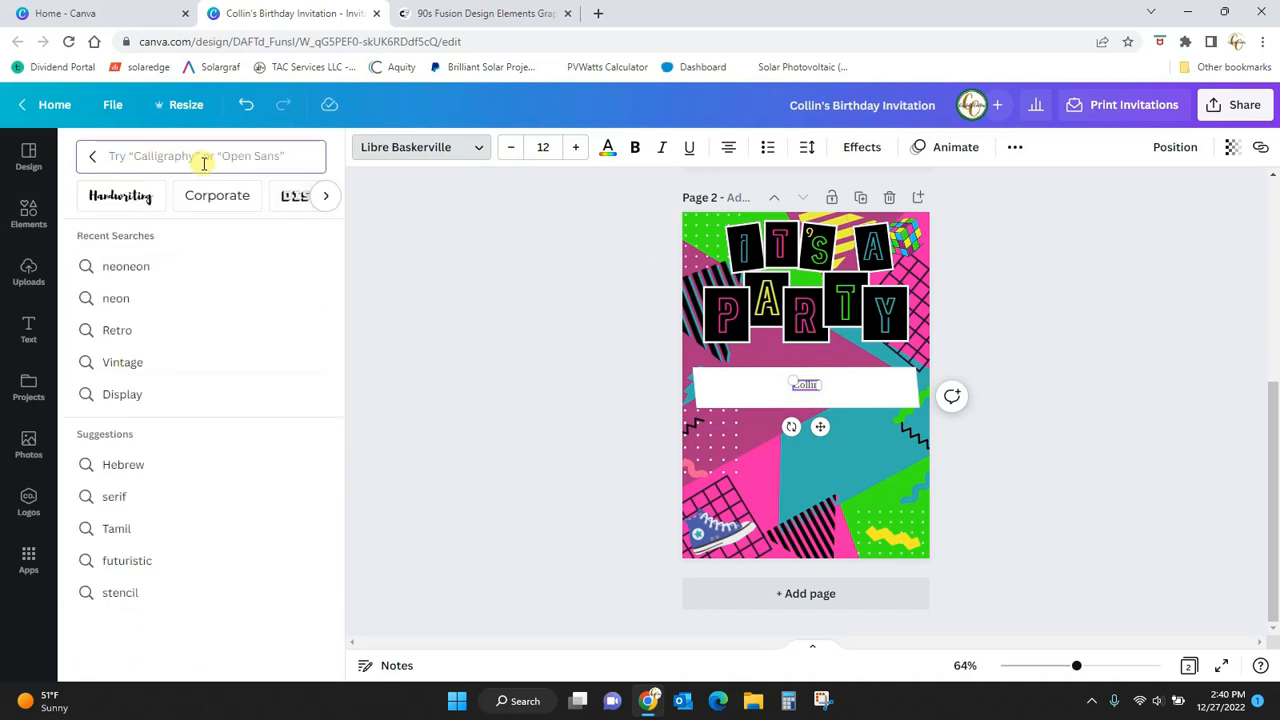
{"action": "type", "text": "monot"}
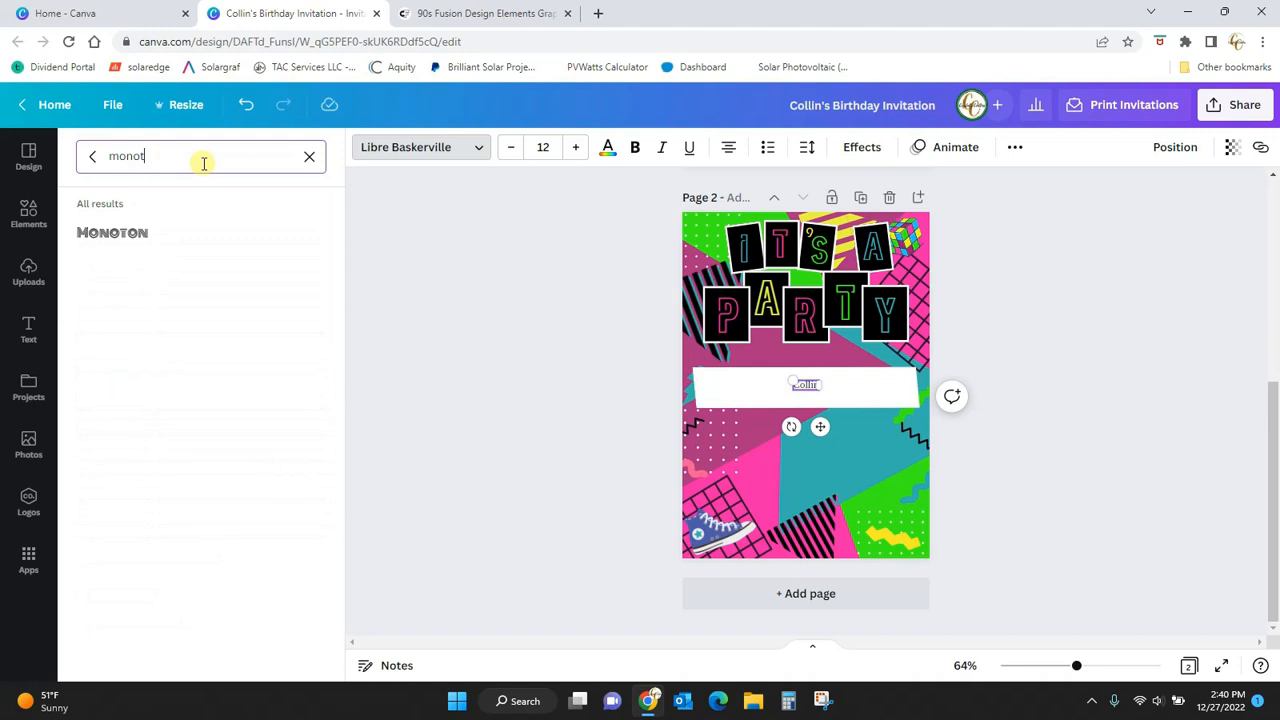
{"action": "type", "text": "on"}
{"action": "left_click", "coordinate": [240, 232]}
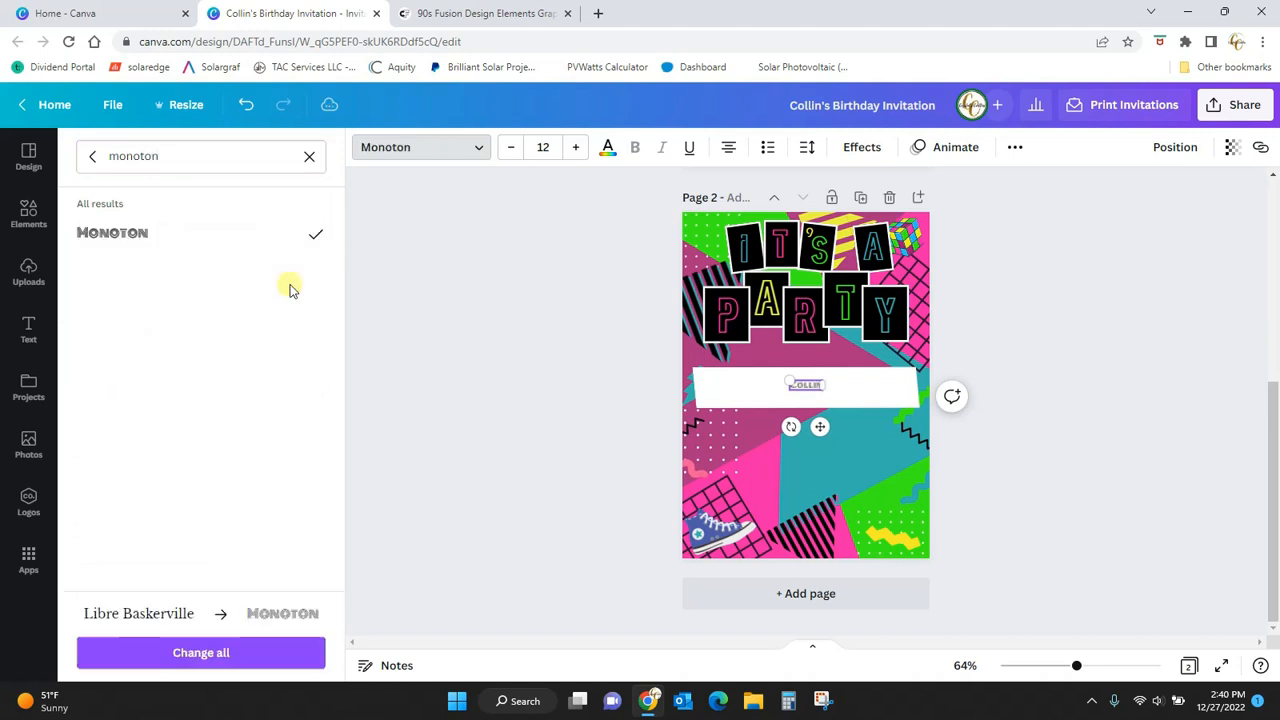
Step: Enlarge the name to about size 75 so it nearly spans the white banner, and centre it on the banner
{"action": "left_click_drag", "start_coordinate": [788, 380], "coordinate": [694, 377]}
{"action": "left_click_drag", "start_coordinate": [823, 389], "coordinate": [908, 415]}
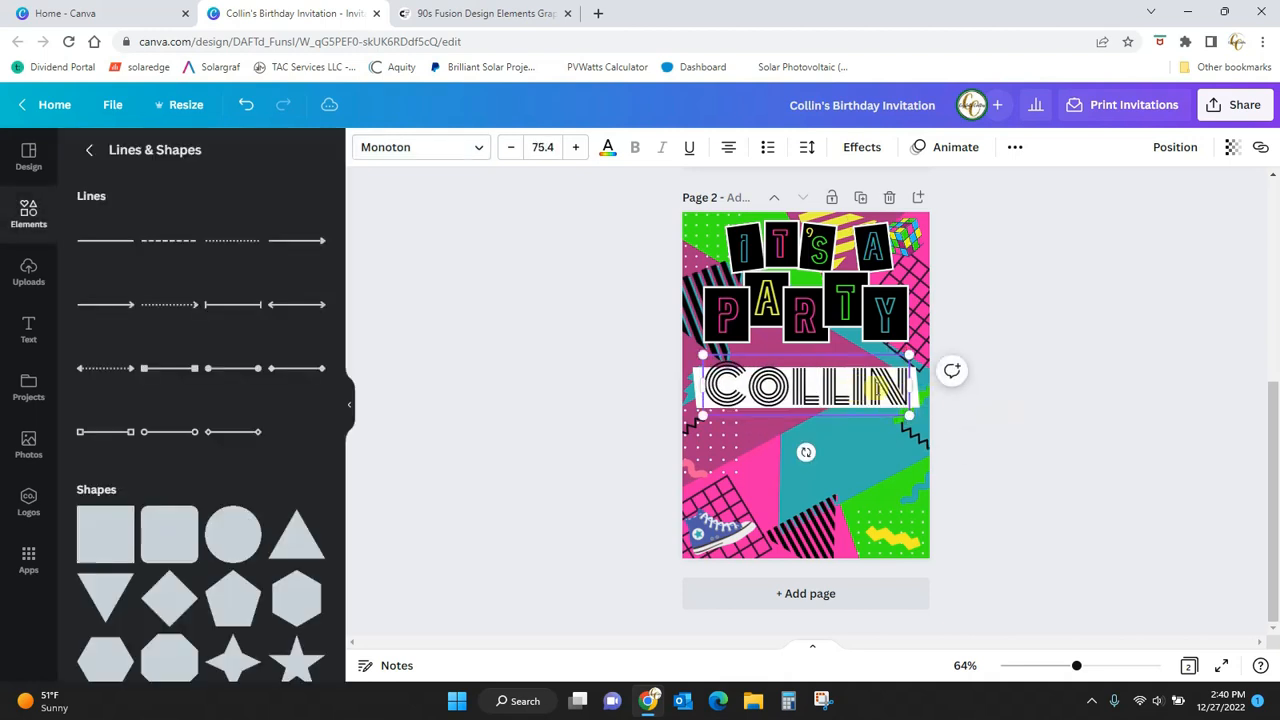
{"action": "left_click", "coordinate": [1008, 400]}
{"action": "left_click_drag", "start_coordinate": [886, 386], "coordinate": [884, 386]}
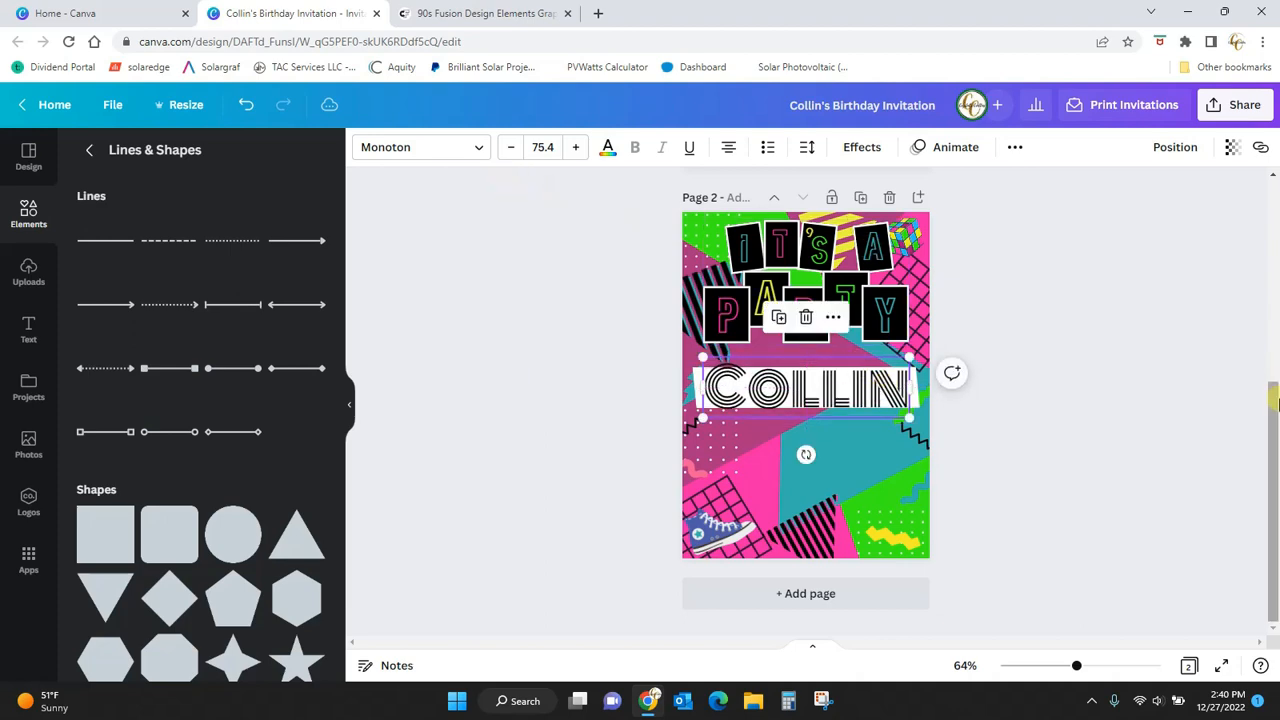
{"action": "left_click_drag", "start_coordinate": [1272, 416], "coordinate": [1272, 372]}
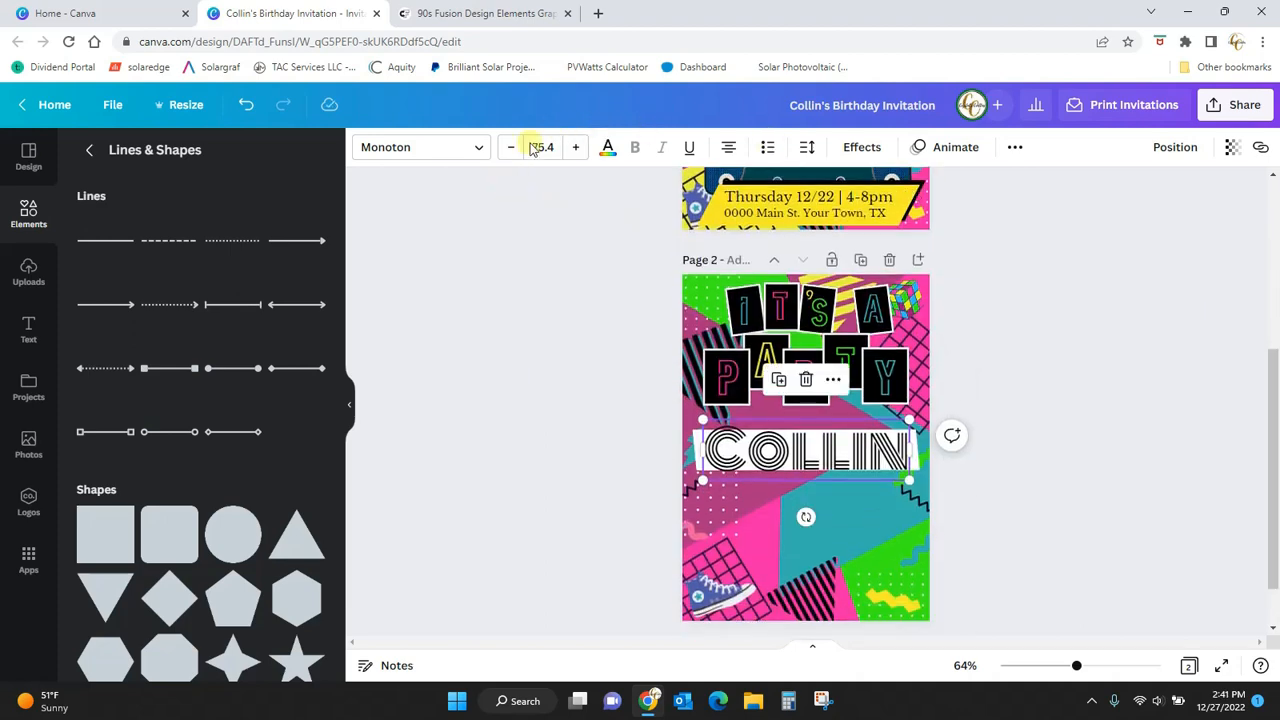
Step: Colour the name on page 2's banner dark blue and shrink it to size 61.6
{"action": "left_click", "coordinate": [607, 147]}
{"action": "left_click", "coordinate": [265, 230]}
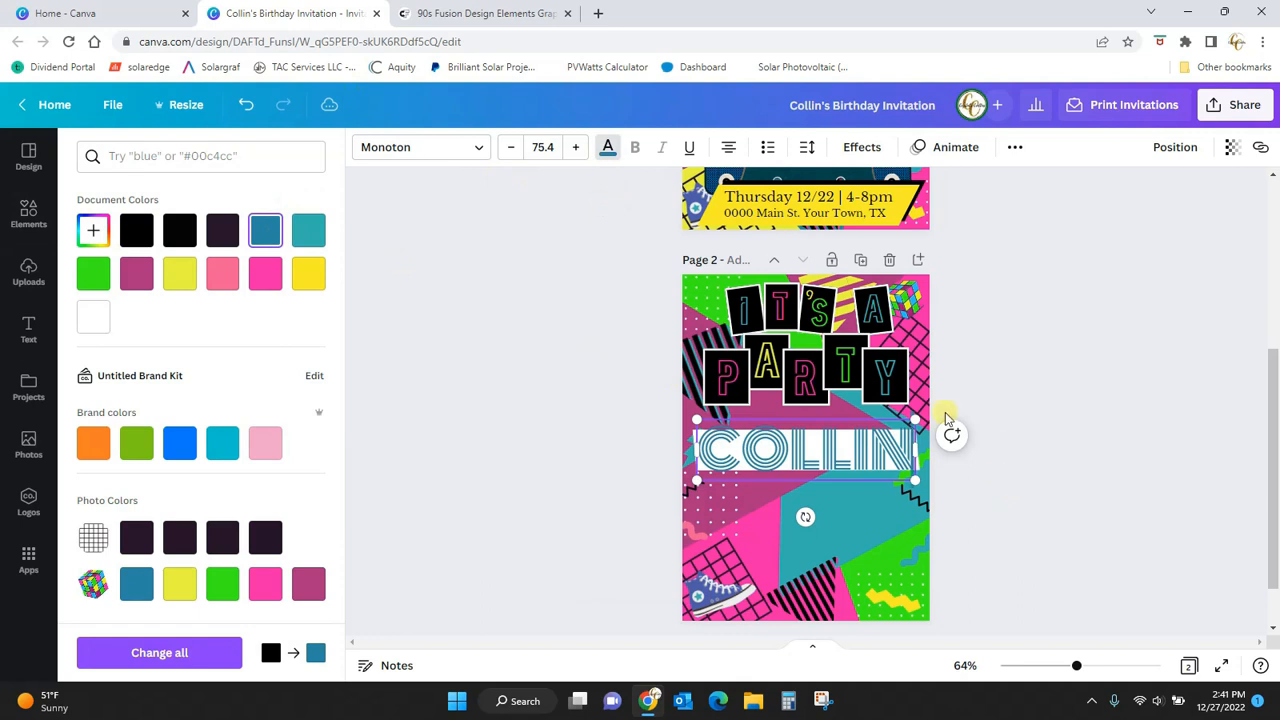
{"action": "left_click_drag", "start_coordinate": [911, 418], "coordinate": [866, 460]}
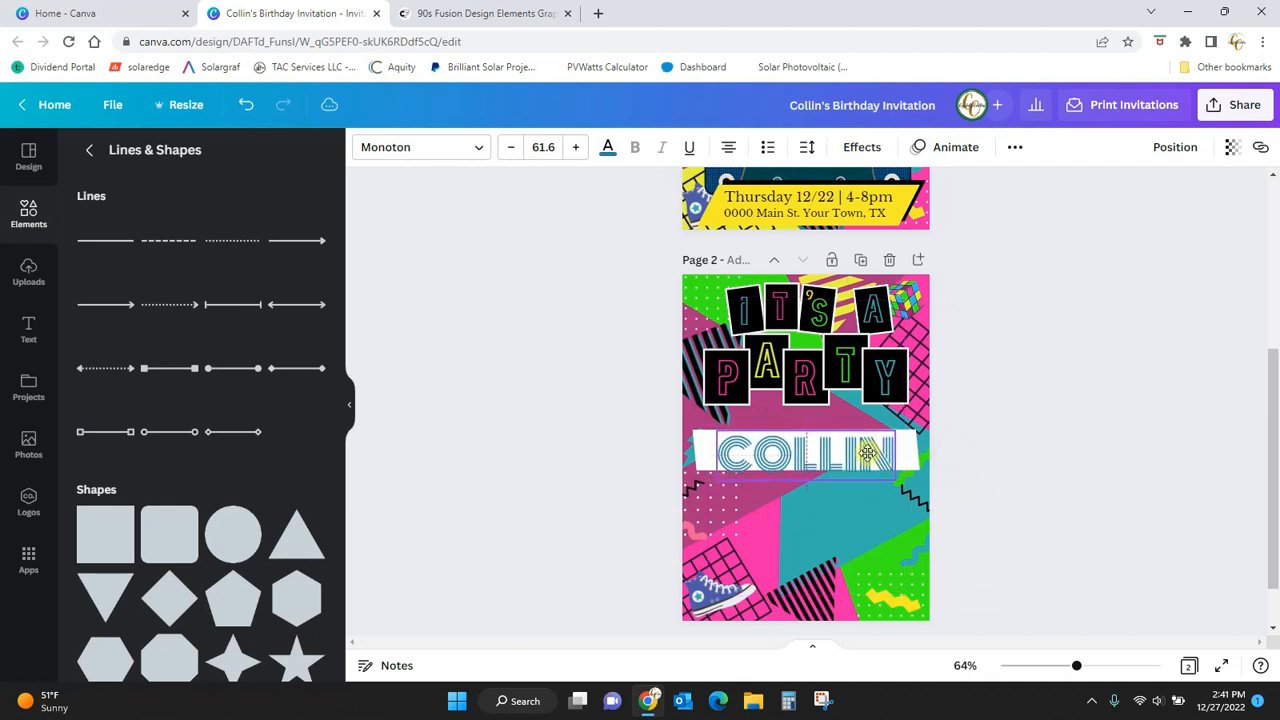
Step: Make page 2's white banner slightly taller and nudge the name up to sit centred on it
{"action": "left_click", "coordinate": [849, 476]}
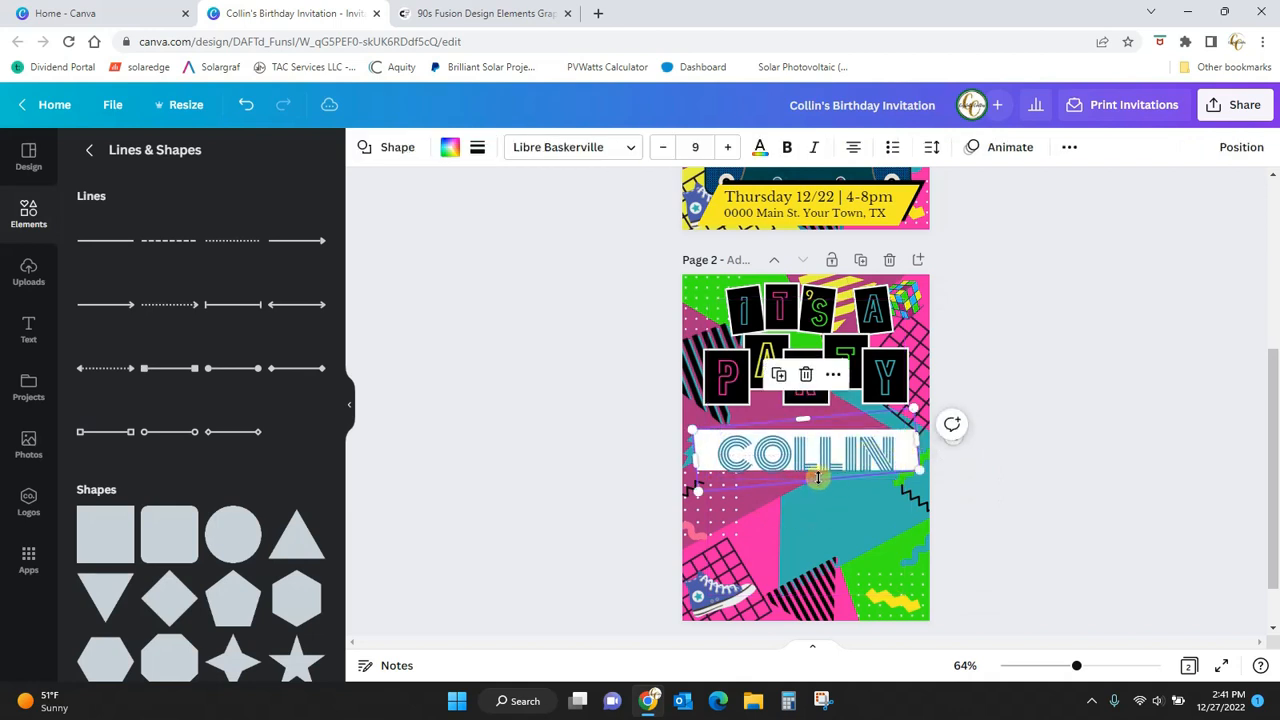
{"action": "left_click_drag", "start_coordinate": [814, 481], "coordinate": [815, 486]}
{"action": "left_click", "coordinate": [1064, 474]}
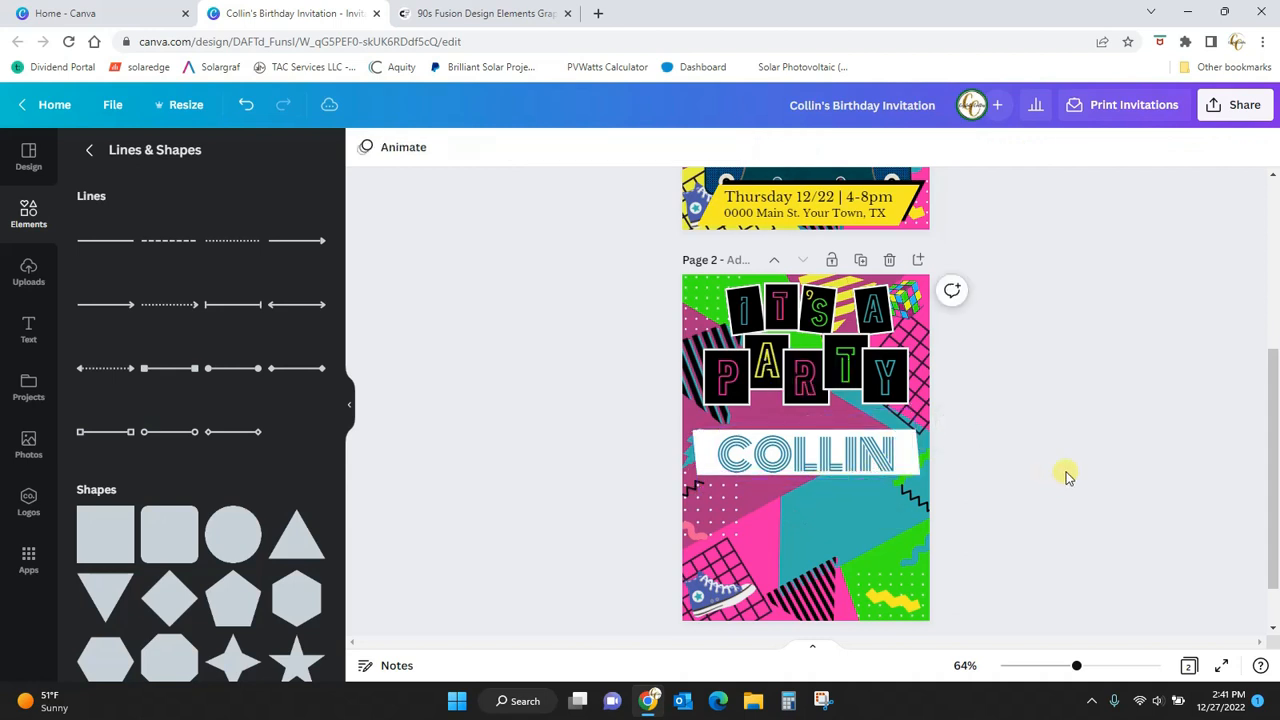
{"action": "left_click", "coordinate": [868, 456]}
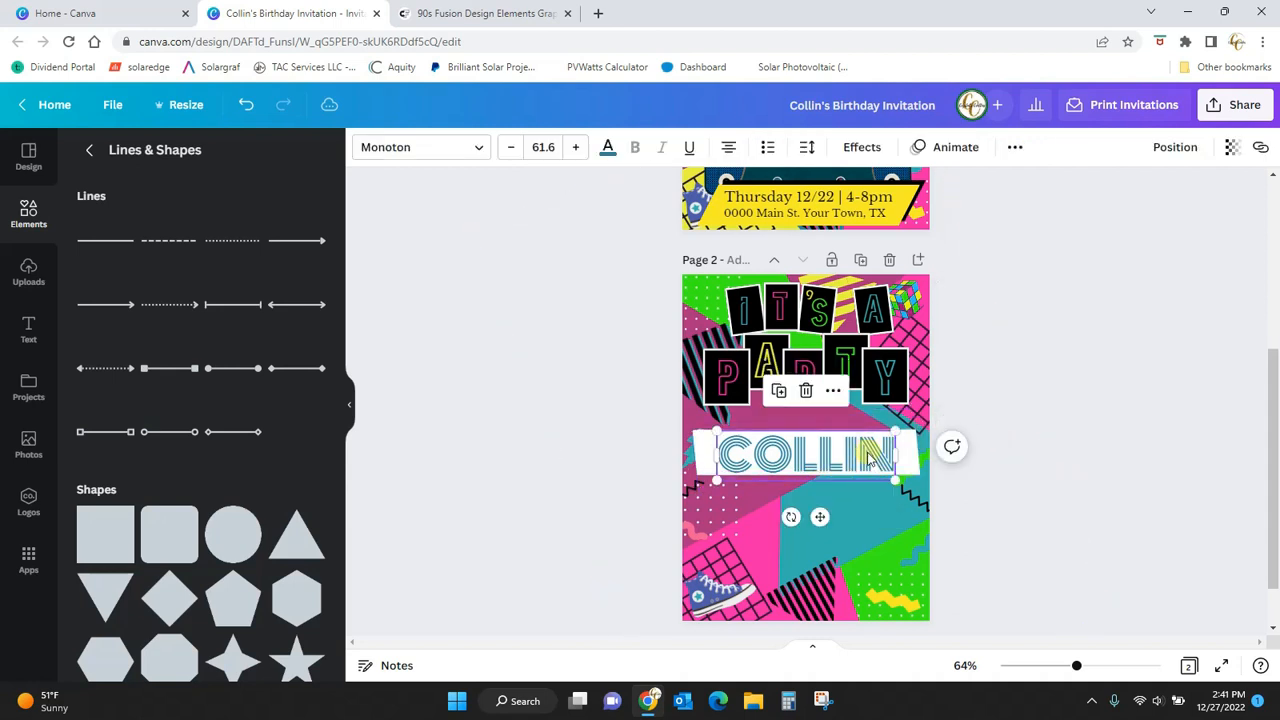
{"action": "left_click_drag", "start_coordinate": [868, 456], "coordinate": [868, 454]}
{"action": "left_click", "coordinate": [1177, 471]}
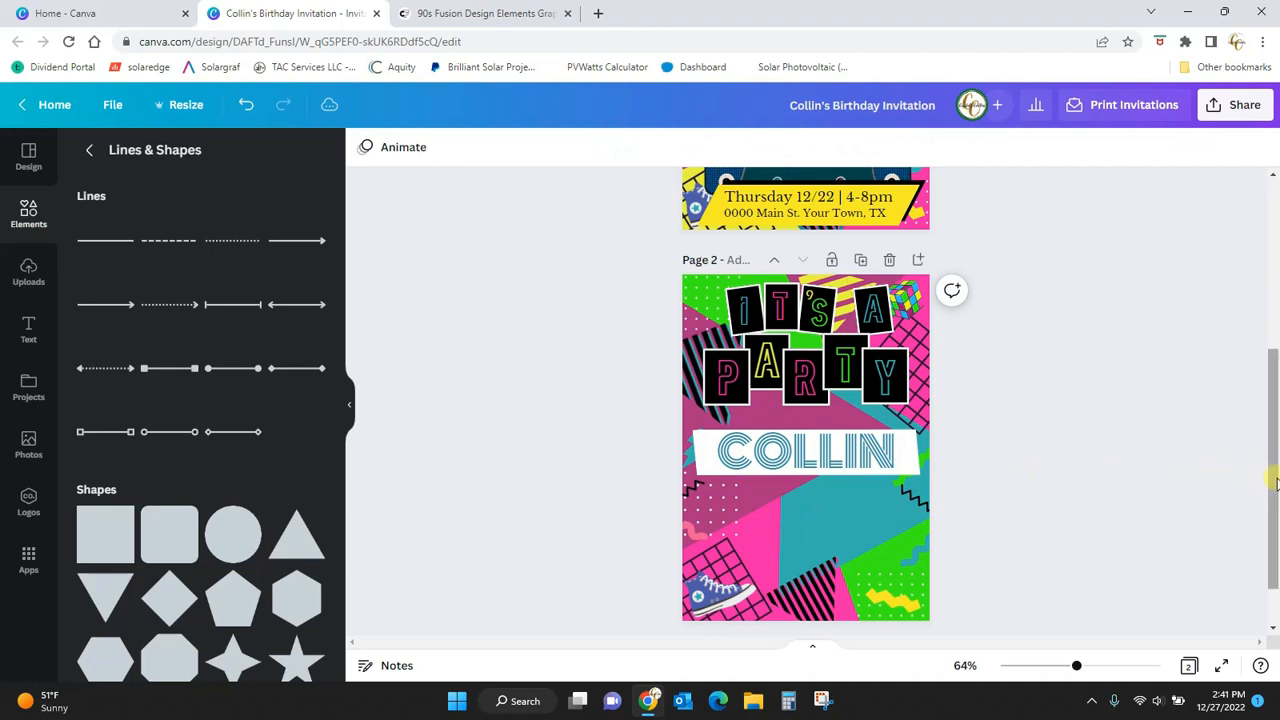
Step: Append 's to the name on page 2's white banner
{"action": "mouse_move", "coordinate": [1274, 470]}
{"action": "left_mouse_down"}
{"action": "mouse_move", "coordinate": [1275, 372]}
{"action": "mouse_move", "coordinate": [1274, 454]}
{"action": "left_mouse_up"}
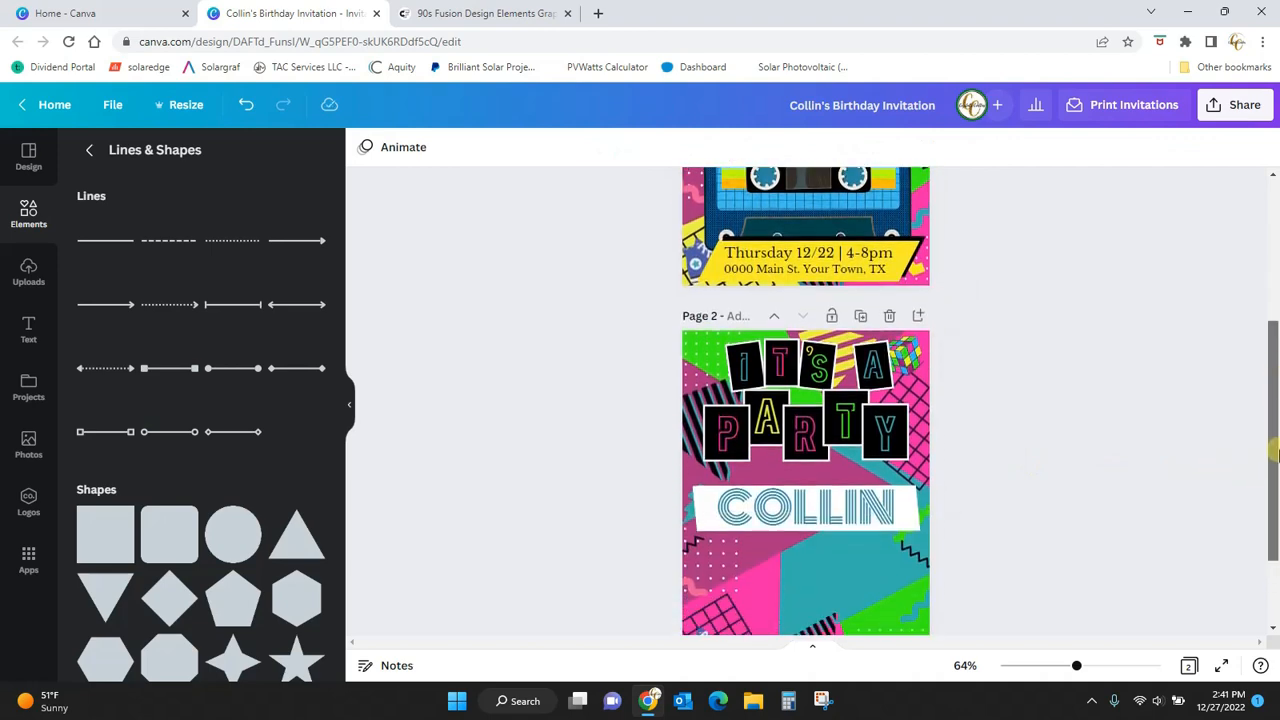
{"action": "left_click", "coordinate": [893, 513]}
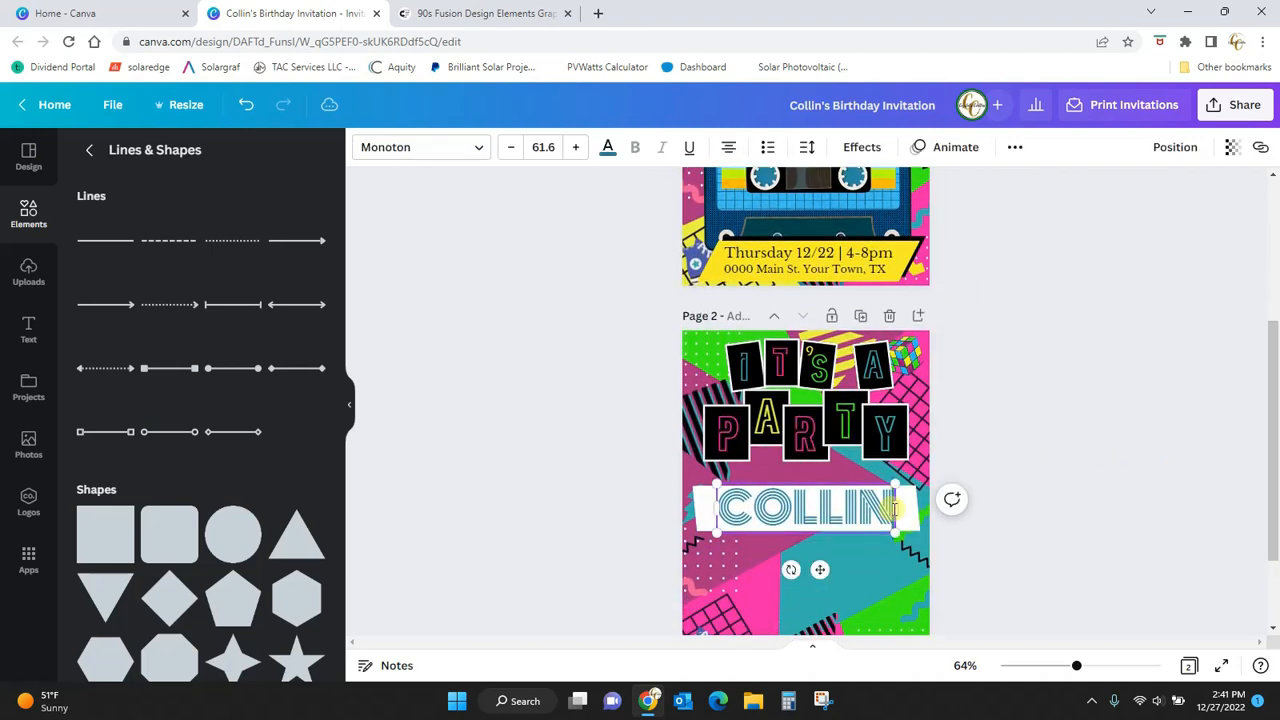
{"action": "type", "text": "'s"}
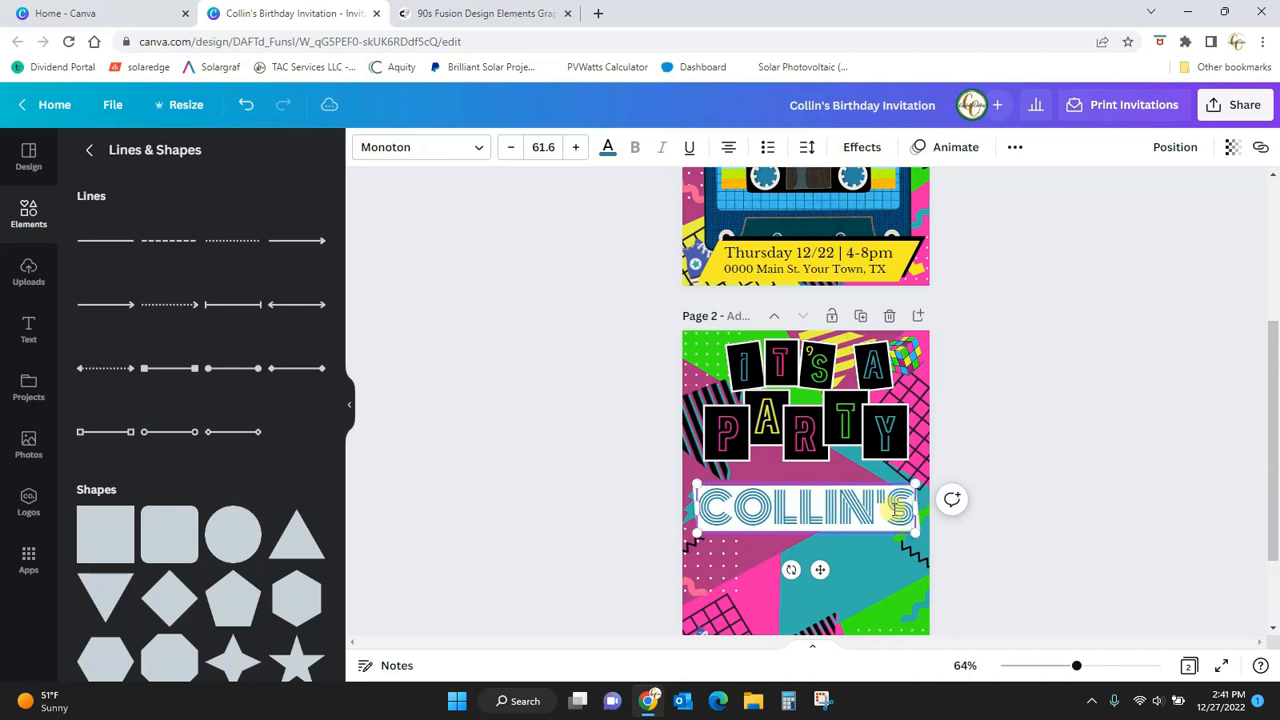
{"action": "left_click", "coordinate": [1173, 571]}
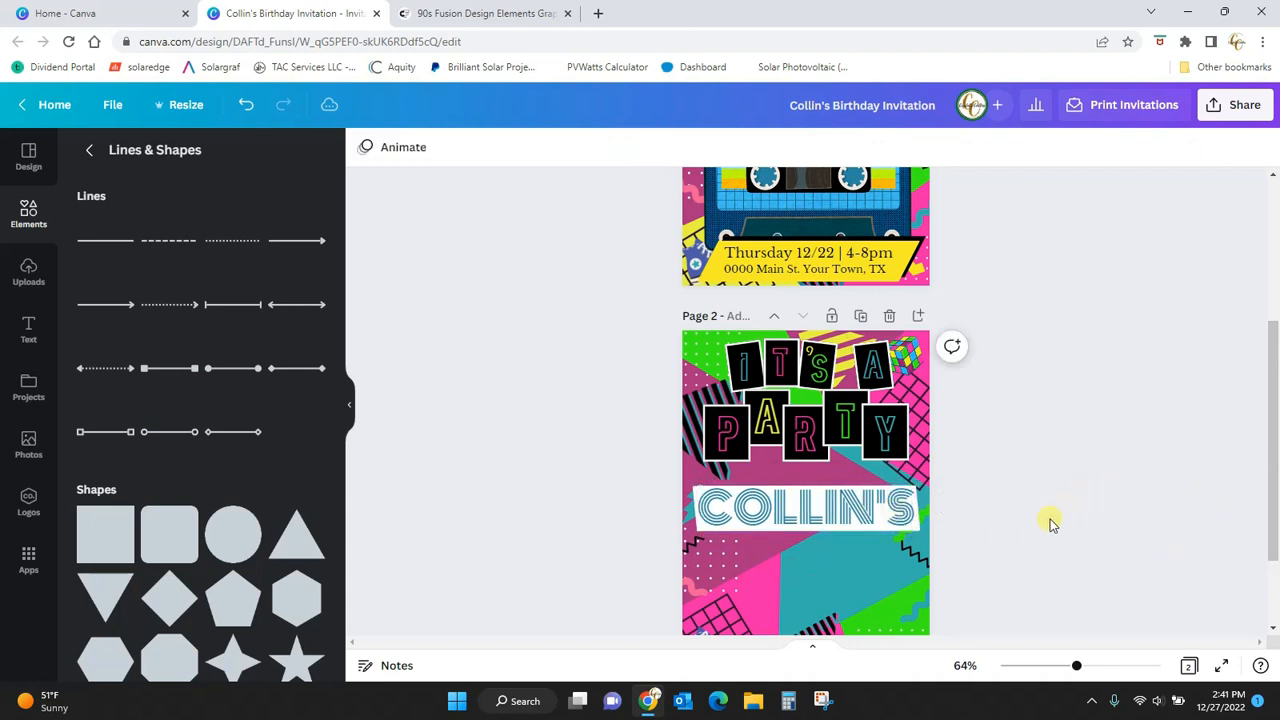
Step: Move the name up partly off page 2's white banner and select the banner shape
{"action": "left_click_drag", "start_coordinate": [1270, 430], "coordinate": [1275, 372]}
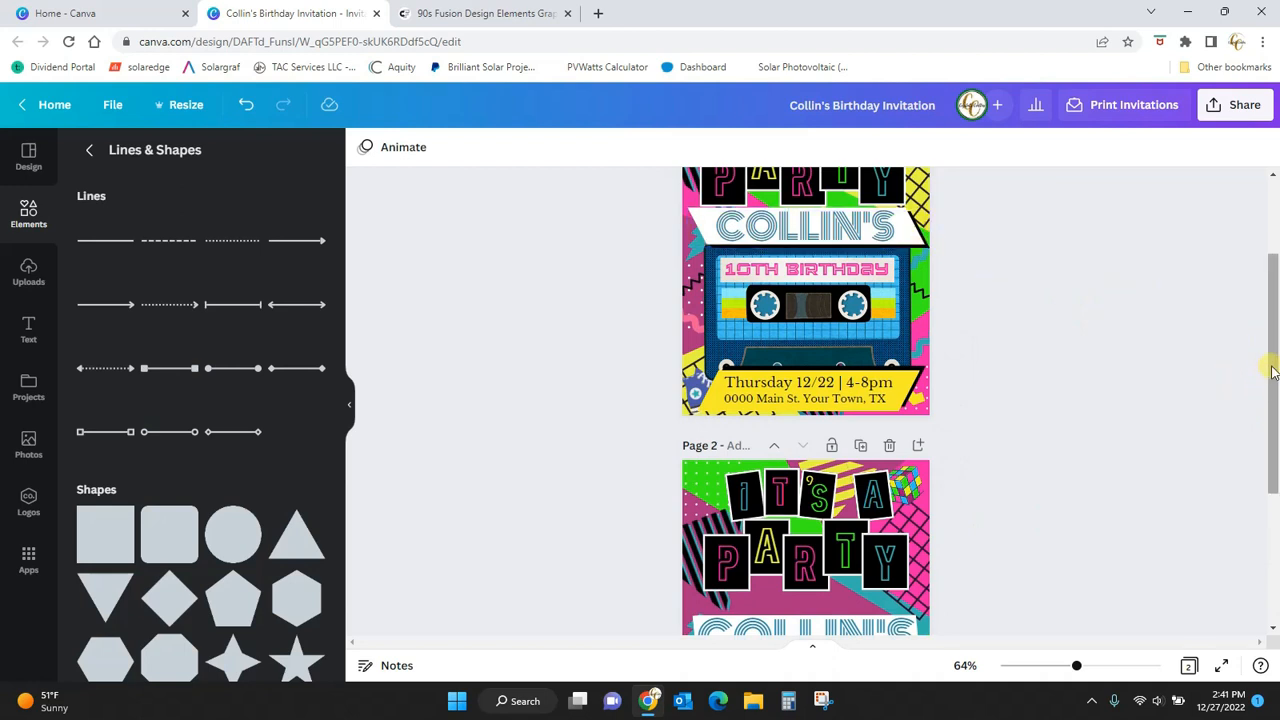
{"action": "scroll", "coordinate": [1273, 372], "scroll_direction": "down", "scroll_amount": 2}
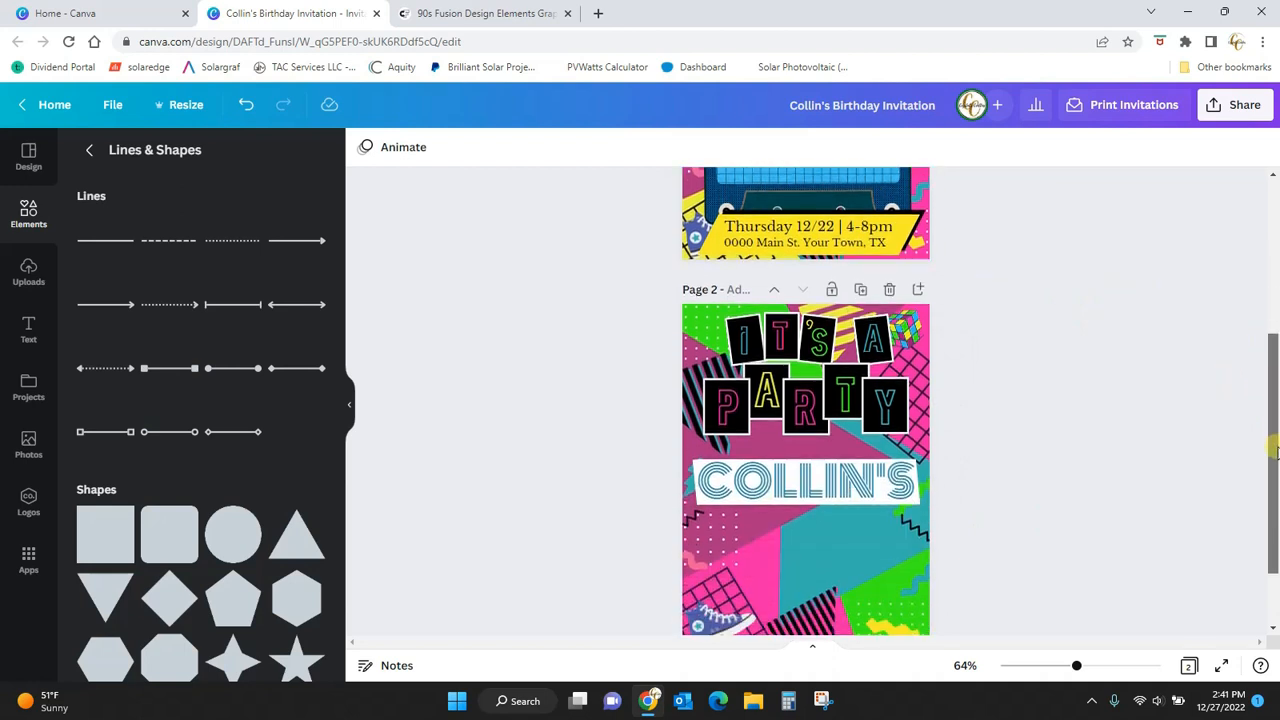
{"action": "left_click_drag", "start_coordinate": [851, 479], "coordinate": [852, 450]}
{"action": "left_click", "coordinate": [864, 497]}
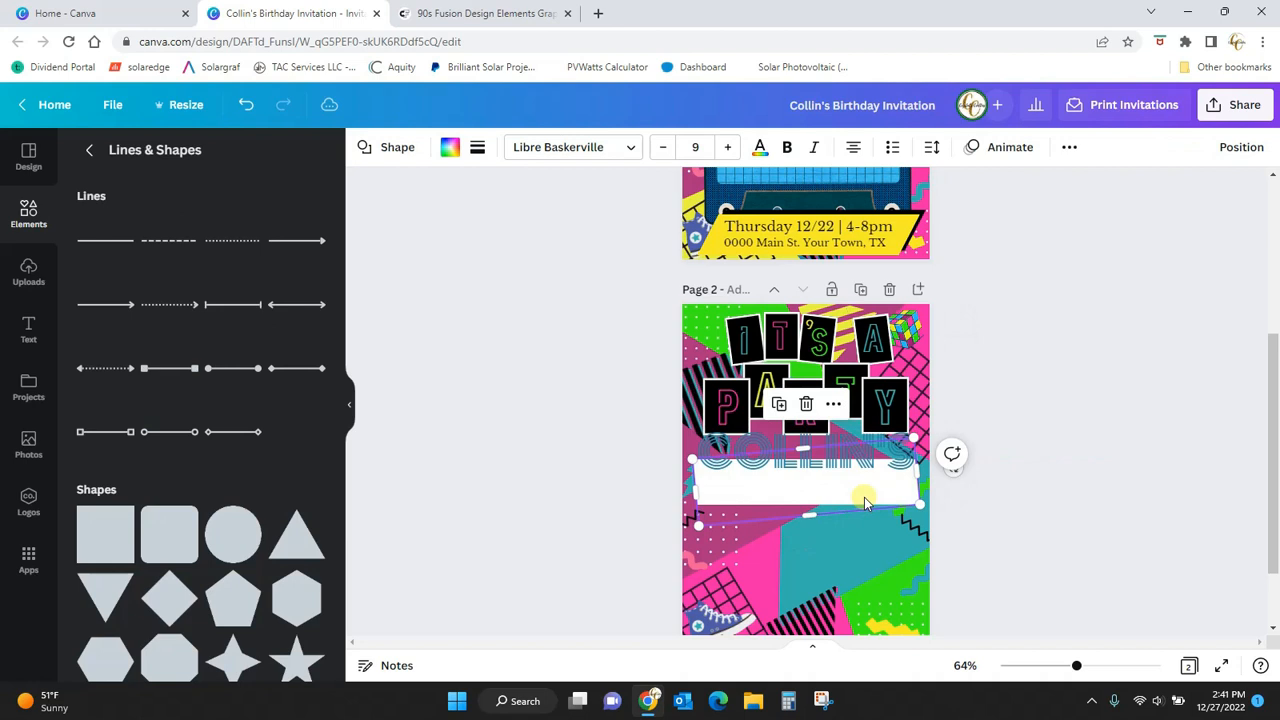
{"action": "right_click", "coordinate": [864, 497]}
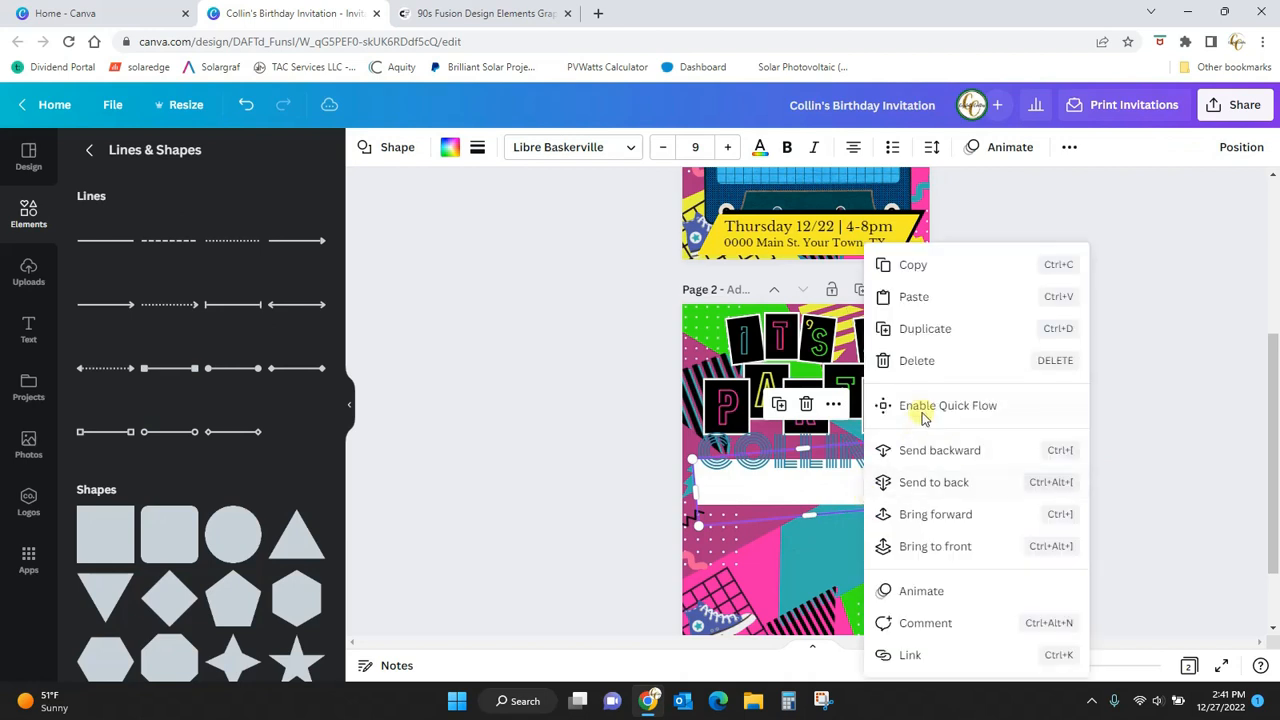
{"action": "left_click", "coordinate": [917, 362]}
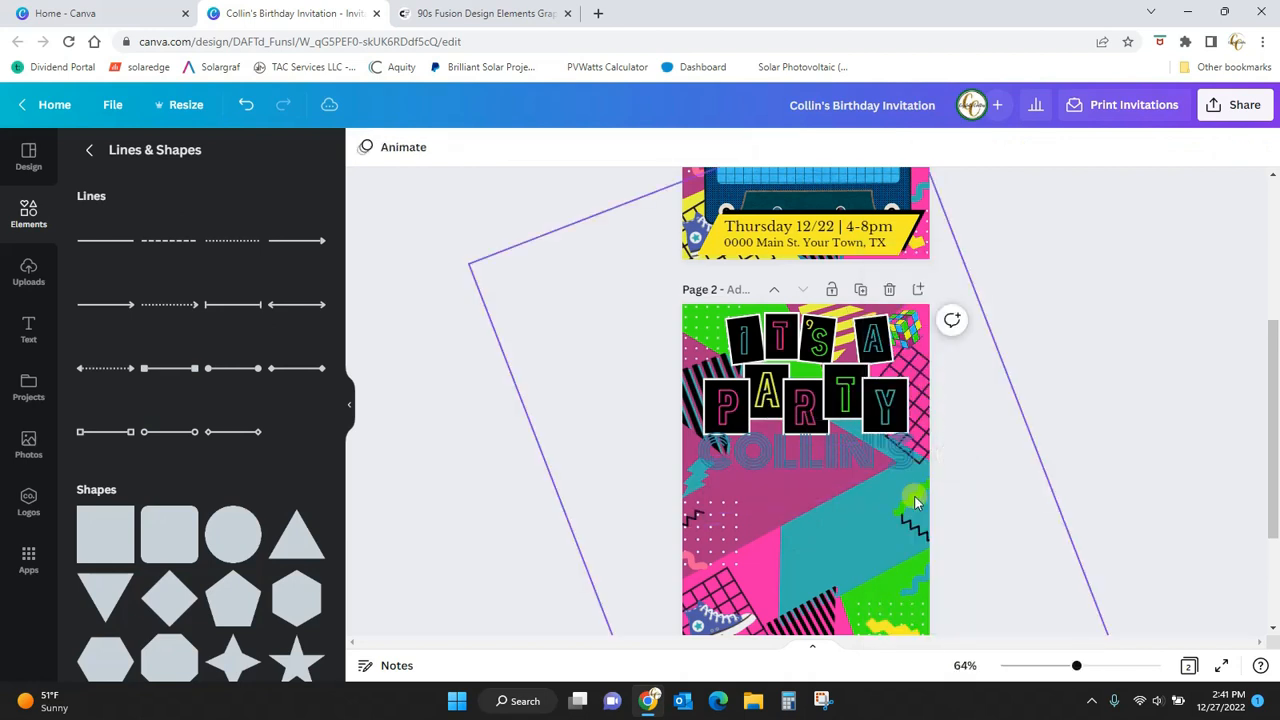
{"action": "key", "text": "ctrl+z"}
Step: Duplicate page 2's white banner and fill the copy with black
{"action": "right_click", "coordinate": [894, 492]}
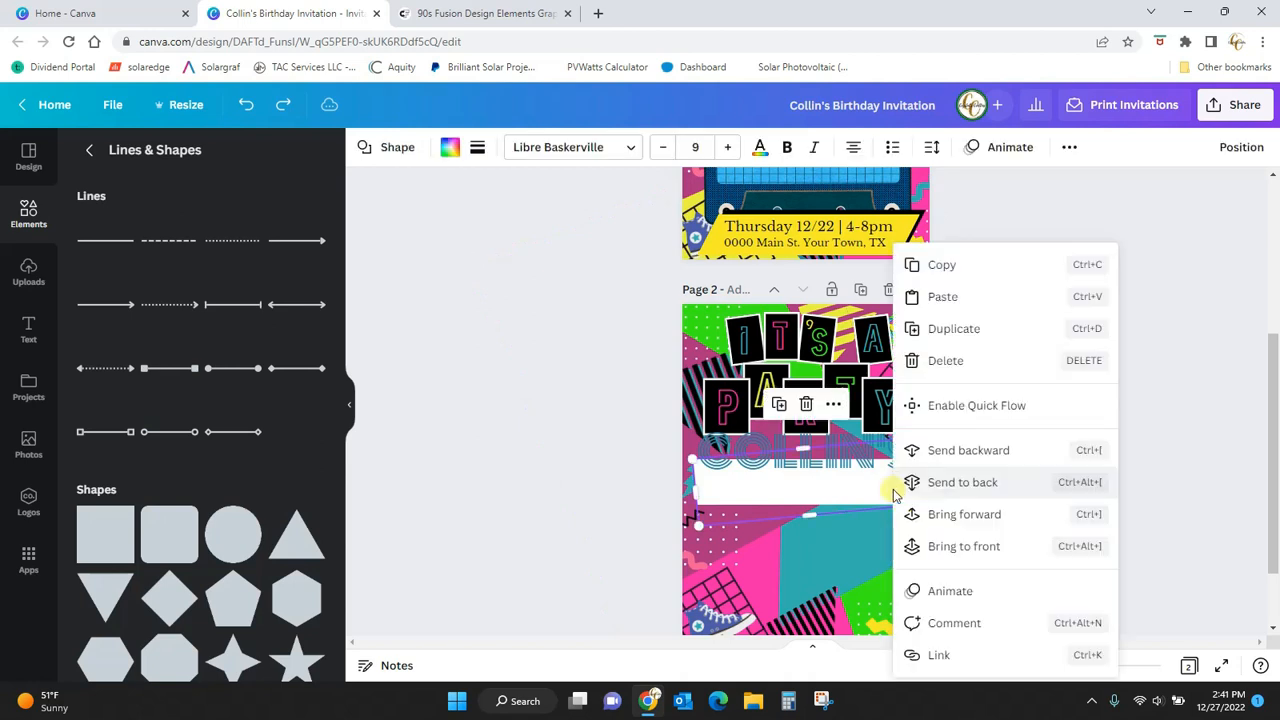
{"action": "left_click", "coordinate": [951, 328]}
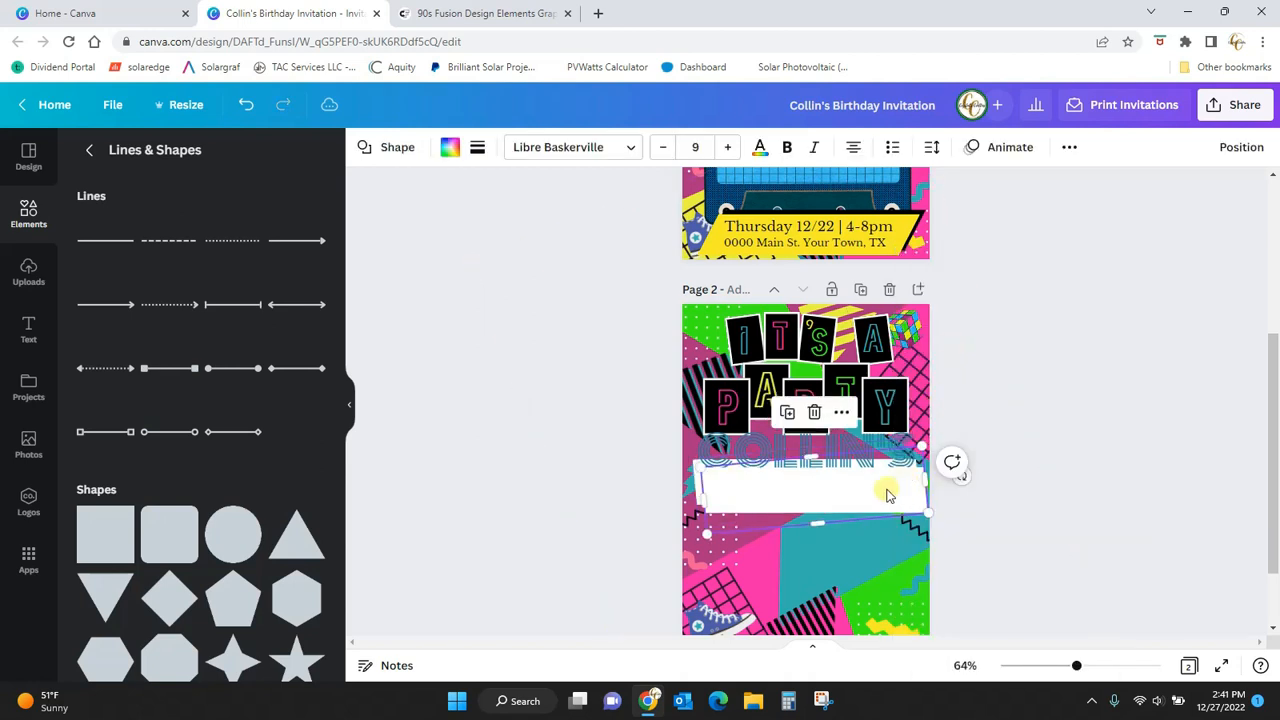
{"action": "left_click", "coordinate": [449, 147]}
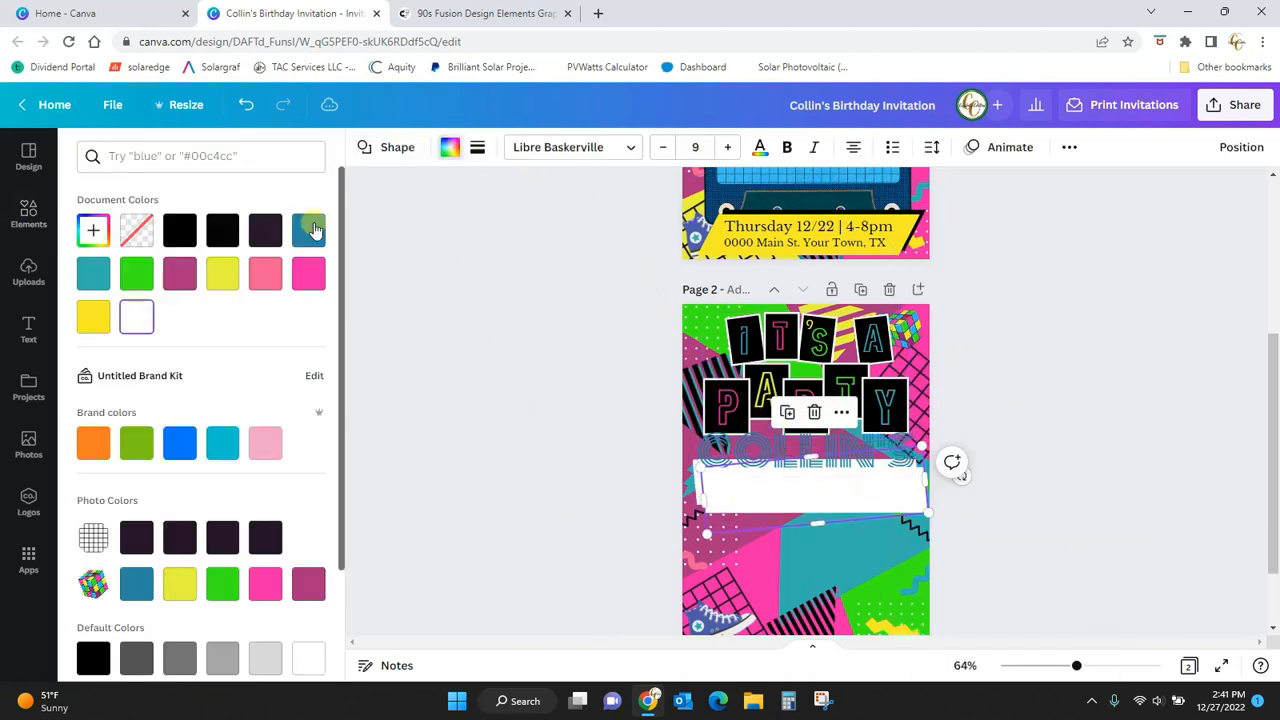
{"action": "left_click", "coordinate": [179, 230]}
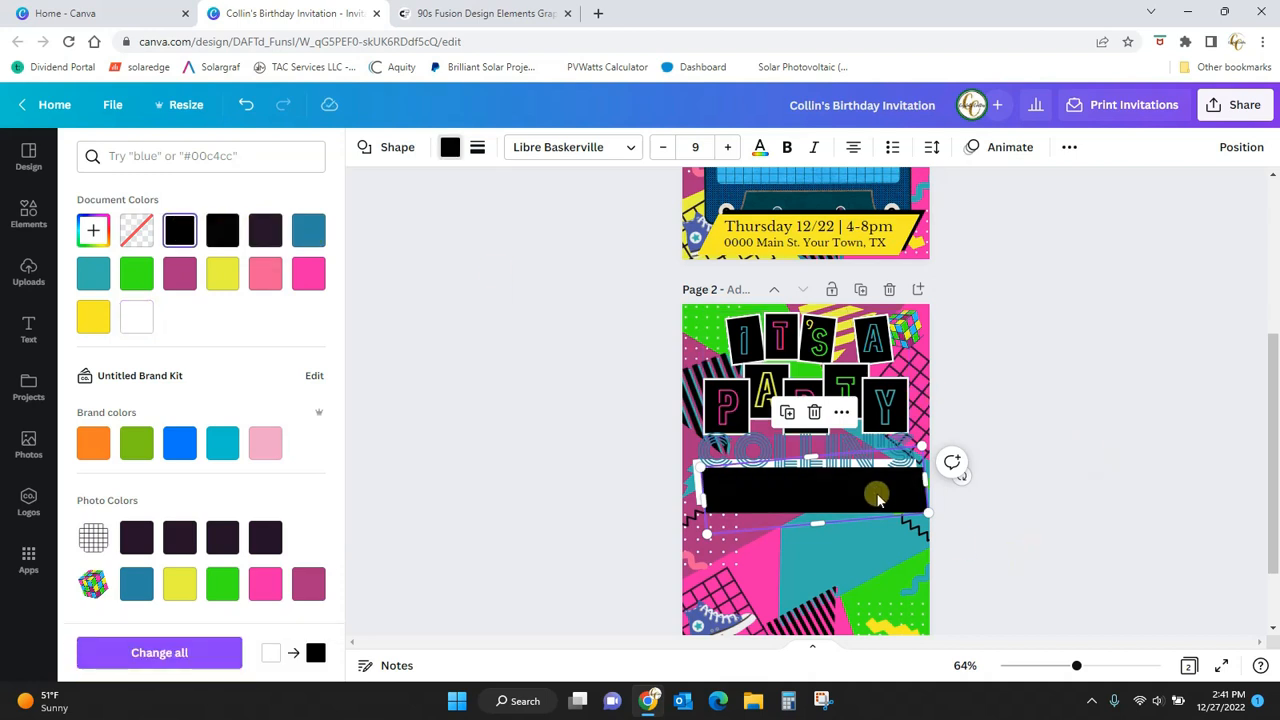
Step: Send the black banner copy one layer backward so it forms a shadow behind the white banner
{"action": "left_click", "coordinate": [1240, 148]}
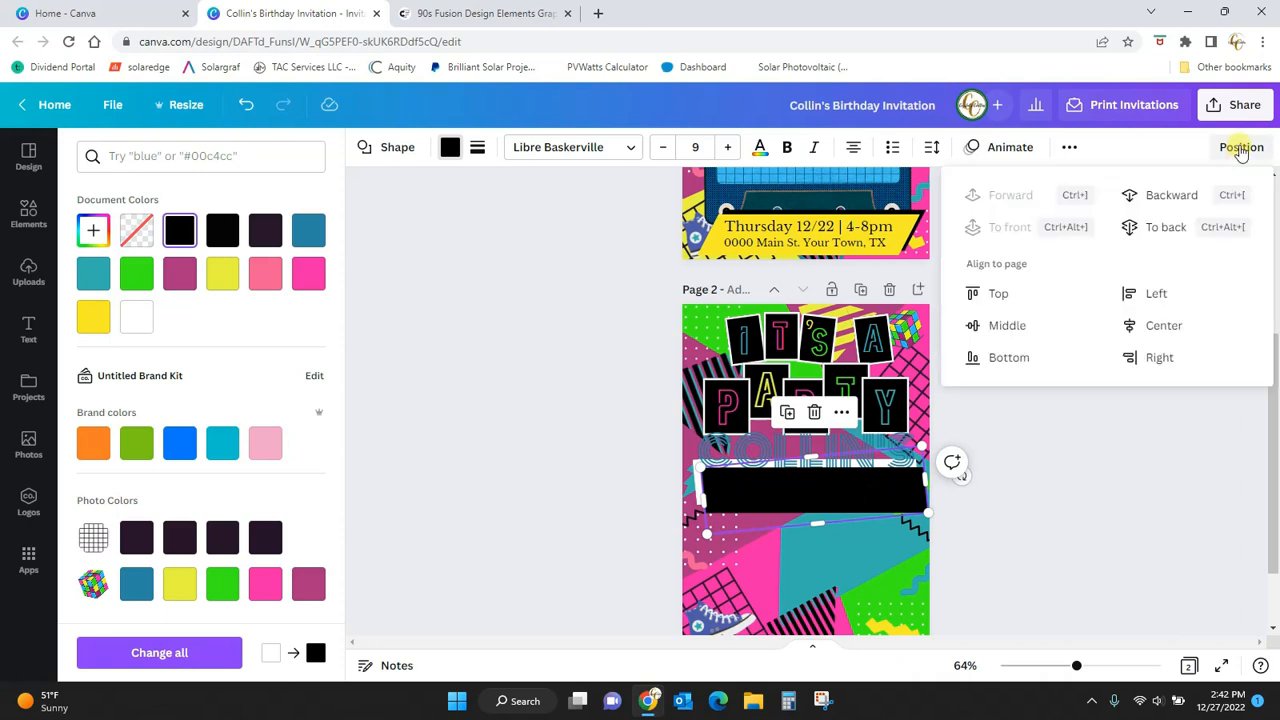
{"action": "left_click", "coordinate": [1155, 201]}
{"action": "left_click", "coordinate": [1160, 545]}
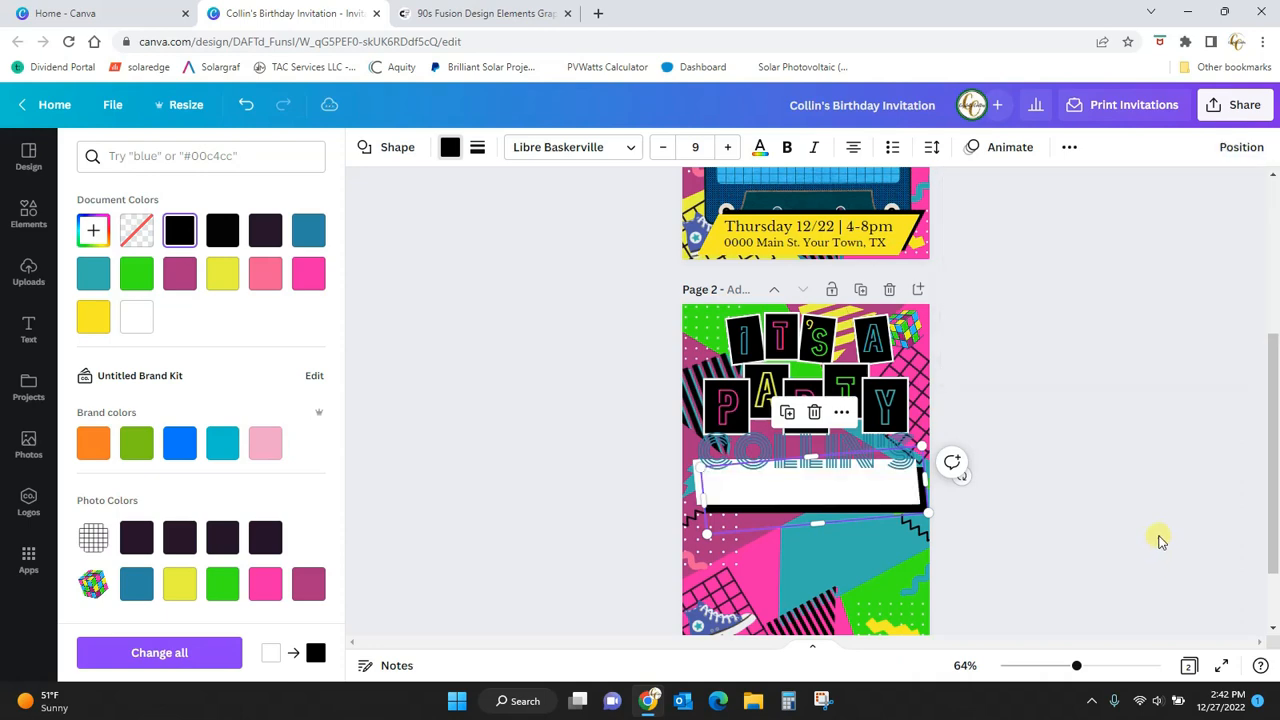
Step: Move the name back down onto page 2's white banner
{"action": "left_click", "coordinate": [852, 457]}
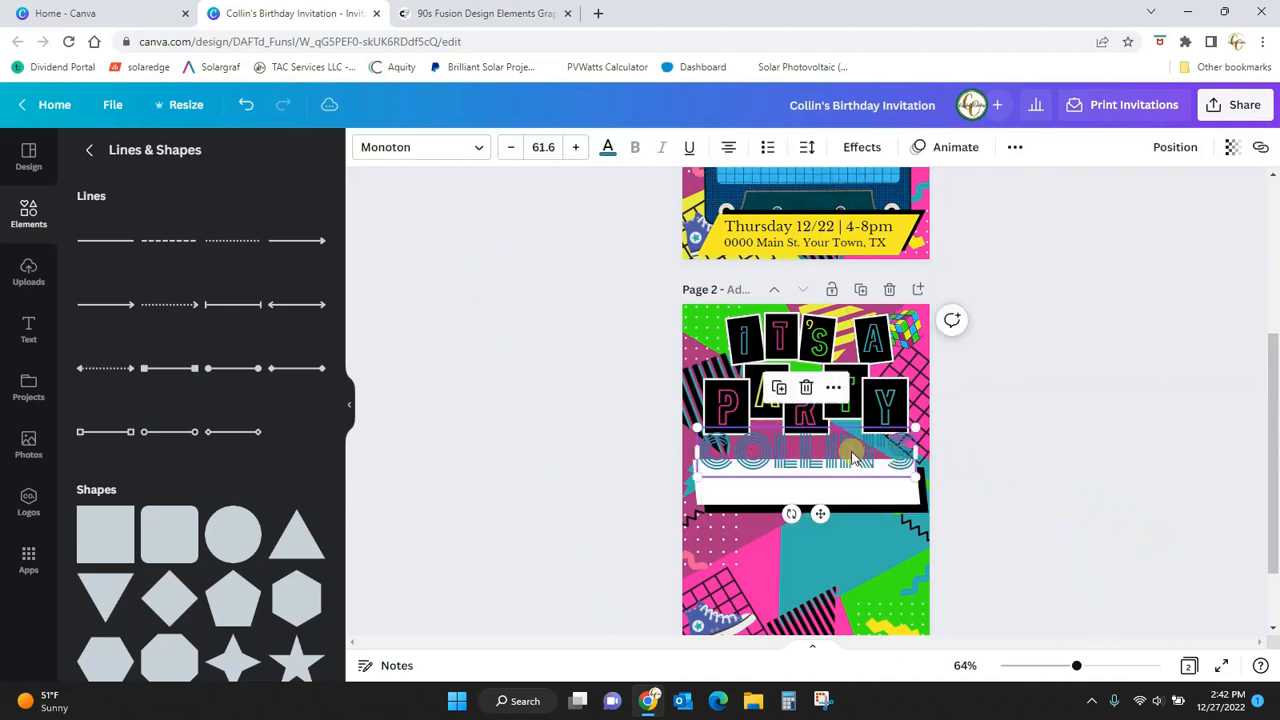
{"action": "left_click_drag", "start_coordinate": [852, 457], "coordinate": [856, 481]}
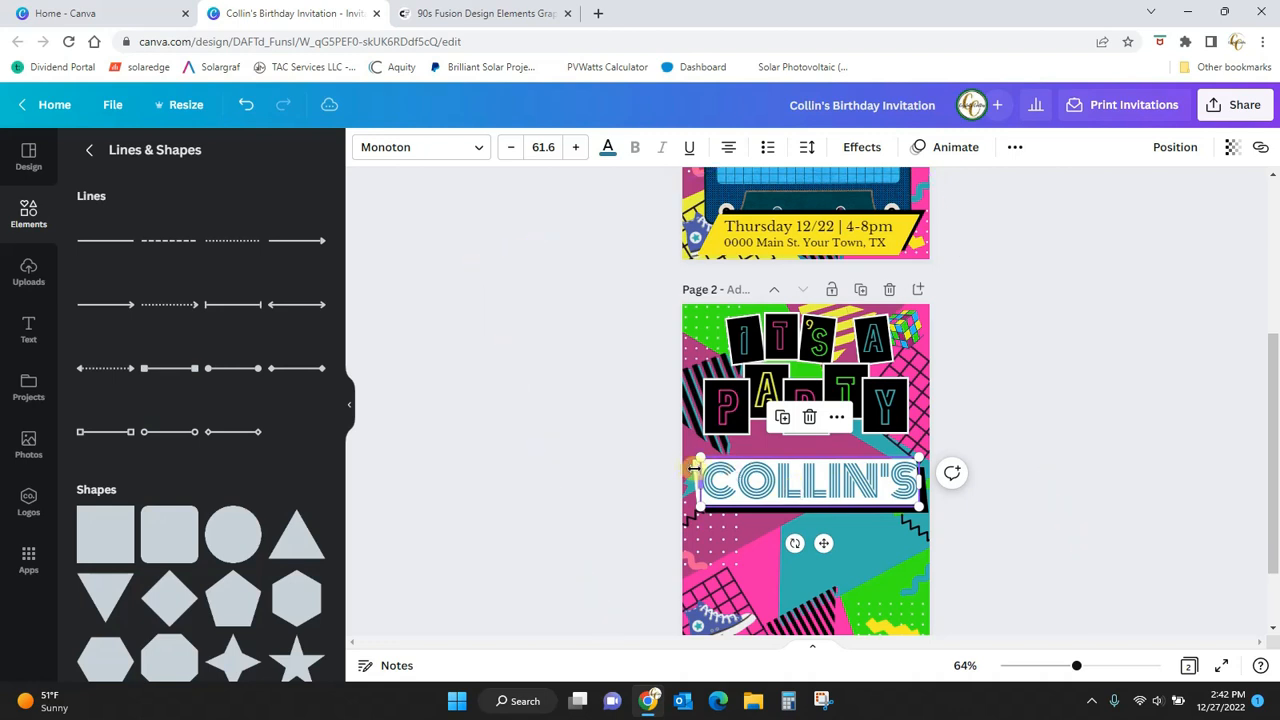
{"action": "left_click_drag", "start_coordinate": [704, 482], "coordinate": [694, 475]}
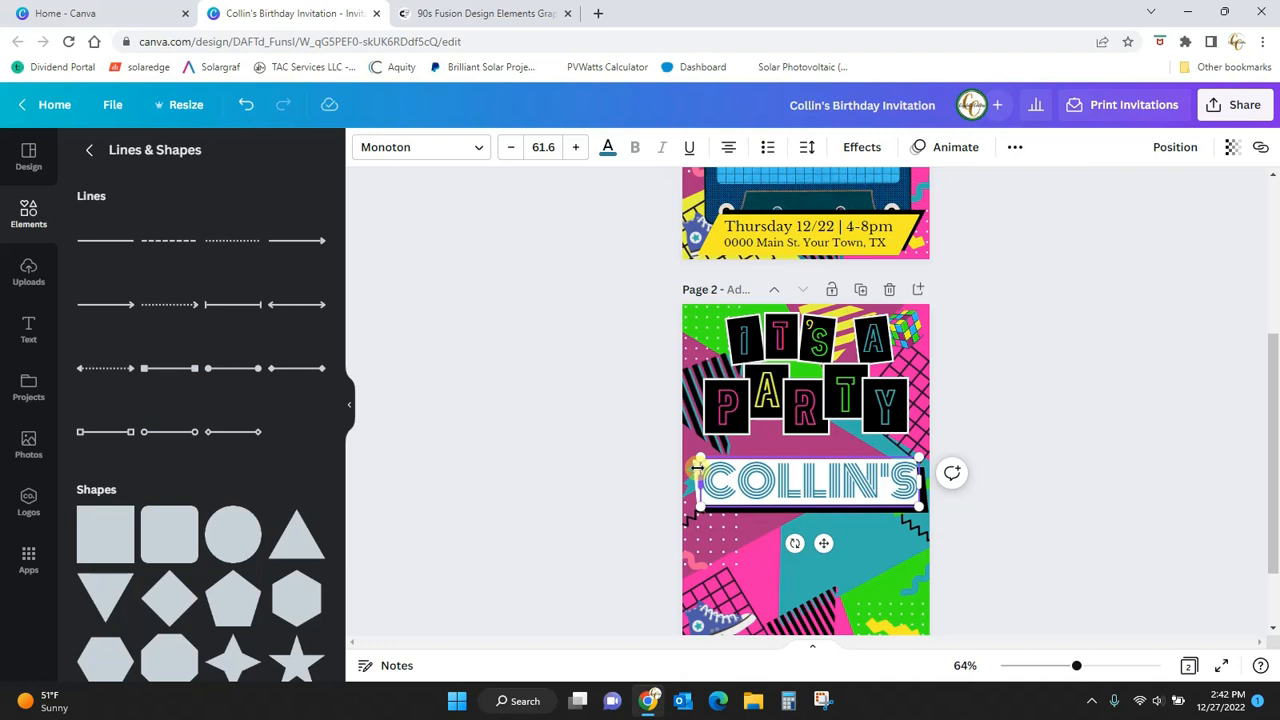
Step: Group the name with the white and black banners and move the group up beneath the PARTY tiles
{"action": "left_click", "coordinate": [698, 459]}
{"action": "left_click", "coordinate": [698, 463]}
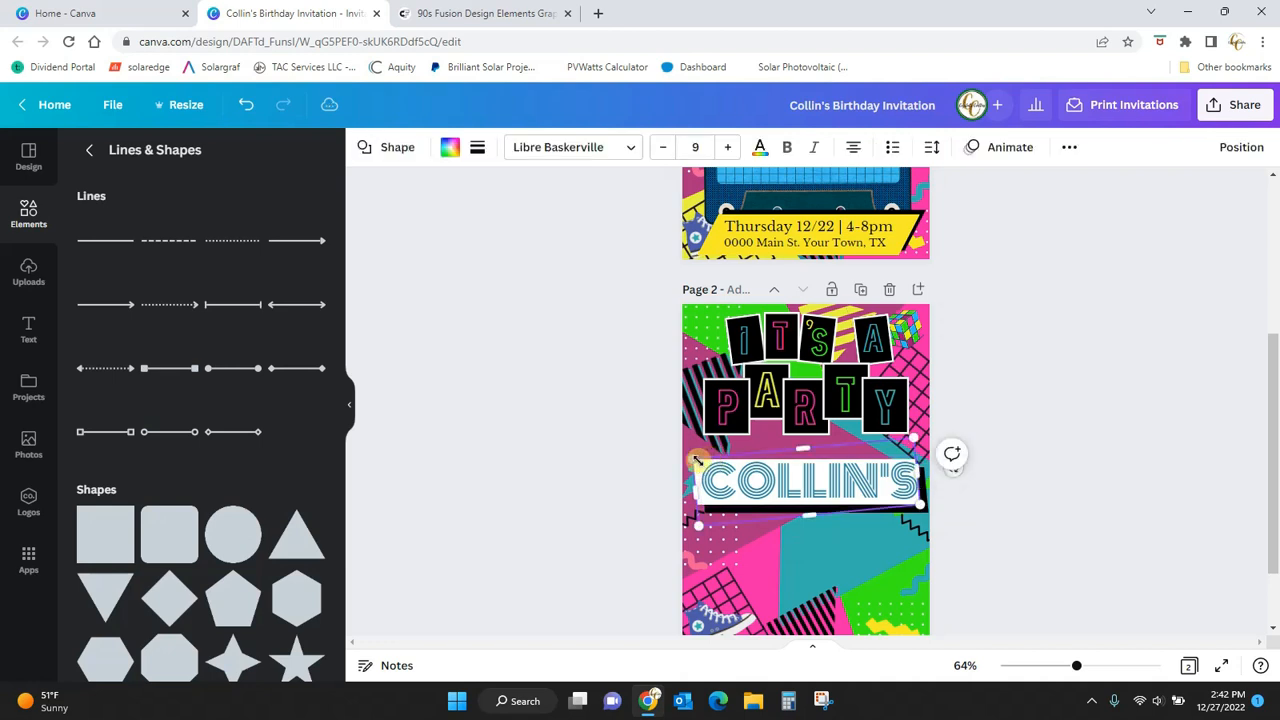
{"action": "left_click", "coordinate": [926, 497], "text": "shift"}
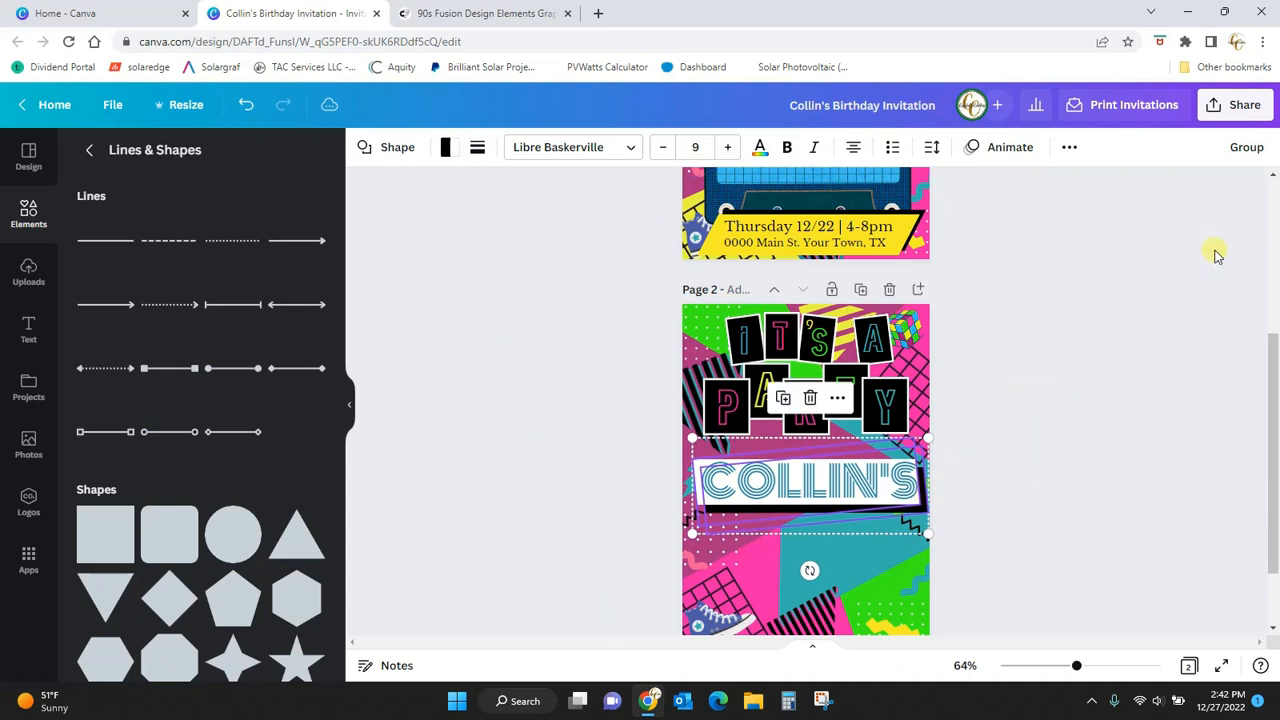
{"action": "left_click", "coordinate": [1250, 149]}
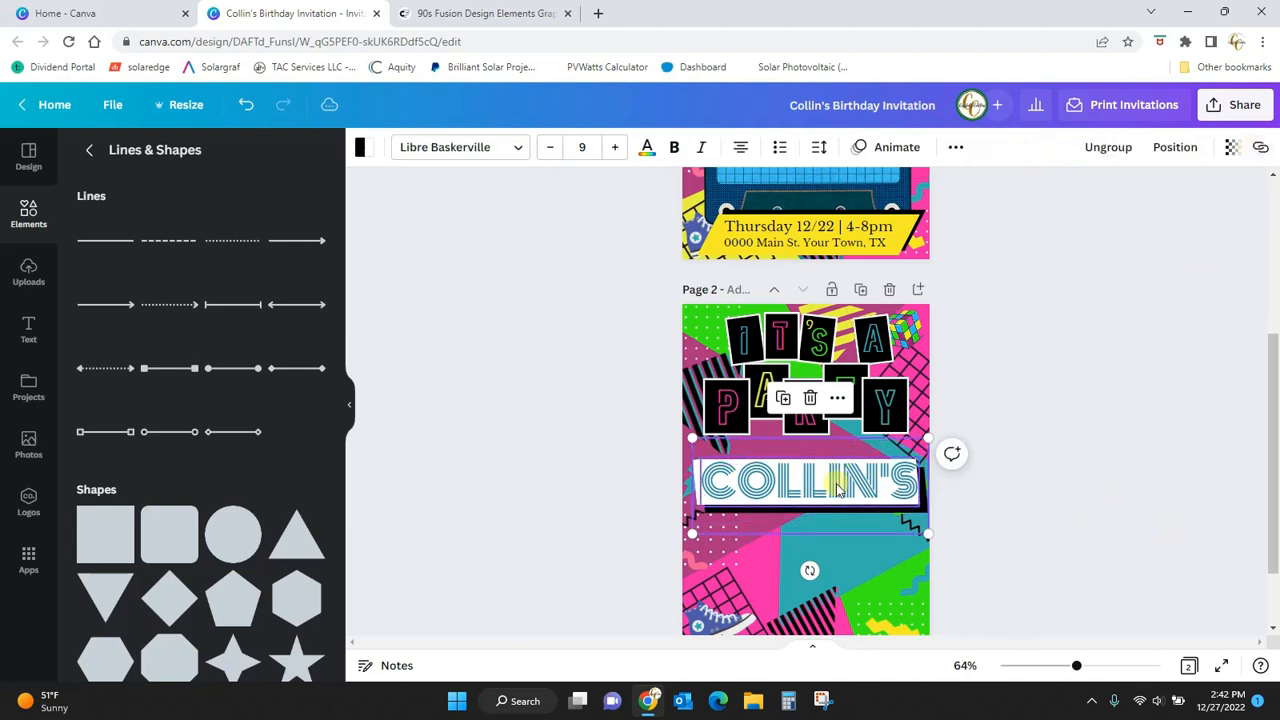
{"action": "left_click_drag", "start_coordinate": [842, 488], "coordinate": [812, 461]}
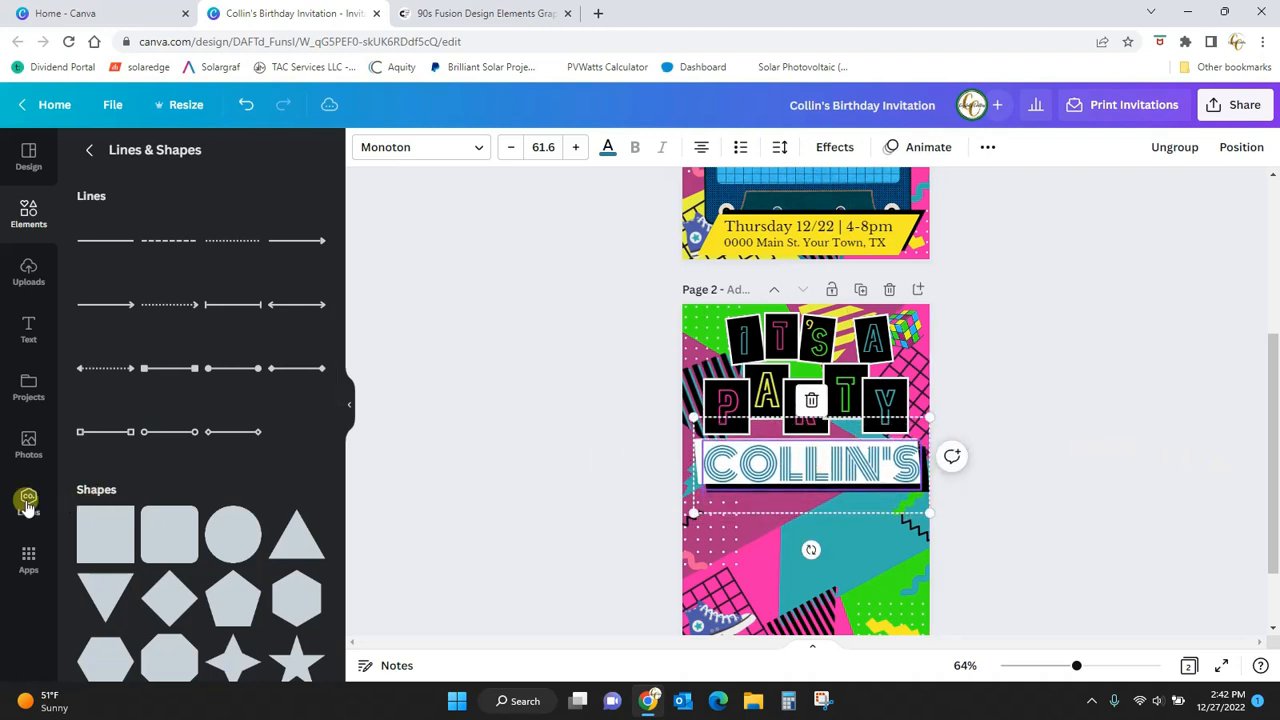
Step: Add the uploaded blue cassette tape image to page 2
{"action": "left_click", "coordinate": [20, 268]}
{"action": "left_click_drag", "start_coordinate": [338, 265], "coordinate": [350, 365]}
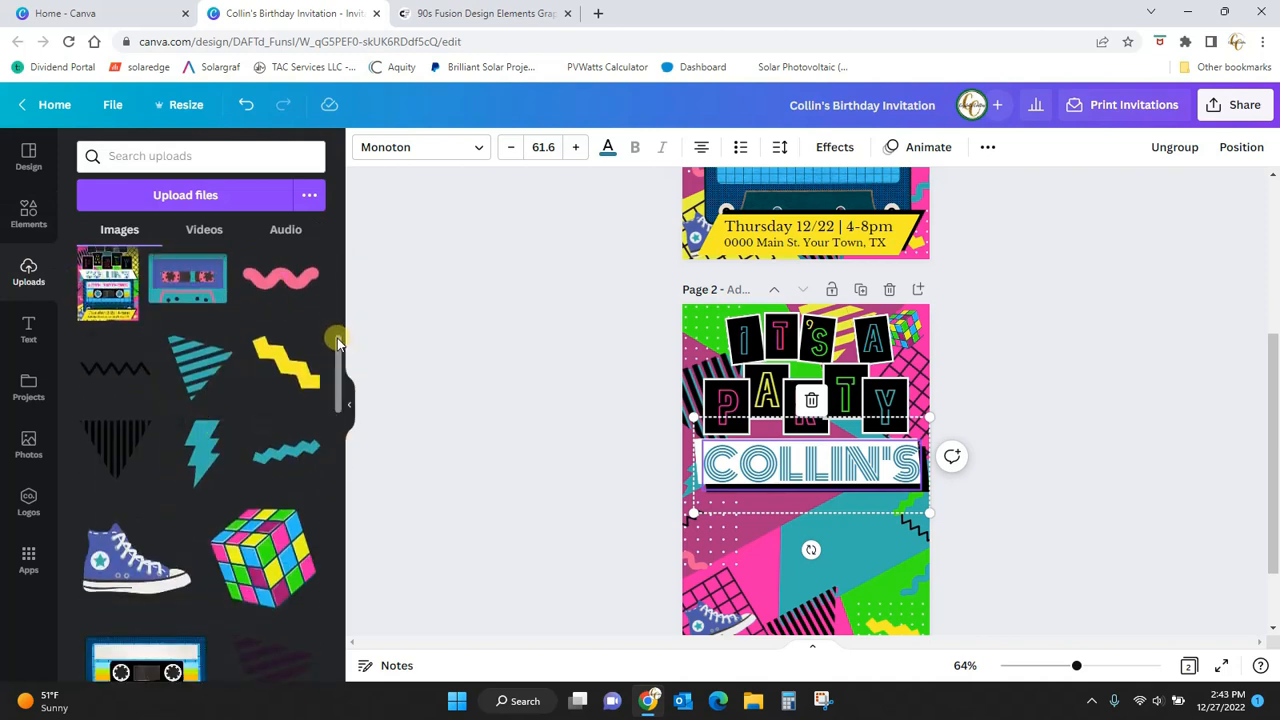
{"action": "left_click_drag", "start_coordinate": [338, 343], "coordinate": [338, 380]}
{"action": "left_click", "coordinate": [135, 405]}
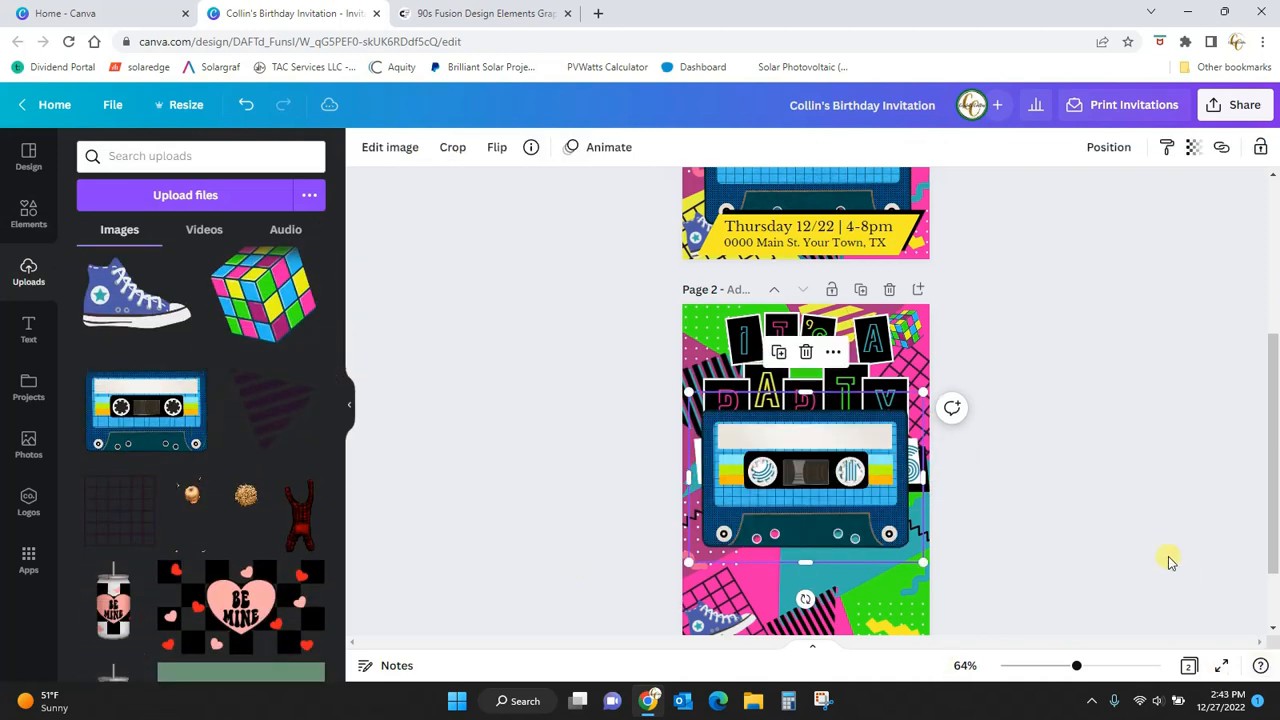
Step: Raise the name banner group close under the PARTY tiles and place the cassette directly beneath it
{"action": "left_click_drag", "start_coordinate": [1273, 429], "coordinate": [1273, 472]}
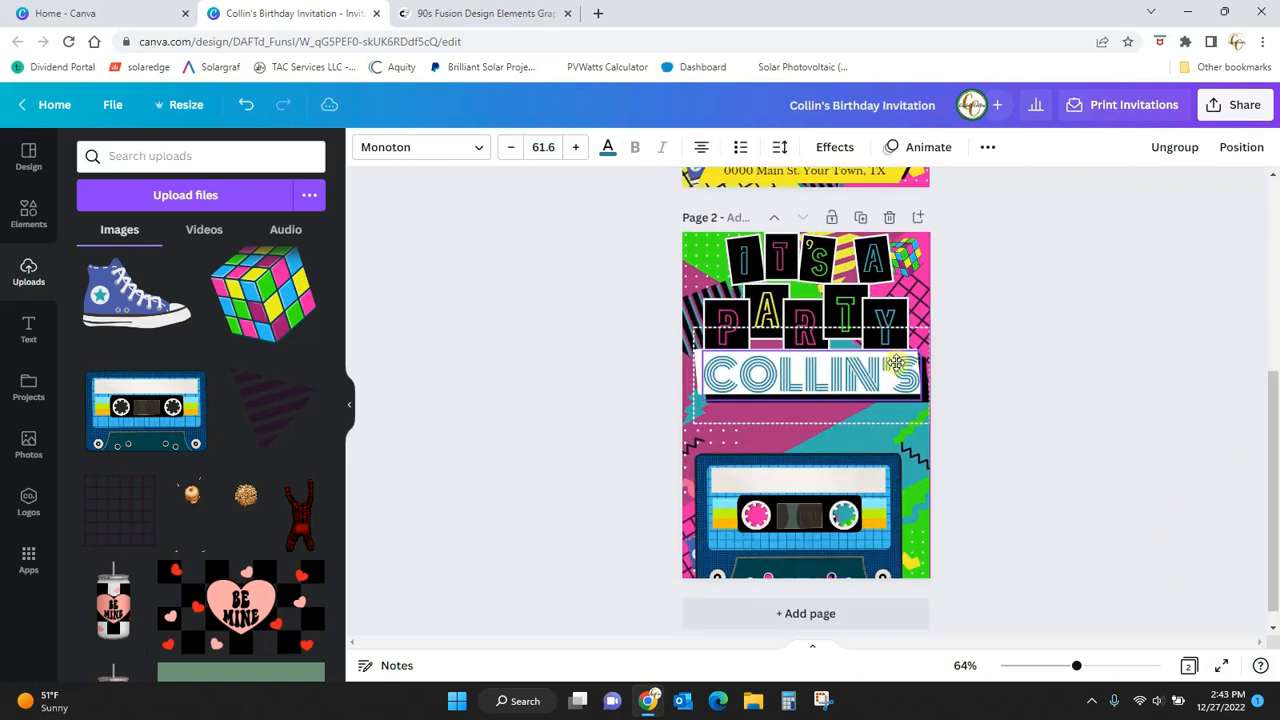
{"action": "left_click_drag", "start_coordinate": [897, 365], "coordinate": [896, 358]}
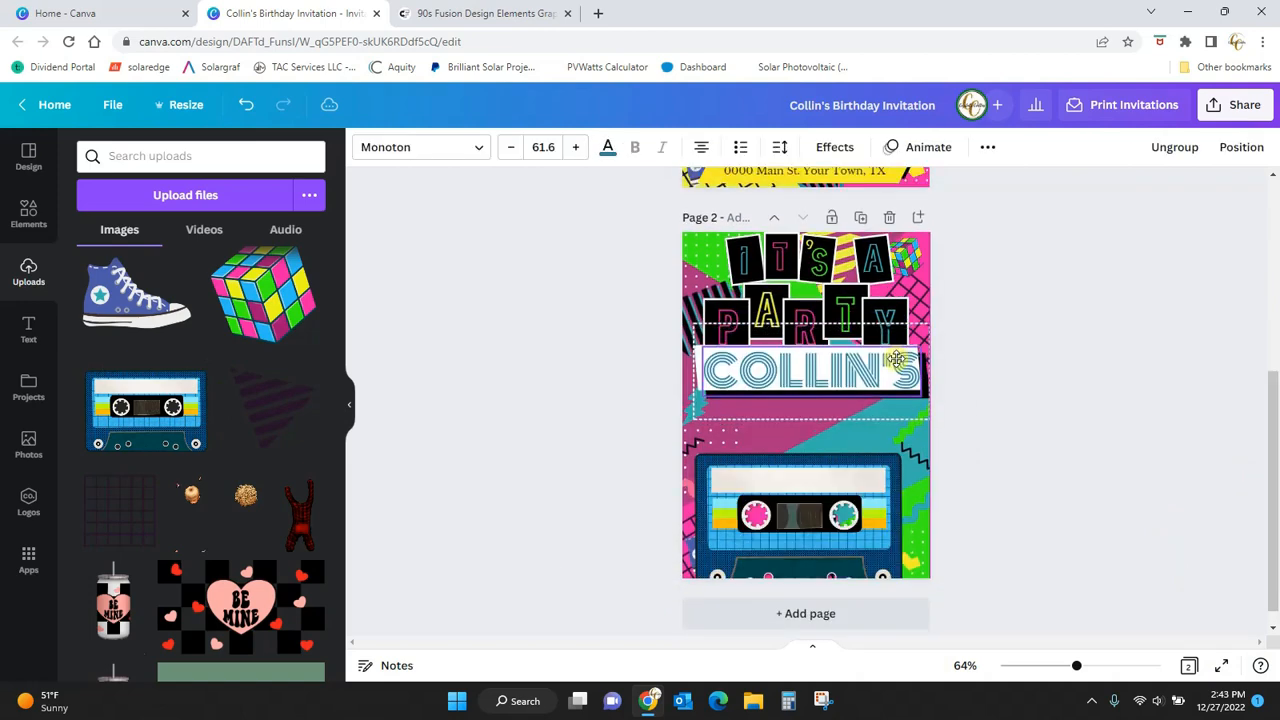
{"action": "left_click_drag", "start_coordinate": [899, 503], "coordinate": [902, 445]}
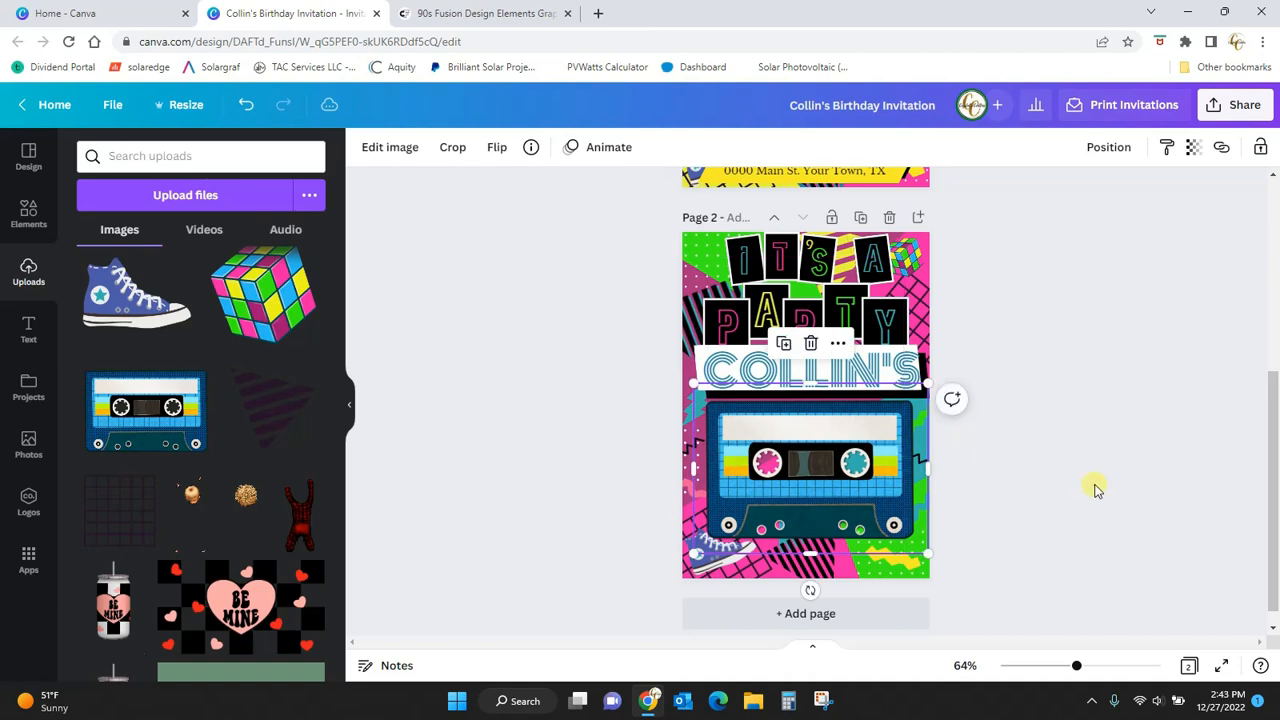
{"action": "left_click", "coordinate": [1095, 488]}
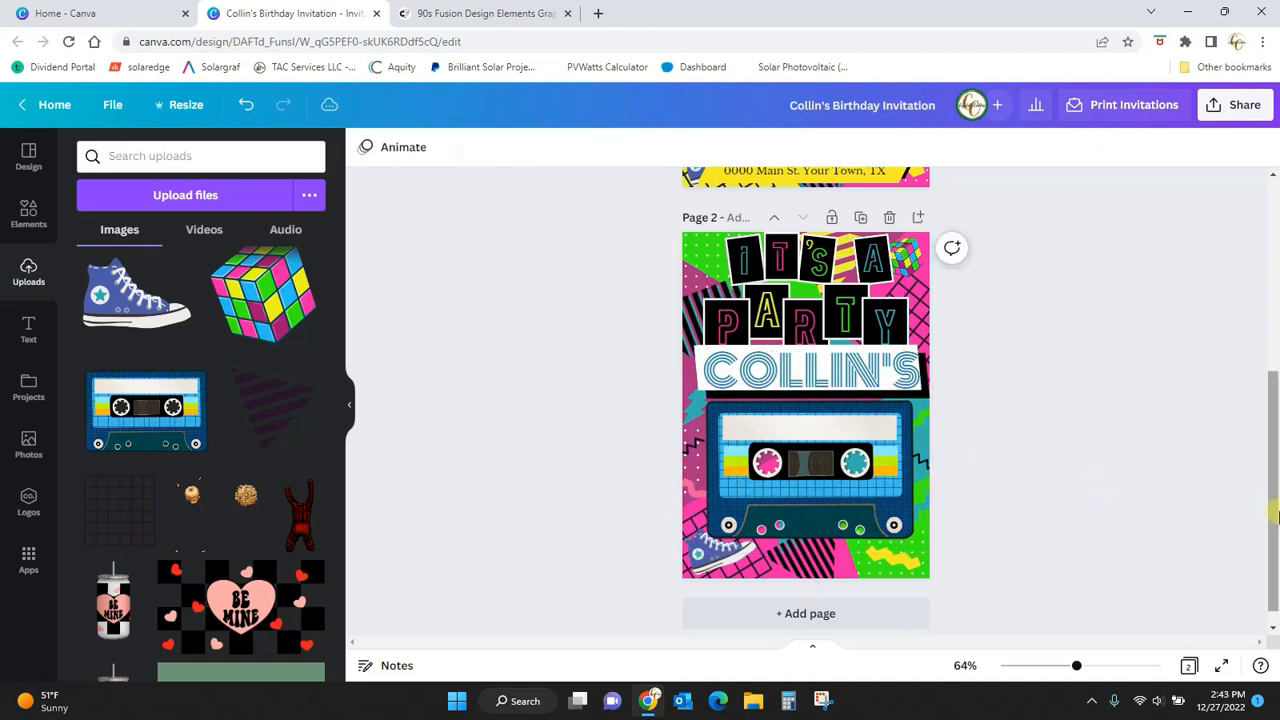
{"action": "left_click_drag", "start_coordinate": [1277, 515], "coordinate": [1277, 335]}
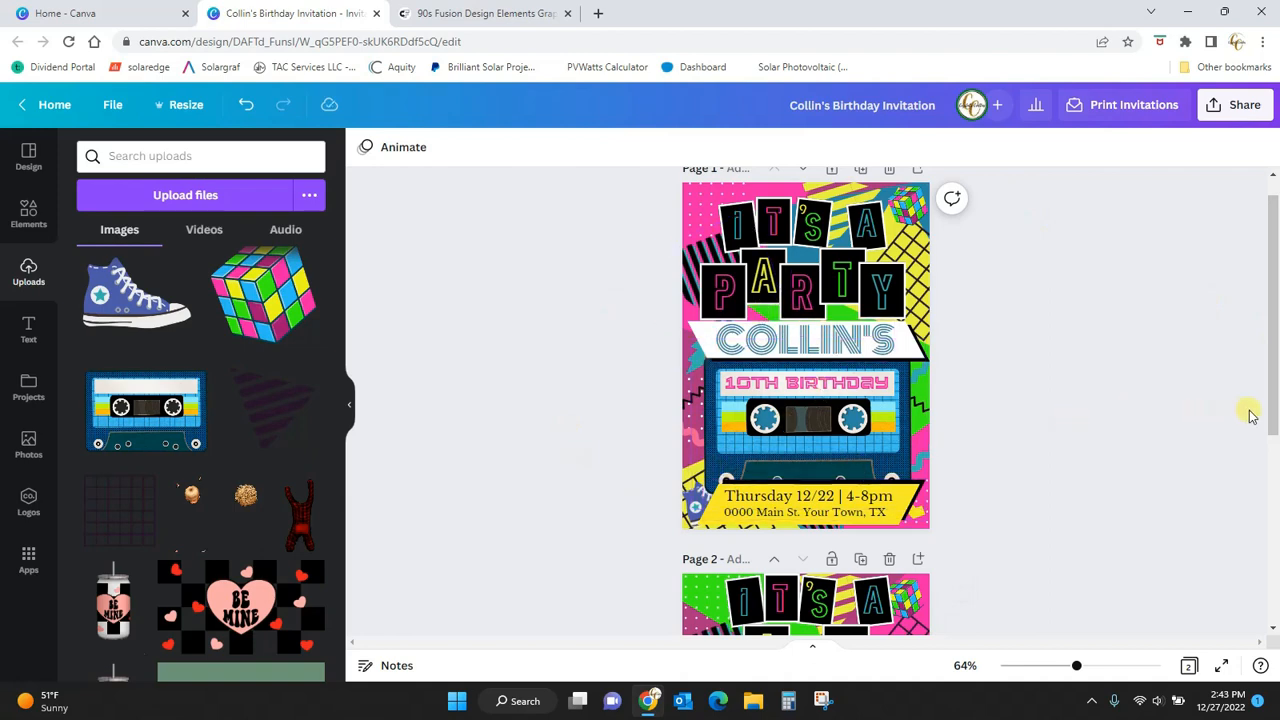
Step: Check the font used by the 10TH BIRTHDAY text on page 1's cassette
{"action": "left_click_drag", "start_coordinate": [1272, 390], "coordinate": [1272, 428]}
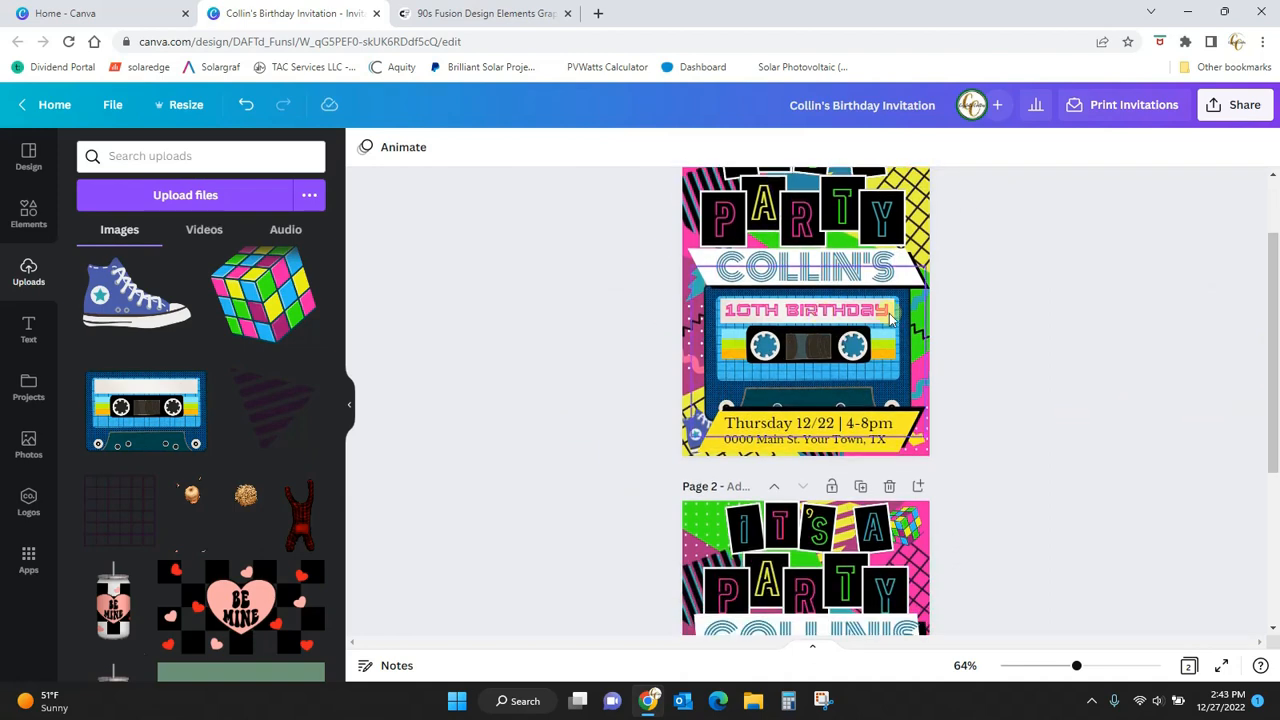
{"action": "left_click_drag", "start_coordinate": [1272, 335], "coordinate": [1274, 363]}
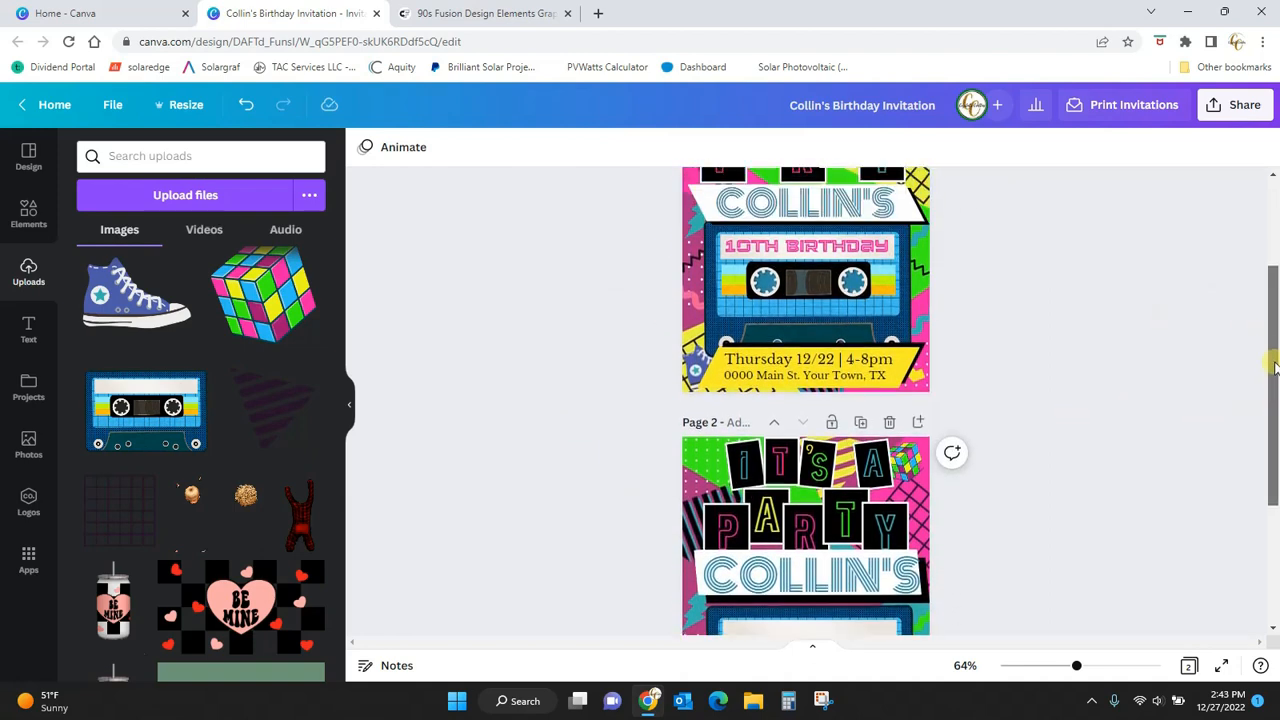
{"action": "left_click", "coordinate": [855, 248]}
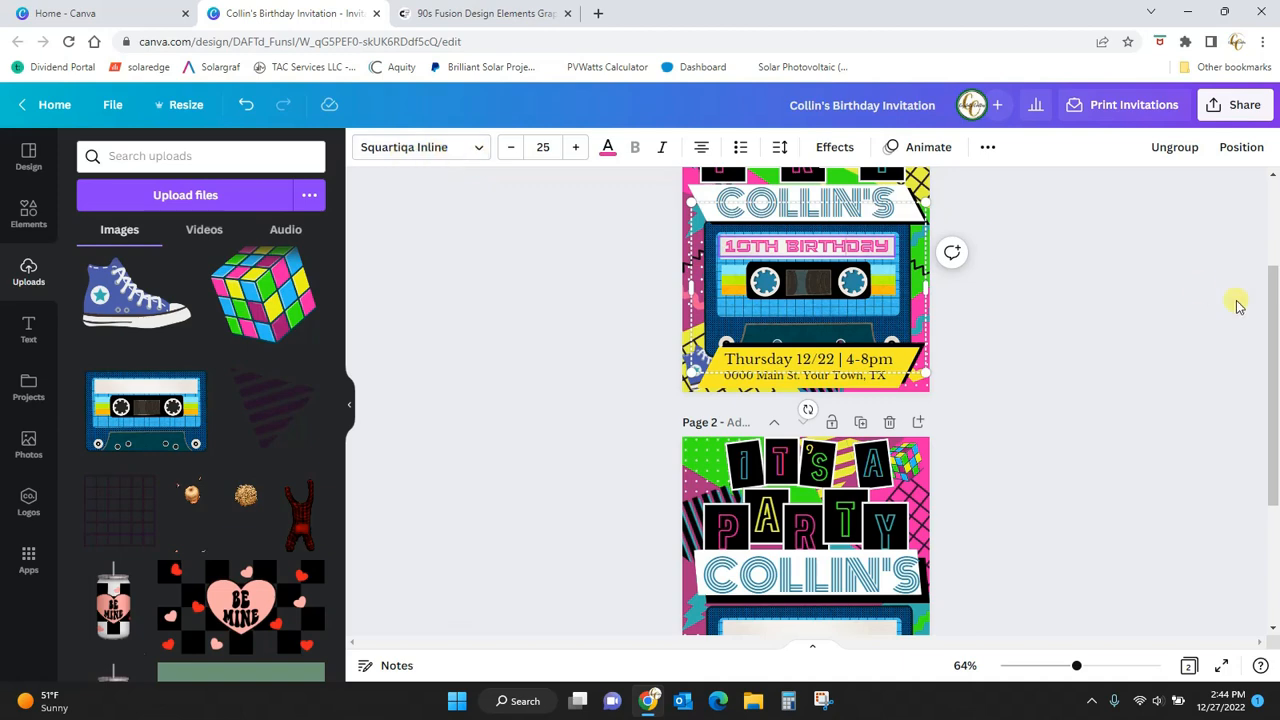
Step: Add a new text box reading 10TH BIRTHDAY to page 2
{"action": "scroll", "coordinate": [1265, 315], "scroll_direction": "down", "scroll_amount": 3}
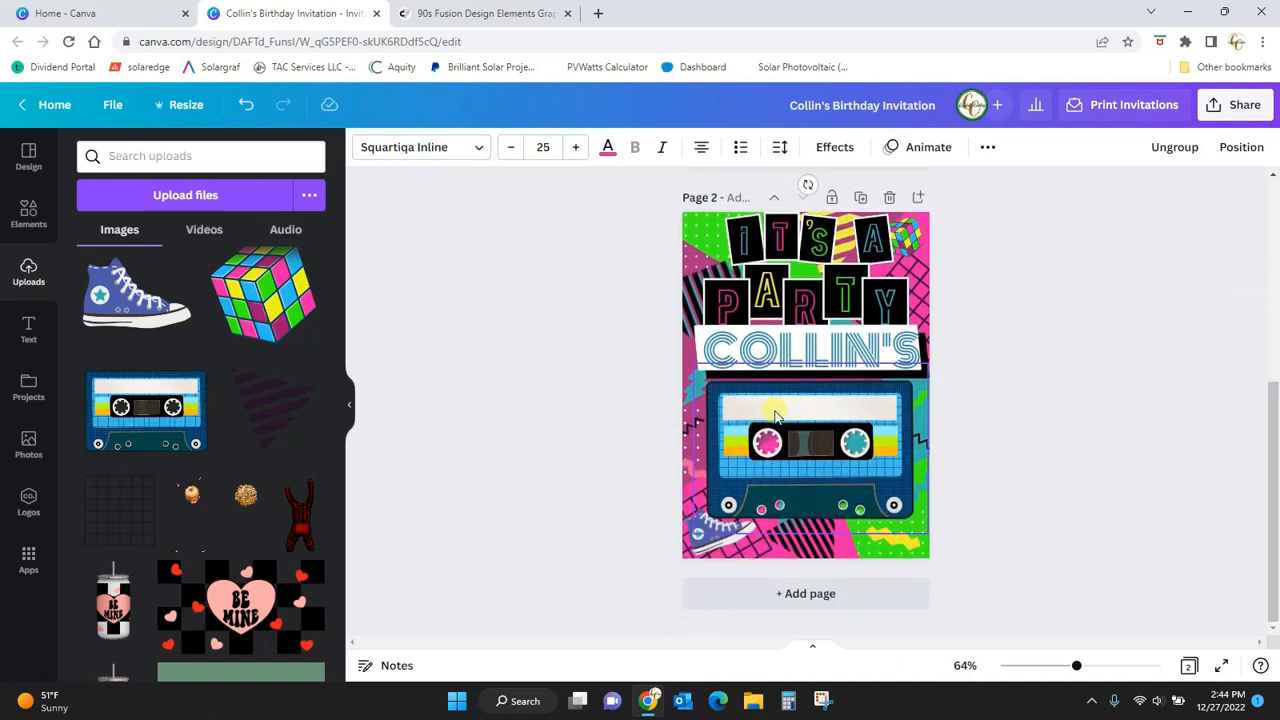
{"action": "left_click", "coordinate": [775, 415]}
{"action": "left_click", "coordinate": [1015, 468]}
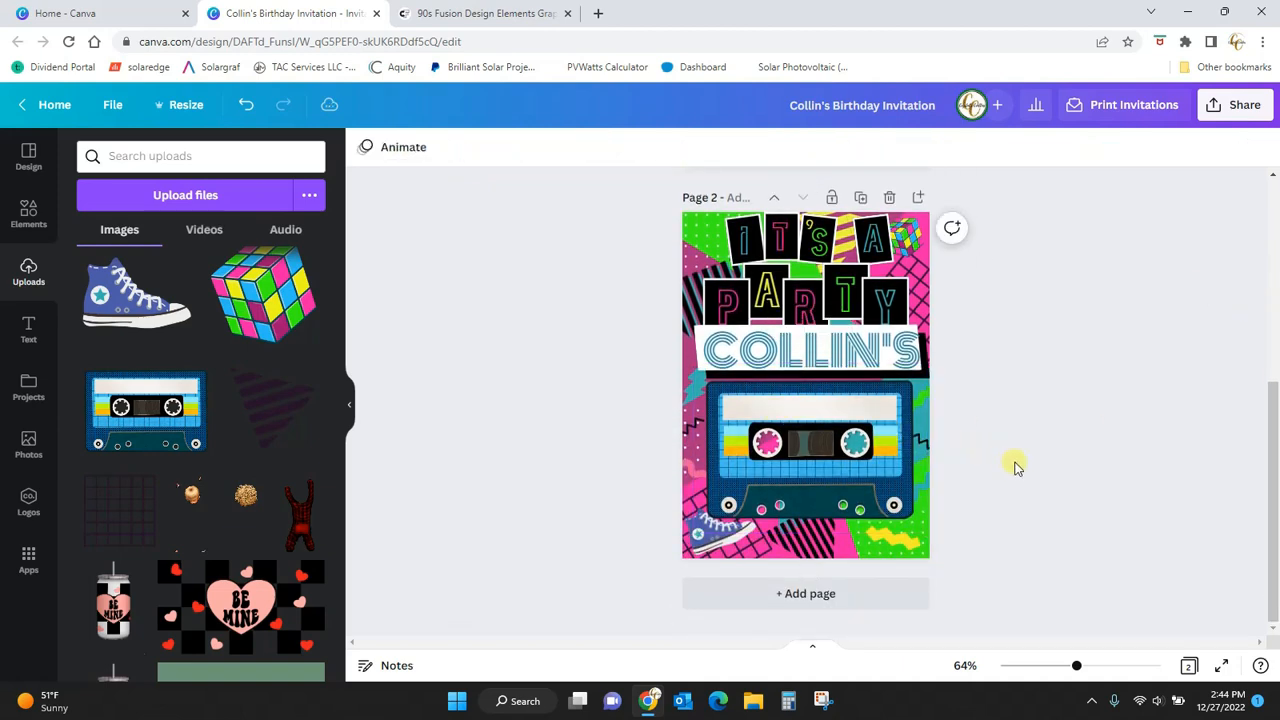
{"action": "key", "text": "t"}
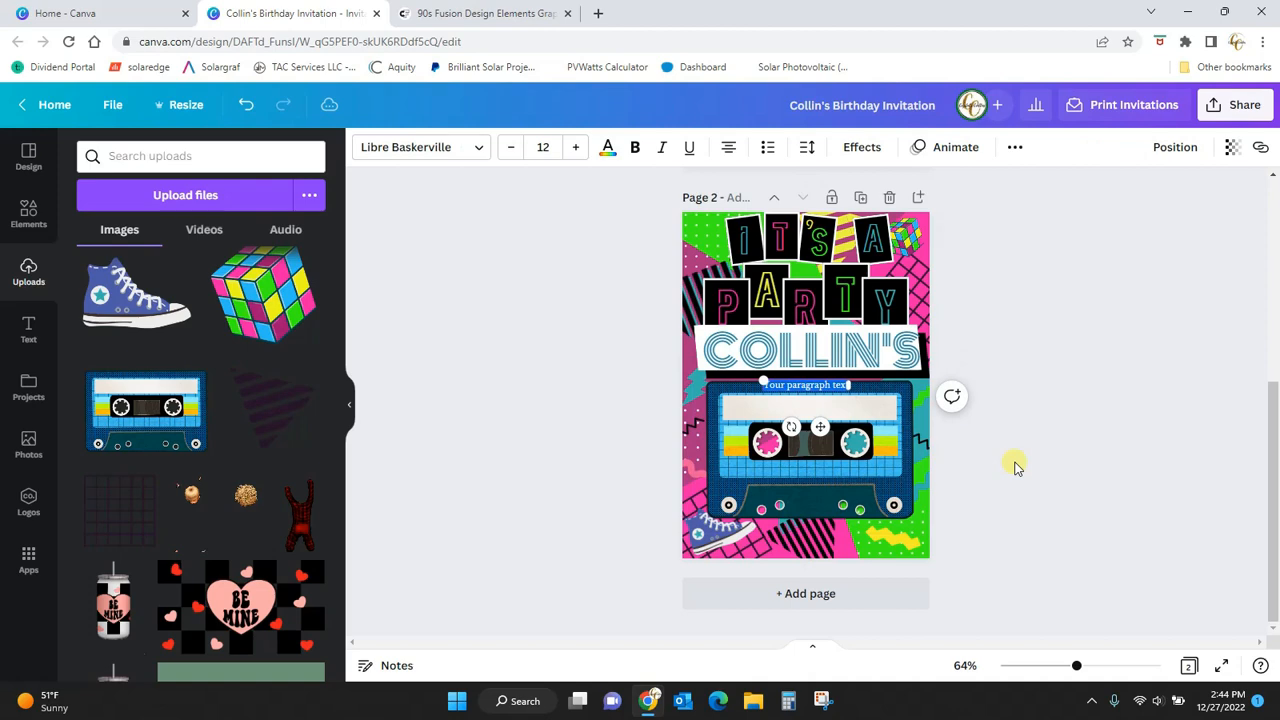
{"action": "type", "text": "a"}
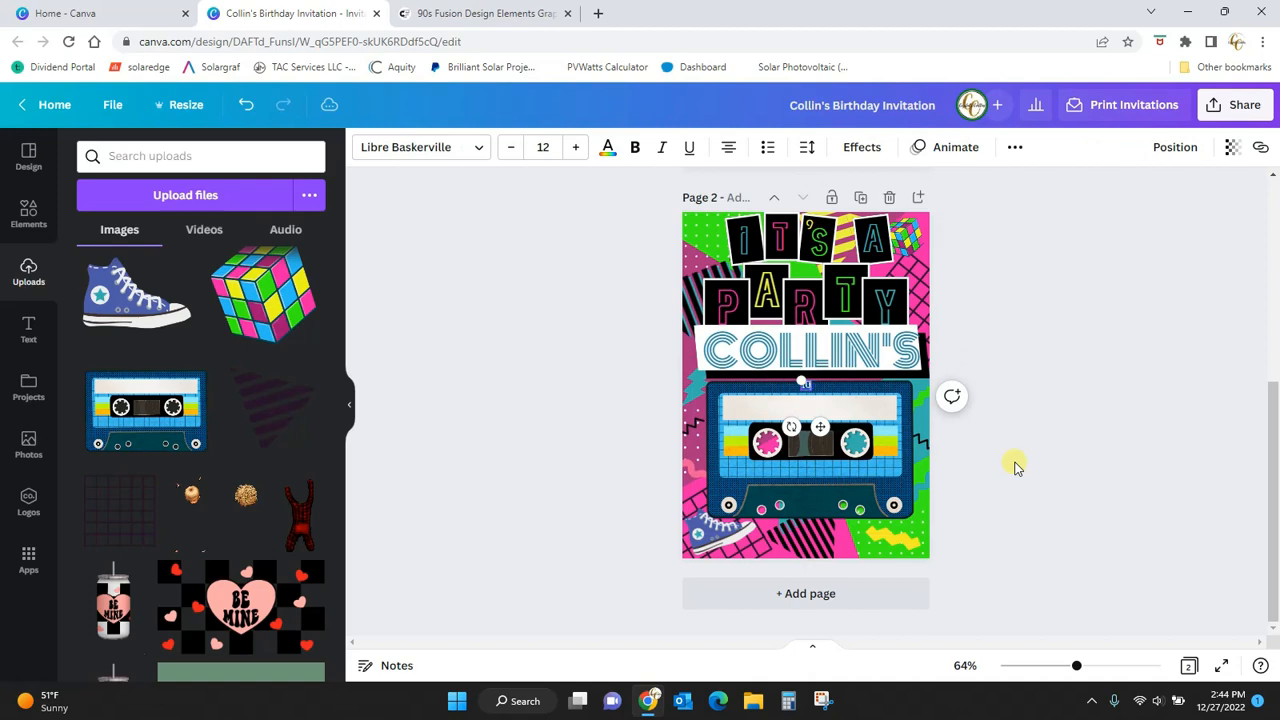
{"action": "type", "text": "0TH BIRTHDAY"}
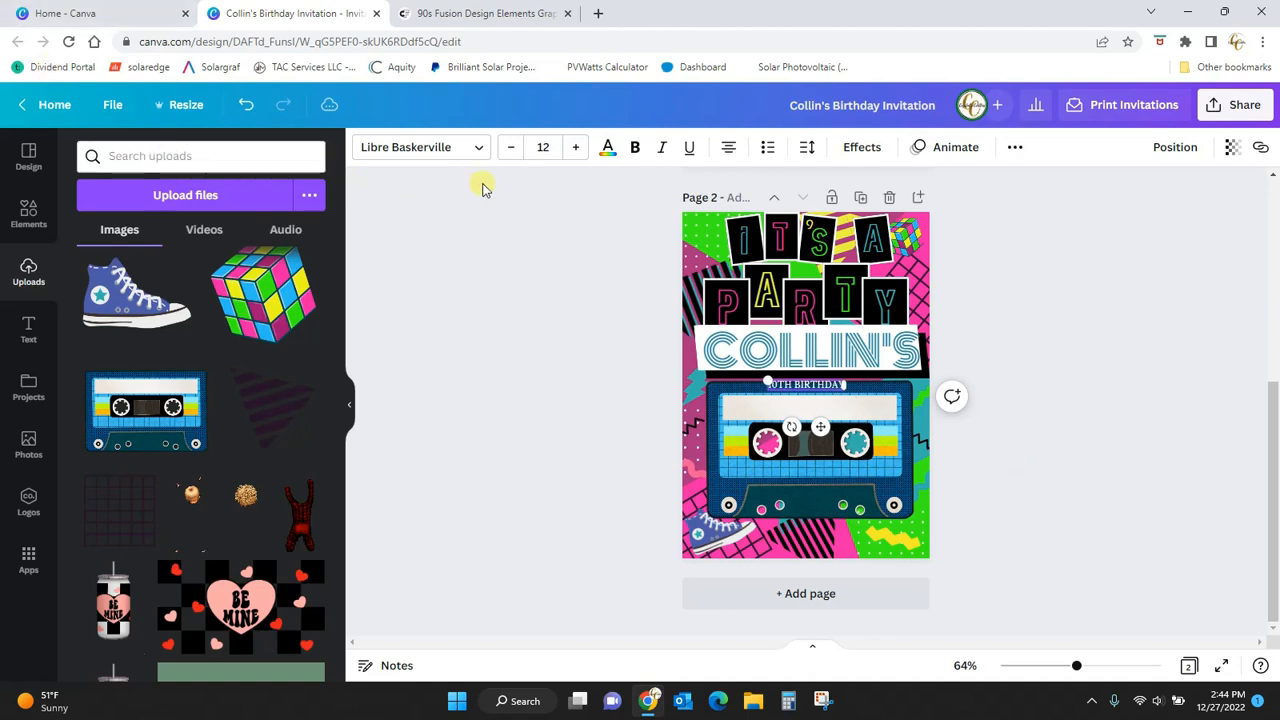
Step: Find the Squartiqa Inline font and apply it to page 2's 10TH BIRTHDAY text
{"action": "left_click", "coordinate": [480, 148]}
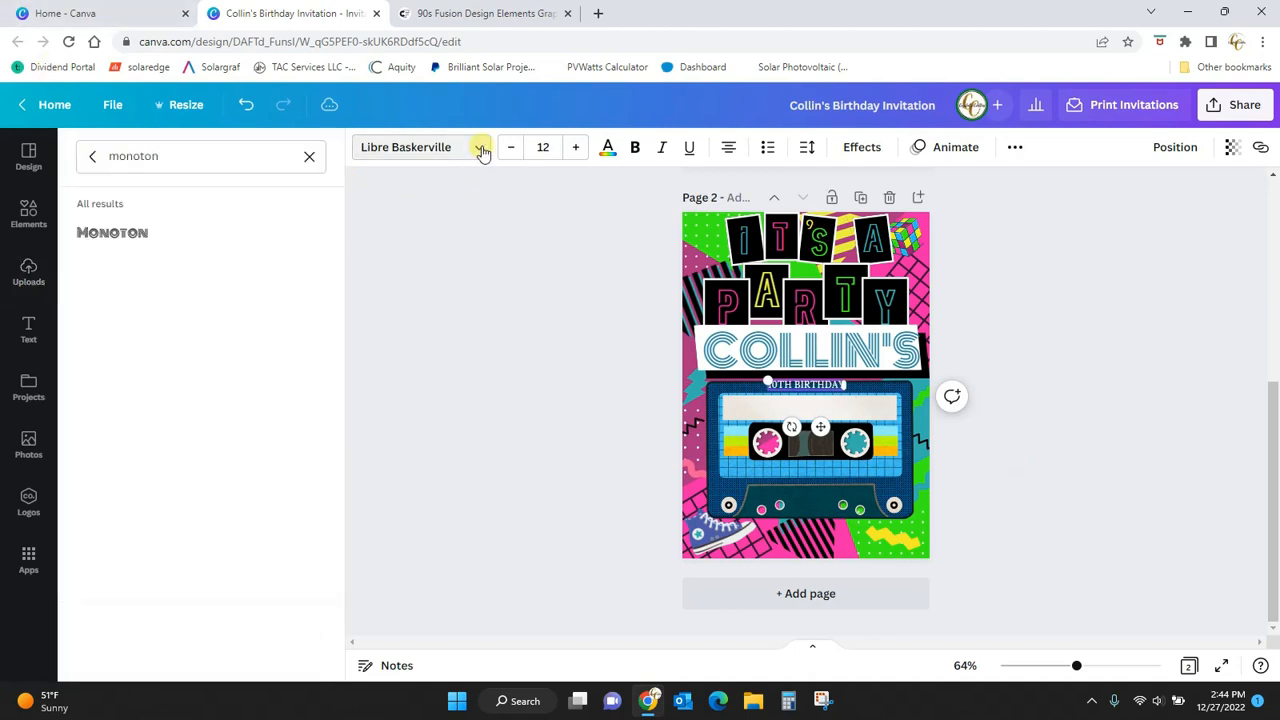
{"action": "left_click", "coordinate": [310, 157]}
{"action": "type", "text": "SW"}
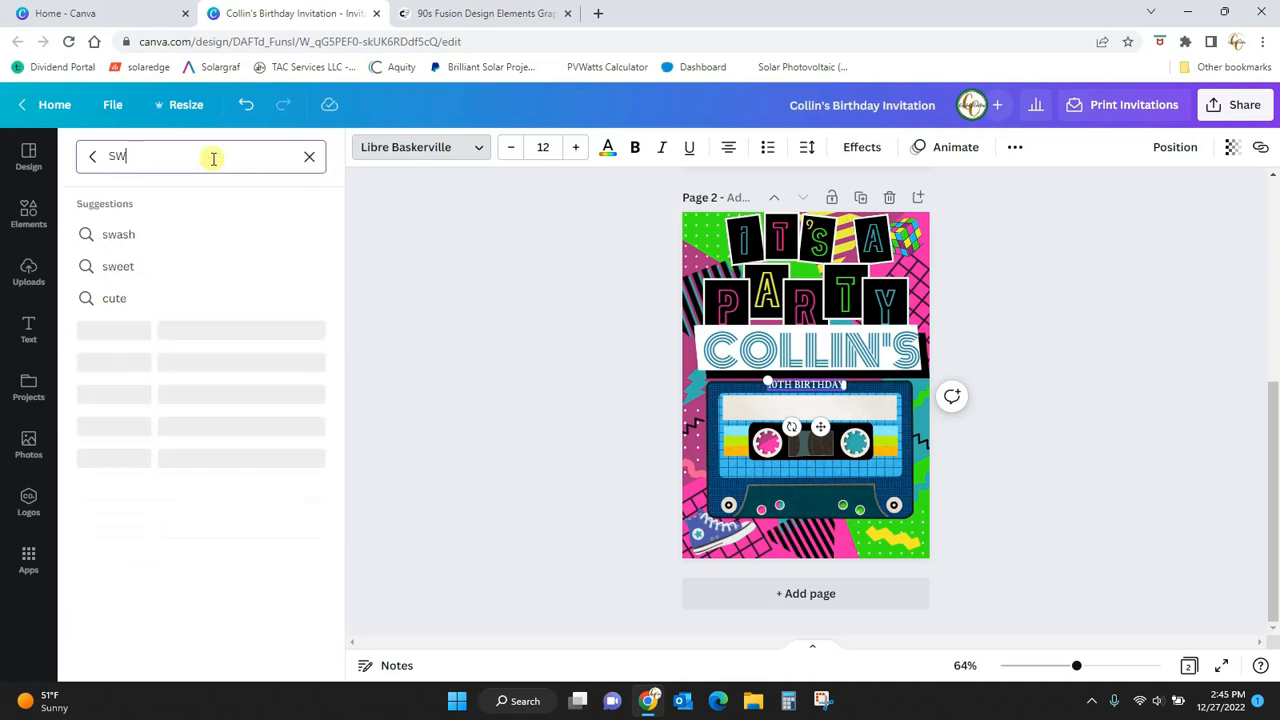
{"action": "key", "text": "BackSpace"}
{"action": "type", "text": "QUAR"}
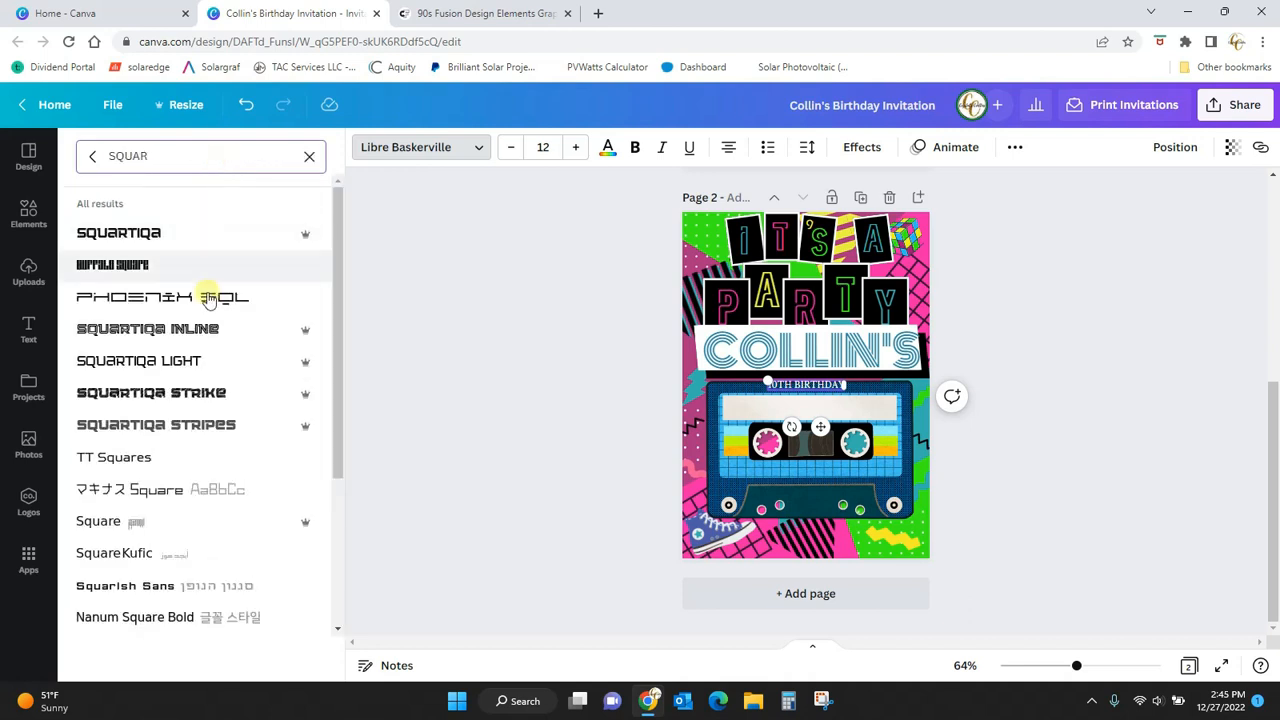
{"action": "left_click", "coordinate": [205, 330]}
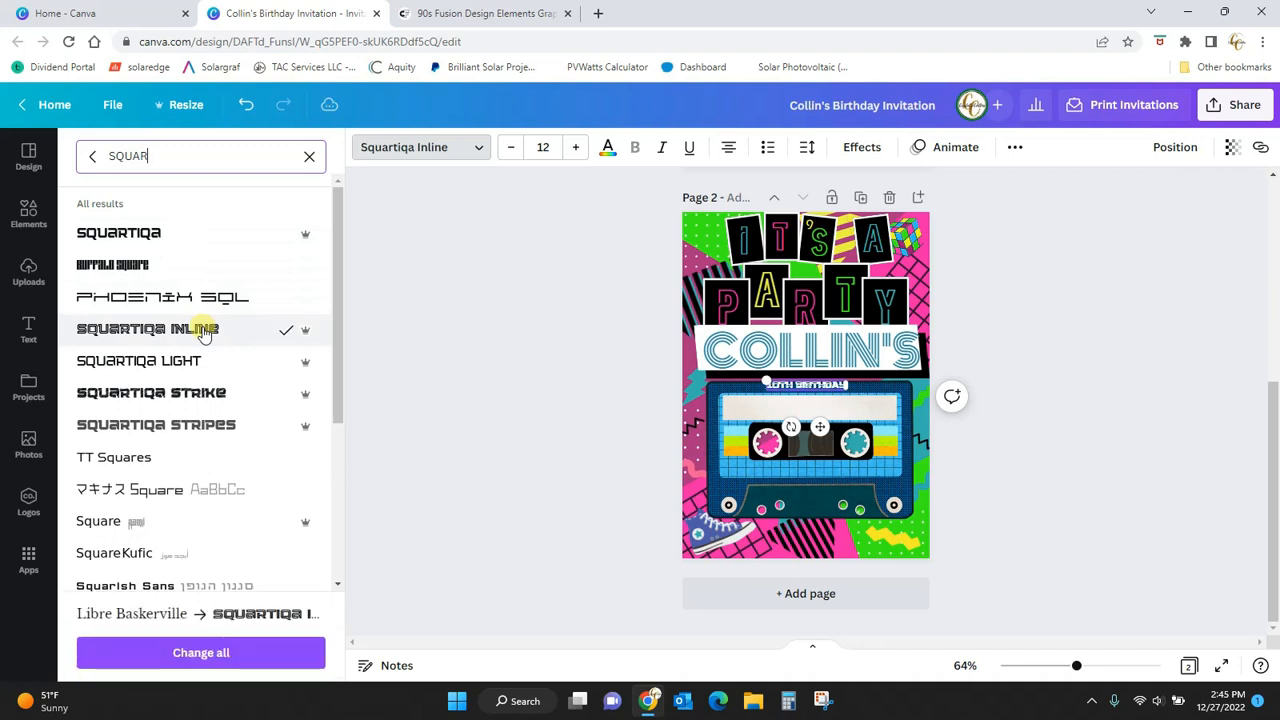
{"action": "left_click", "coordinate": [1137, 517]}
Step: Move the 10TH BIRTHDAY text onto the cassette's white label and colour it bright pink
{"action": "left_click", "coordinate": [830, 385]}
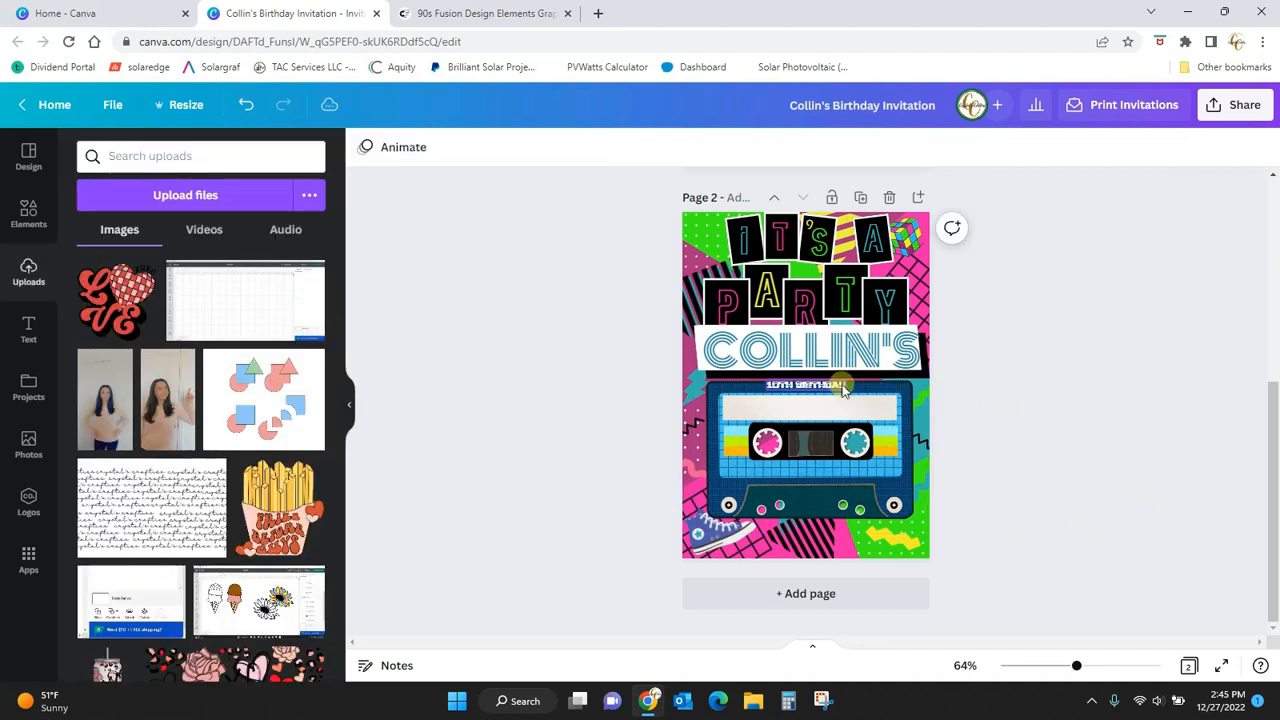
{"action": "left_click_drag", "start_coordinate": [830, 385], "coordinate": [823, 411]}
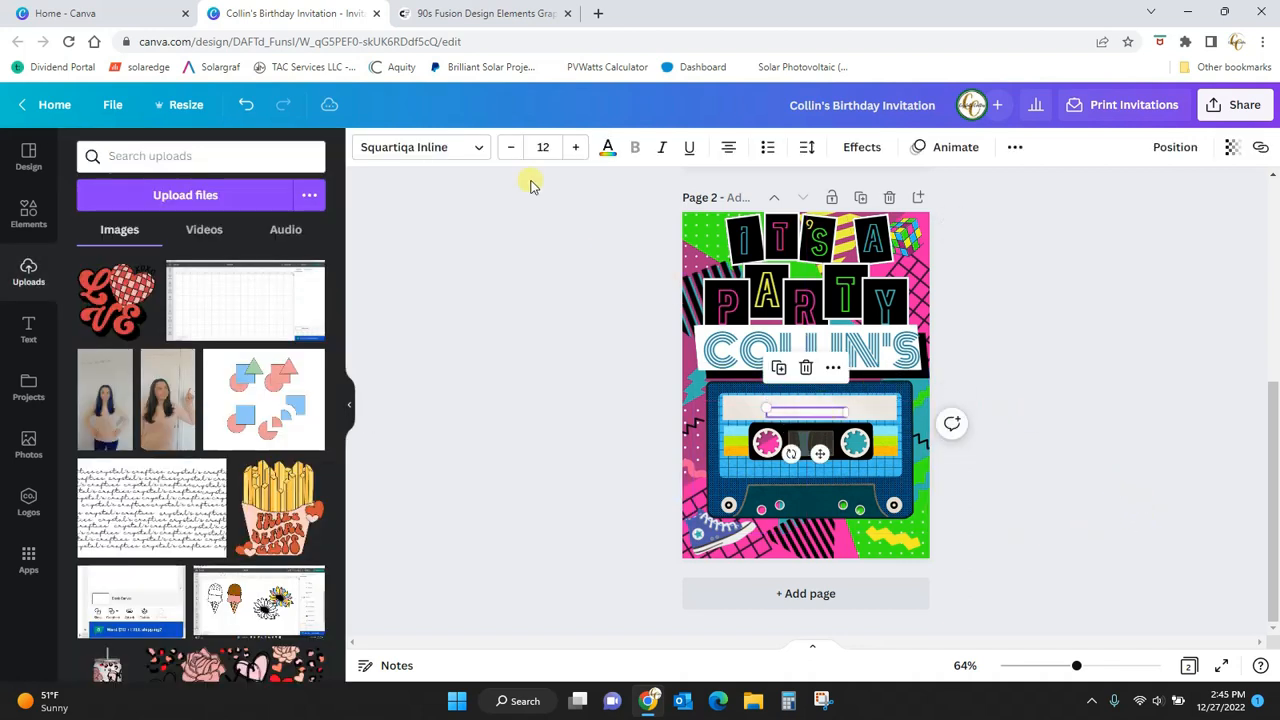
{"action": "left_click", "coordinate": [607, 147]}
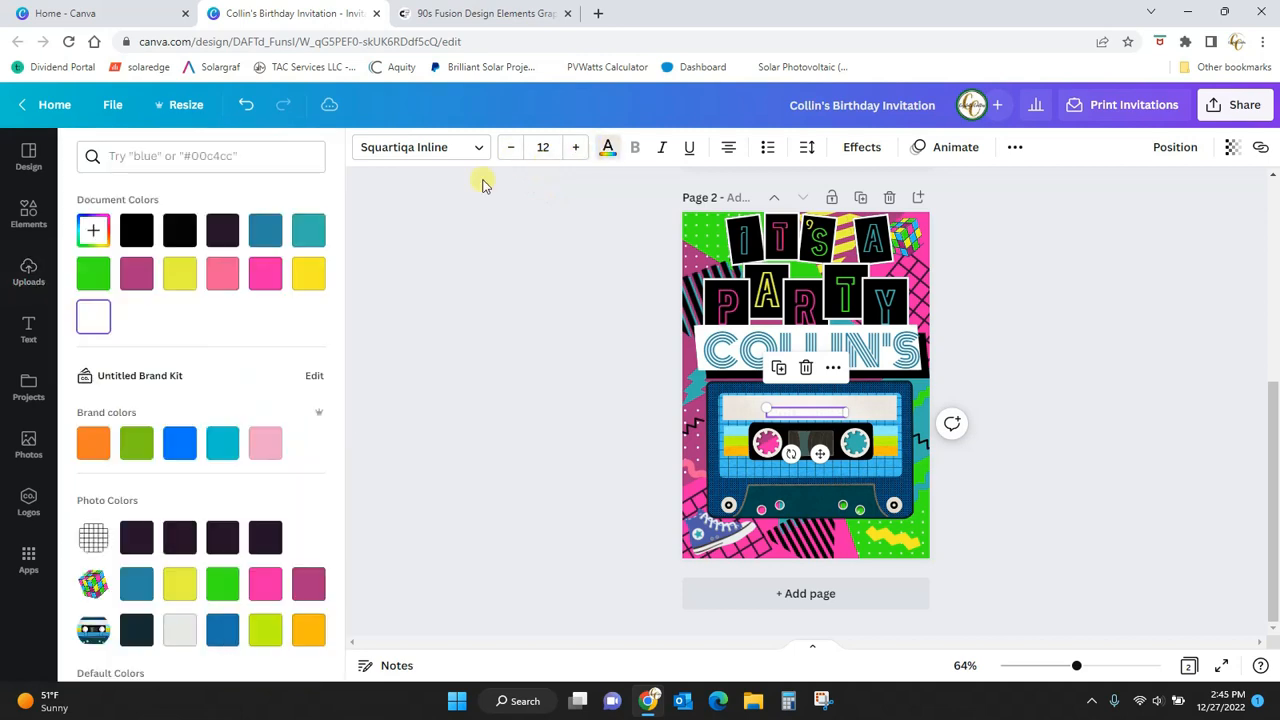
{"action": "left_click", "coordinate": [265, 272]}
Step: Enlarge the 10TH BIRTHDAY text to about size 22.3 and centre it on the cassette label
{"action": "left_click_drag", "start_coordinate": [765, 407], "coordinate": [725, 402]}
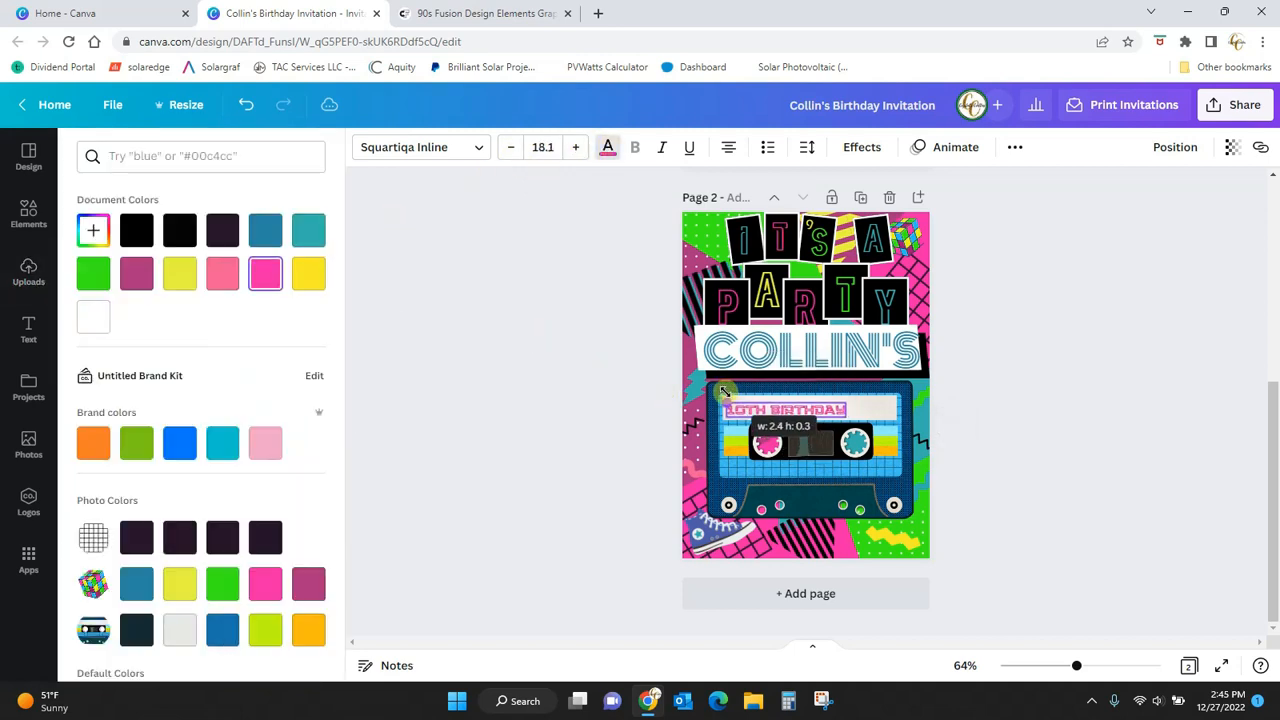
{"action": "left_click_drag", "start_coordinate": [845, 413], "coordinate": [850, 410]}
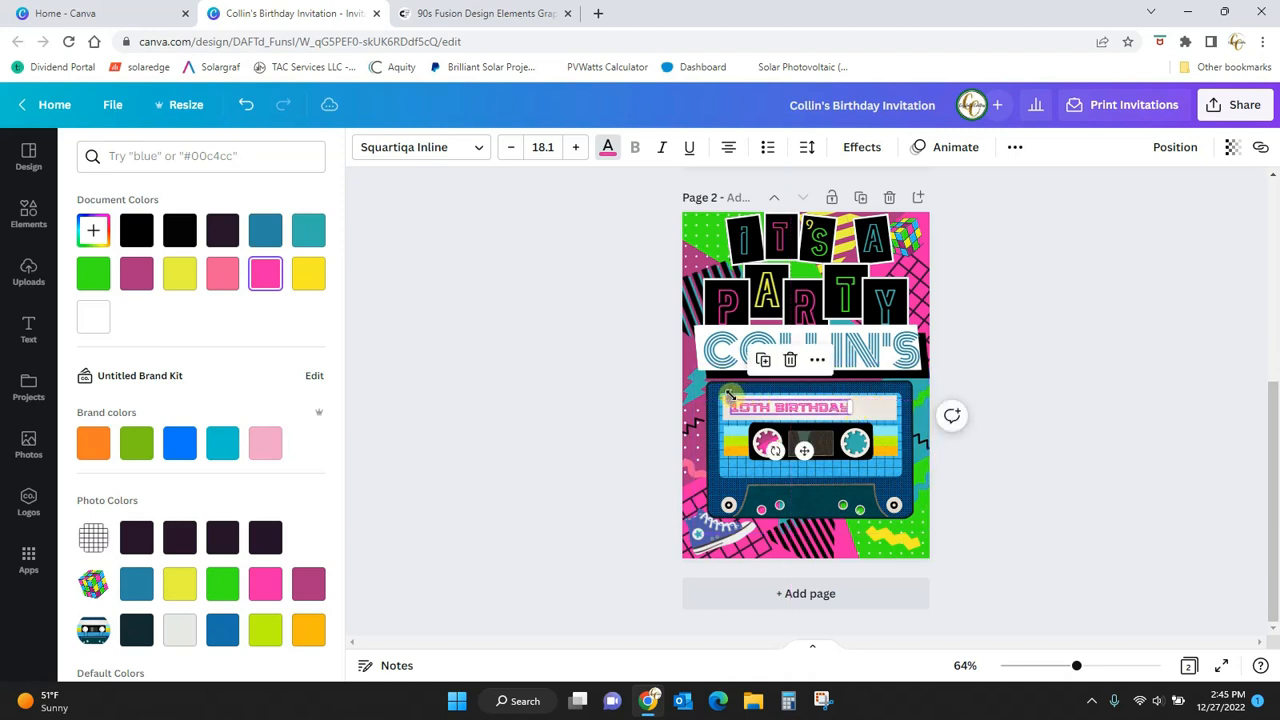
{"action": "left_click_drag", "start_coordinate": [732, 397], "coordinate": [704, 391]}
{"action": "left_click_drag", "start_coordinate": [798, 404], "coordinate": [827, 404]}
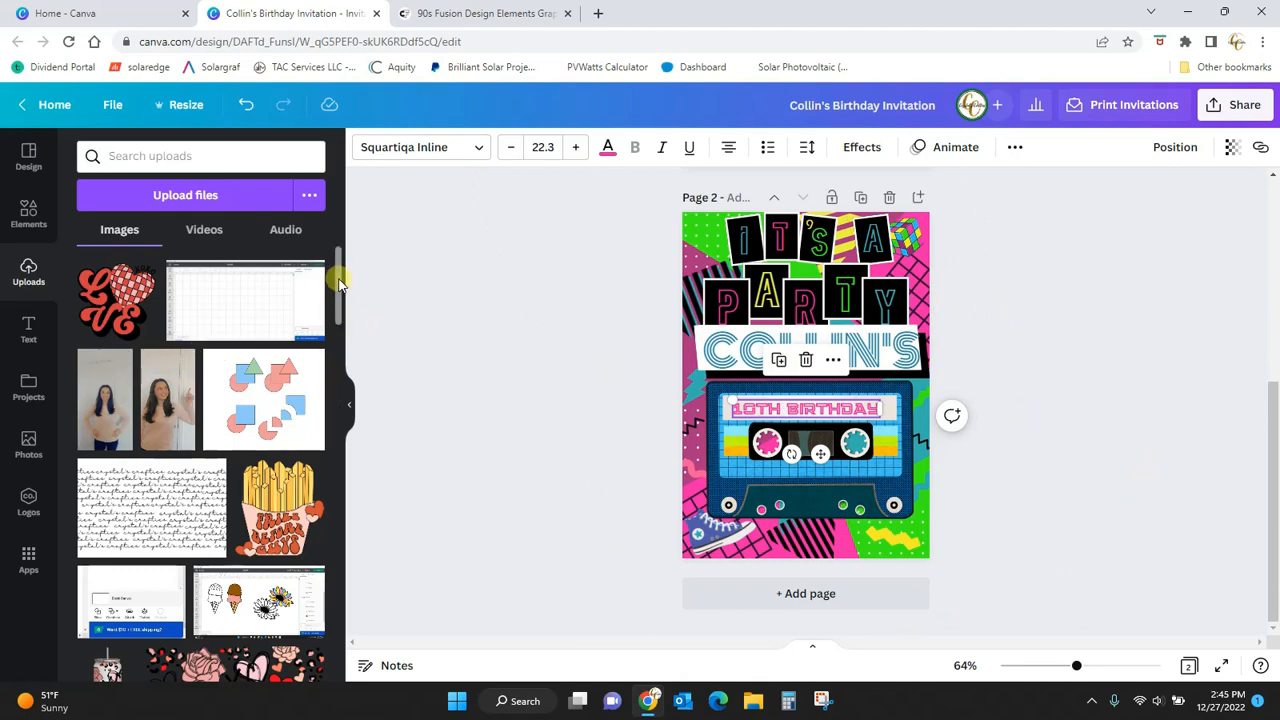
Step: Delete page 2, the demonstration copy, from the invitation design
{"action": "left_click_drag", "start_coordinate": [338, 283], "coordinate": [357, 409]}
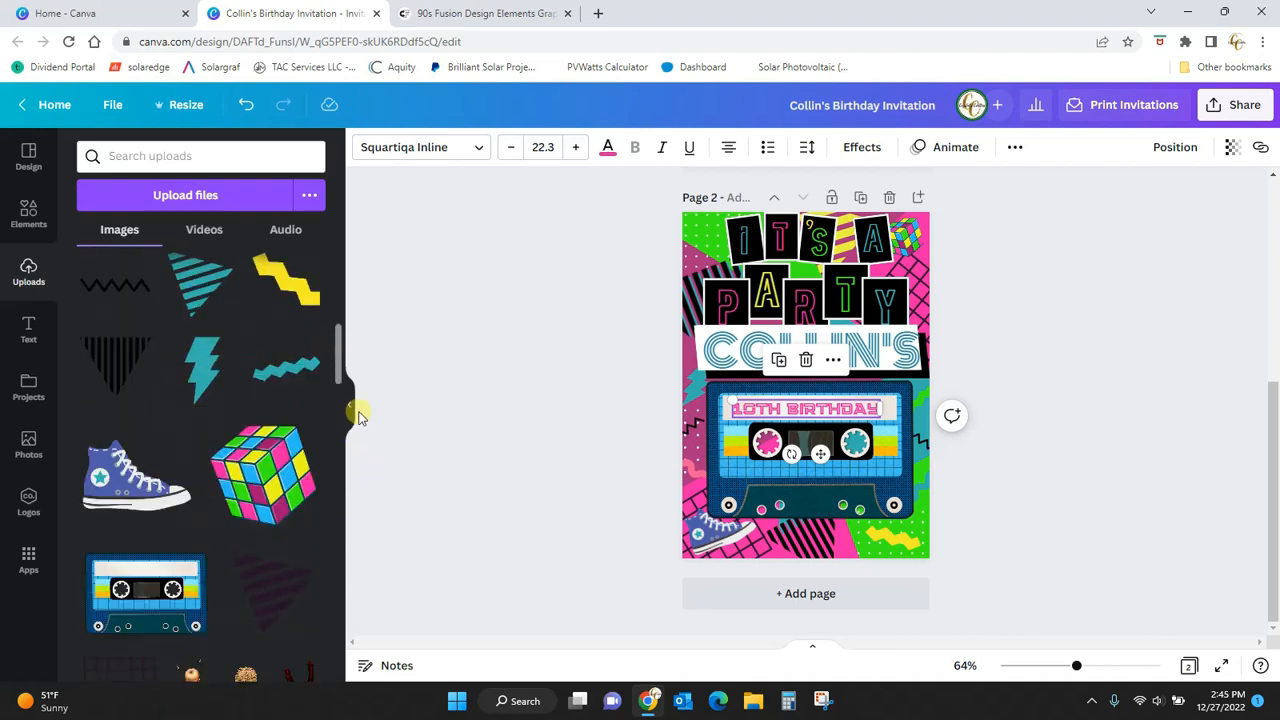
{"action": "left_click", "coordinate": [1160, 436]}
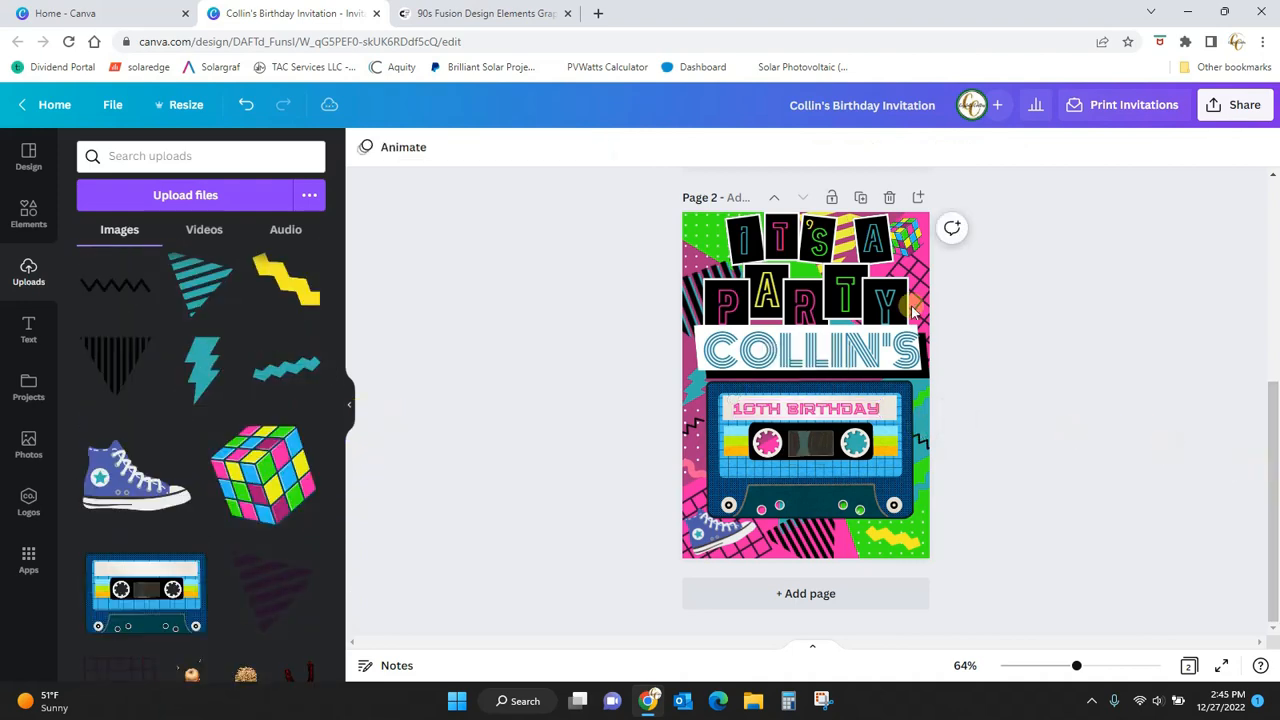
{"action": "left_click", "coordinate": [888, 200]}
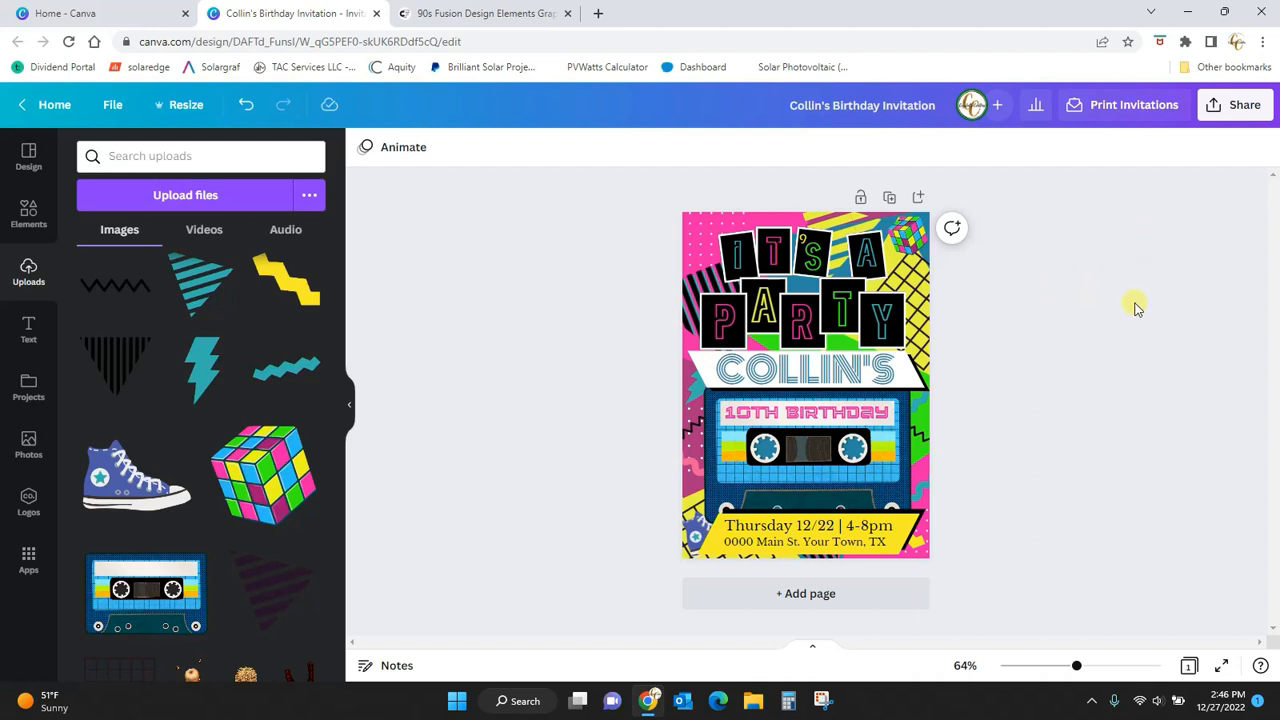
Step: Open the full list of sharing options for the invitation and view the Send to phone choices
{"action": "left_click", "coordinate": [1250, 112]}
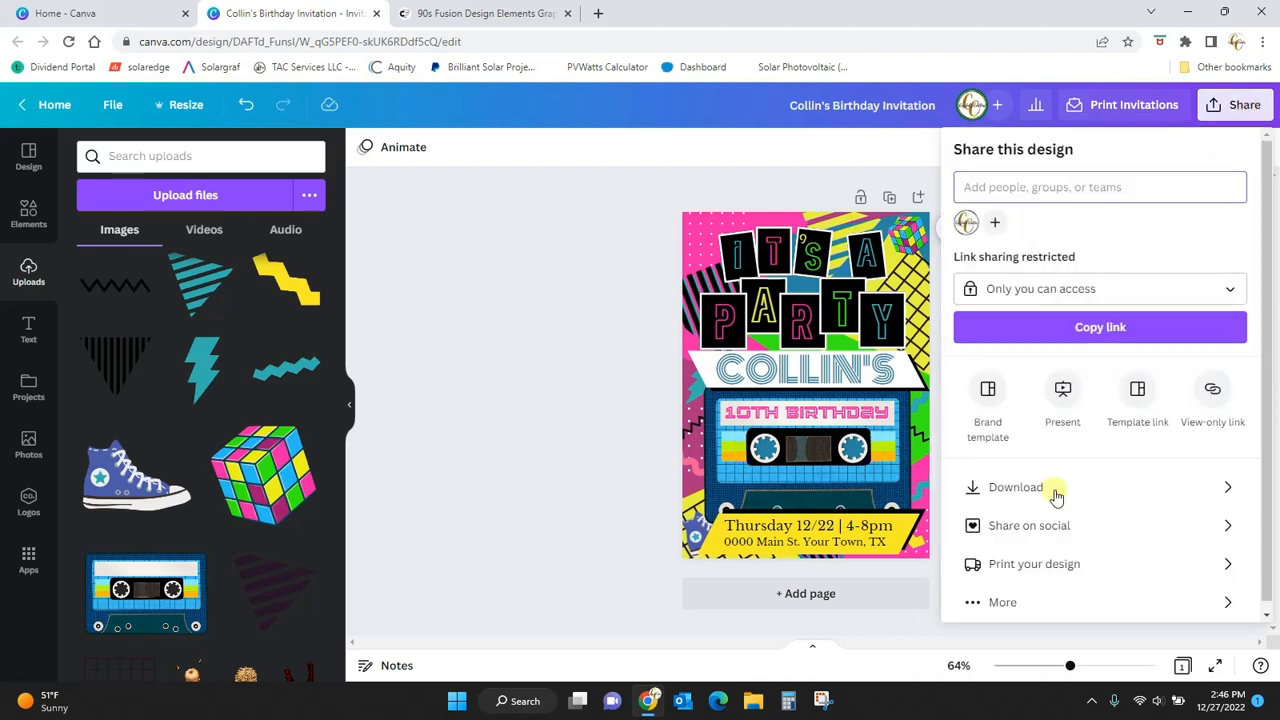
{"action": "left_click", "coordinate": [999, 603]}
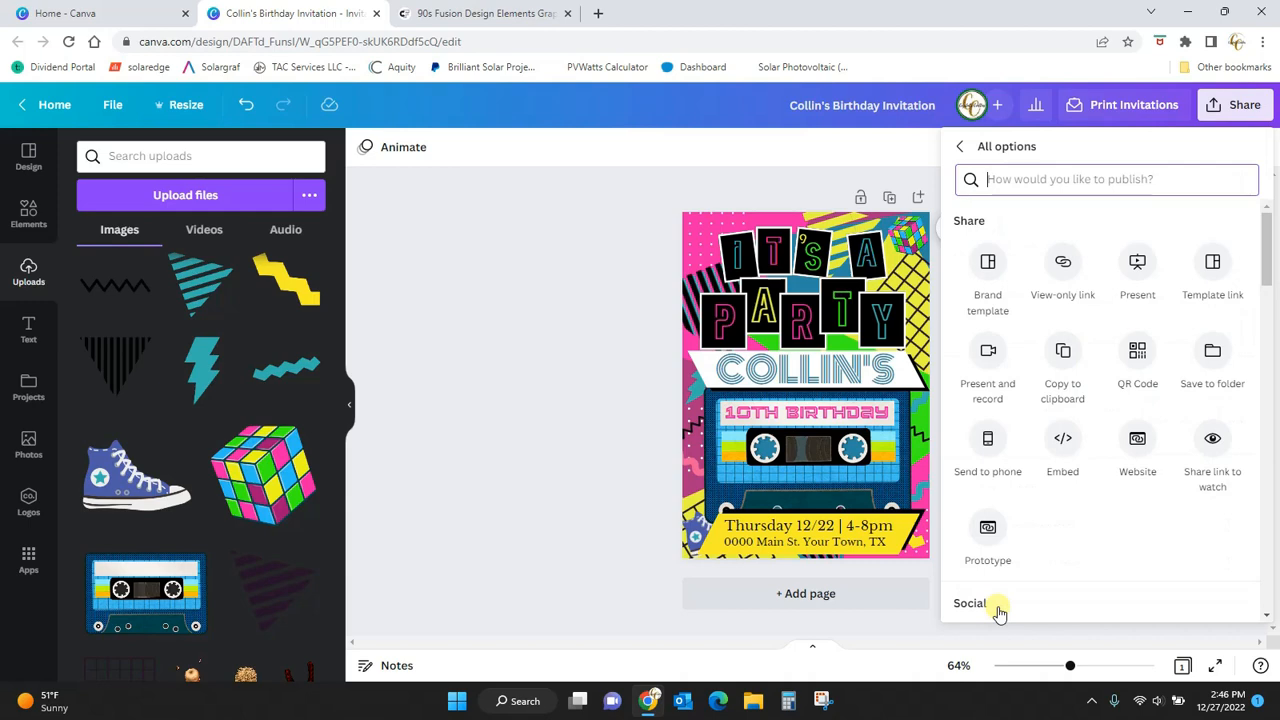
{"action": "left_click", "coordinate": [988, 445]}
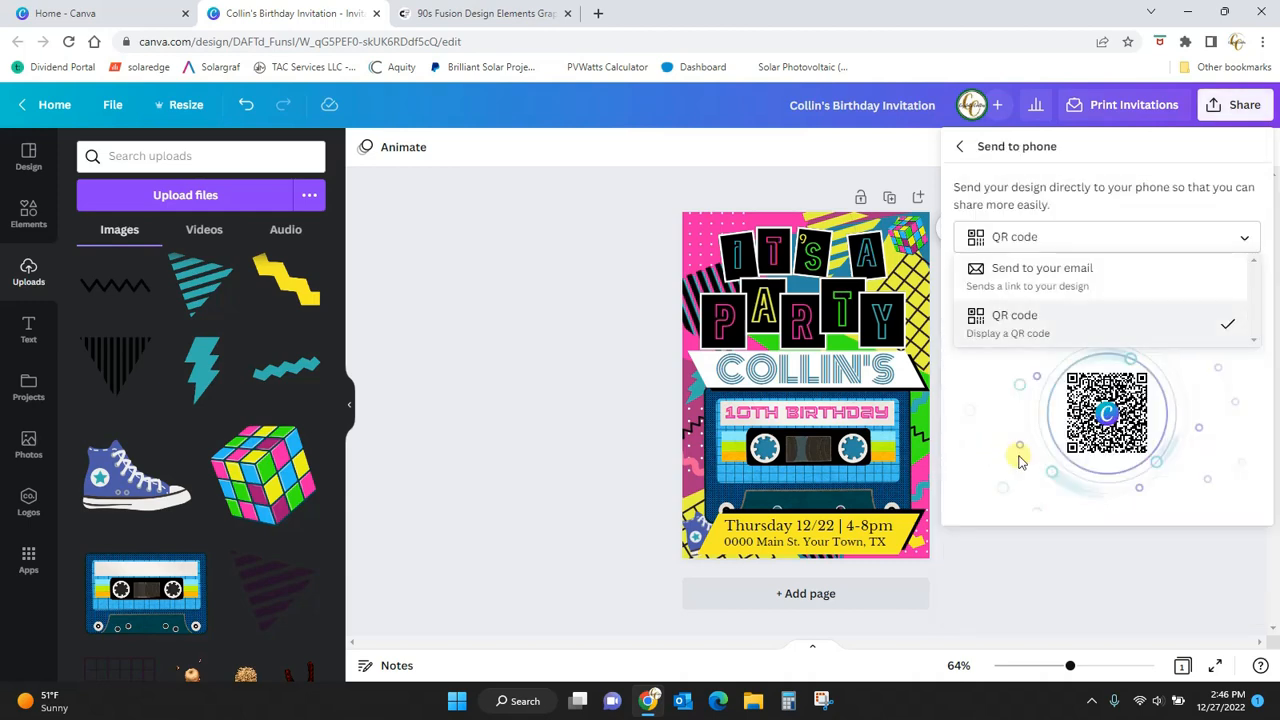